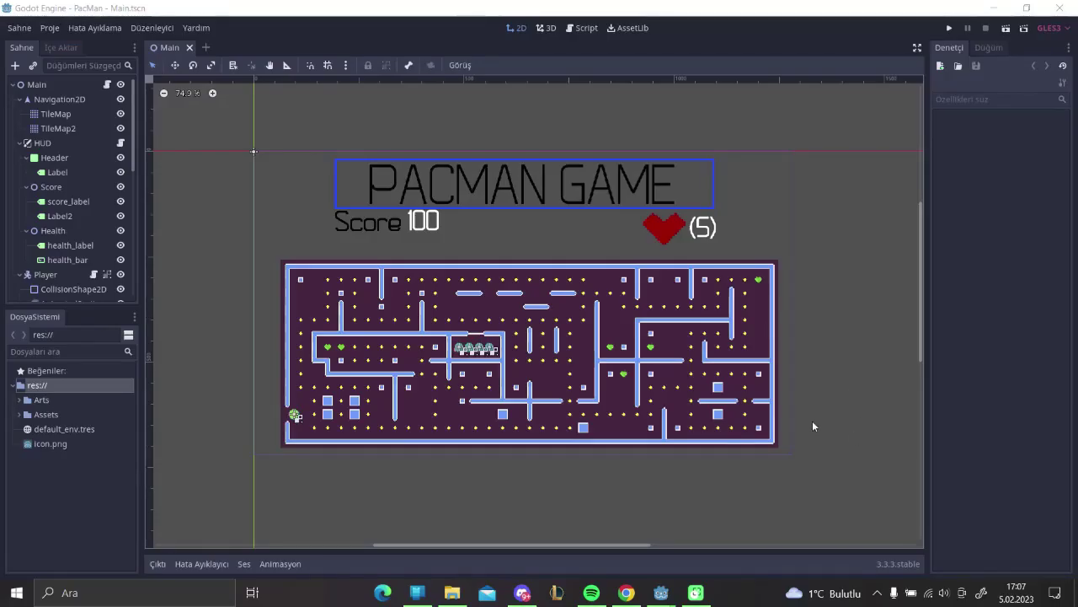
Enable grid snapping in the 2D view and launch the game with F5.
scroll(268, 217, down, 1)
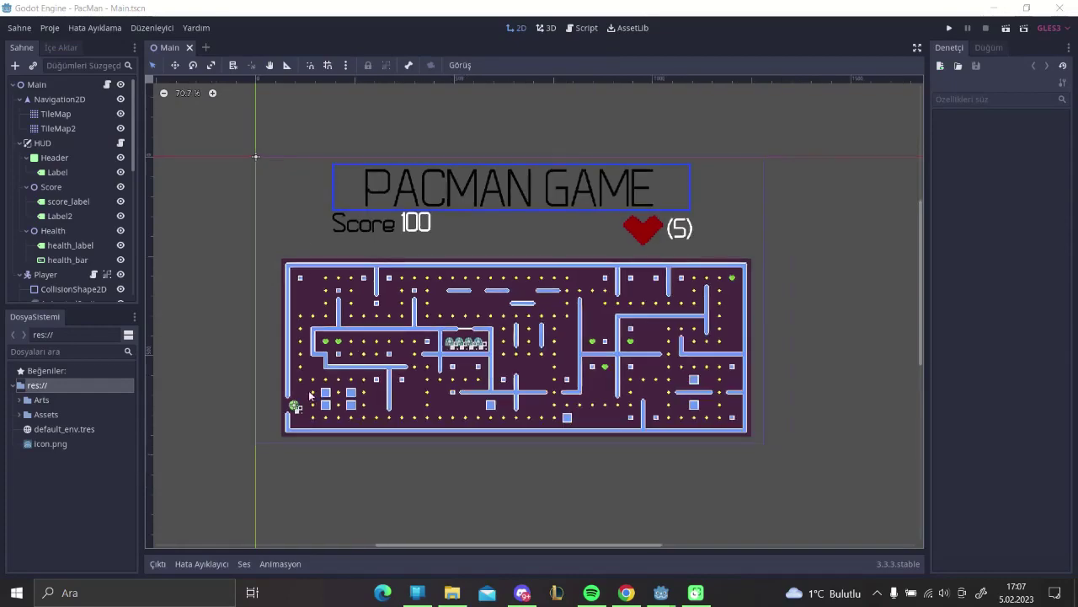
click(331, 66)
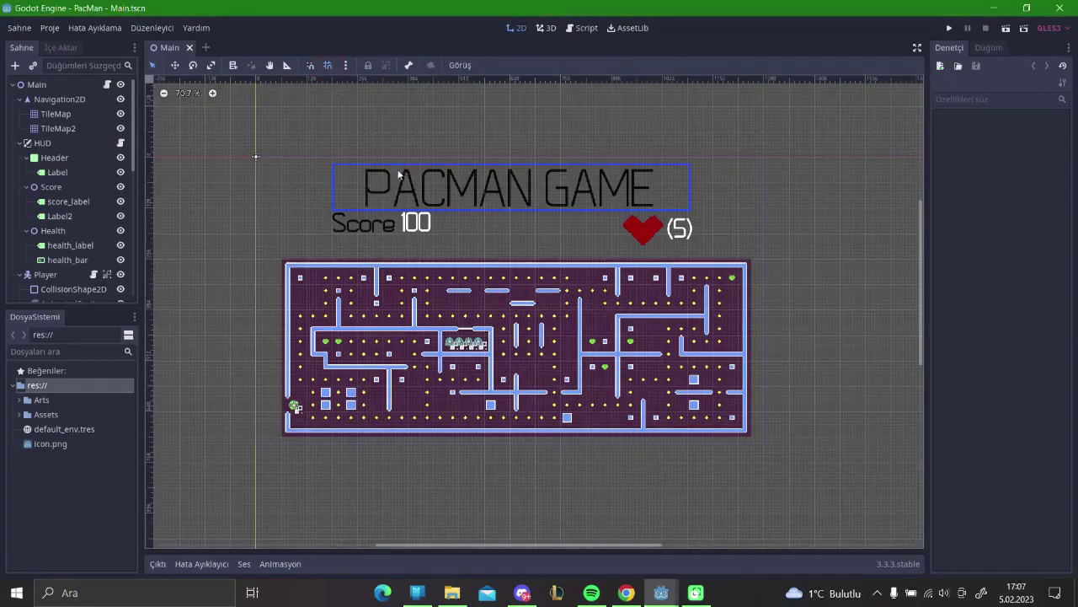
key(F5)
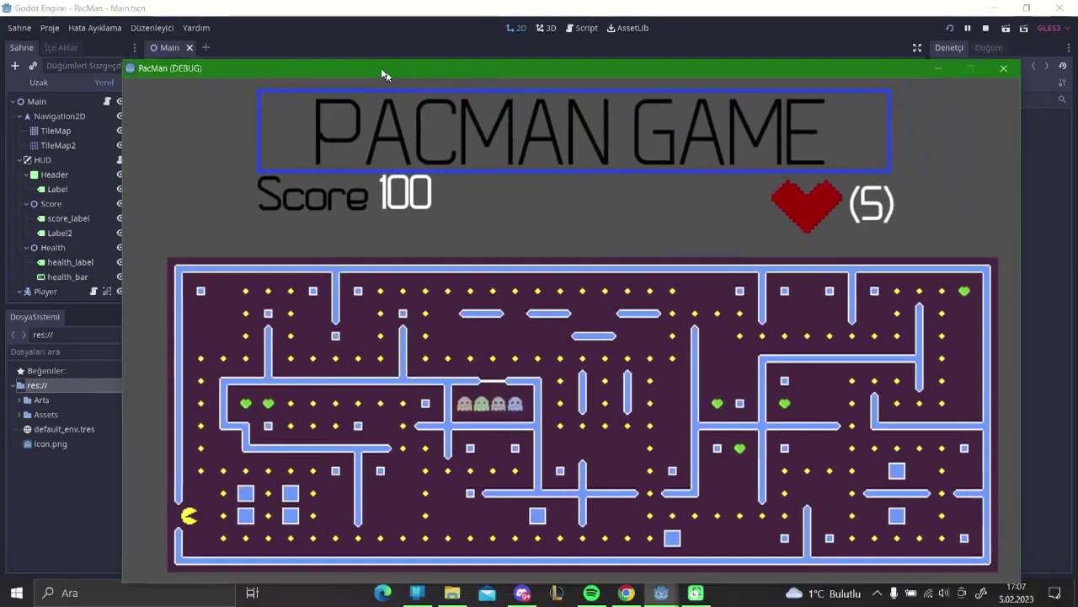
drag(381, 74, 356, 59)
Steer PacMan around the maze with the arrow keys, then stop the game at 32 points.
key(Up)
key(Right)
key(Down)
key(Right)
key(Left)
key(Up)
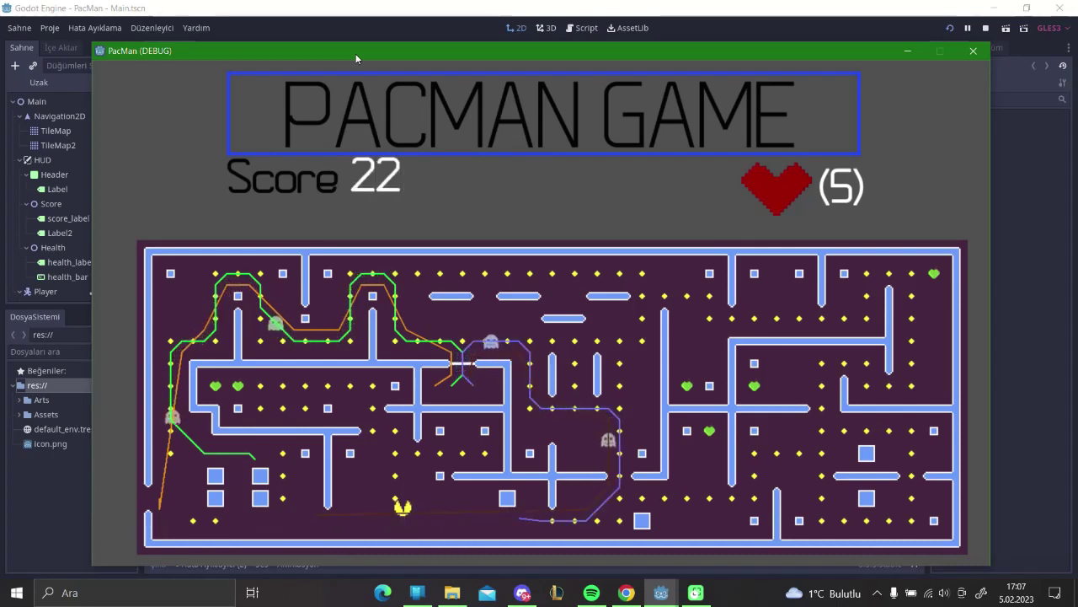
key(Left)
key(Up)
key(Left)
key(Down)
key(Right)
key(Up)
key(Down)
key(Right)
key(Down)
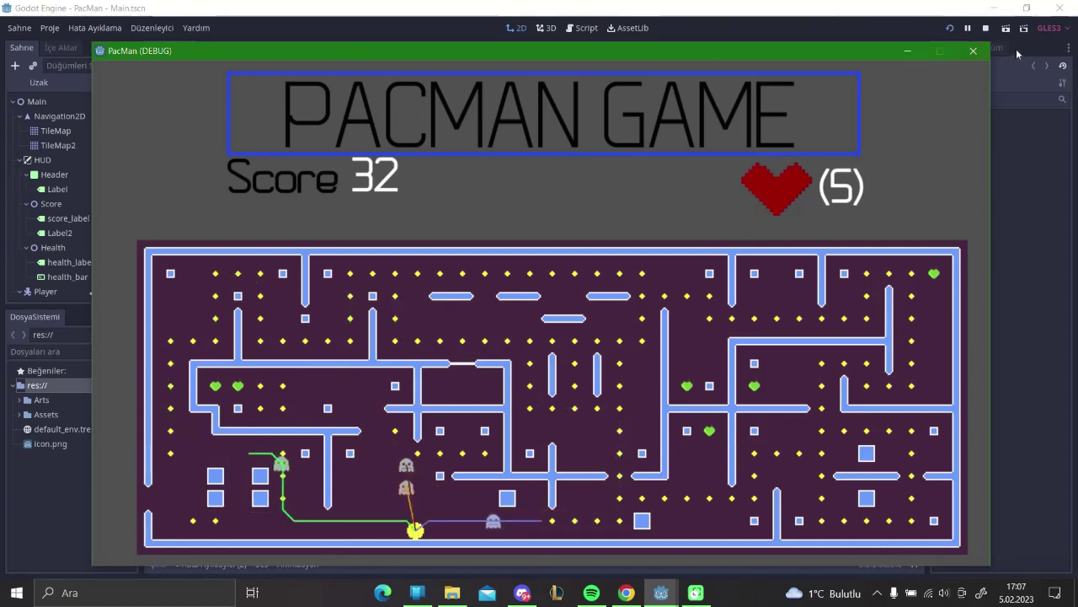
click(973, 51)
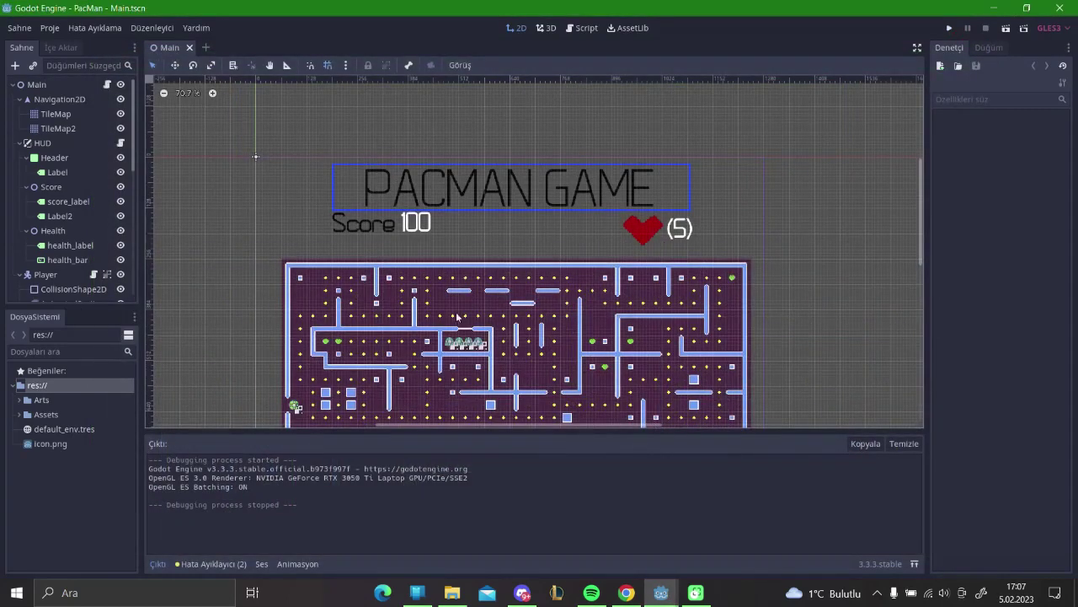
Collapse the HUD, Player, Ghost1–4, Lines and Navigation2D nodes in the scene tree.
scroll(365, 246, down, 1)
ctrl+scroll(396, 211, down, 2)
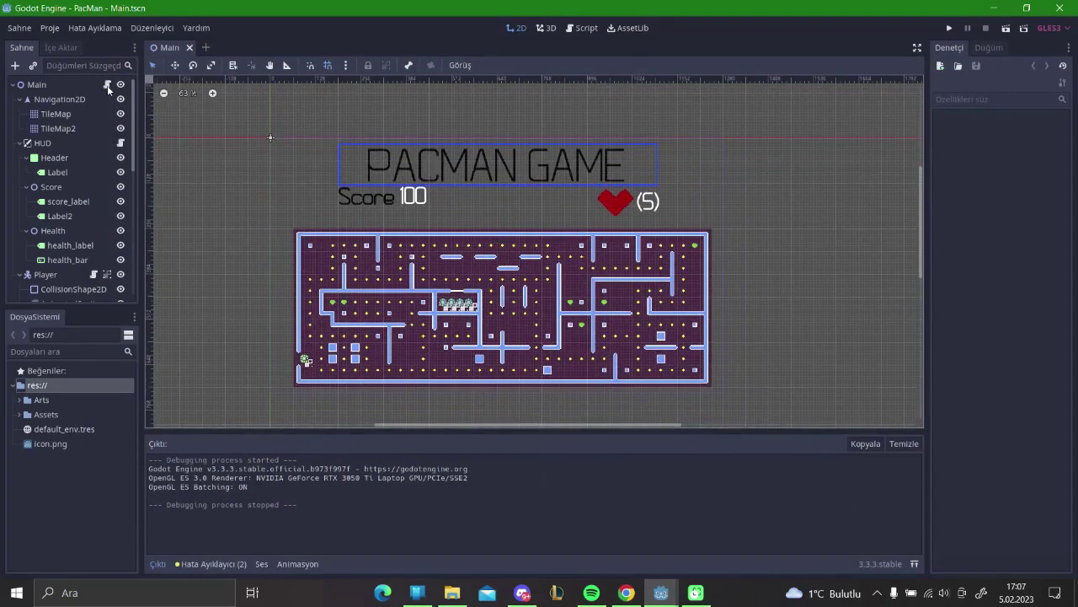
scroll(76, 175, down, 5)
scroll(96, 229, up, 5)
click(19, 143)
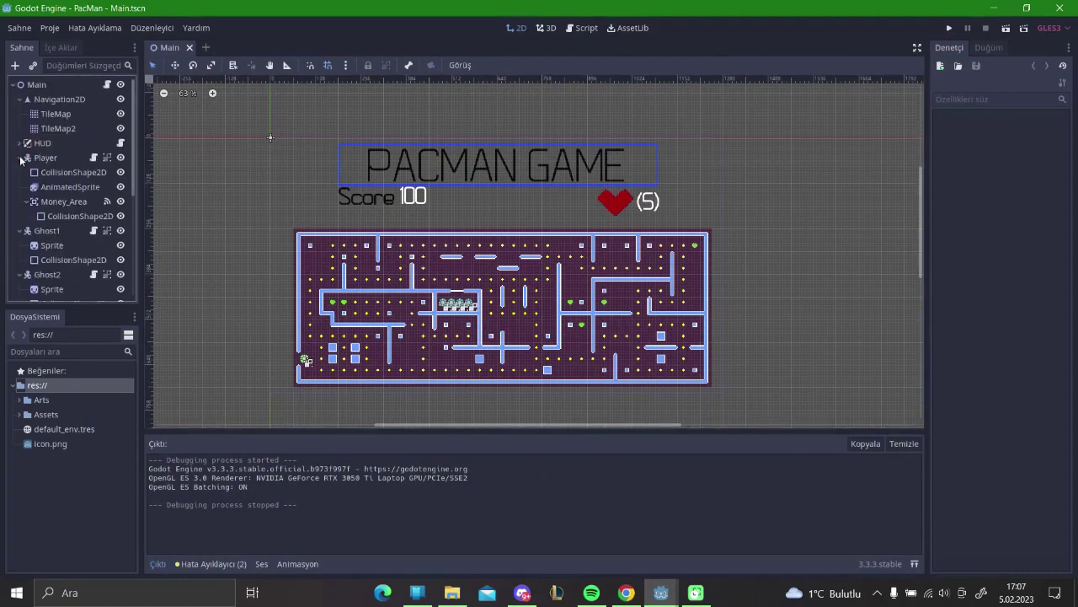
click(19, 158)
click(19, 172)
click(19, 186)
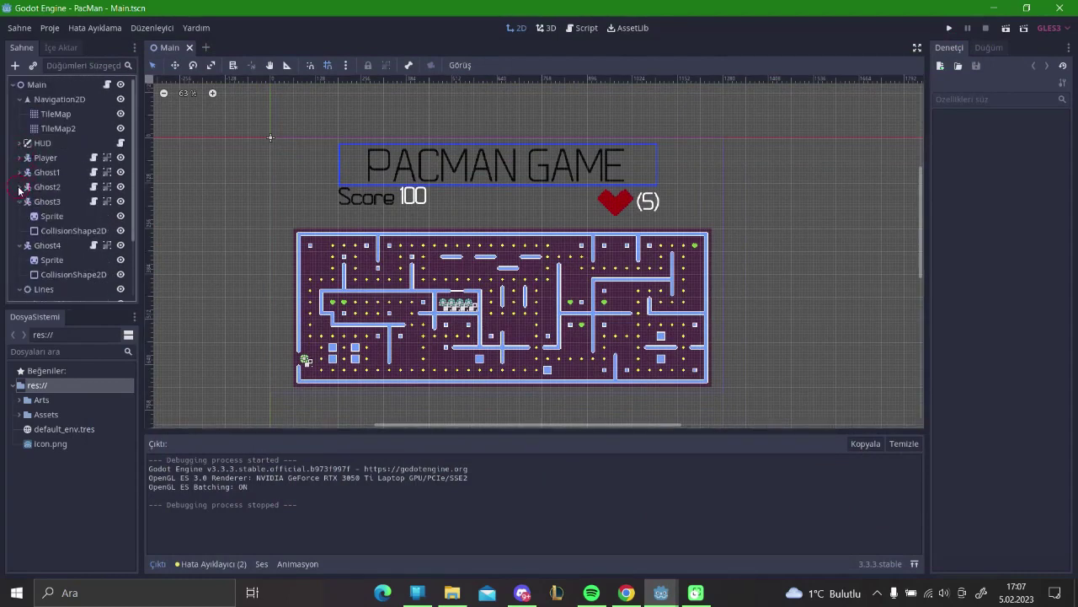
click(18, 202)
click(18, 215)
click(18, 230)
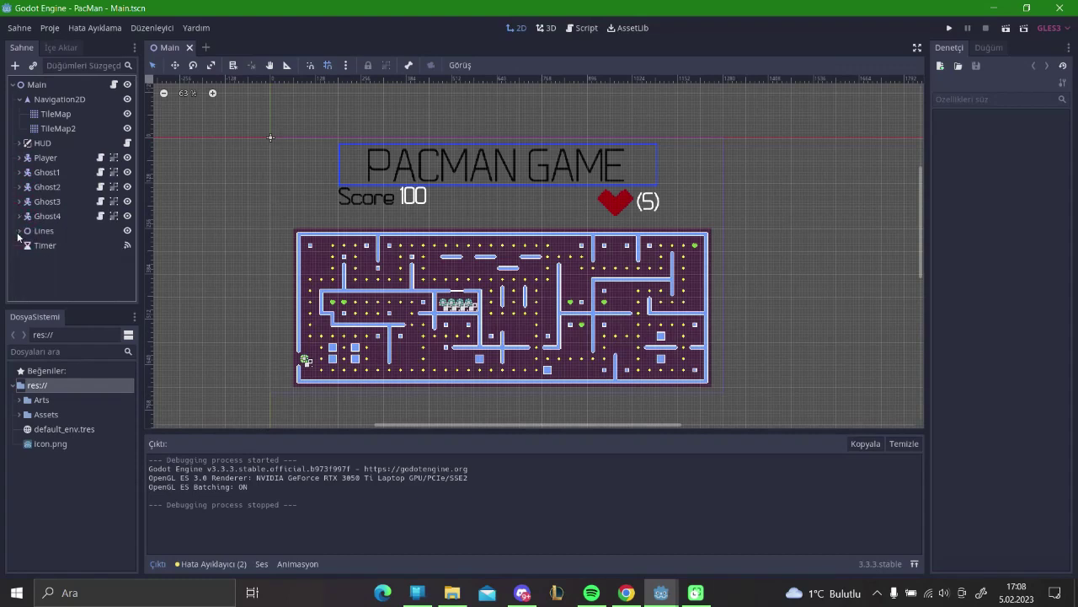
click(19, 99)
Expand Player, inspect Money_Area and its collision shape, then open Project Settings.
click(37, 132)
click(18, 130)
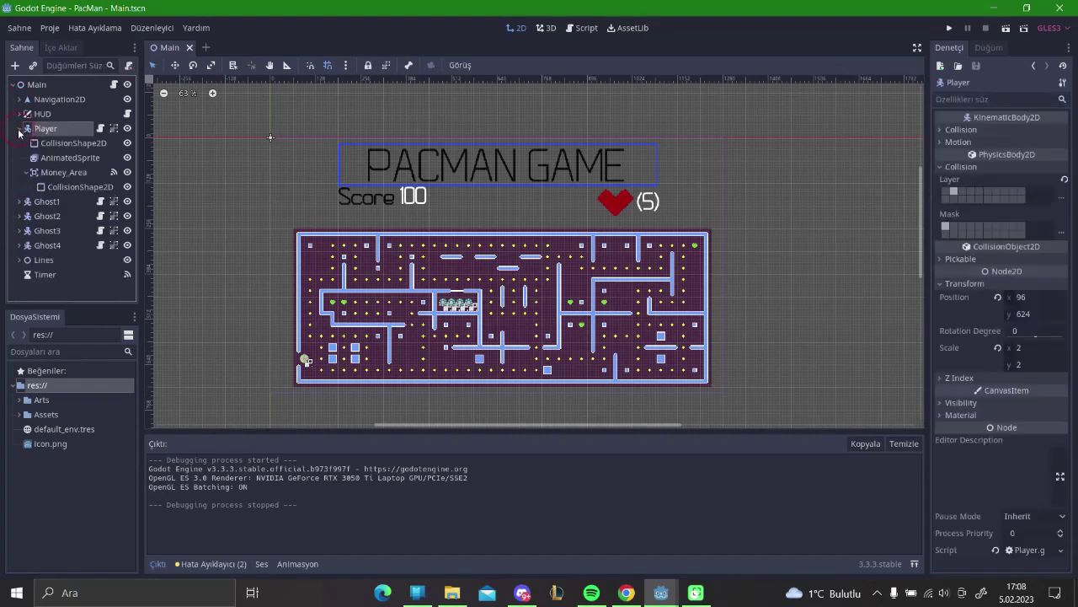
click(52, 172)
click(68, 186)
click(52, 173)
click(53, 186)
click(52, 172)
click(52, 186)
click(48, 172)
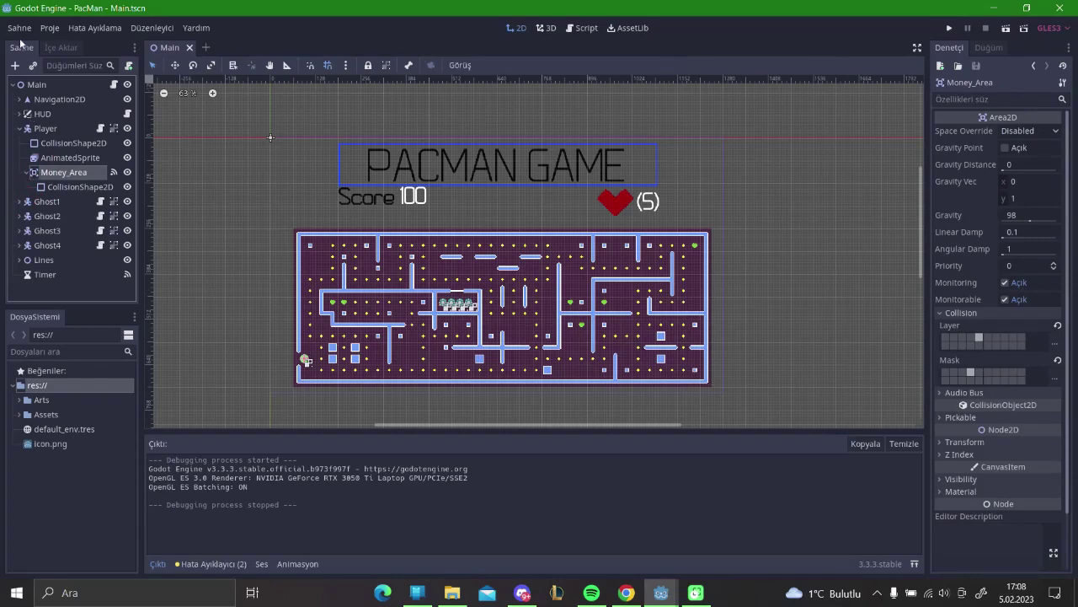
click(51, 29)
click(60, 39)
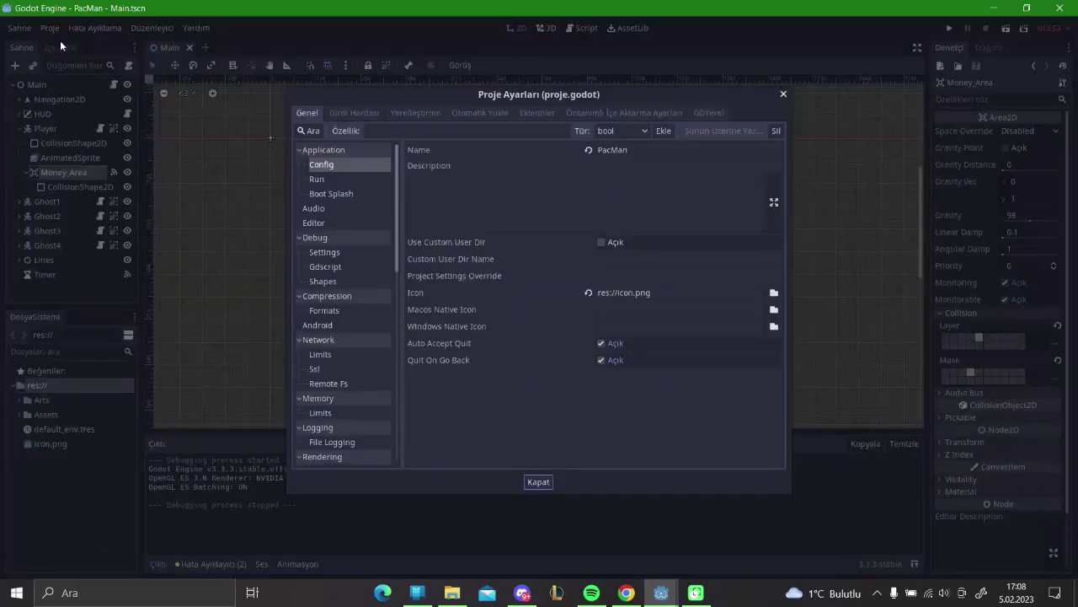
Browse the physics settings and go to Layer Names > 2d Physics.
click(364, 192)
scroll(336, 309, down, 2)
scroll(340, 314, down, 5)
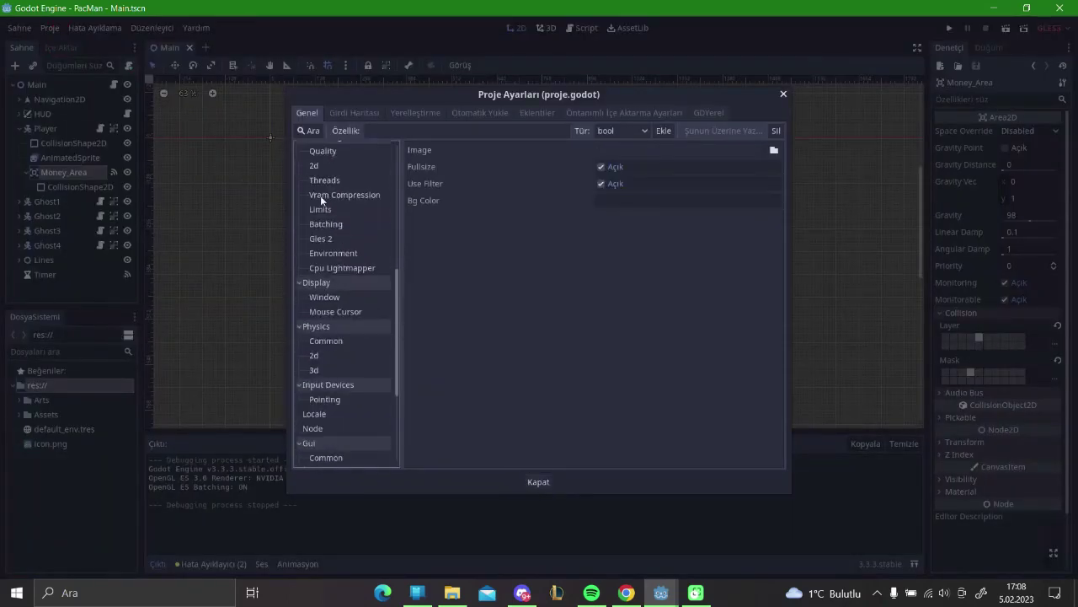
scroll(328, 350, down, 1)
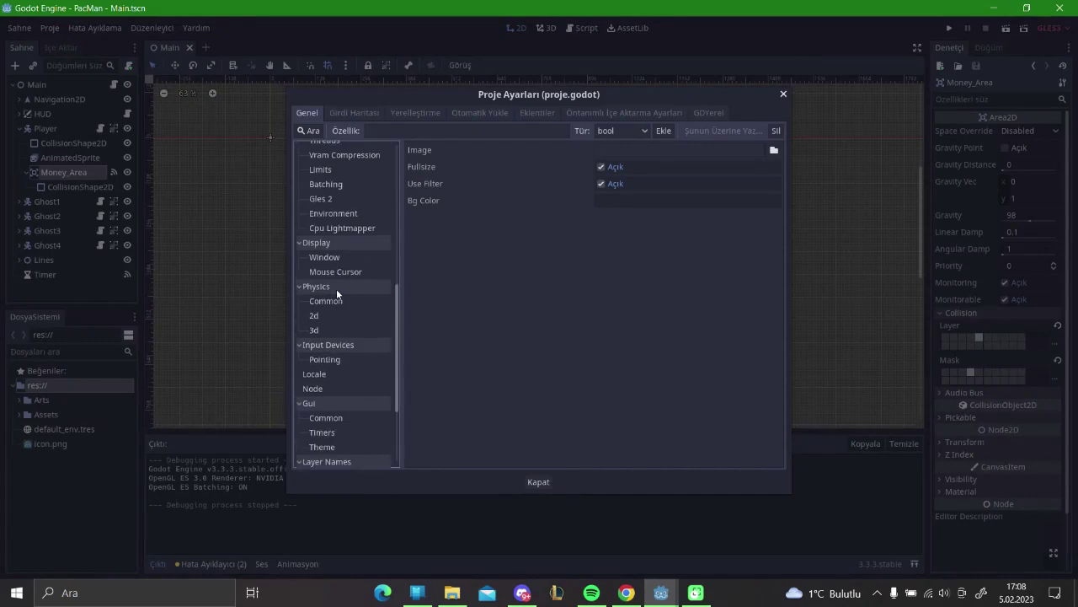
click(326, 317)
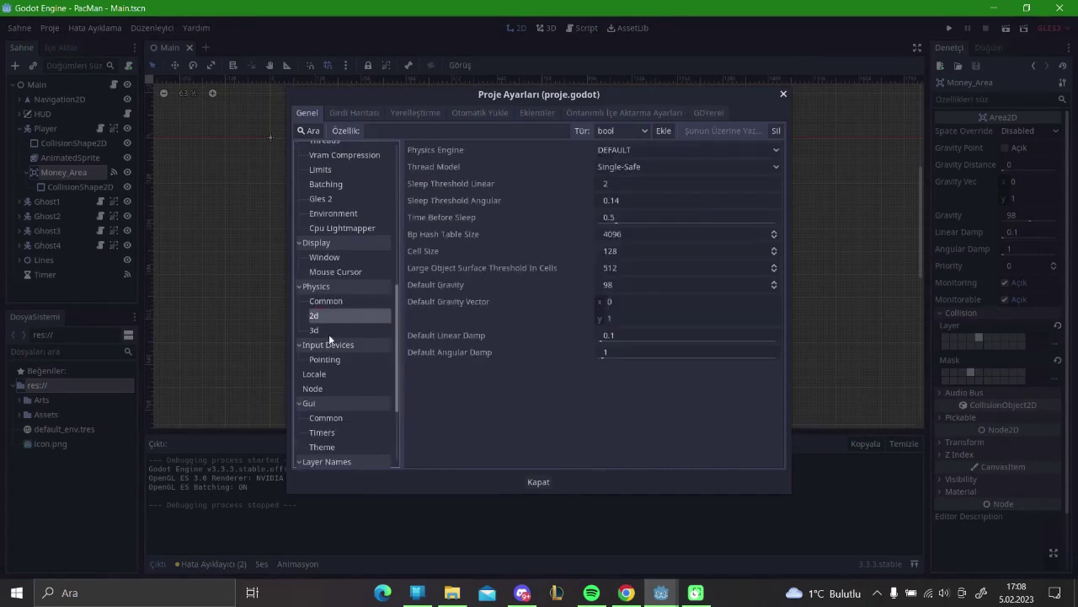
click(326, 331)
click(328, 301)
click(333, 330)
scroll(352, 310, down, 3)
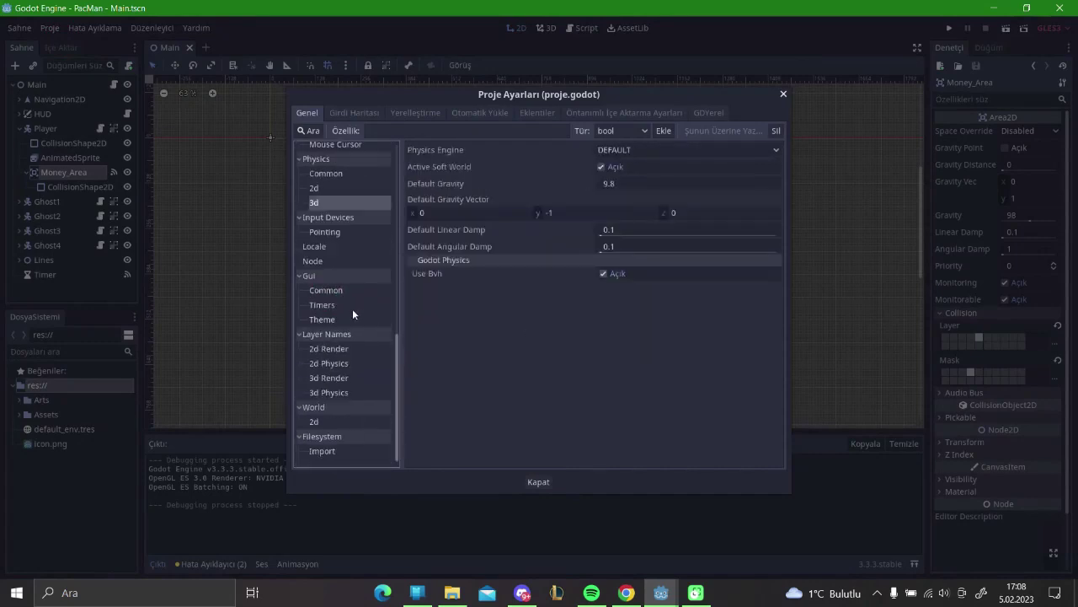
click(342, 353)
click(353, 363)
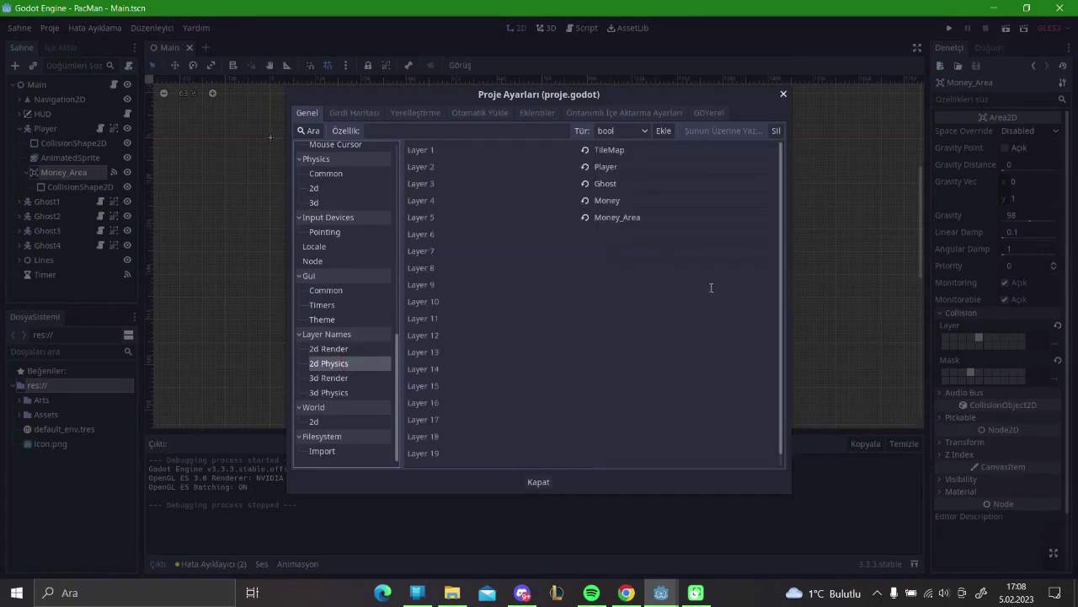
Name 2D physics layer 6 'Dead_Area' and close Project Settings.
click(700, 230)
key(Caps_Lock)
text(d)
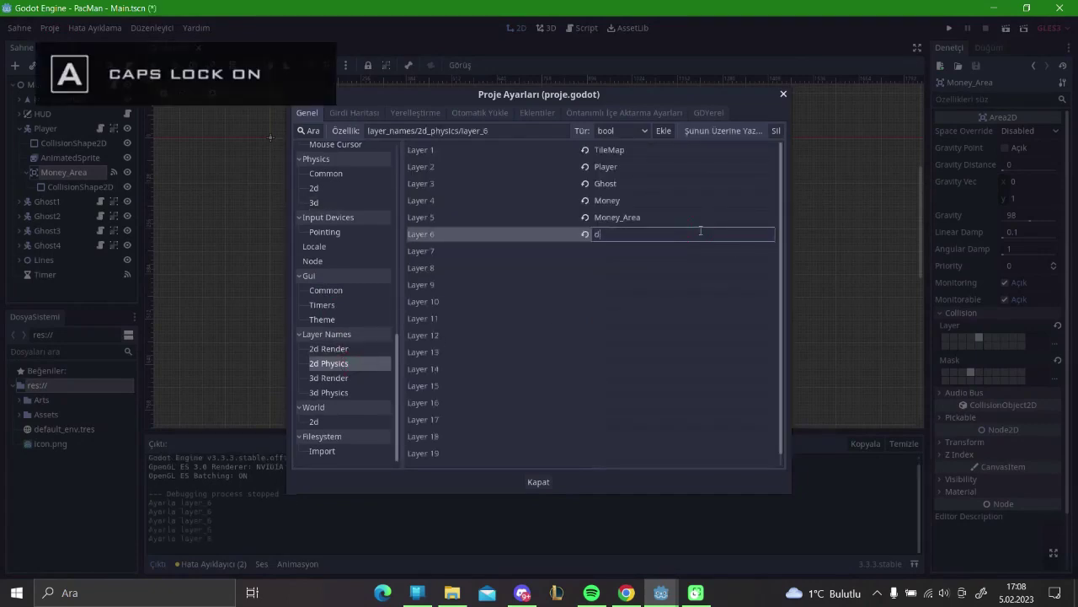
key(BackSpace)
key(Caps_Lock)
text(Dead_)
key(Caps_Lock)
text(A)
key(Caps_Lock)
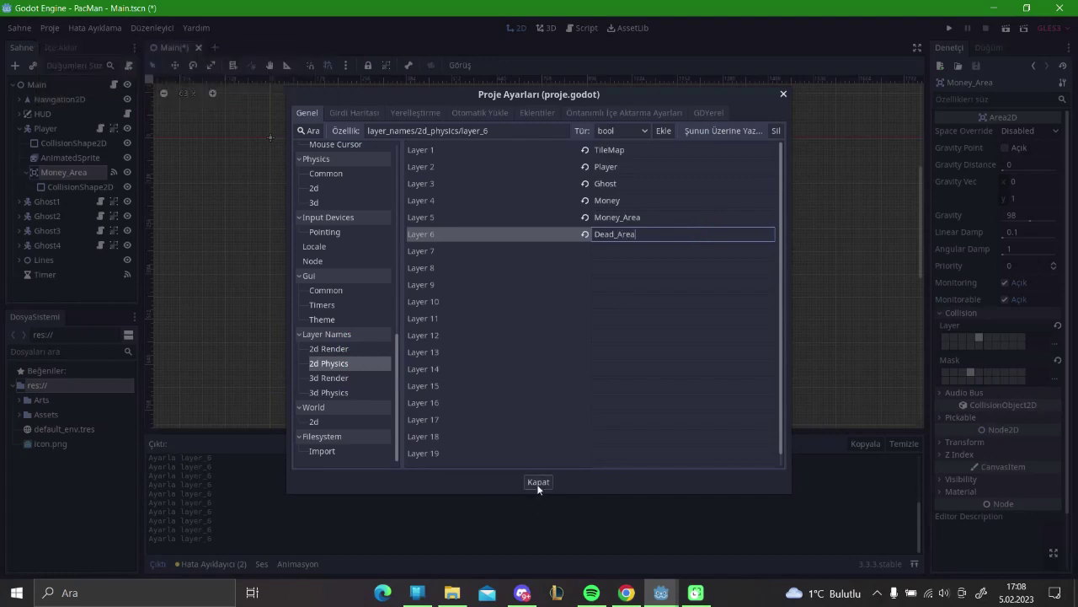
click(538, 484)
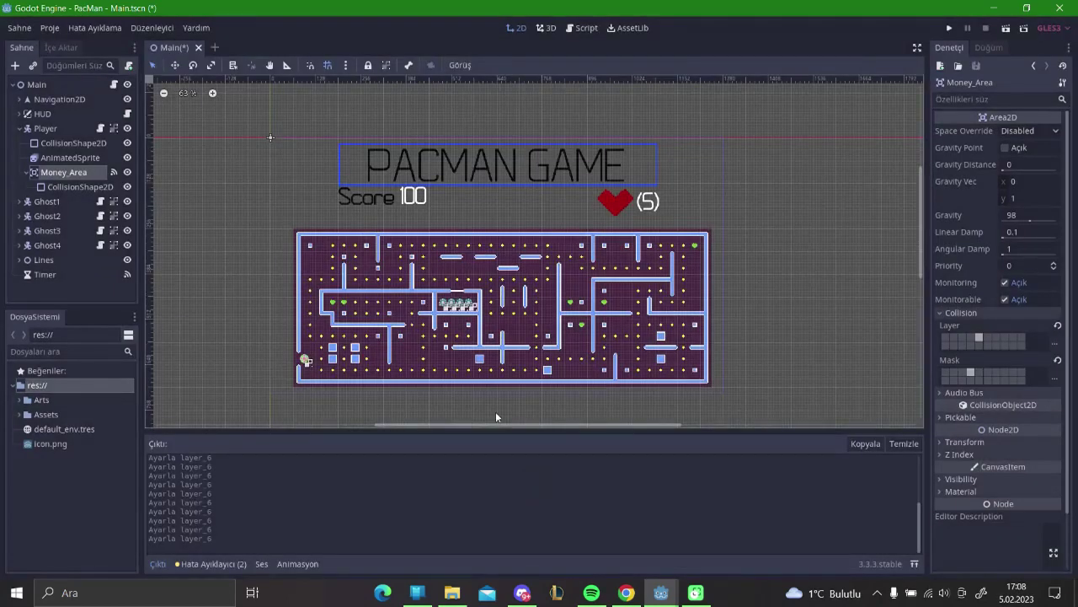
Save the scene and add the Dead_Area layer to Ghost1's collision mask.
key(ctrl+s)
right_click(40, 128)
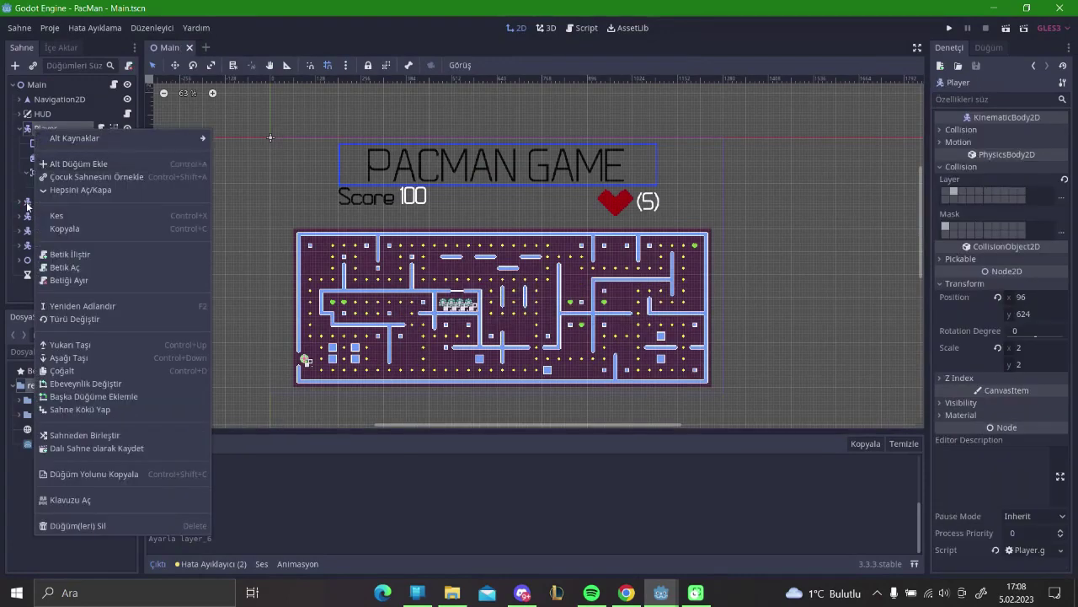
click(30, 203)
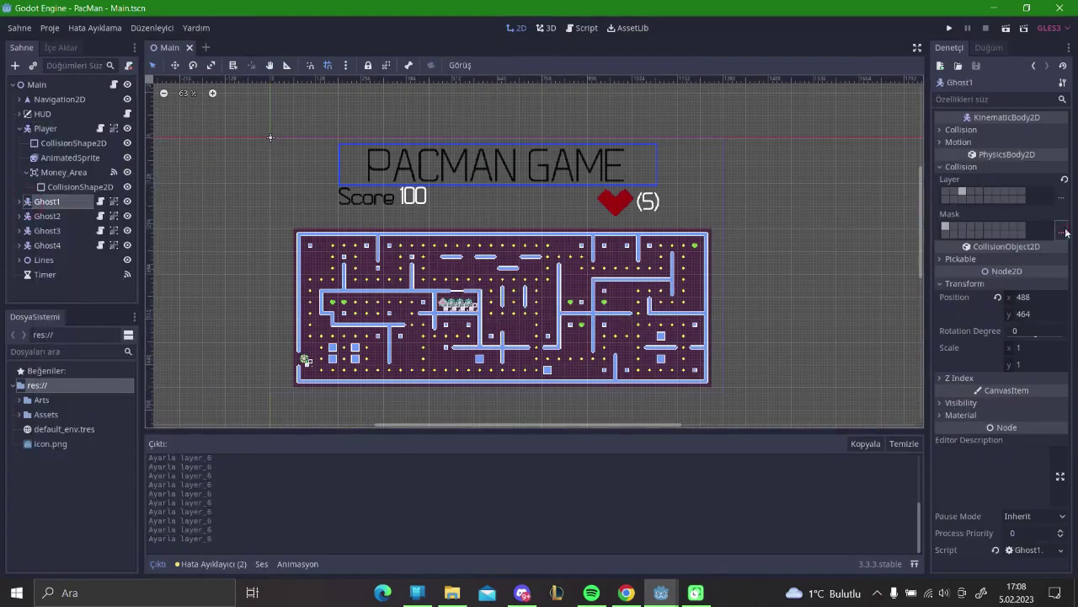
click(1063, 230)
click(1023, 307)
Tick layer 6 in the collision masks of Ghost2, Ghost3 and Ghost4.
click(47, 216)
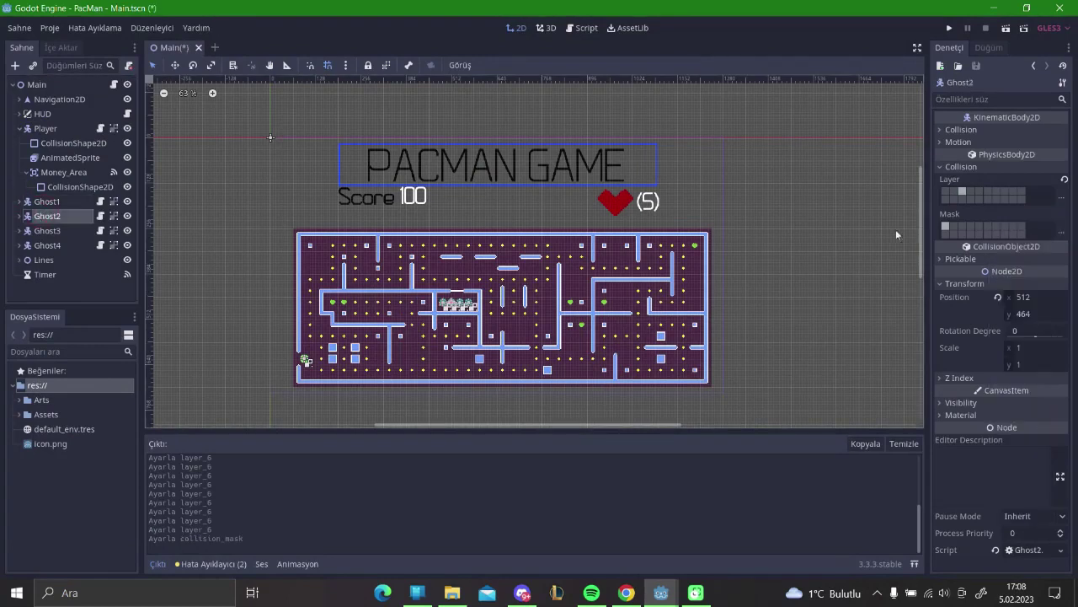
click(987, 226)
click(40, 230)
click(988, 226)
click(44, 246)
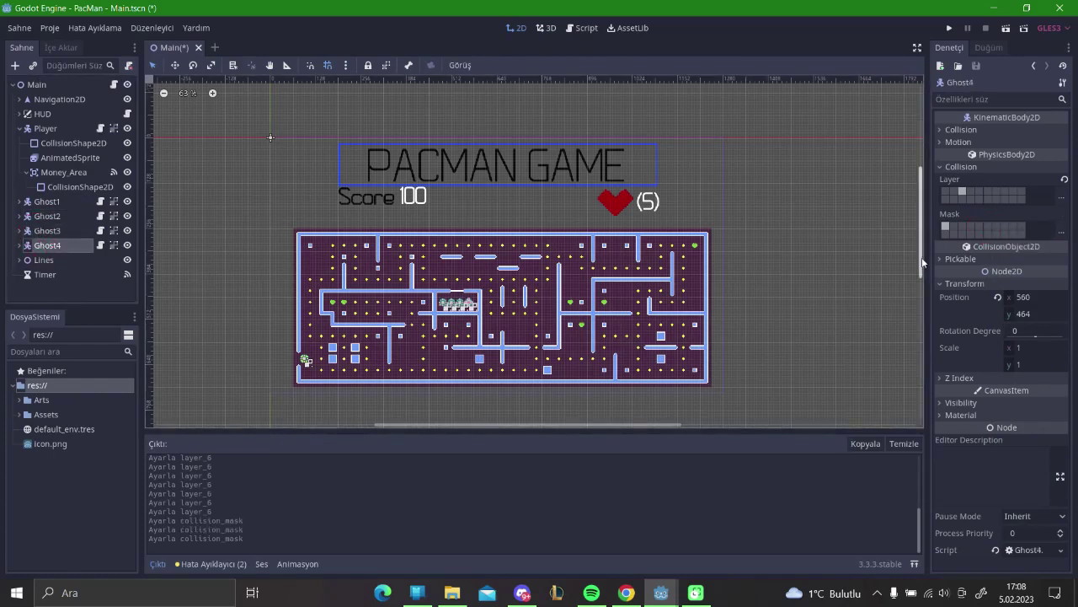
click(990, 227)
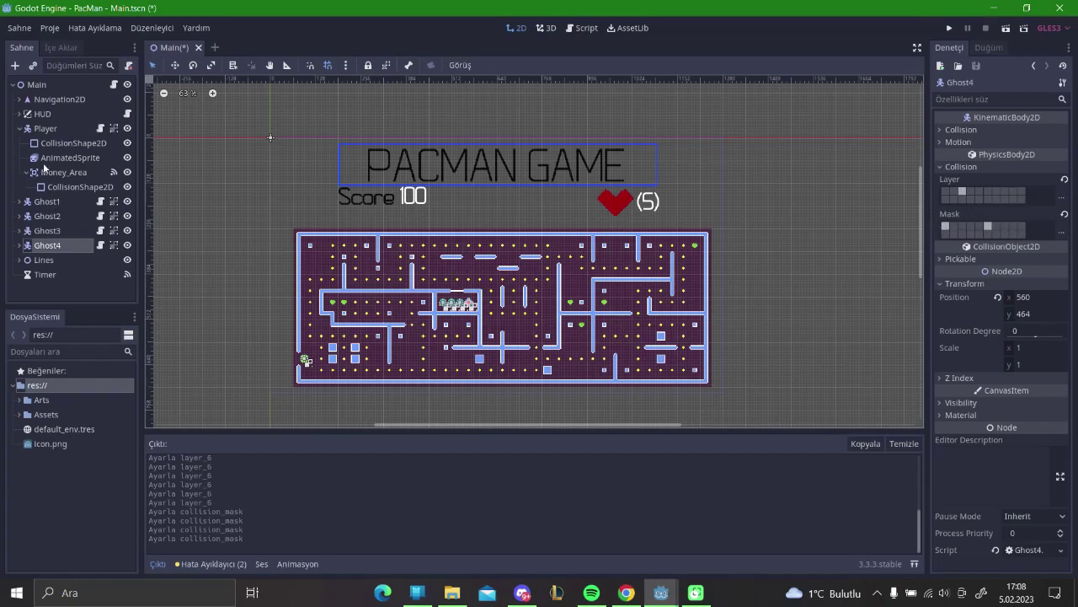
Select the Player node and bring up its context menu.
click(44, 133)
right_click(44, 131)
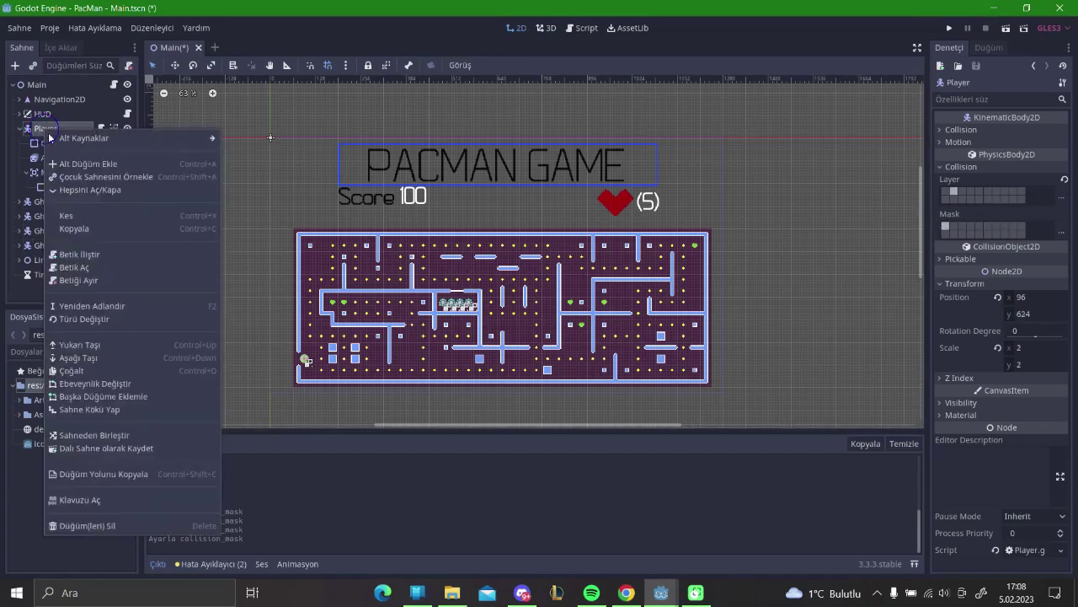
click(36, 133)
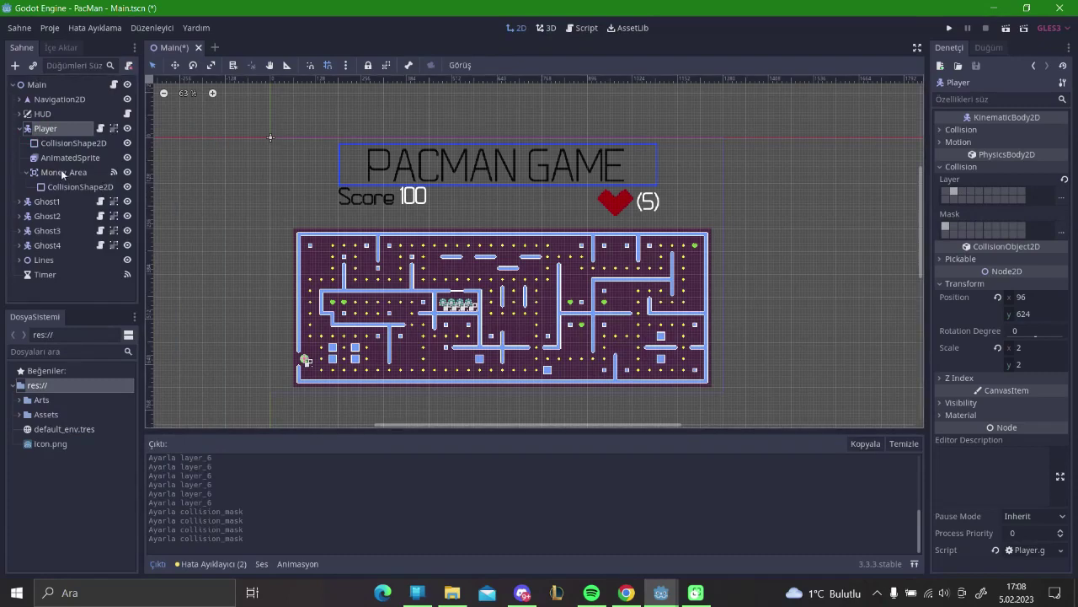
right_click(63, 128)
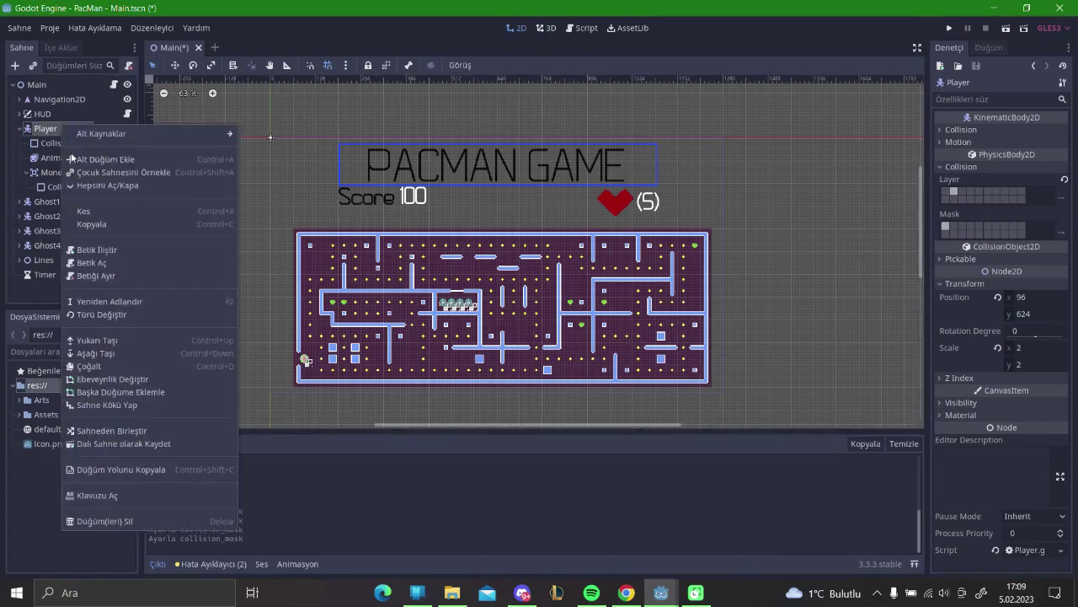
Add an Area2D child under Player and rename it Dead_Area.
click(72, 158)
text(A)
key(Caps_Lock)
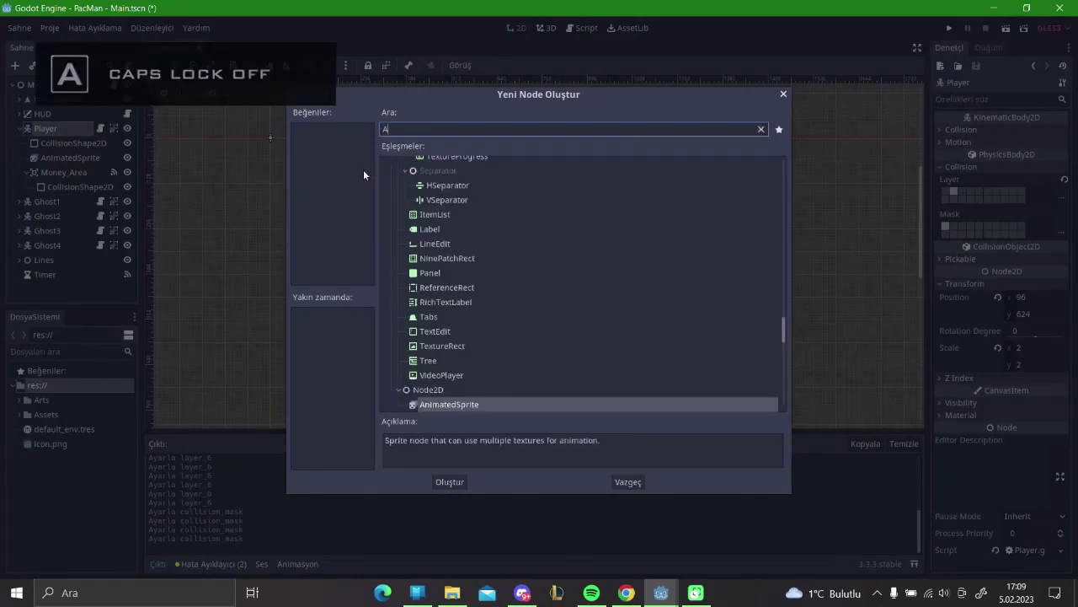
text(re)
click(449, 481)
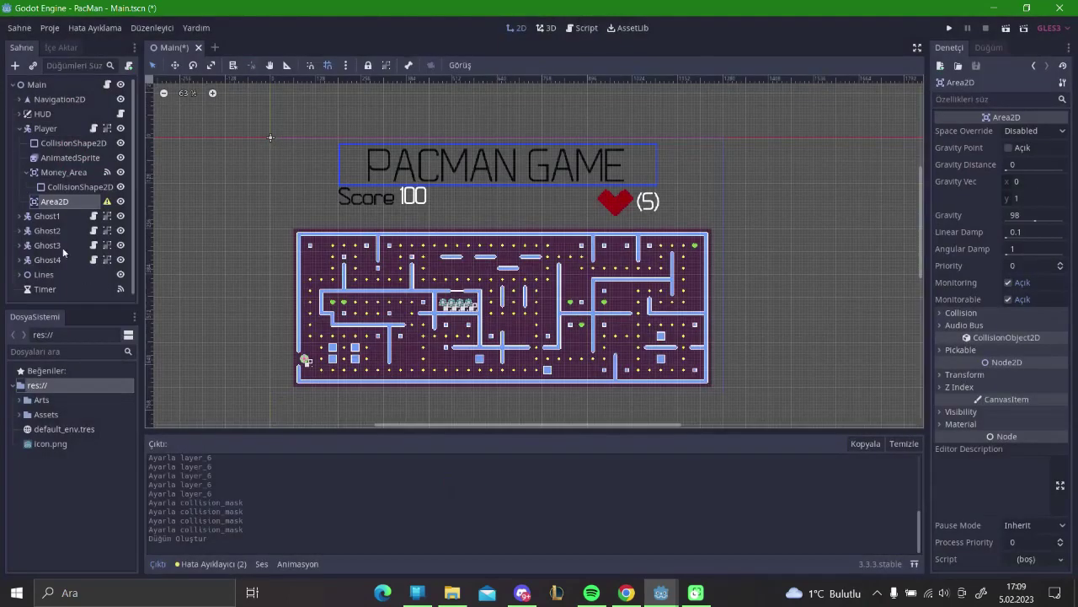
double_click(55, 201)
key(Caps_Lock)
text(Dw)
text(ad)
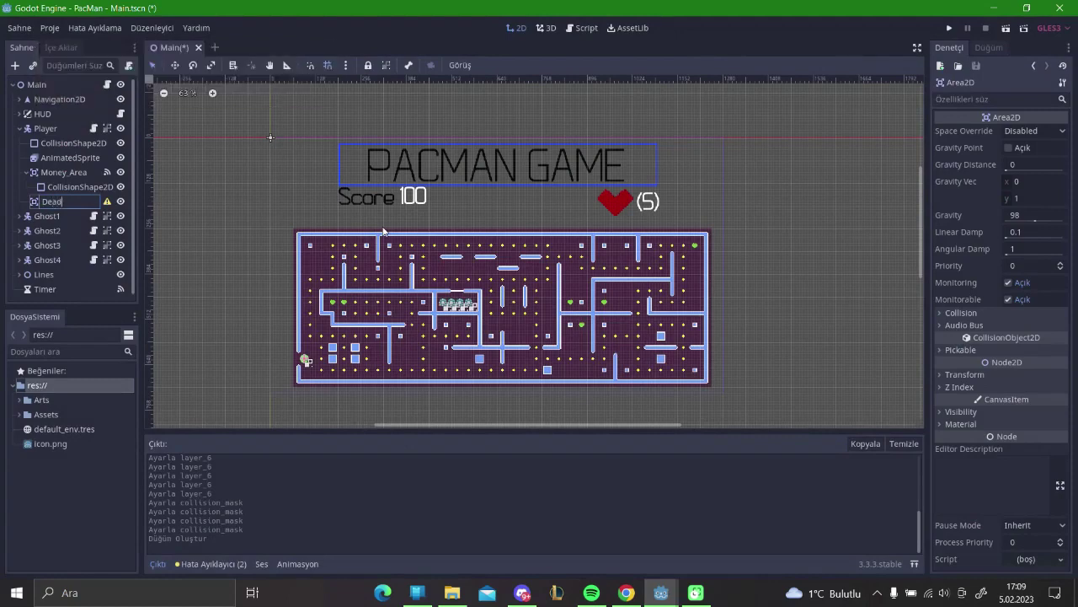
text(A)
key(Caps_Lock)
key(Return)
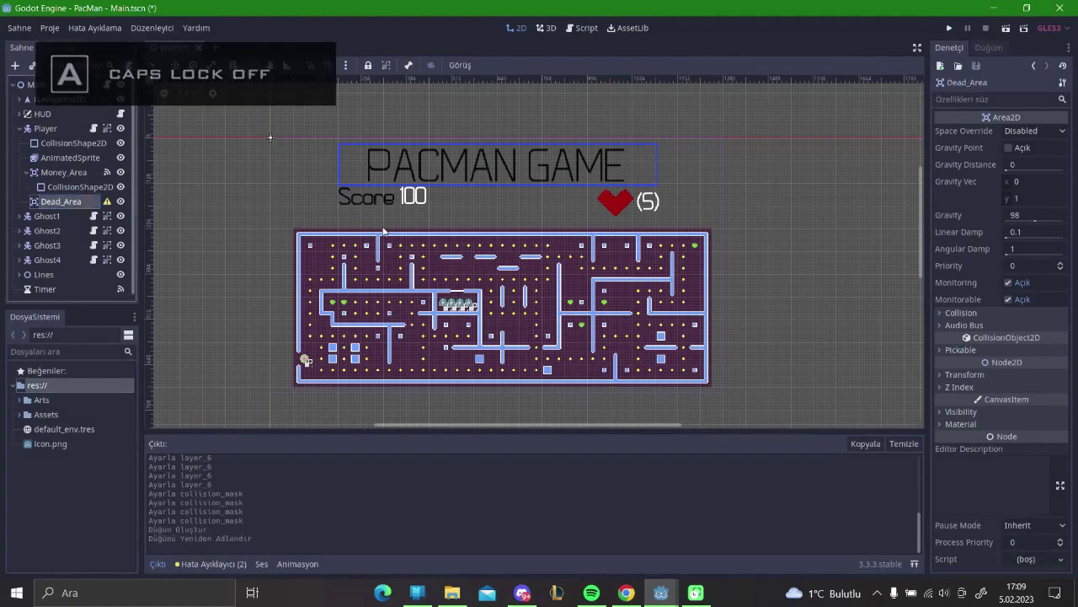
Add a CollisionShape2D child to Dead_Area via a 'colsi' search.
right_click(44, 202)
click(86, 211)
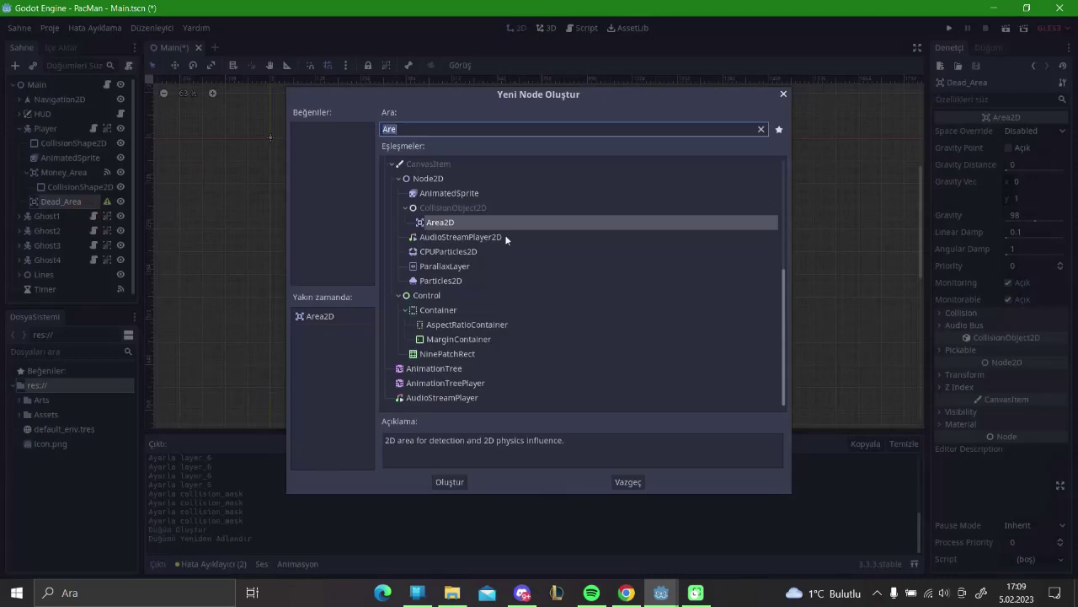
text(colsi)
key(Down)
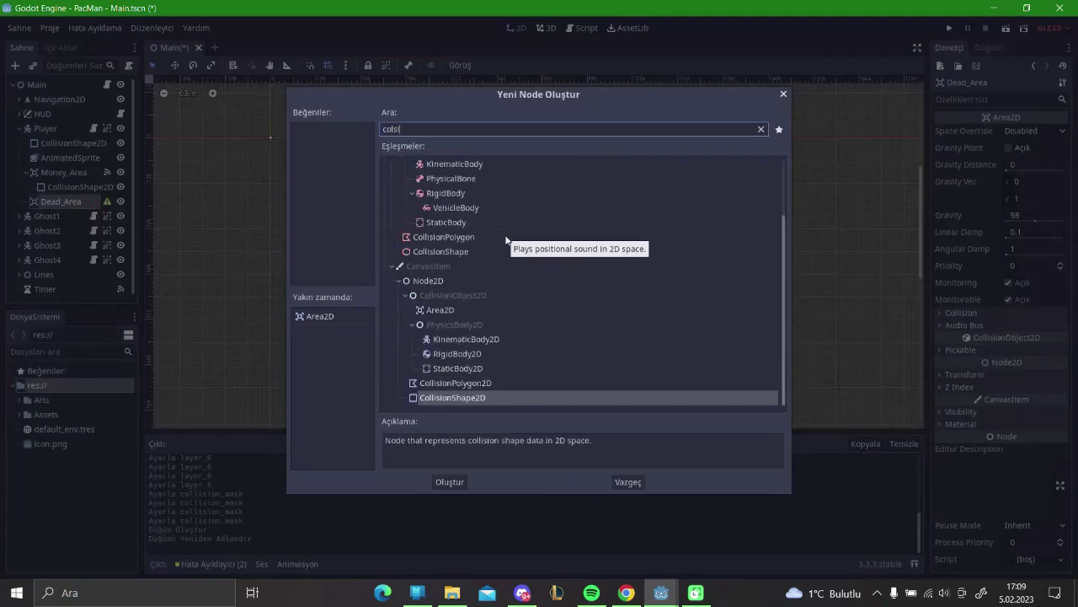
key(Return)
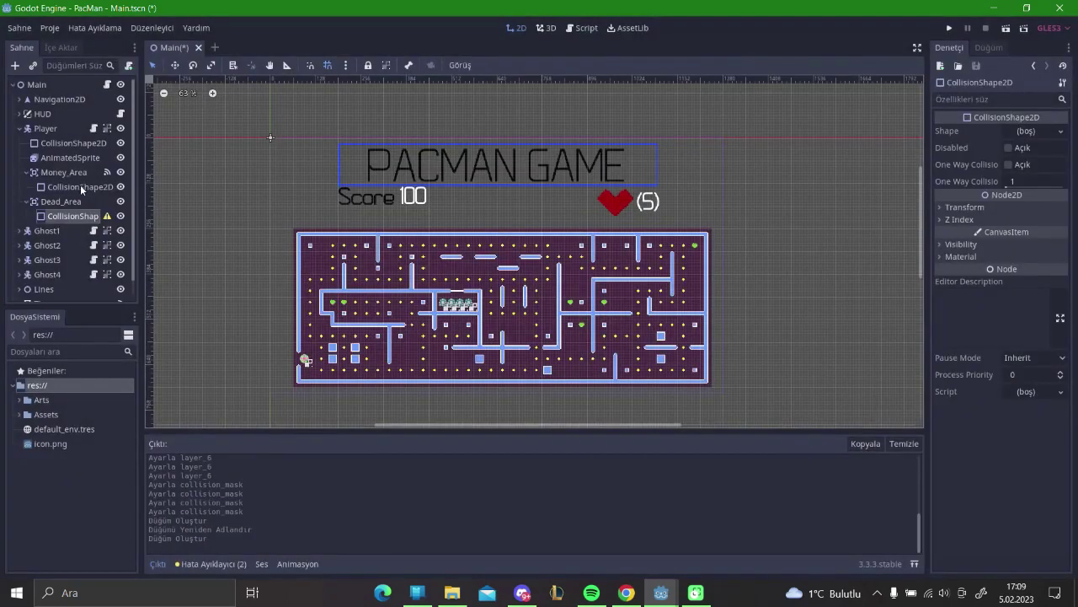
Check Money_Area's existing circle collision shape for reference.
click(80, 186)
click(1028, 130)
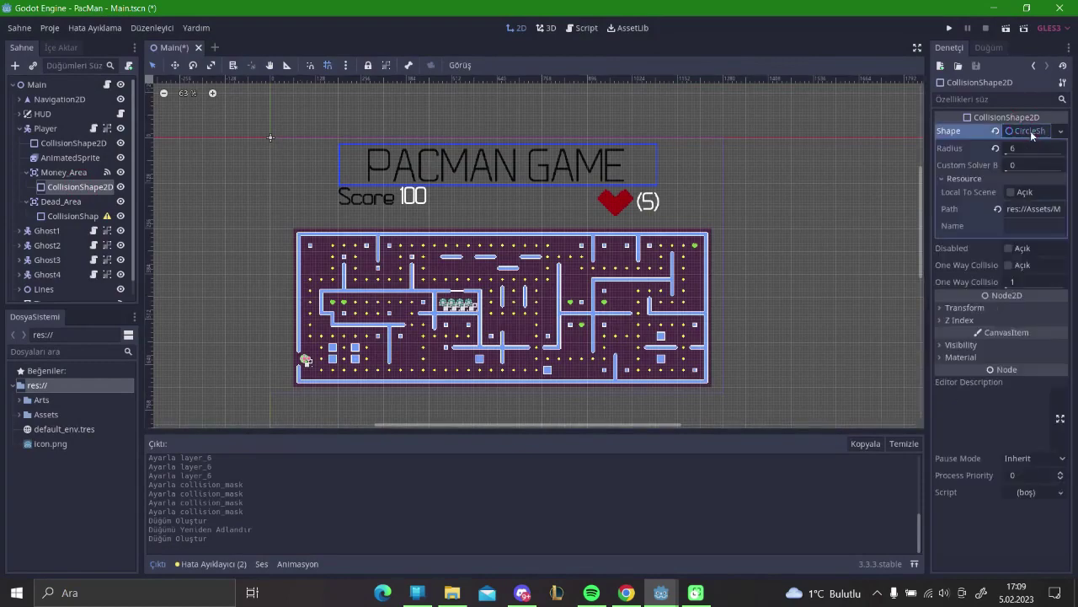
click(1030, 131)
Give Dead_Area's CollisionShape2D a new CircleShape2D with radius 6.
click(69, 216)
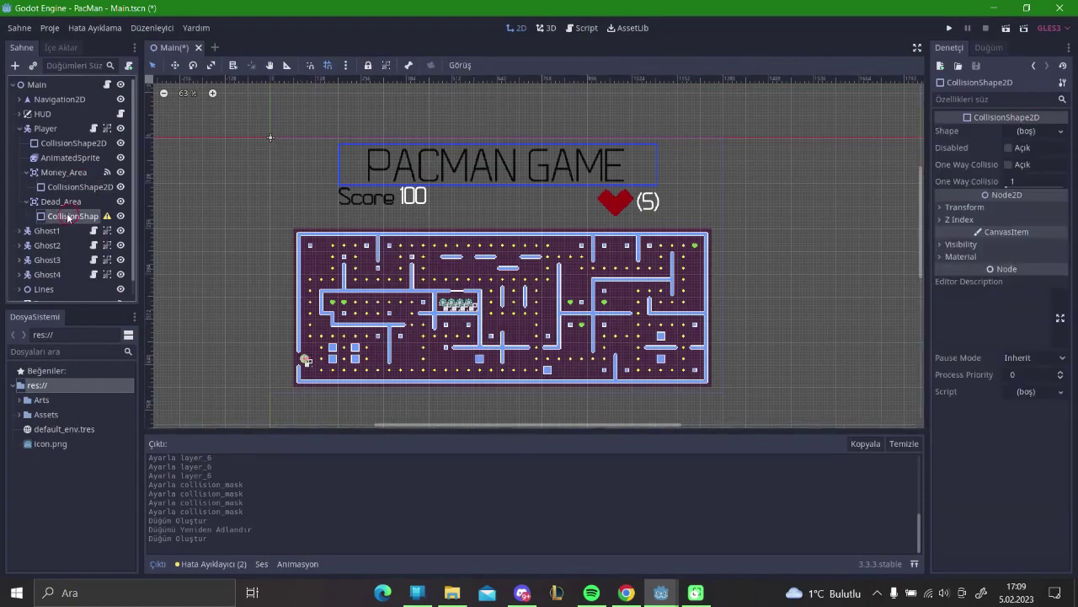
click(1027, 131)
click(1034, 165)
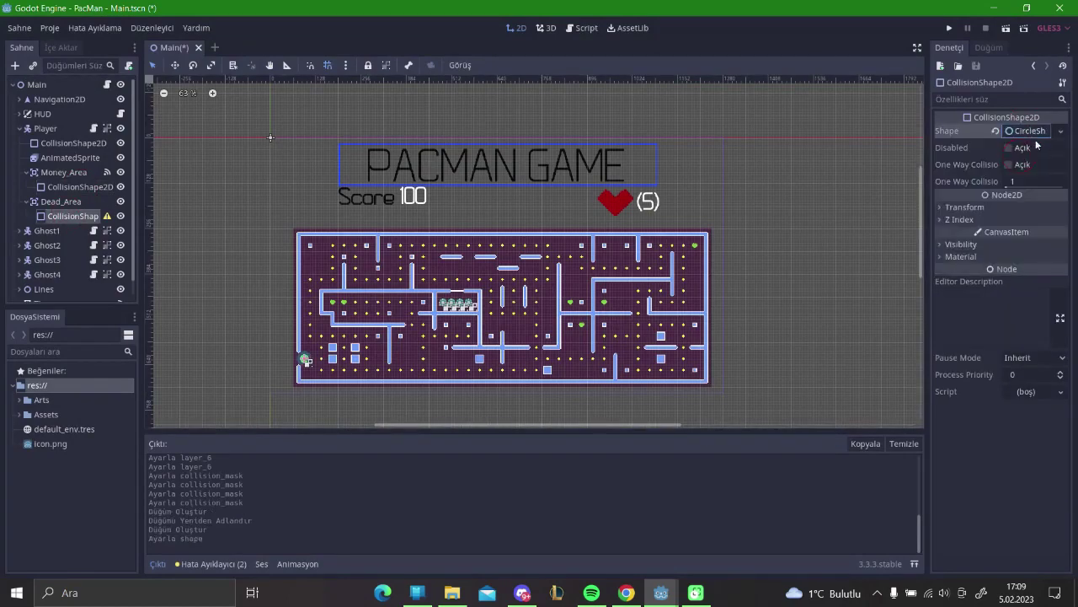
click(1031, 132)
text(6)
key(Return)
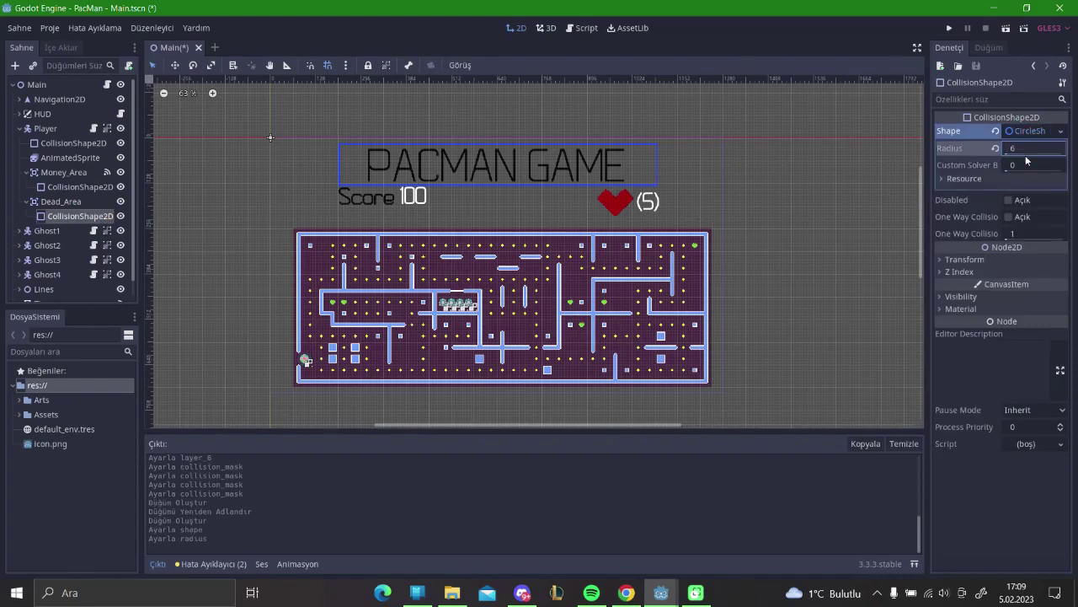
click(1027, 132)
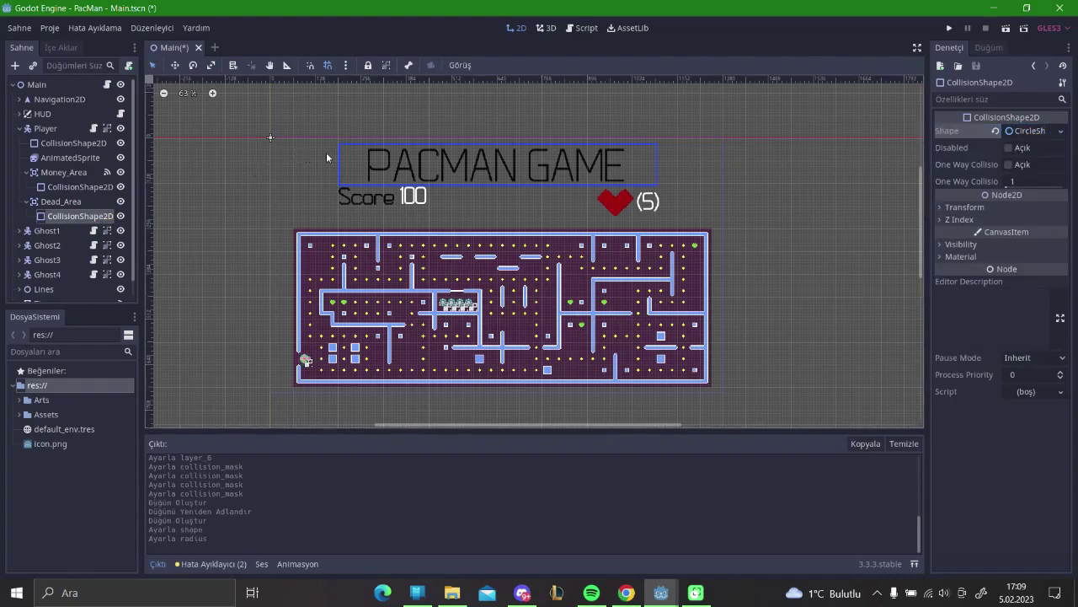
Reselect the Dead_Area node in the scene tree.
scroll(218, 113, up, 1)
scroll(294, 151, up, 4)
scroll(303, 210, down, 4)
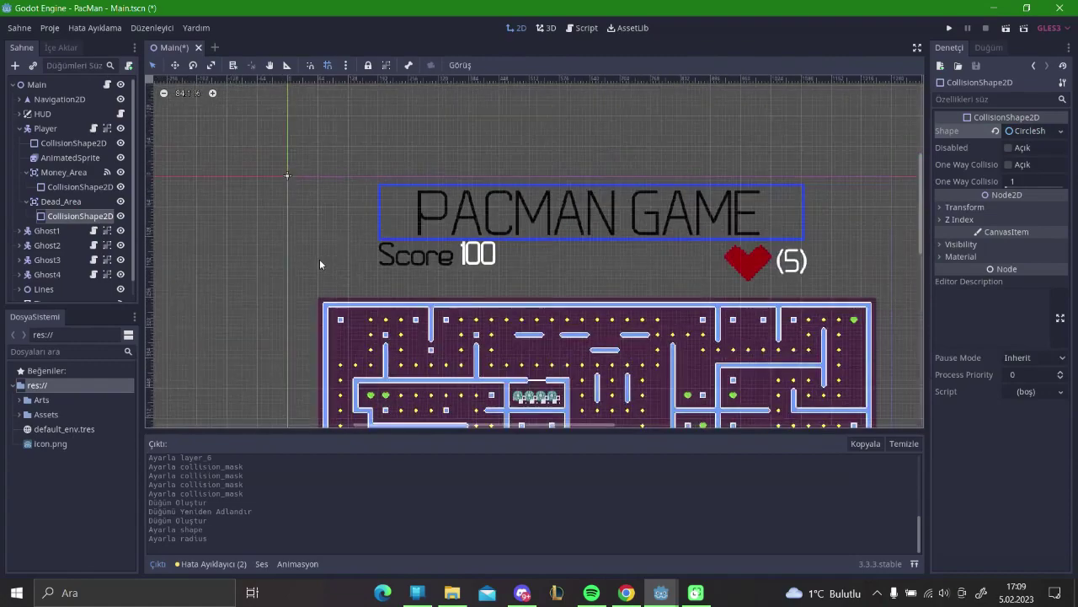
scroll(360, 350, up, 3)
scroll(363, 348, up, 4)
scroll(379, 346, up, 4)
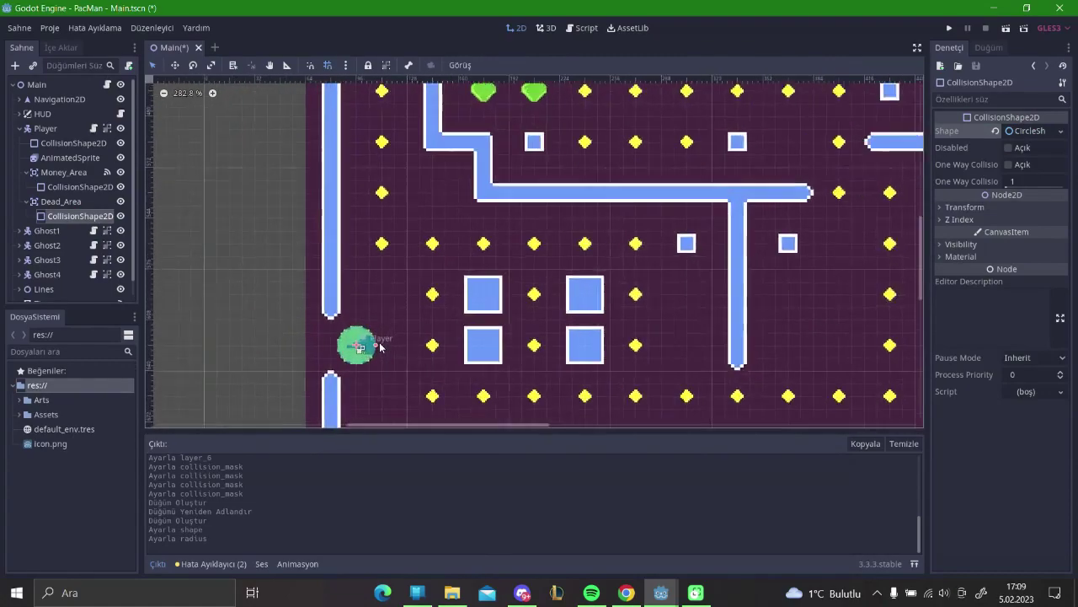
scroll(197, 246, down, 3)
scroll(187, 225, down, 3)
scroll(187, 225, down, 2)
click(85, 203)
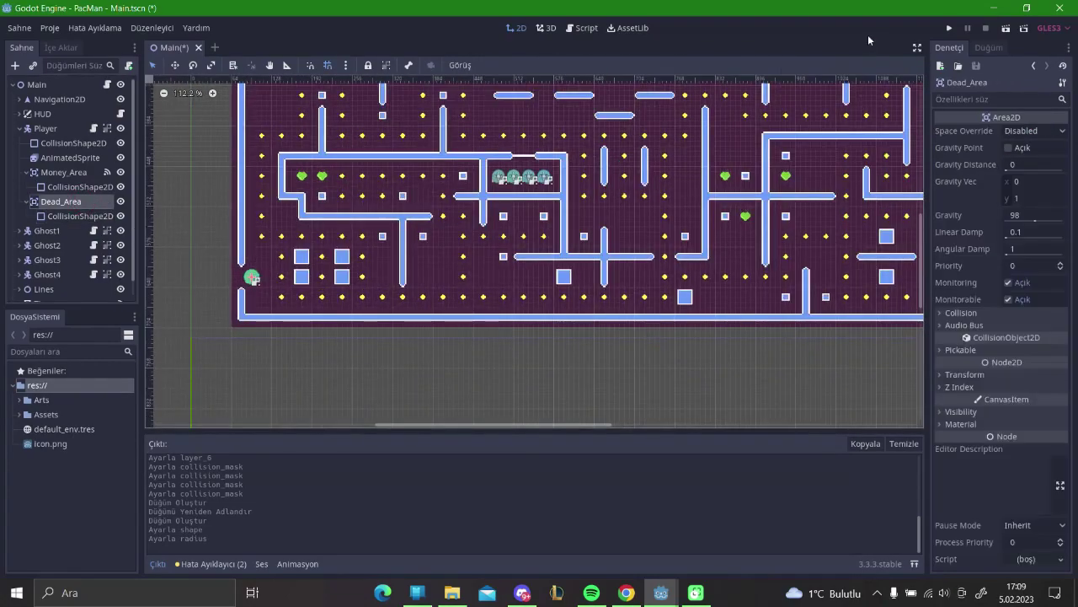
Show Dead_Area's signals, compare with Money_Area's, and start connecting body_entered.
click(996, 49)
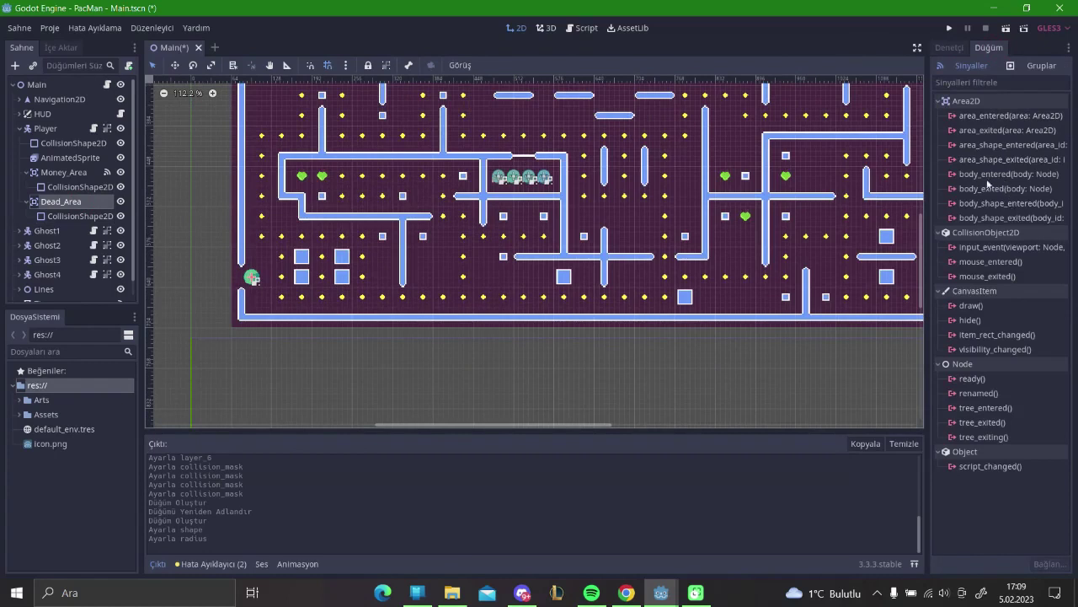
click(103, 172)
click(101, 202)
double_click(1005, 173)
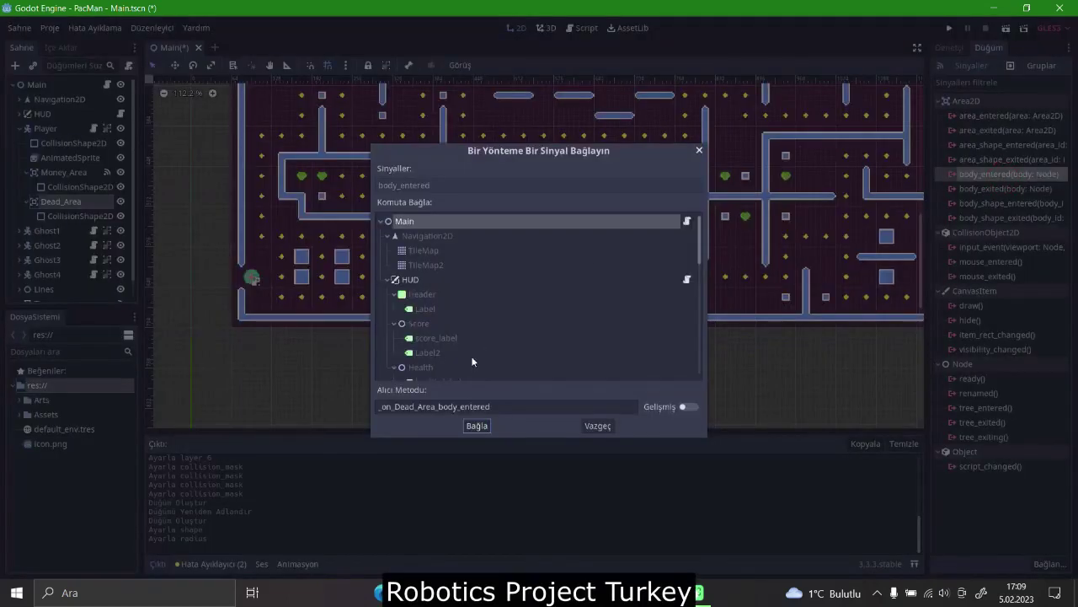
Choose Player as the receiver of body_entered and connect the signal.
click(388, 236)
click(388, 250)
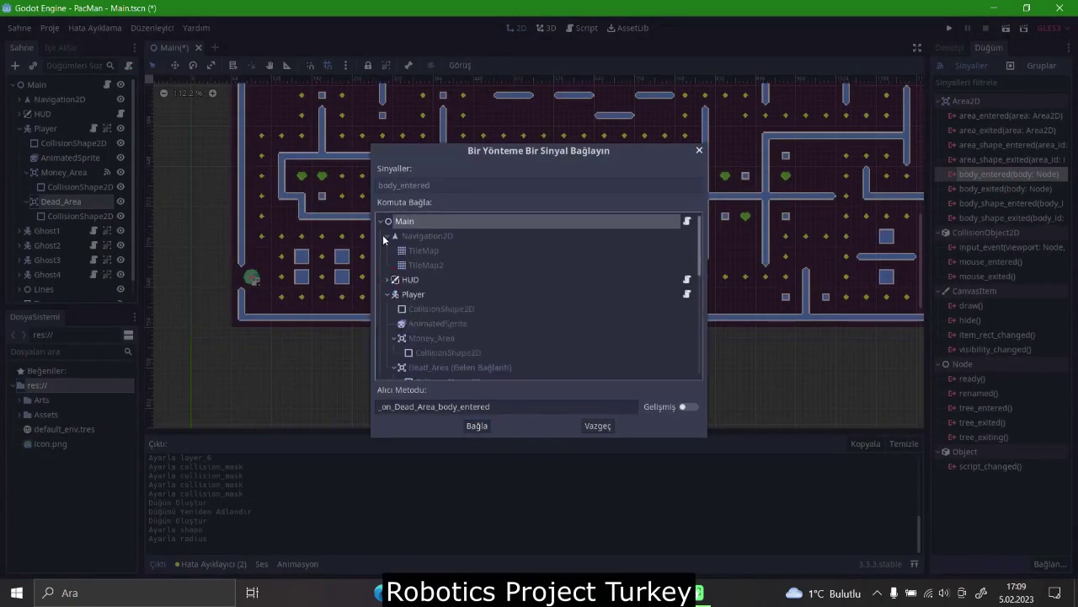
click(388, 368)
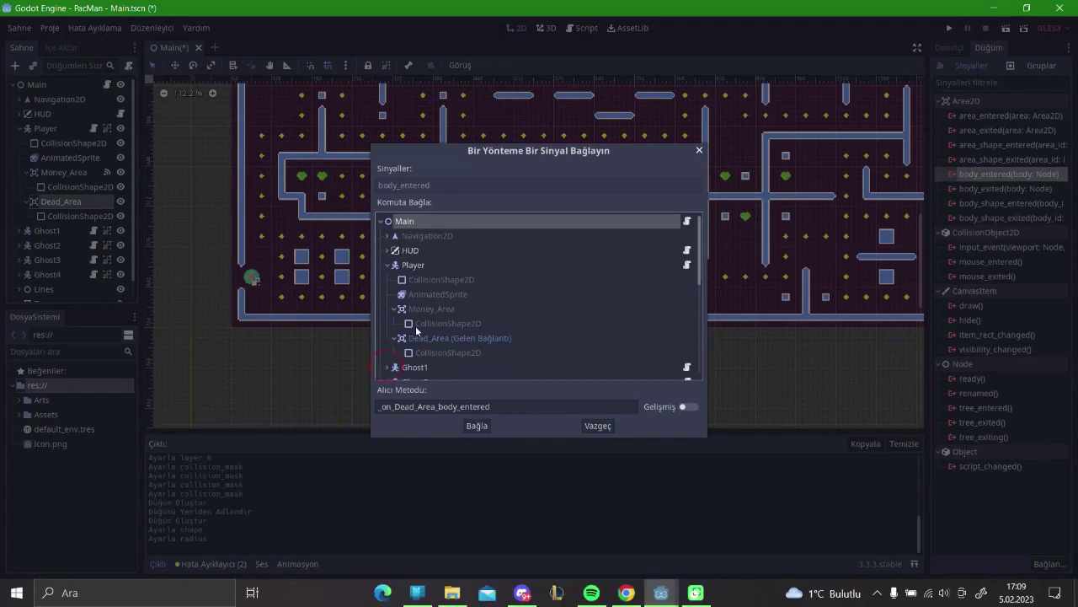
scroll(392, 287, down, 3)
click(387, 260)
click(388, 290)
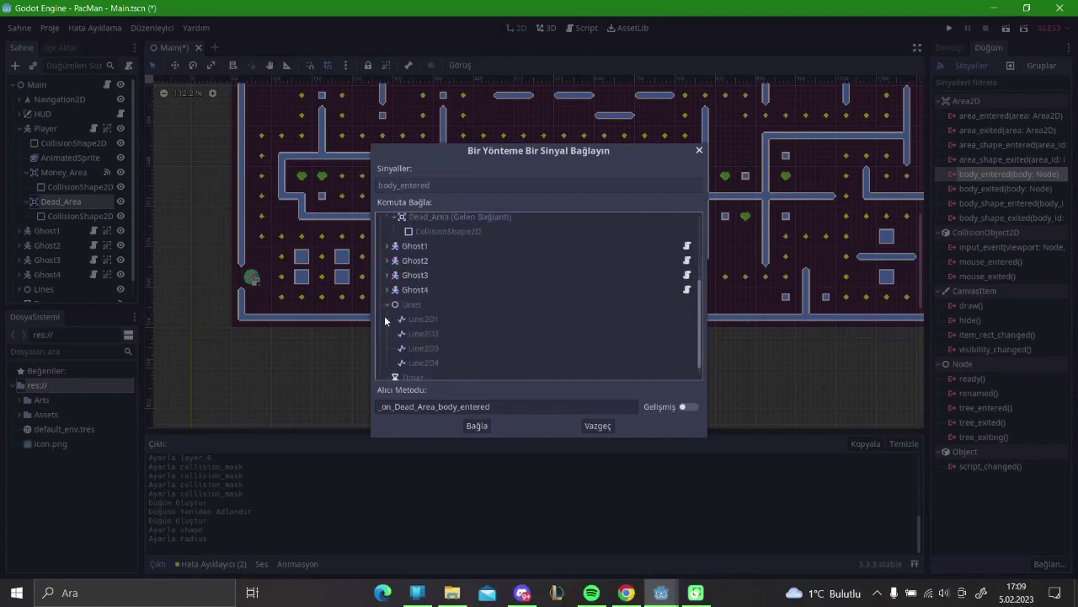
click(389, 308)
scroll(393, 327, up, 3)
click(413, 251)
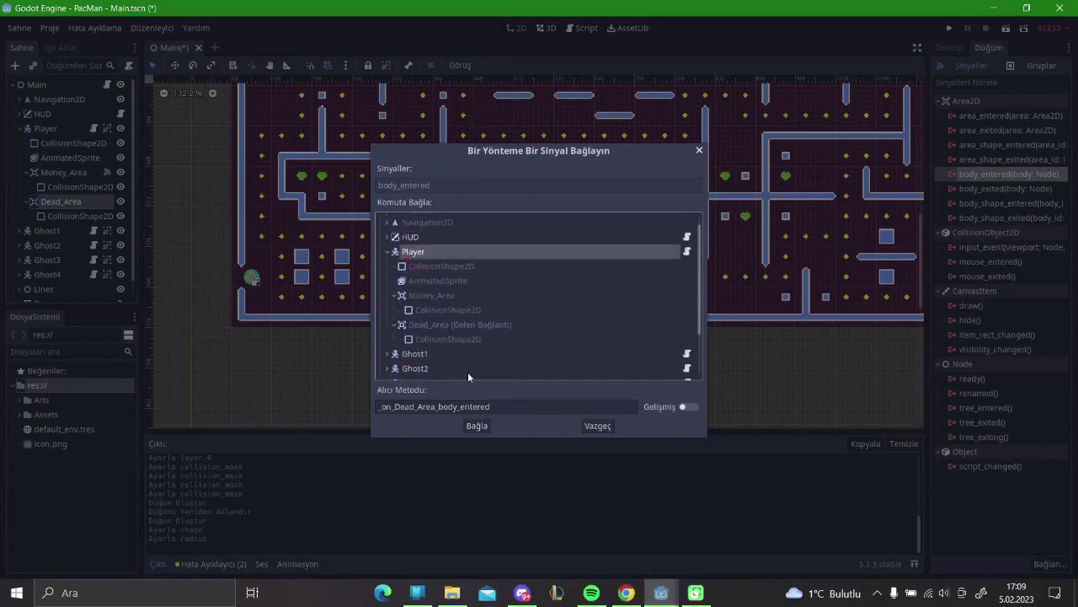
click(476, 427)
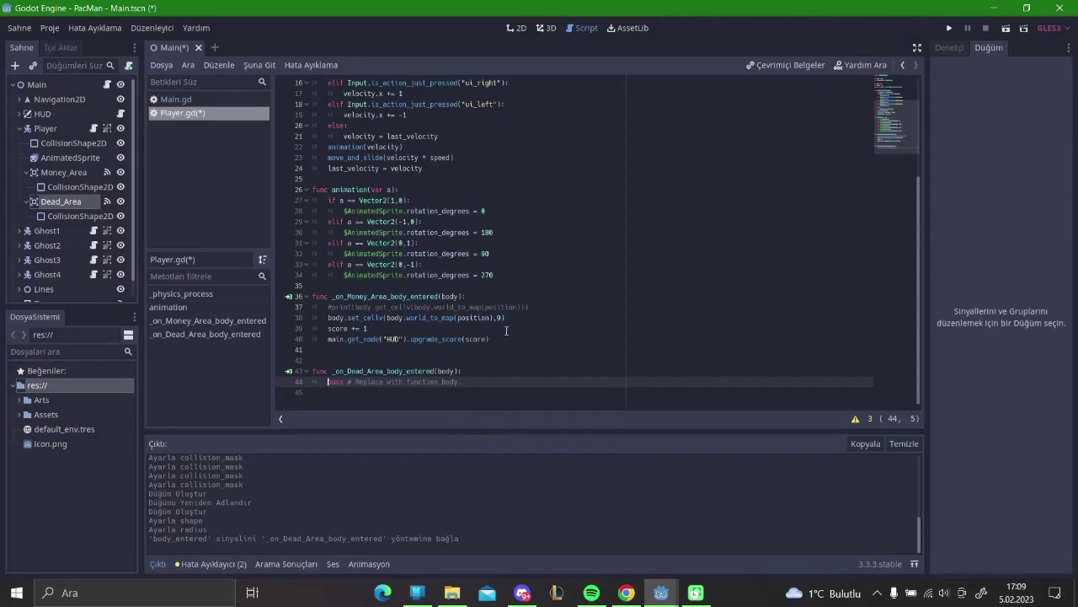
Set the starting health in Player.gd to 5.
click(20, 128)
scroll(407, 278, up, 3)
scroll(407, 278, up, 2)
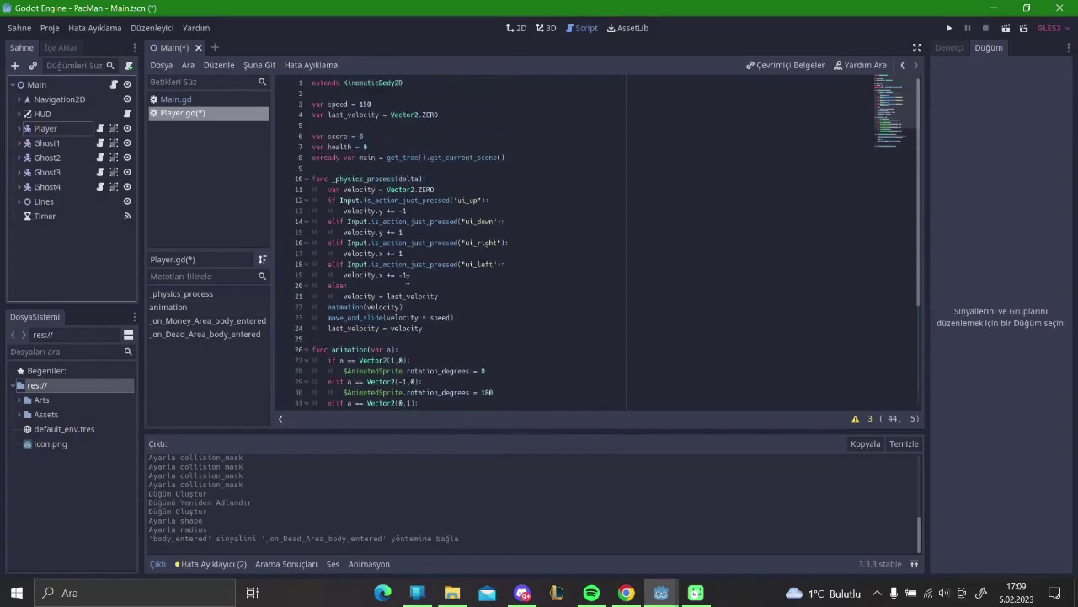
click(384, 144)
key(Home)
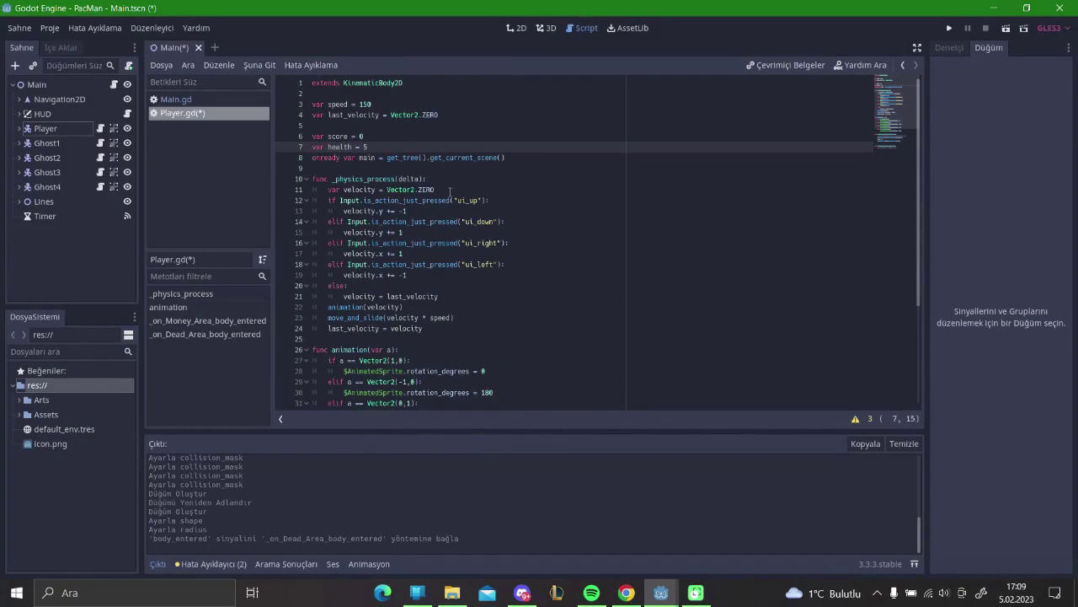
Delete the pass line in _on_Dead_Area_body_entered and reselect Dead_Area's properties.
scroll(478, 176, down, 5)
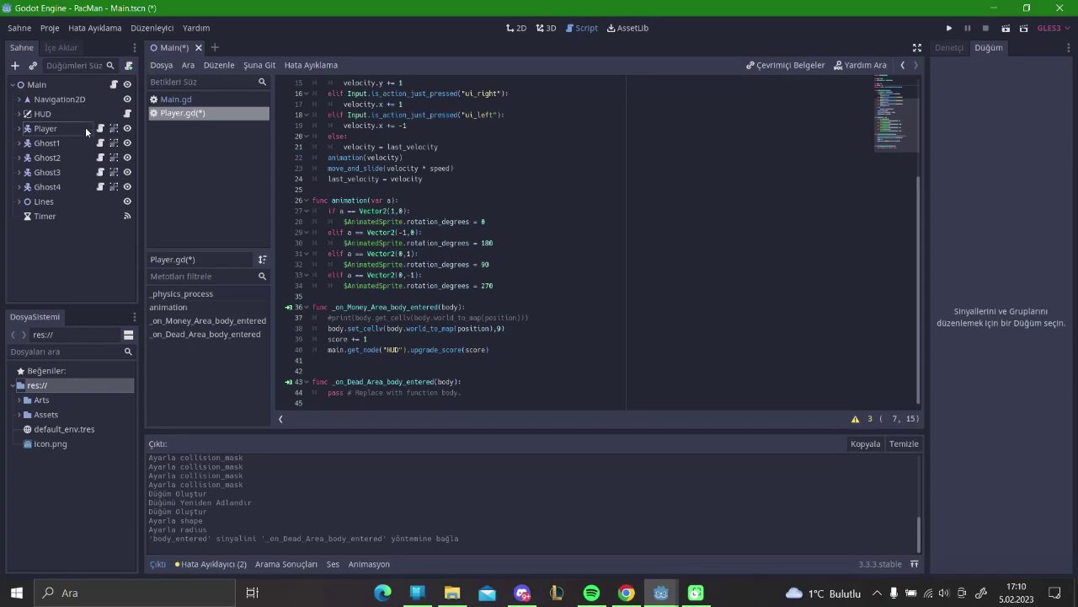
drag(482, 395, 327, 393)
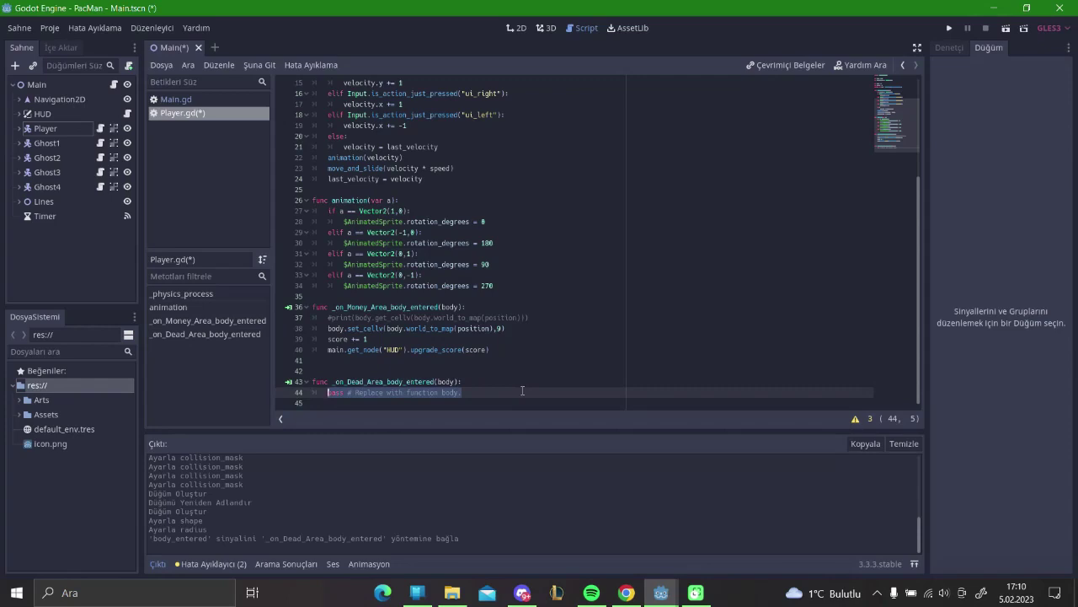
key(BackSpace)
click(20, 128)
click(59, 201)
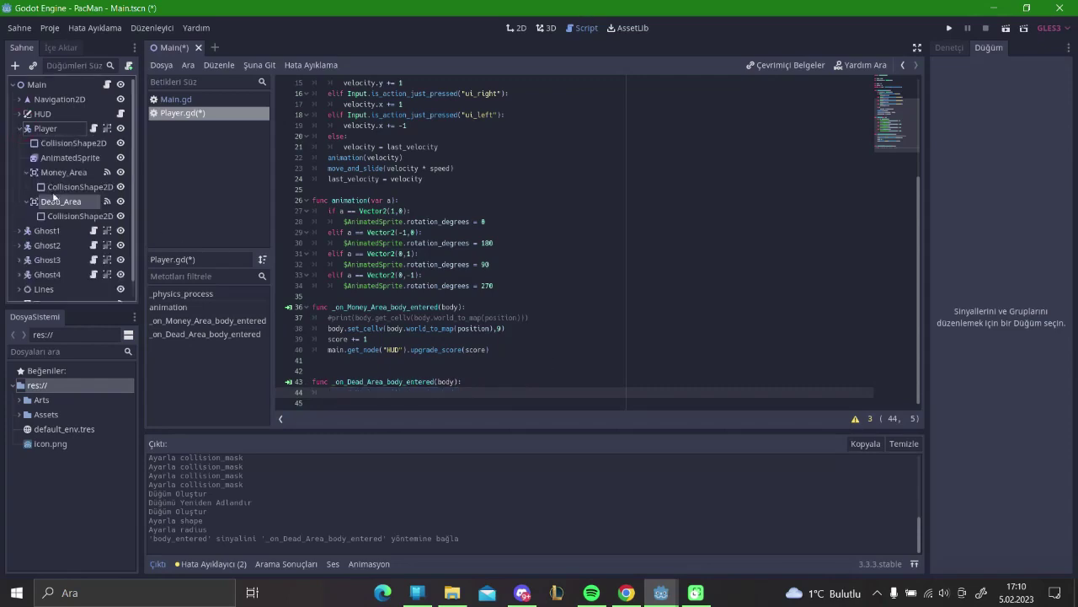
click(952, 48)
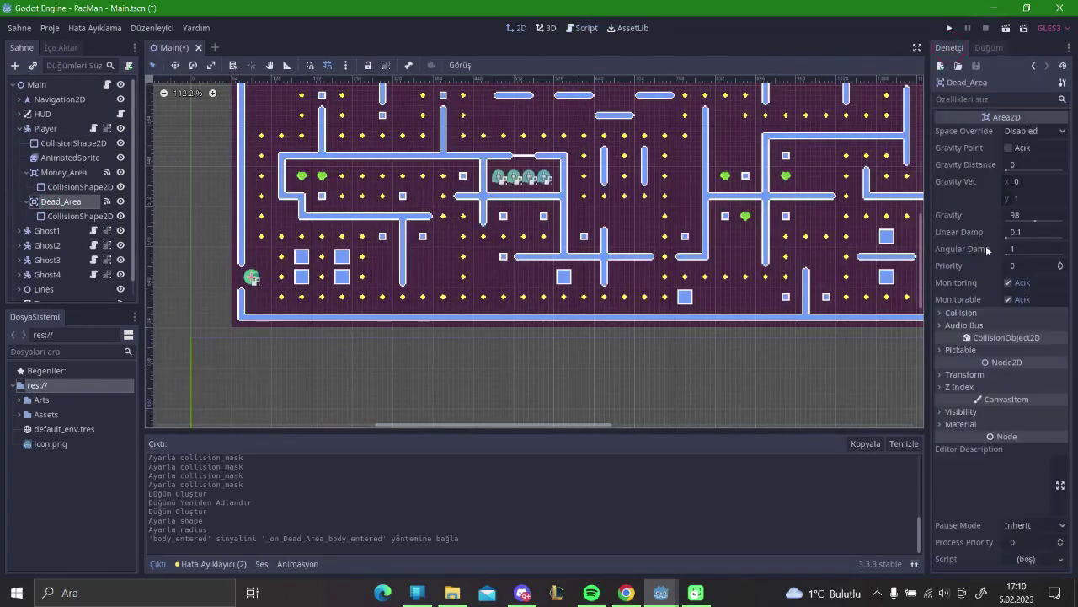
Move Dead_Area from collision layer 1 to layer 6, change its mask bit, and reopen Player.gd.
click(964, 312)
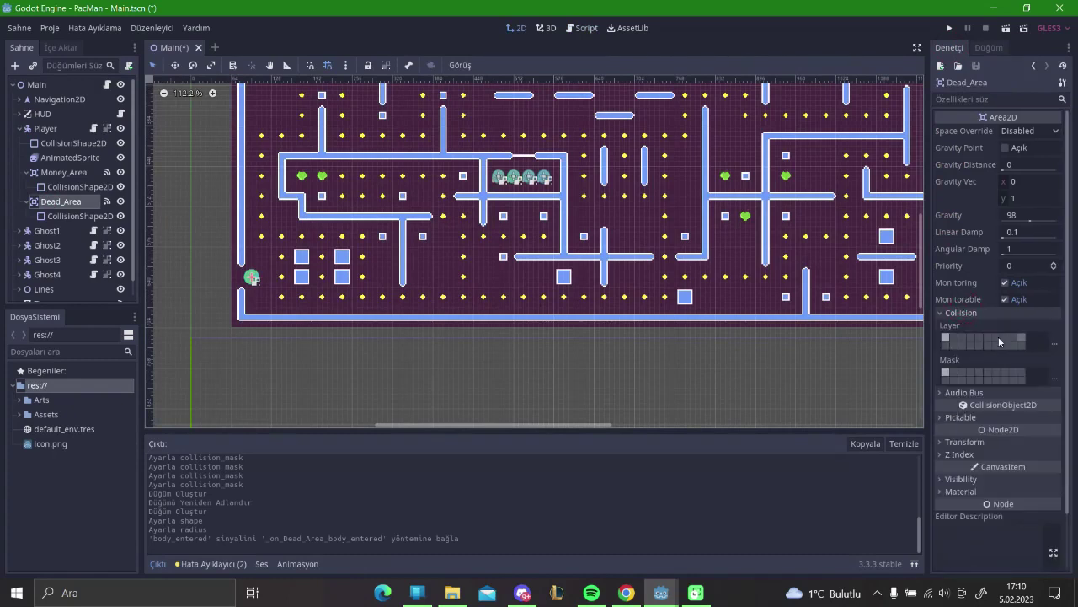
click(986, 337)
click(947, 340)
click(952, 374)
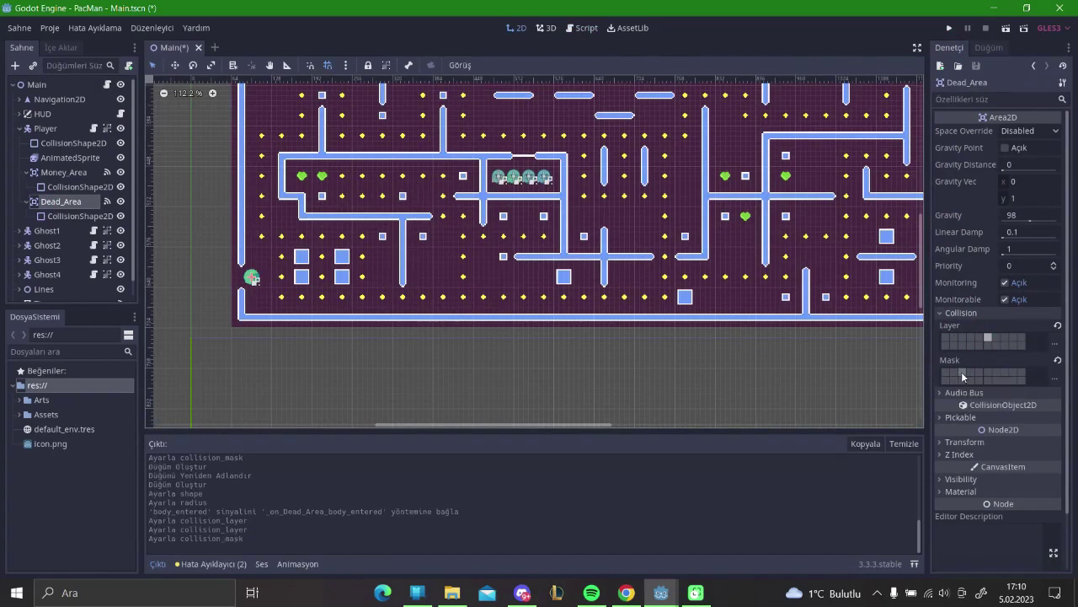
click(963, 377)
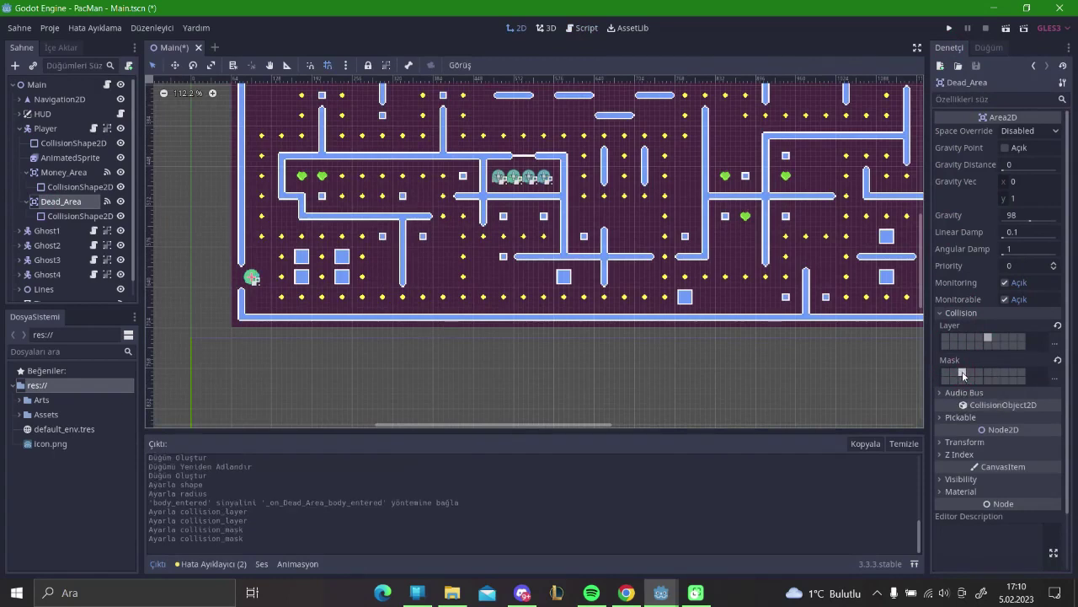
click(94, 129)
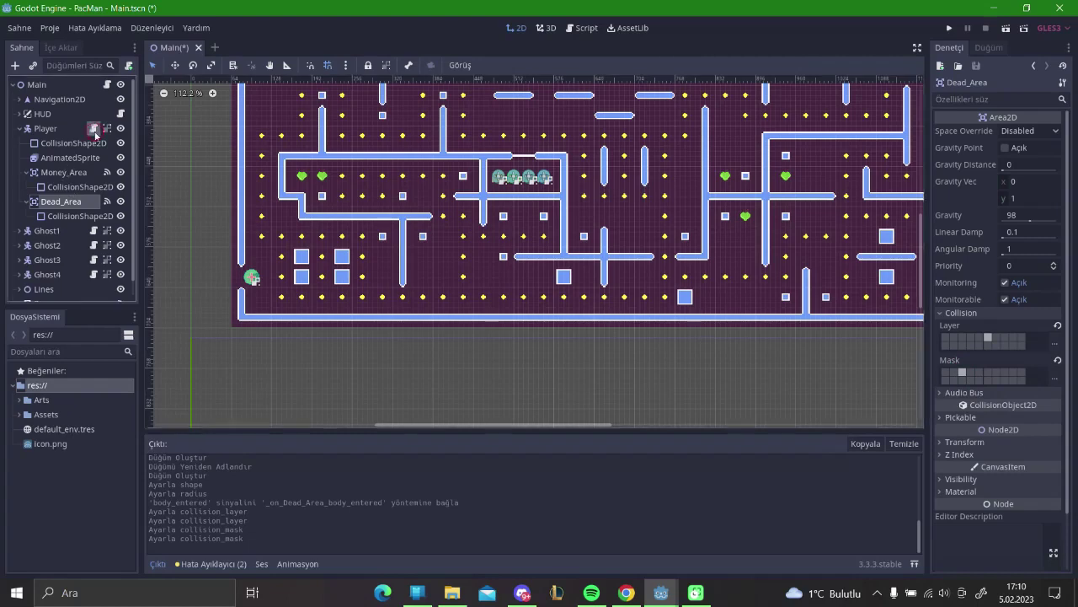
click(20, 130)
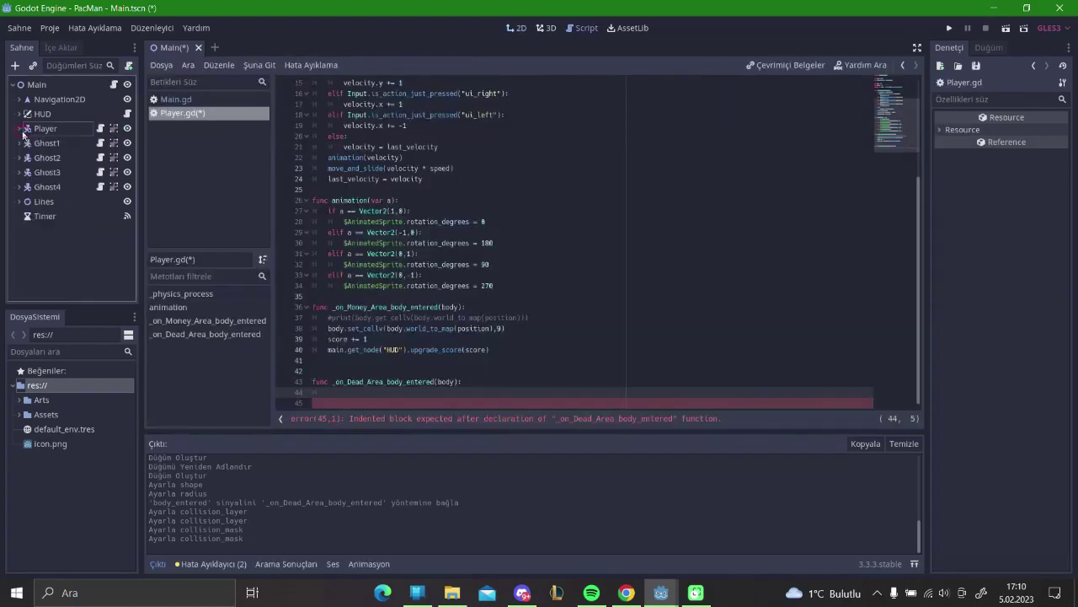
Fix the health line in the Dead_Area handler body using the health autocompletion.
click(405, 403)
click(424, 393)
text(health)
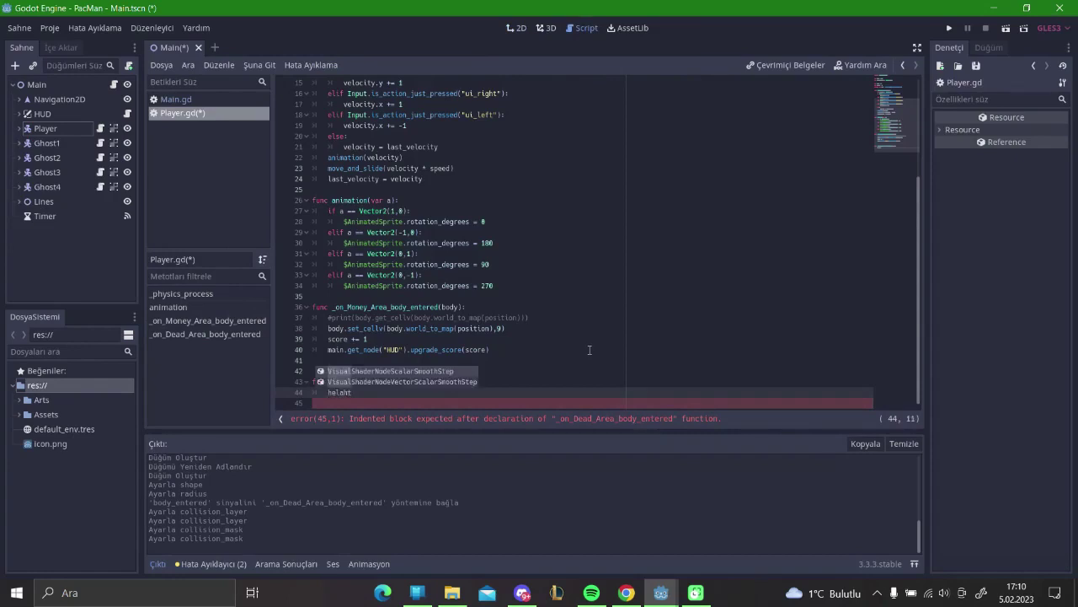
key(BackSpace)
text(e)
key(Return)
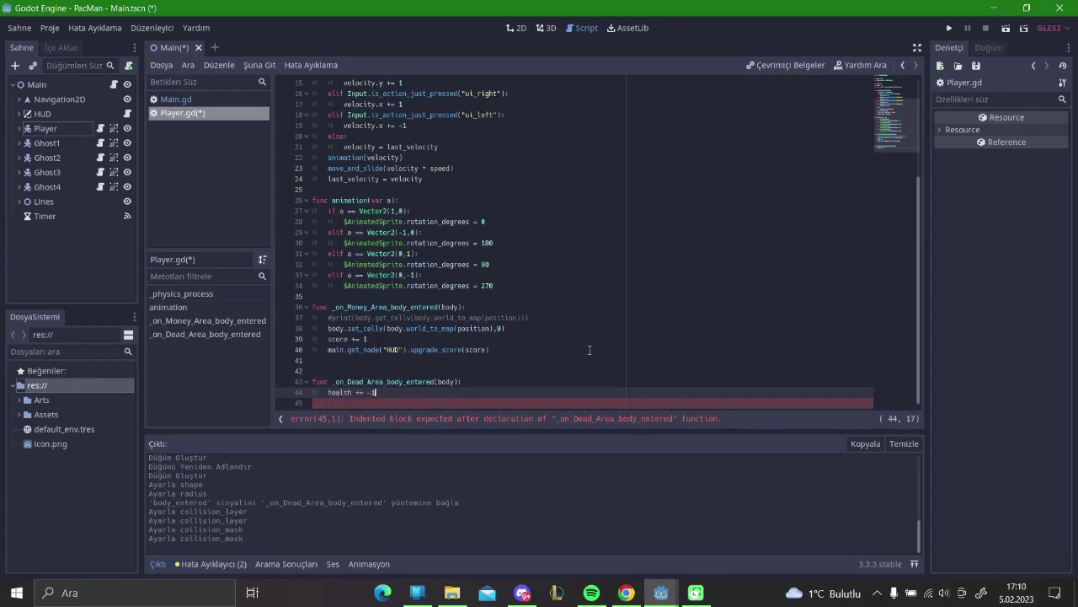
key(Return)
text(main.)
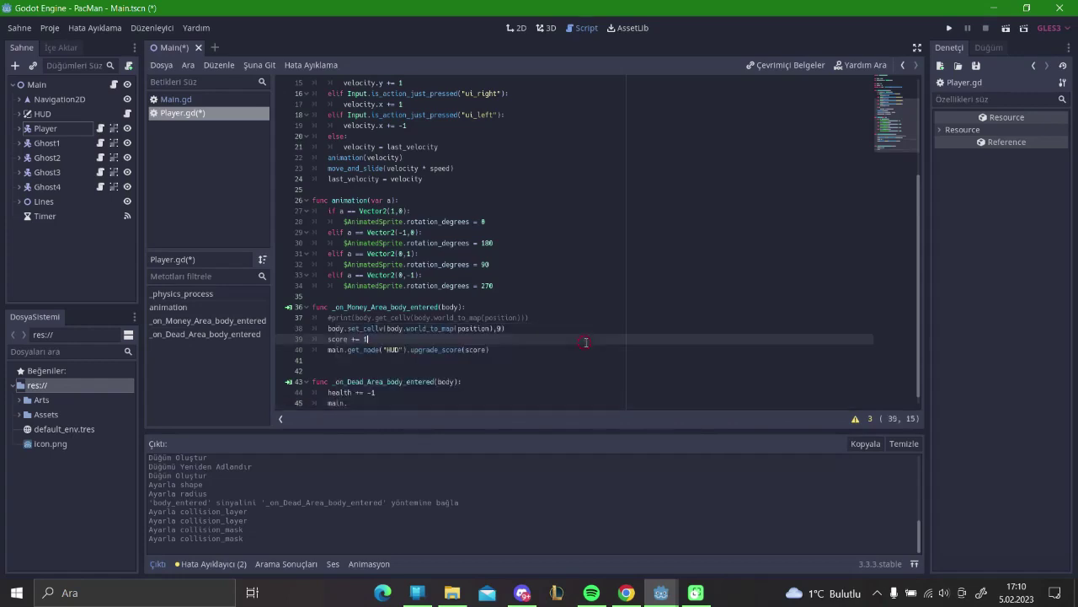
Add main.get_node("HUD").upgrade_health(health) on line 45 and save Player.gd.
drag(489, 349, 328, 349)
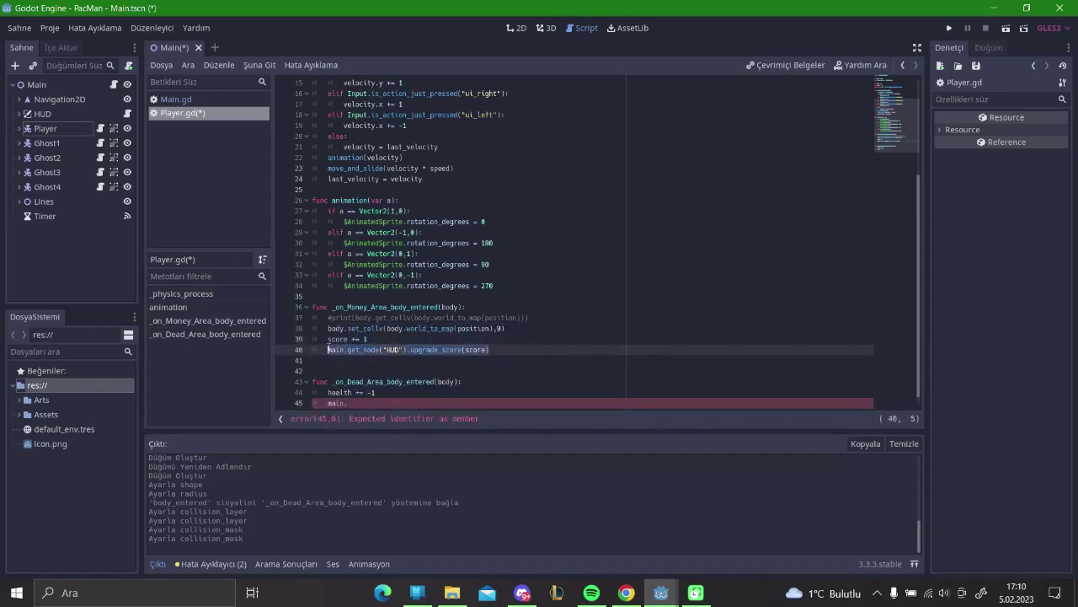
click(373, 402)
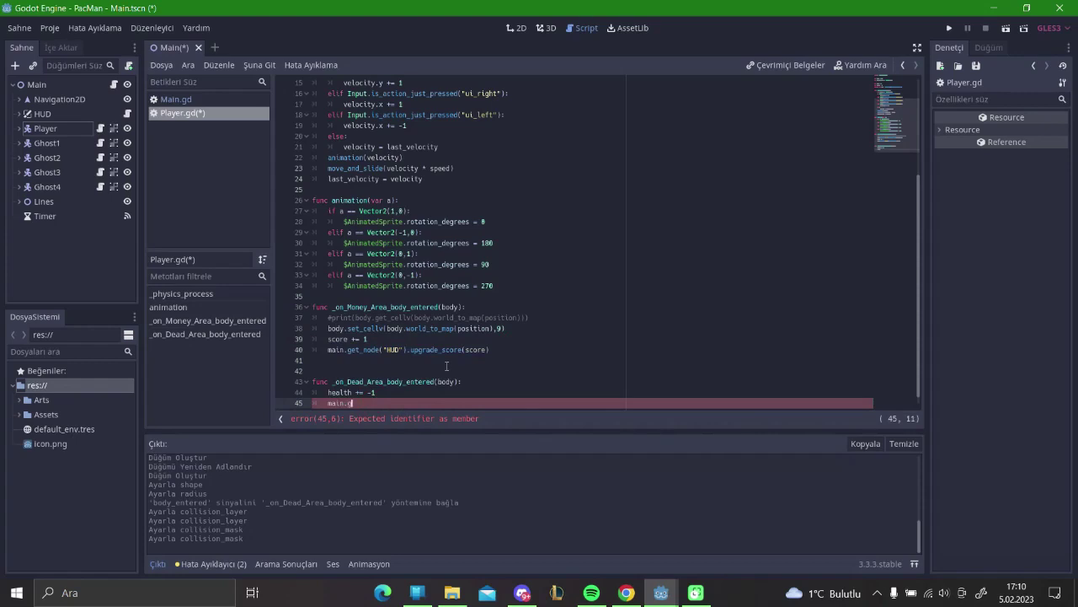
text(et_node)
key(Return)
text(")
key(Caps_Lock)
text(HUD)
key(Caps_Lock)
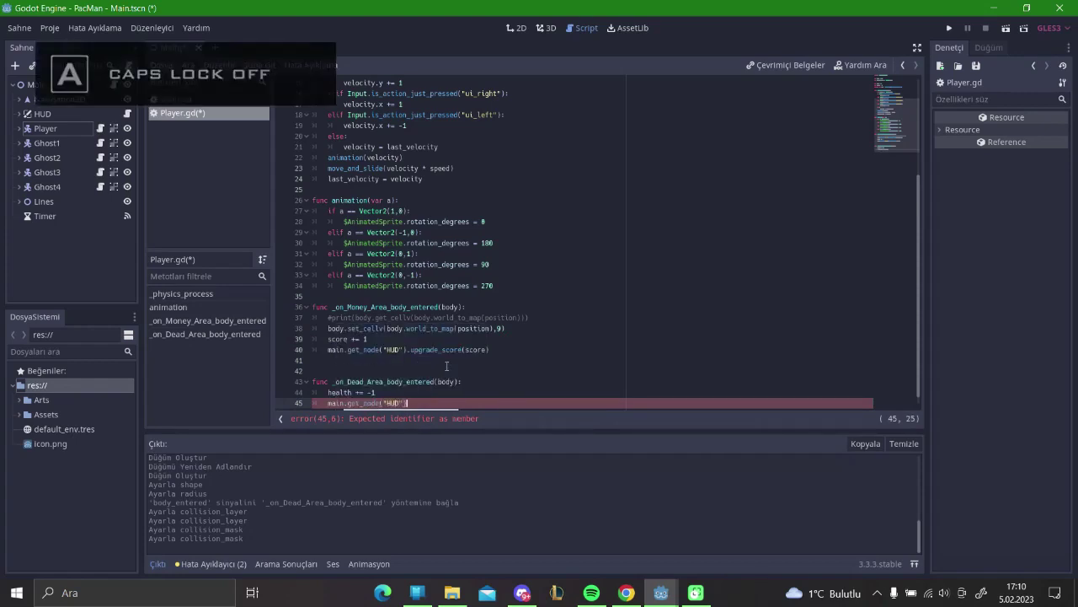
text(.up)
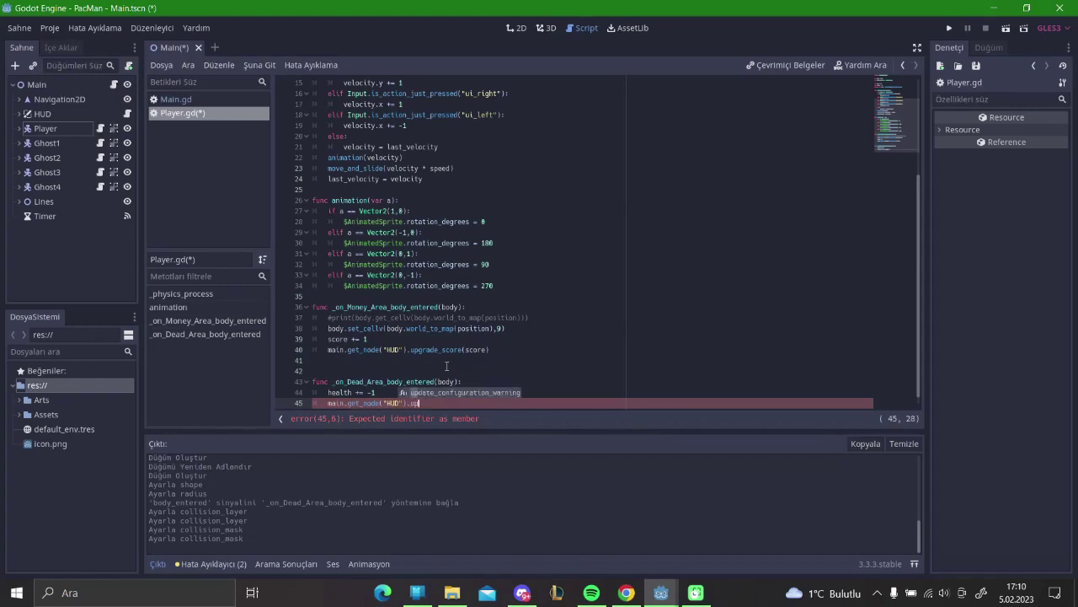
text(gra)
text(de_)
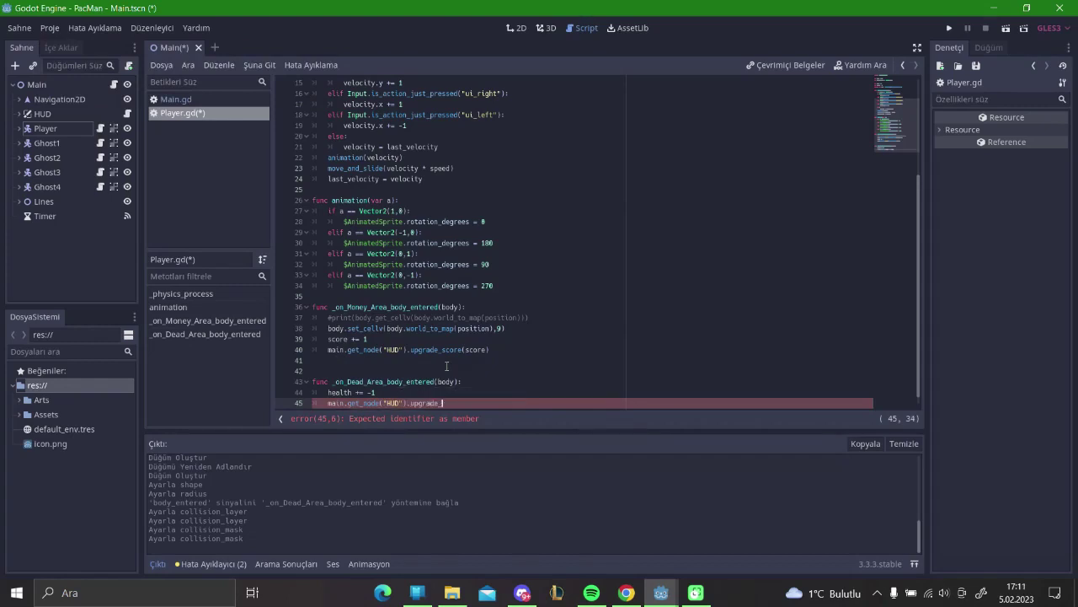
text(health(heal)
text(th(health)
key(ctrl+s)
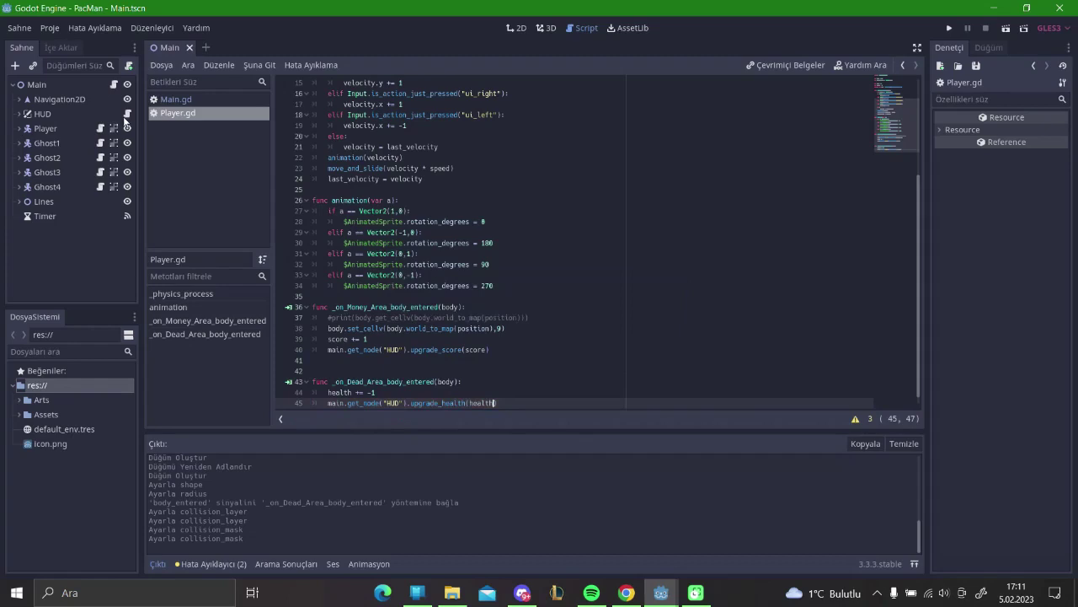
click(125, 118)
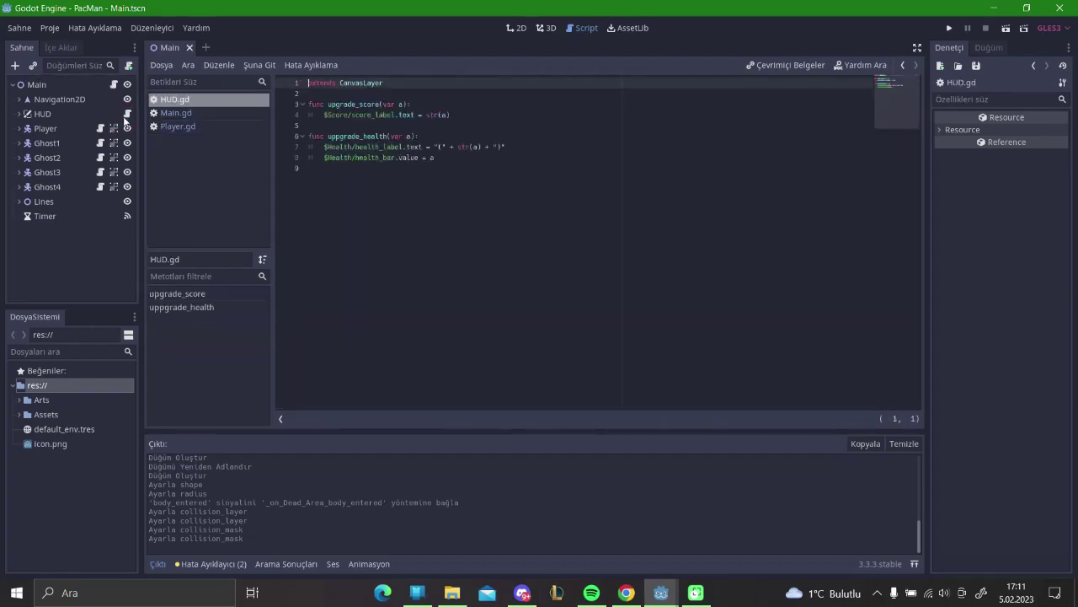
click(389, 136)
drag(434, 157, 395, 147)
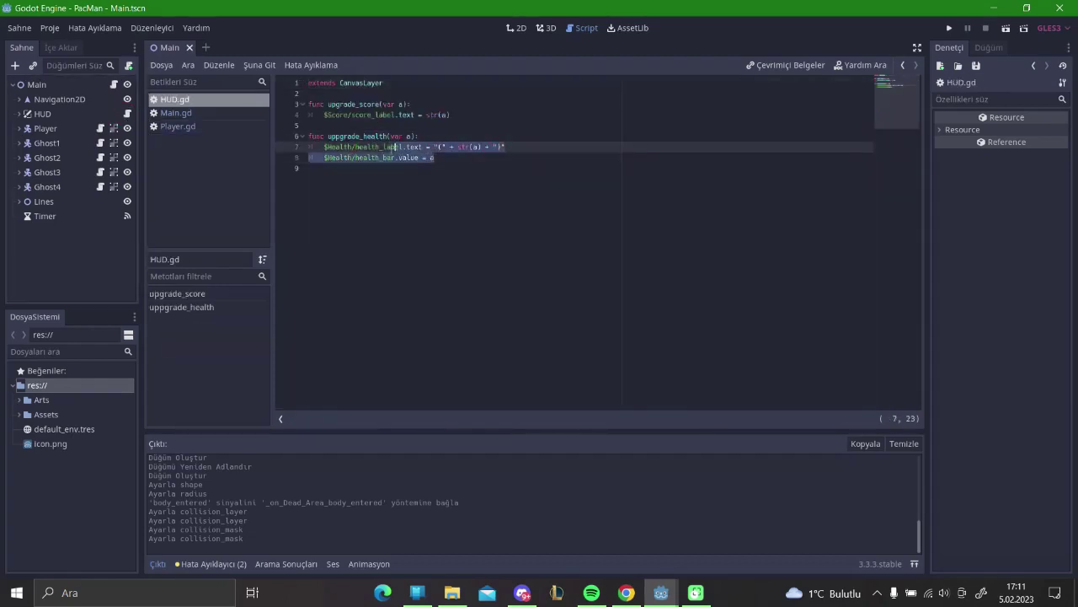
click(395, 146)
mouse_move(323, 147)
mouse_down()
mouse_move(482, 146)
mouse_move(330, 157)
mouse_up()
click(479, 147)
click(407, 147)
click(435, 158)
click(334, 157)
click(98, 117)
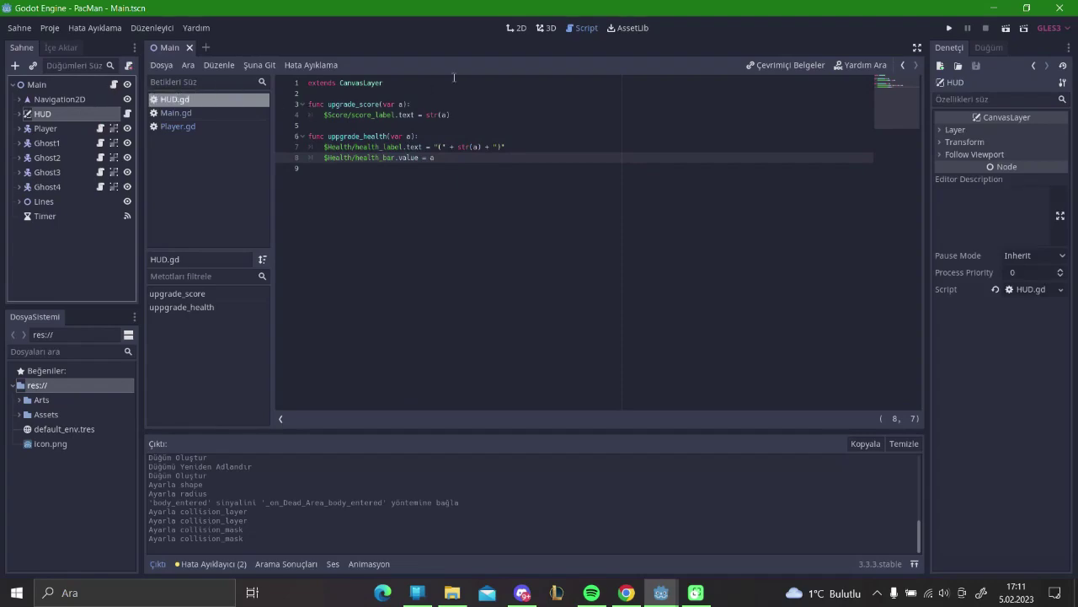
click(516, 28)
scroll(634, 133, down, 1)
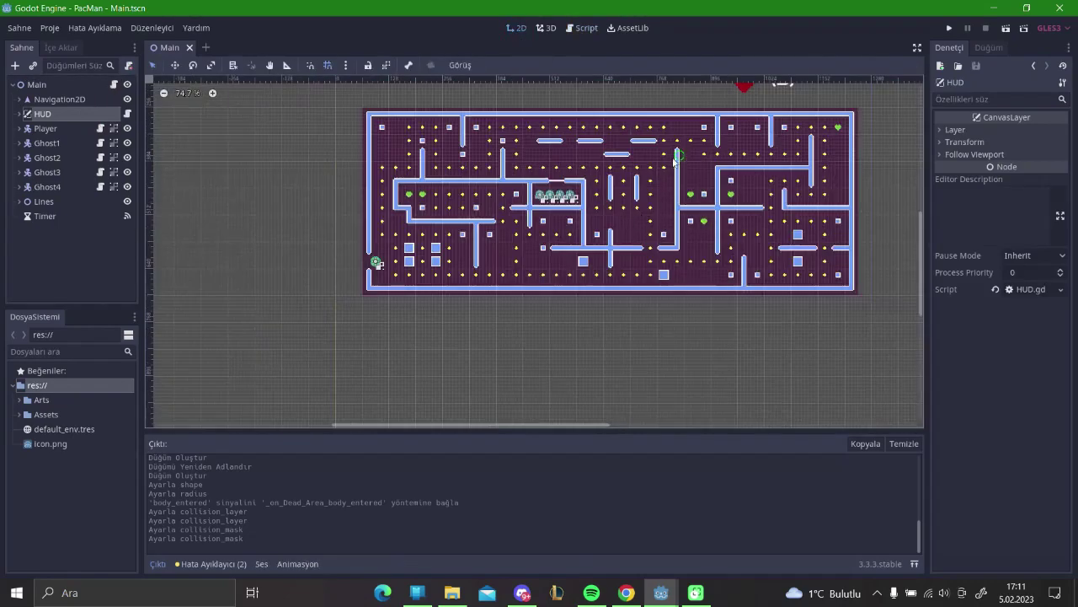
scroll(634, 133, down, 1)
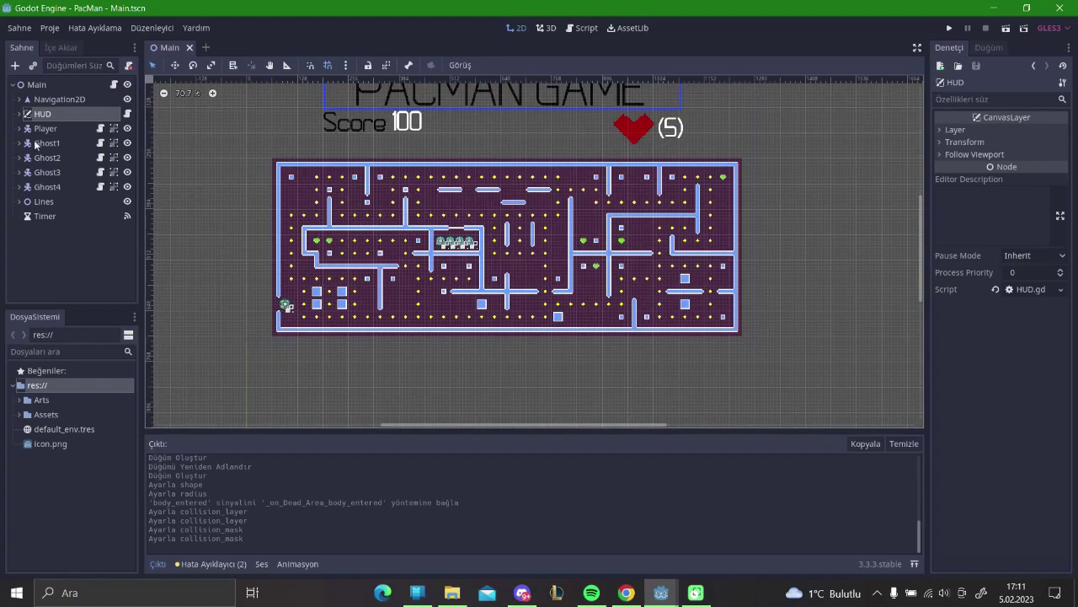
click(48, 130)
click(102, 129)
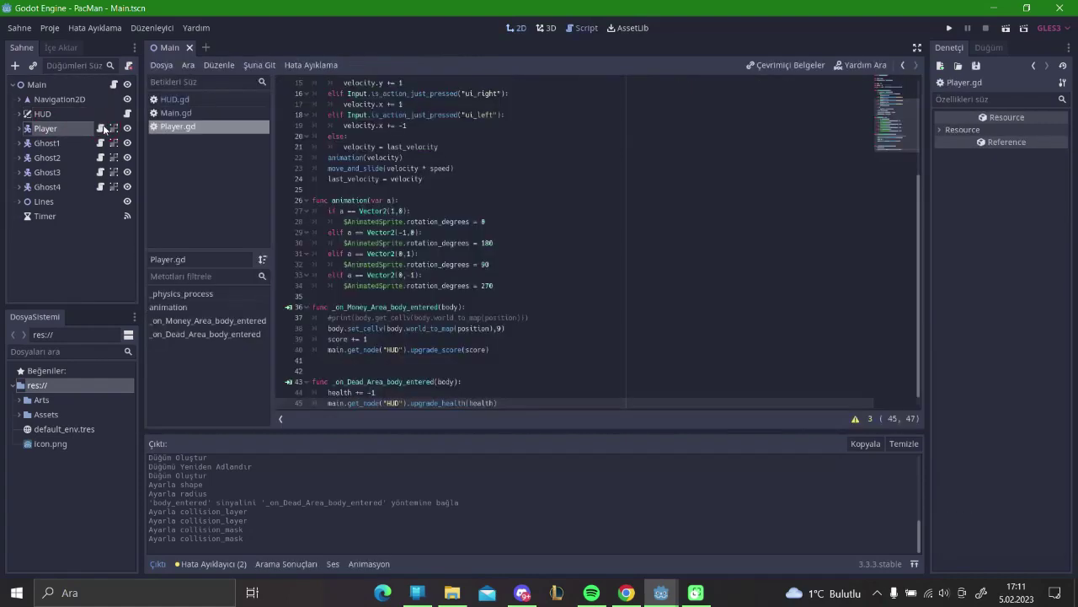
scroll(429, 327, down, 1)
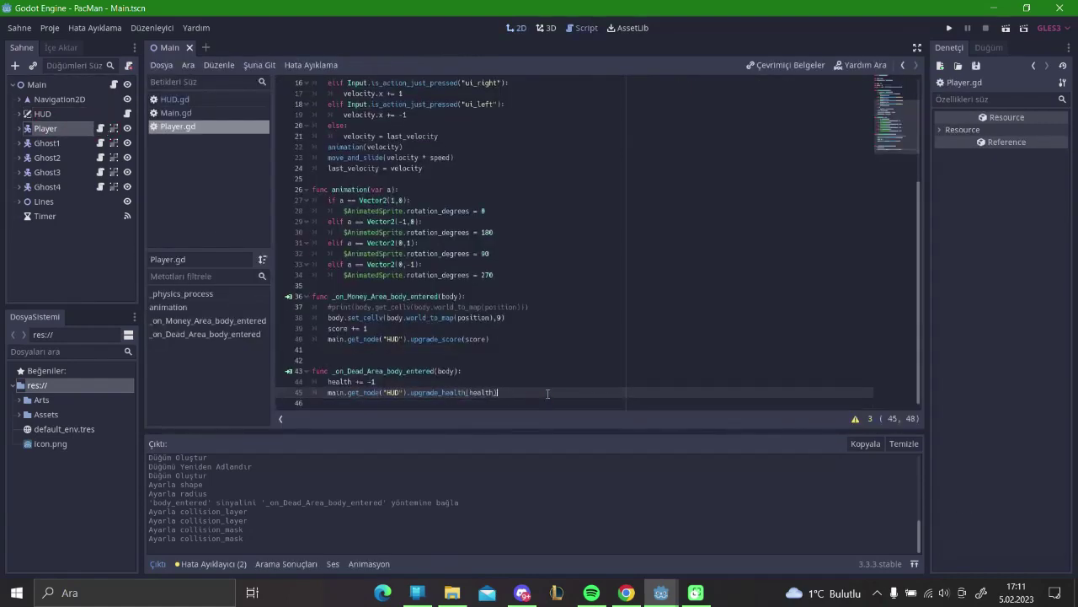
click(326, 407)
click(327, 392)
click(327, 381)
click(524, 390)
key(Return)
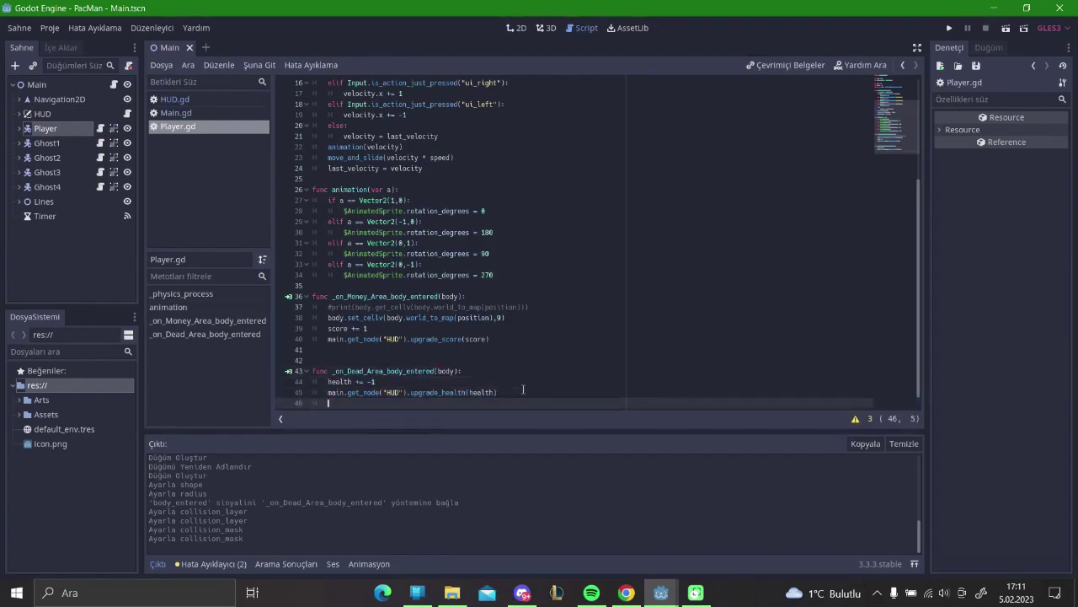
text(ifhel)
key(BackSpace)
key(BackSpace)
key(BackSpace)
text(alth)
key(BackSpace)
key(BackSpace)
key(BackSpace)
key(BackSpace)
key(BackSpace)
drag(499, 392, 371, 392)
click(370, 392)
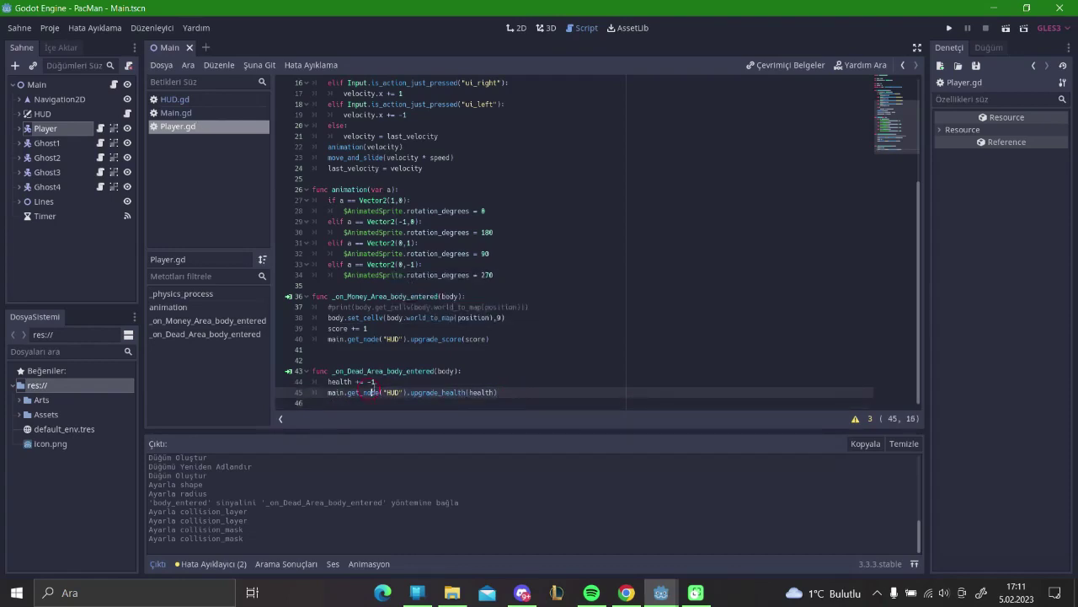
click(126, 114)
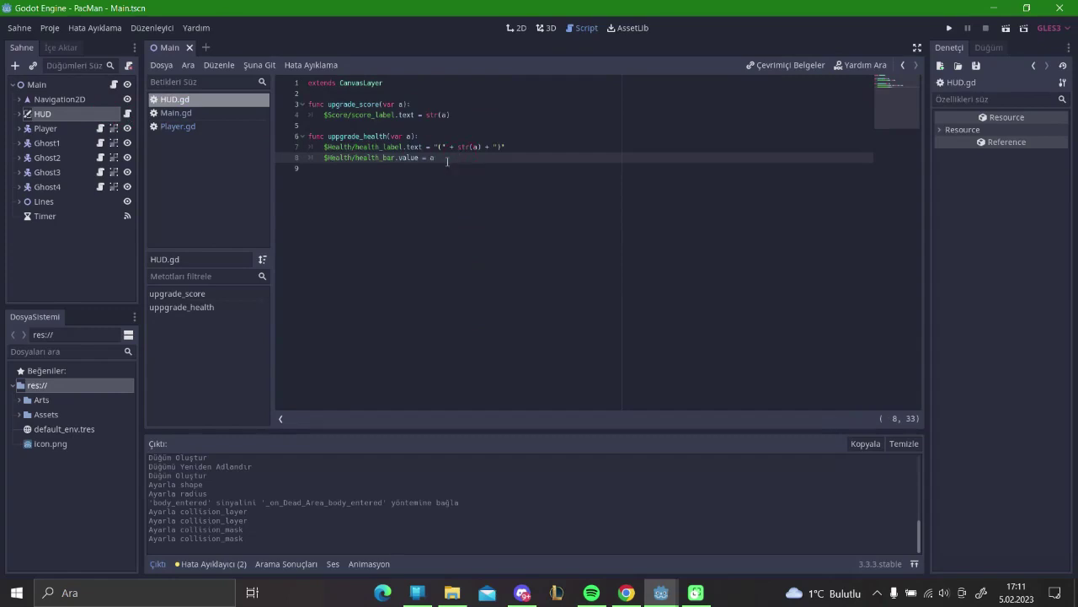
End HUD.gd's upgrade_health with 'if a == 0:' and a 'pass' body, then save the script.
key(Return)
text(if hela)
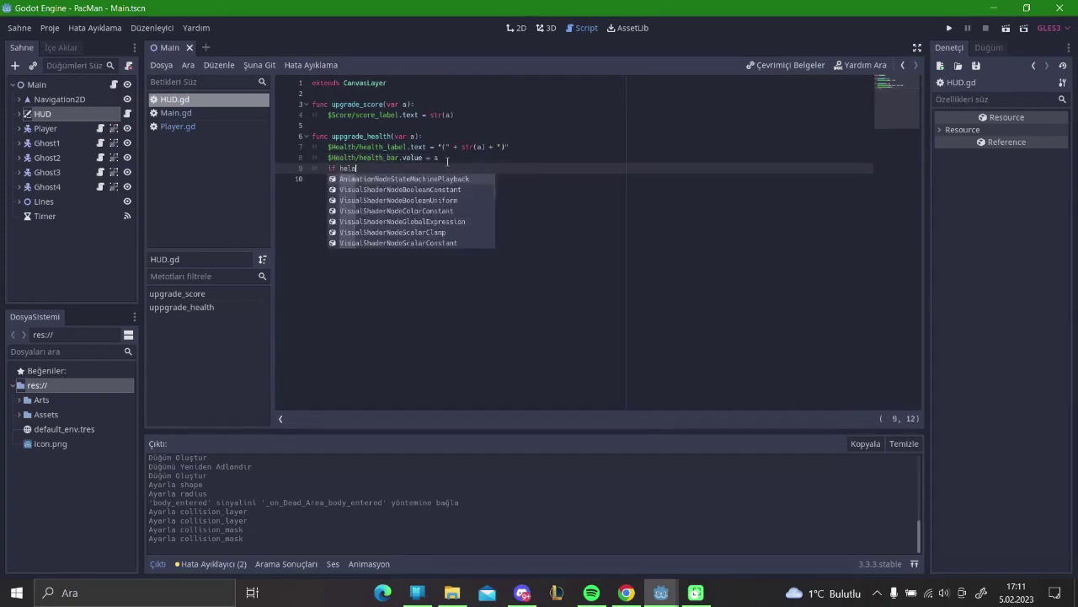
key(BackSpace)
key(BackSpace)
key(BackSpace)
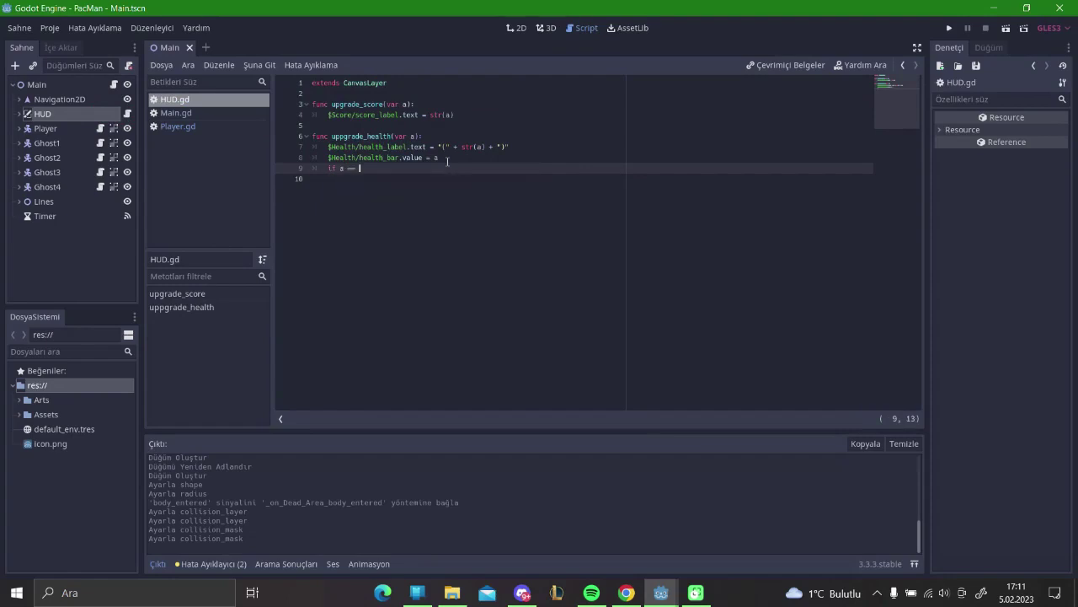
text(:)
key(Return)
text(pass)
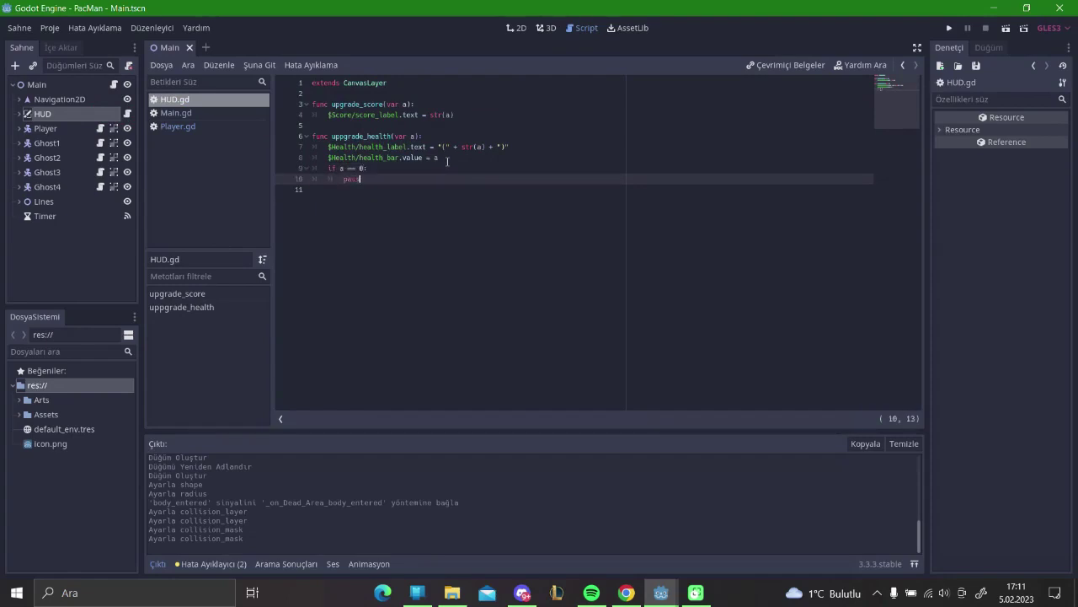
key(ctrl+s)
click(422, 184)
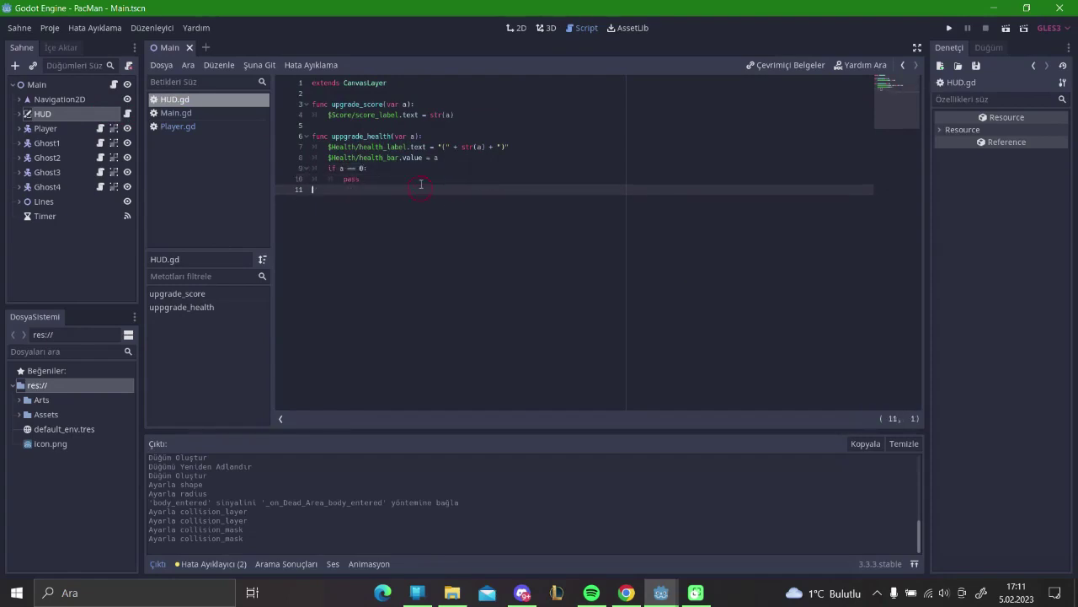
click(515, 27)
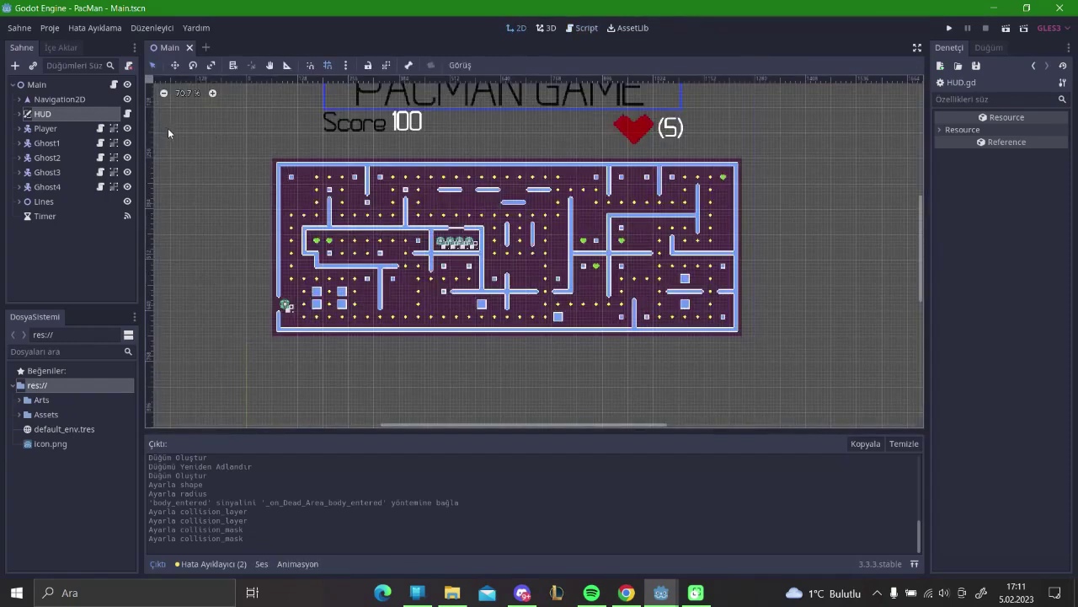
Run the game with F5 and steer Pac-Man until the debugger breaks on Player.gd line 45.
key(F5)
drag(520, 135, 368, 64)
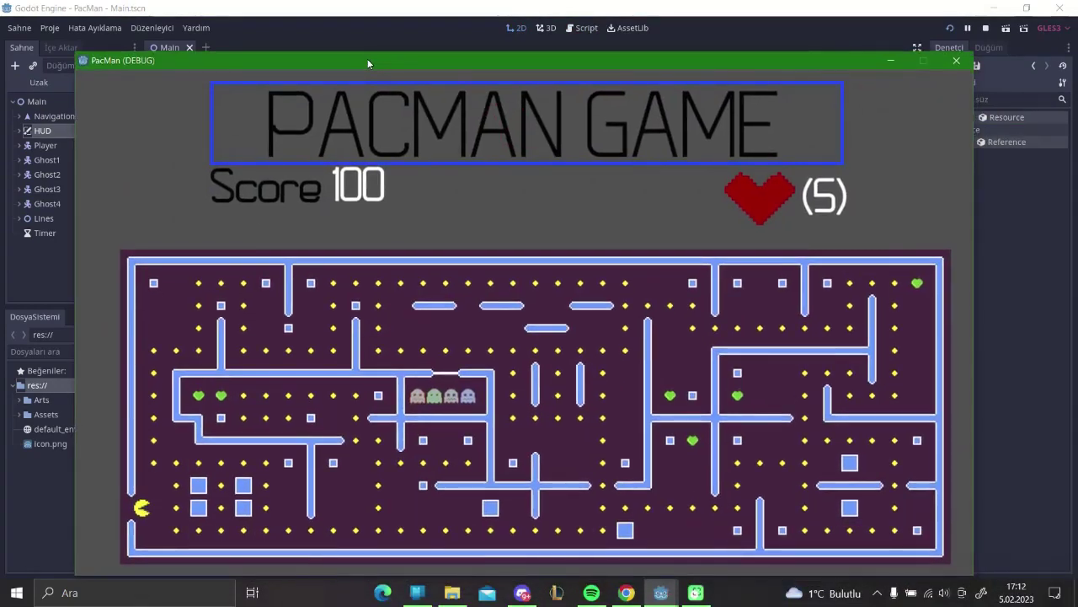
key(Right)
key(Up)
key(Left)
key(Up)
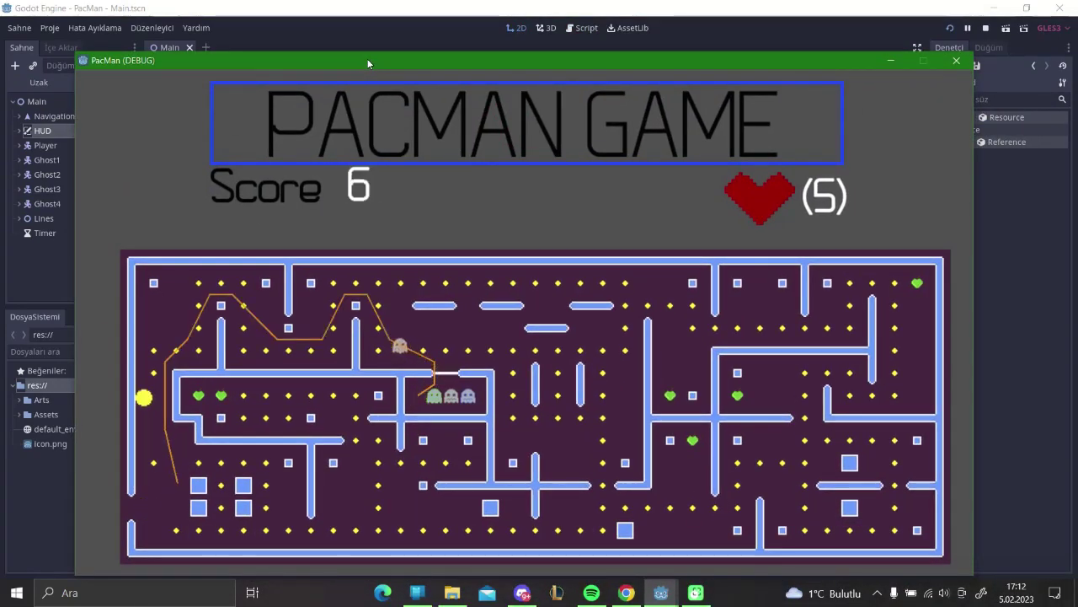
key(Right)
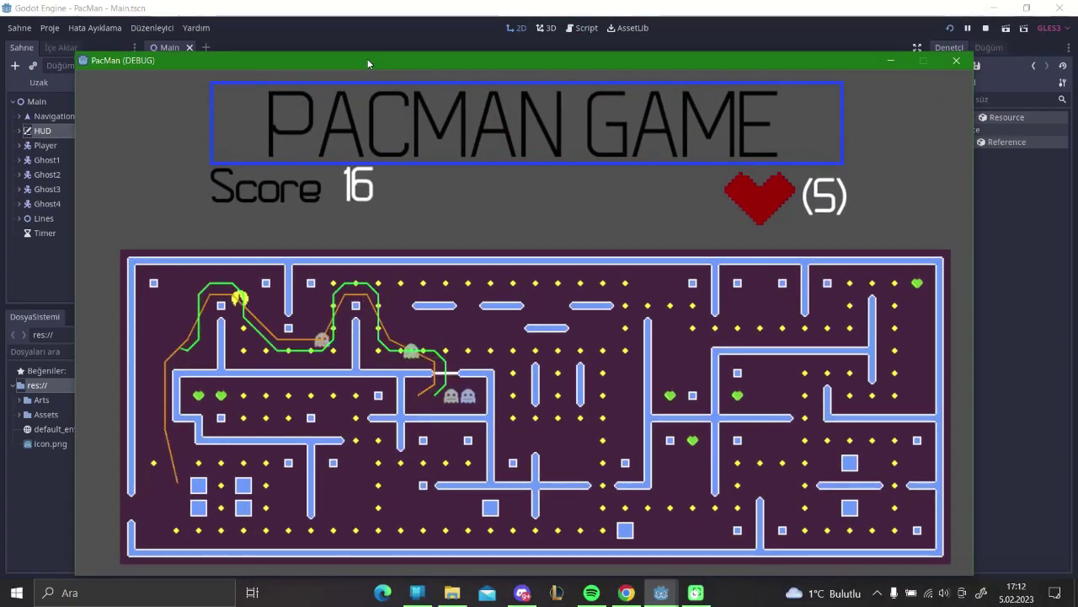
key(Right)
key(Up)
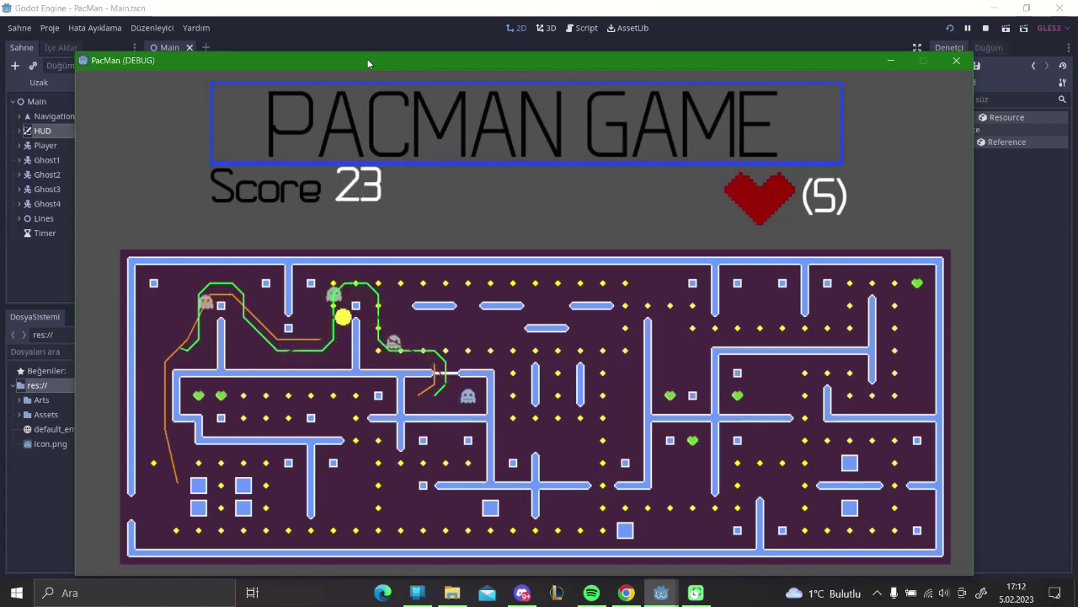
scroll(509, 389, down, 1)
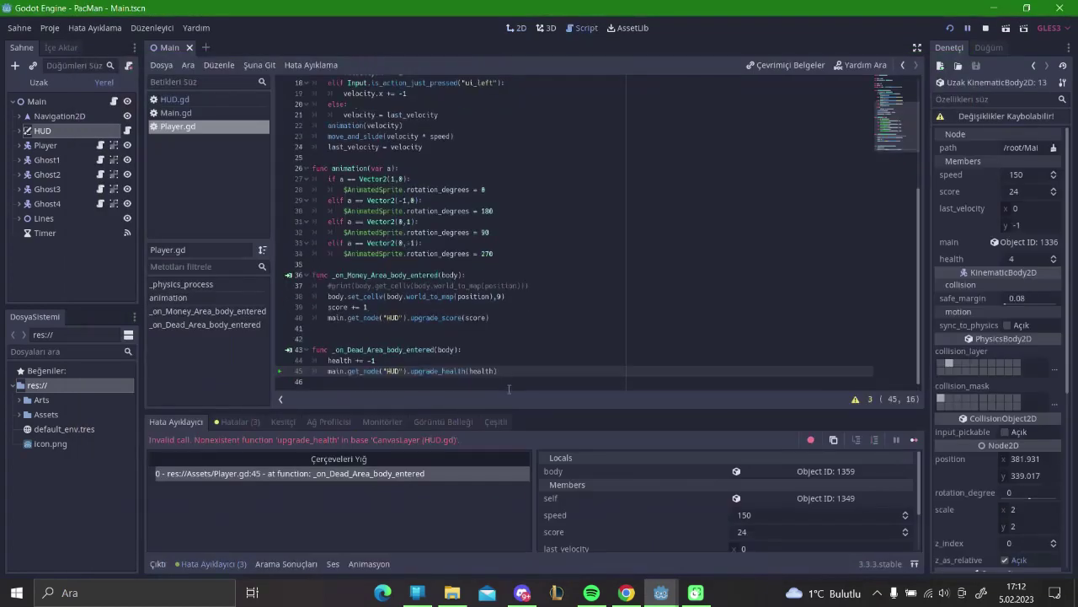
In HUD.gd, rename uppgrade_health to upgrade_health by deleting the extra 'p'.
click(462, 370)
click(127, 131)
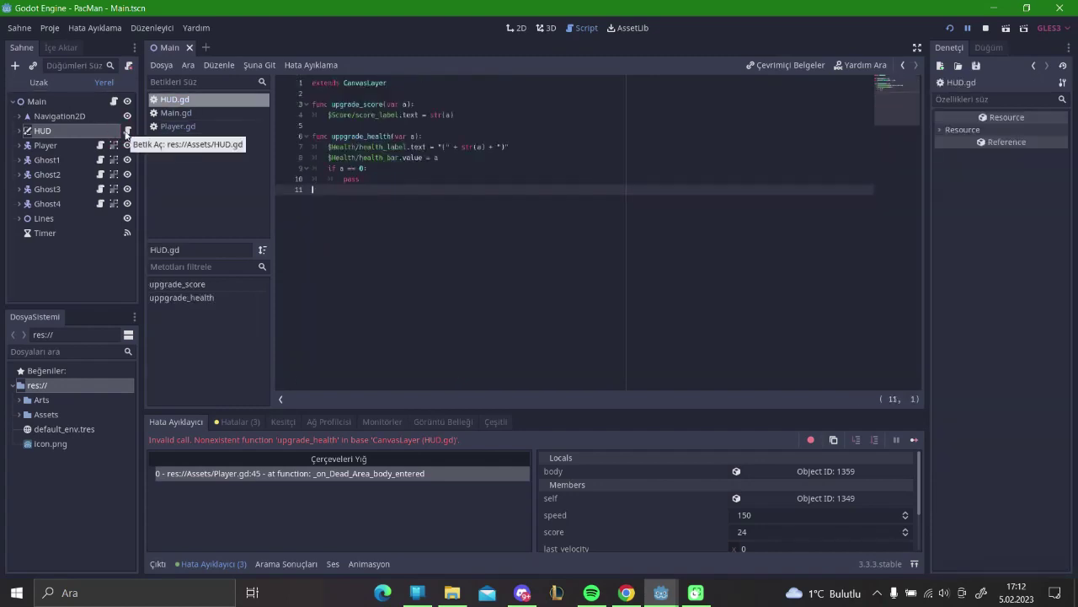
click(333, 136)
key(BackSpace)
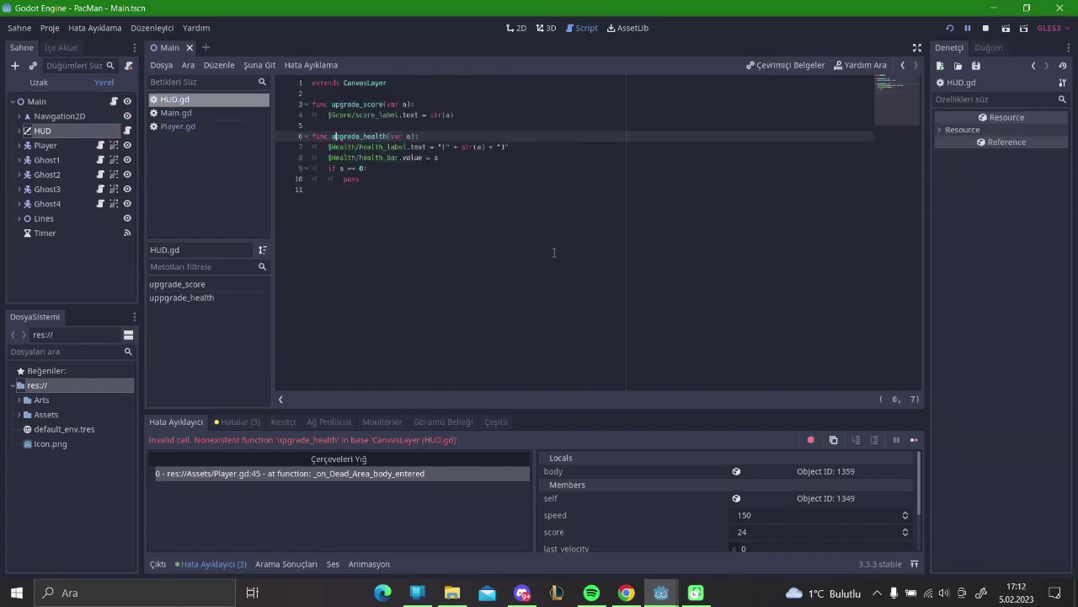
Test-run the game until health drops to -4, then close the game window.
click(555, 253)
key(F5)
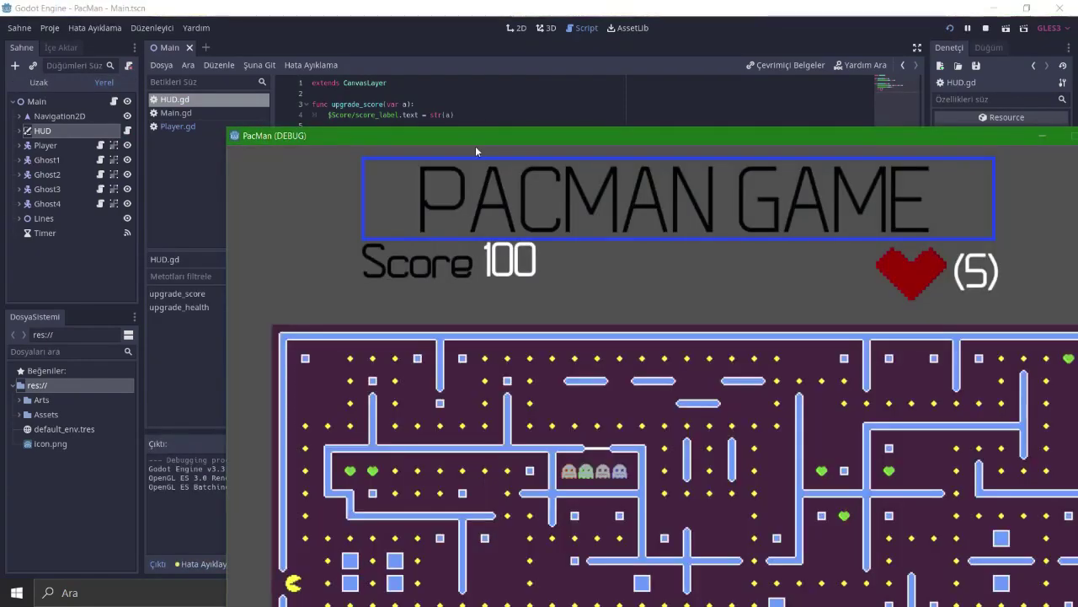
drag(466, 144, 353, 95)
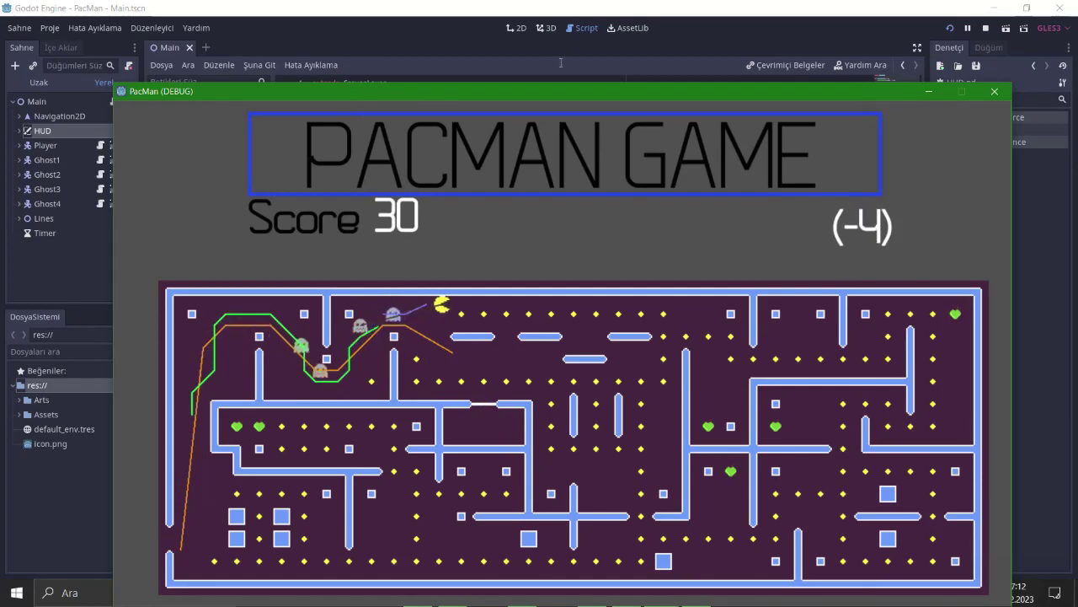
click(995, 91)
click(344, 178)
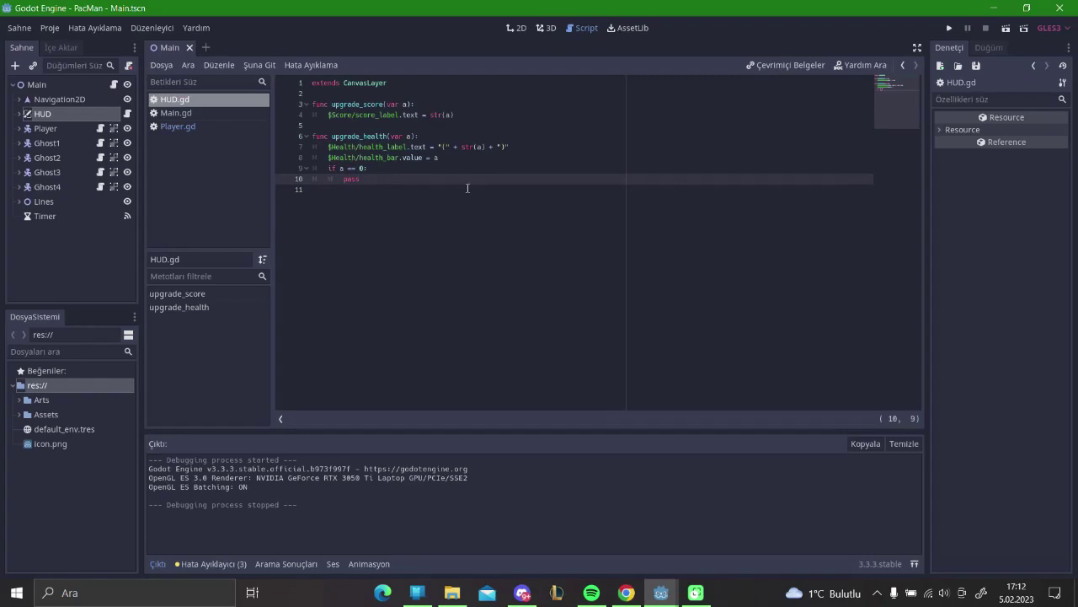
click(516, 28)
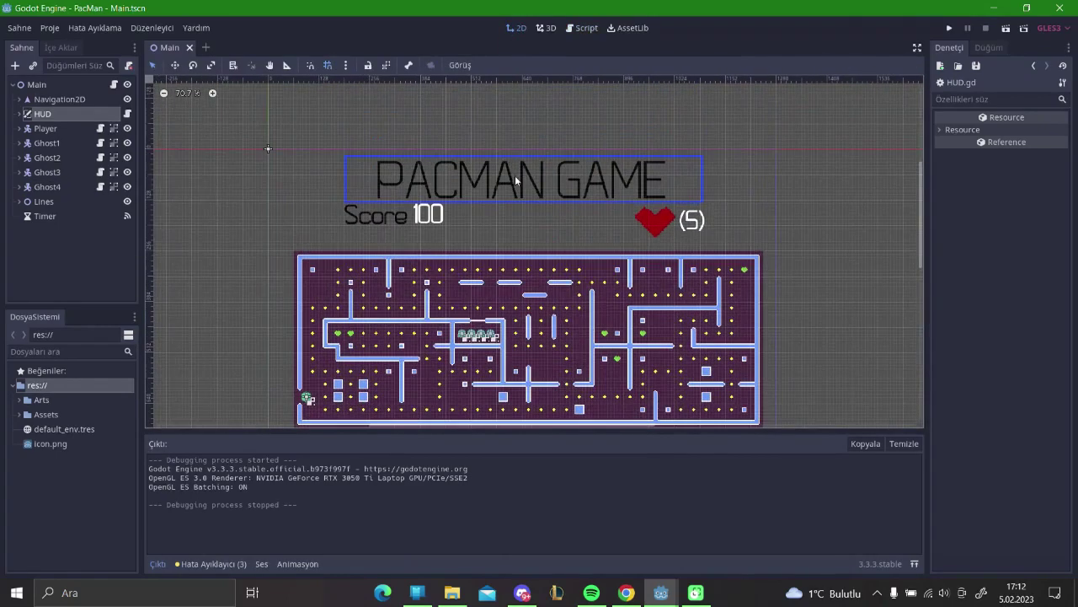
Try retyping the header label as GAME OVER, then undo back to PACMAN GAME.
click(518, 180)
click(942, 164)
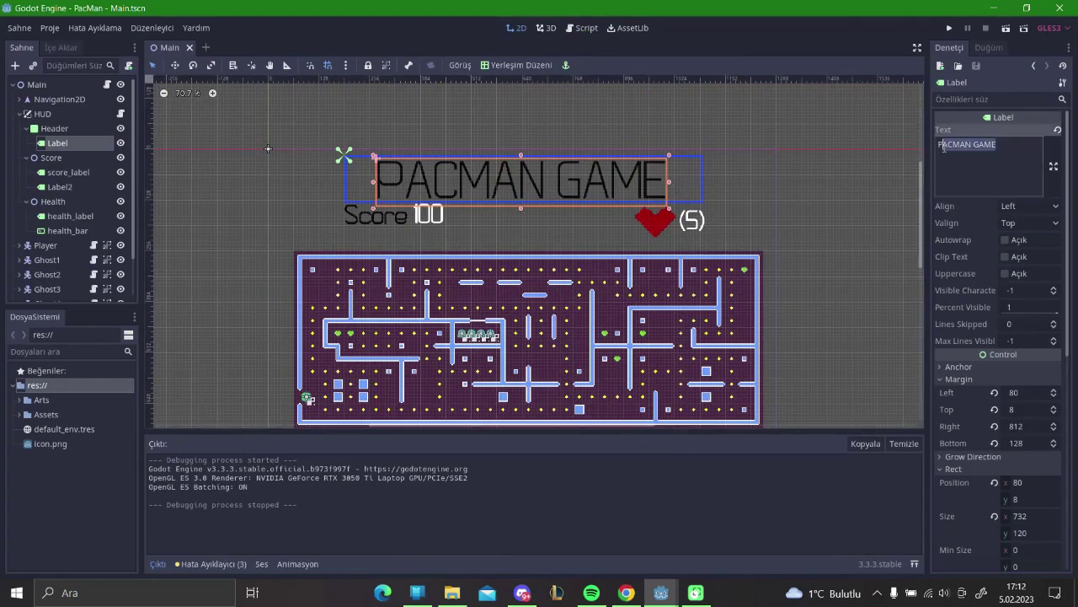
key(ctrl+a)
key(Caps_Lock)
text(GAME OVER)
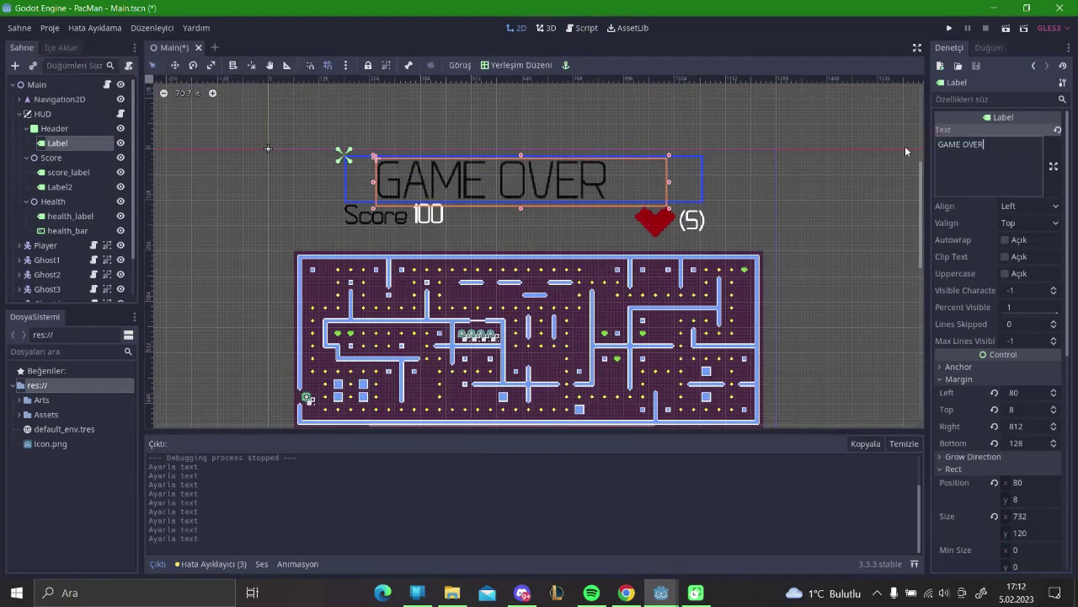
key(BackSpace)
key(BackSpace)
key(BackSpace)
key(BackSpace)
key(BackSpace)
key(BackSpace)
key(BackSpace)
key(BackSpace)
key(BackSpace)
key(ctrl+z)
key(ctrl+z)
key(ctrl+z)
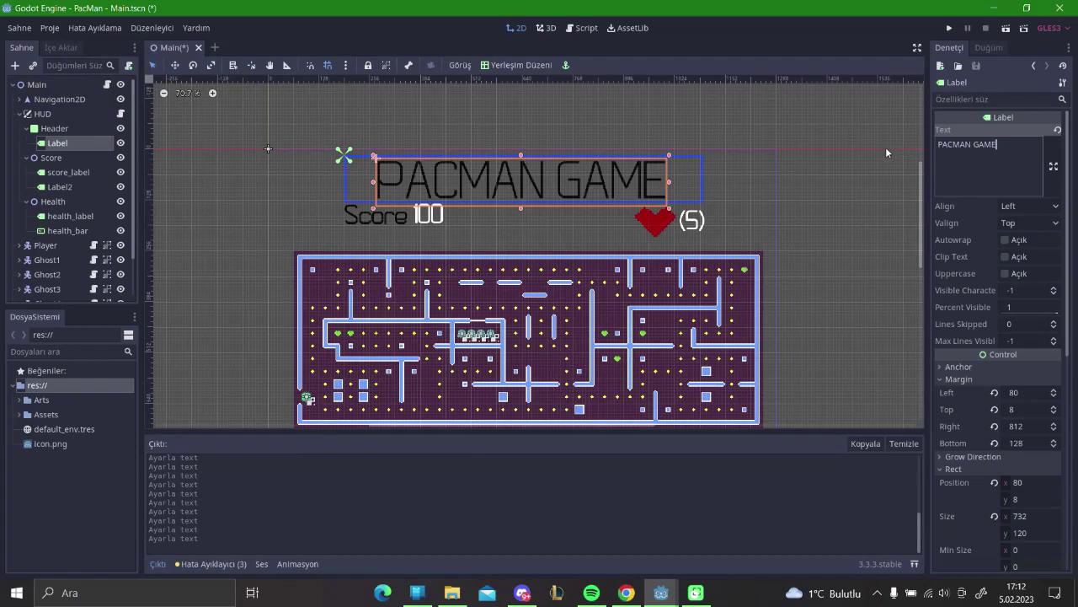
click(857, 163)
Duplicate the Header node as Header2 and hide the original Header.
click(562, 187)
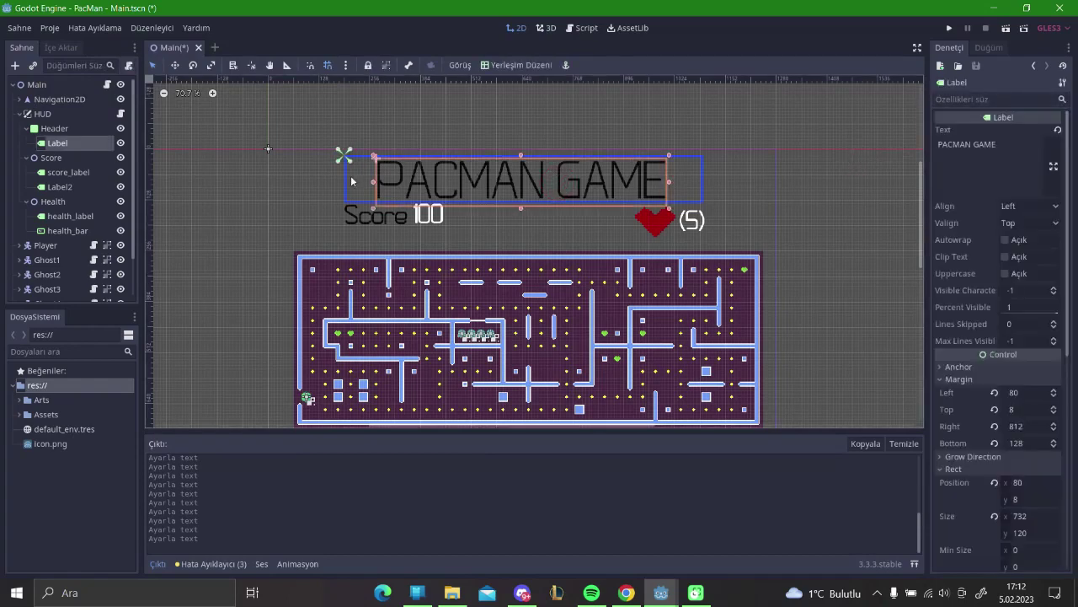
click(355, 181)
right_click(50, 130)
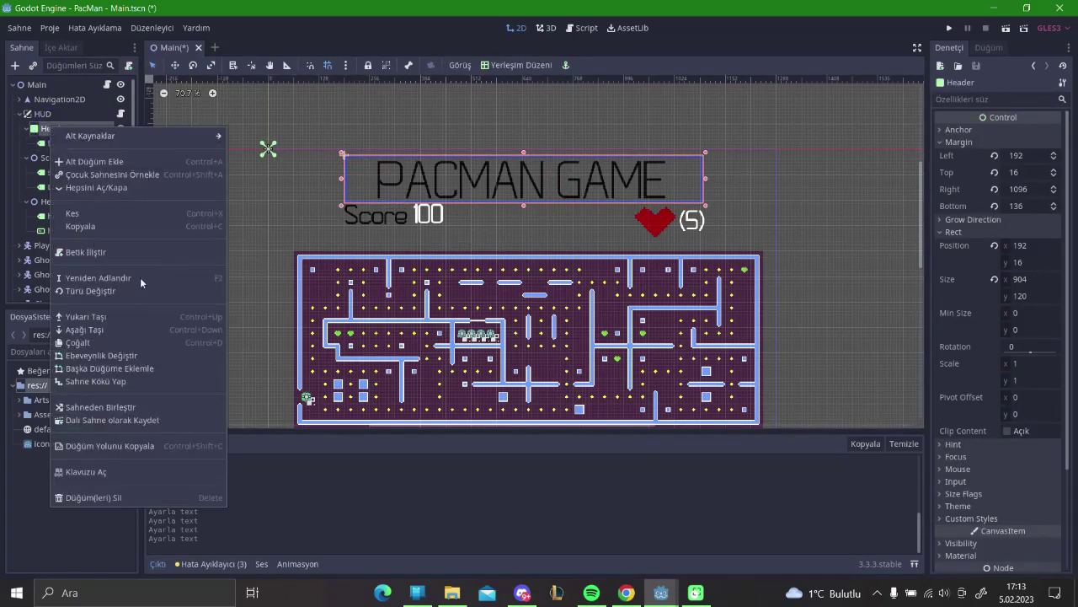
click(118, 342)
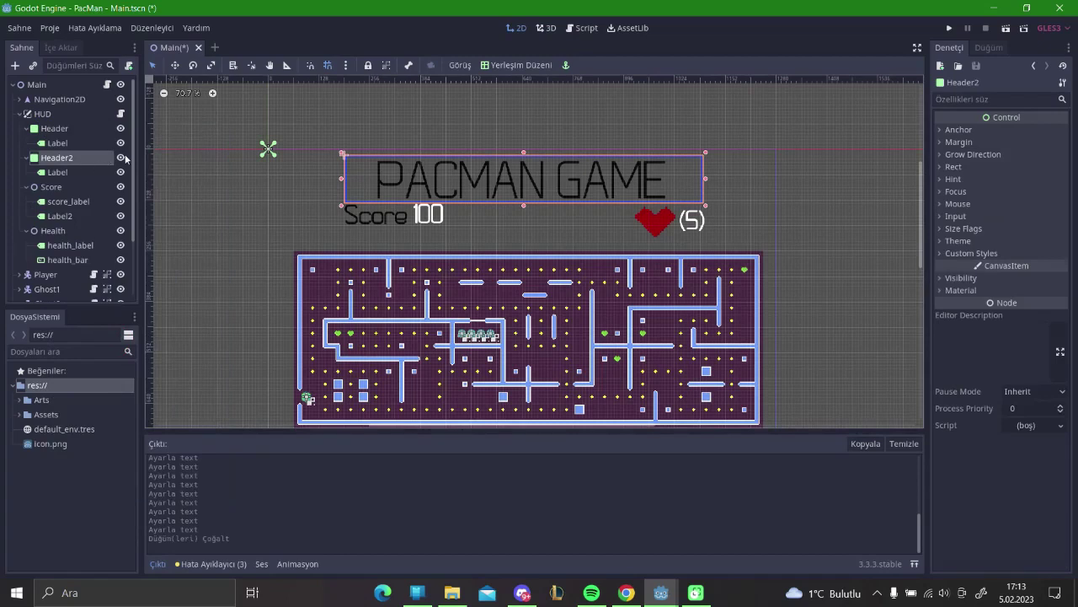
click(122, 159)
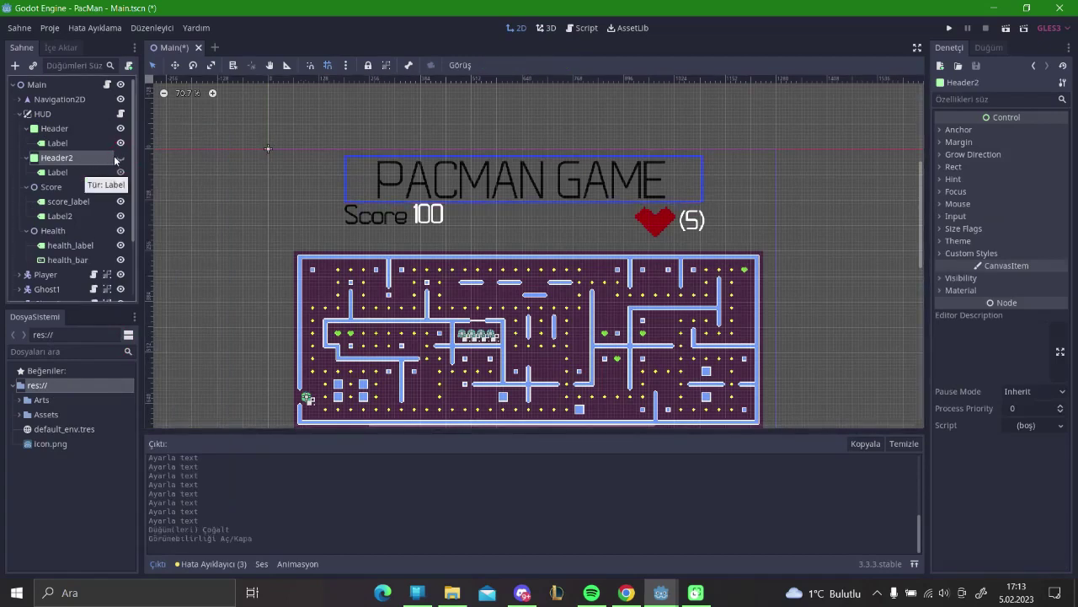
click(121, 158)
click(122, 129)
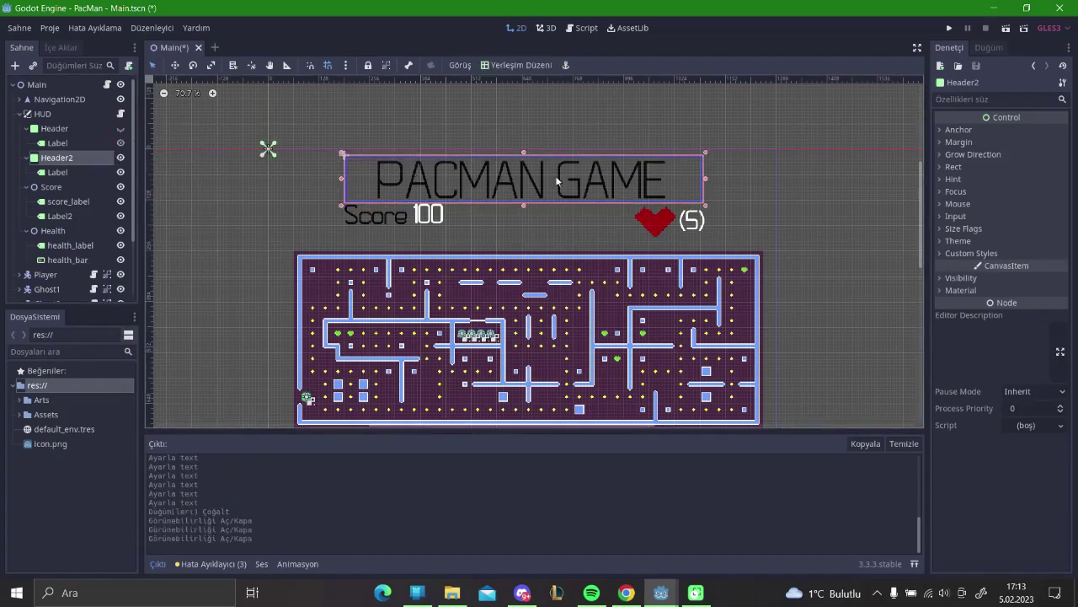
Set Header2's label to GAME OVER, widen it, and centre it horizontally and vertically.
click(57, 172)
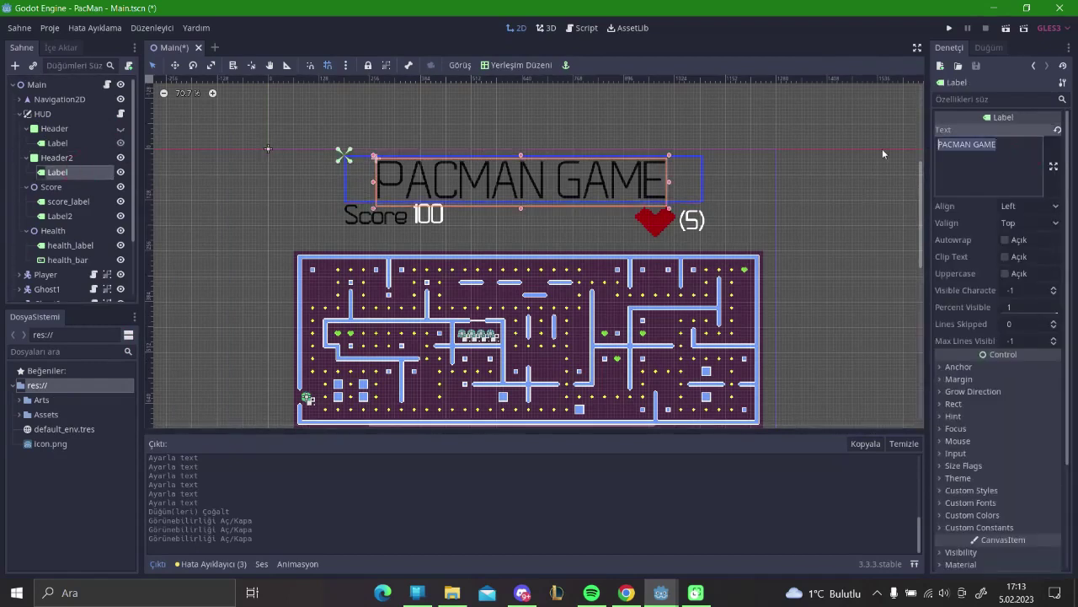
key(Caps_Lock)
text(game)
key(BackSpace)
key(BackSpace)
key(BackSpace)
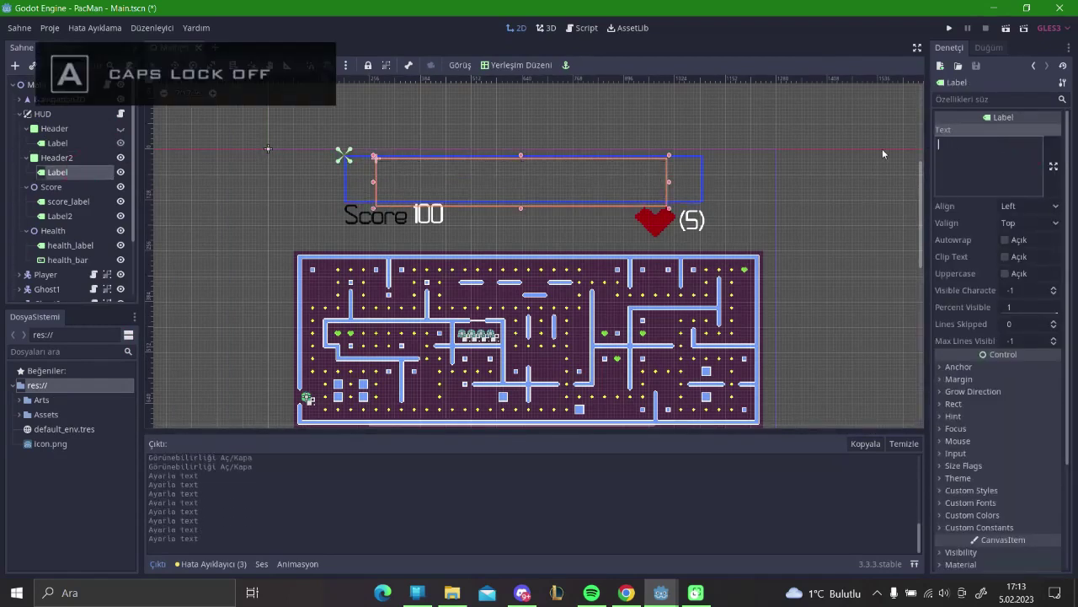
key(Caps_Lock)
text(GAME )
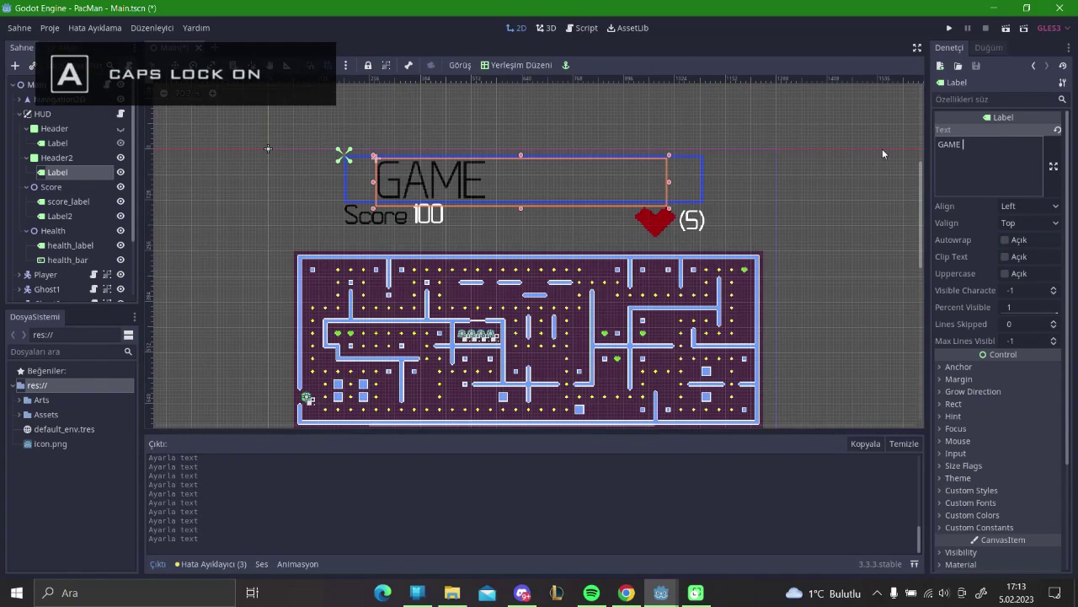
text(OVER)
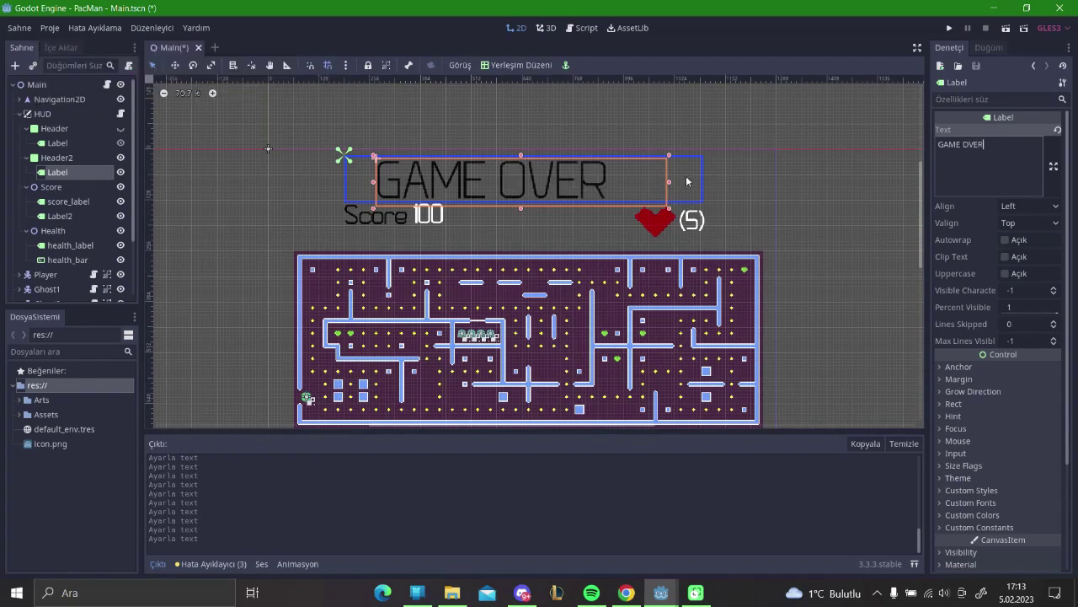
drag(669, 181, 702, 181)
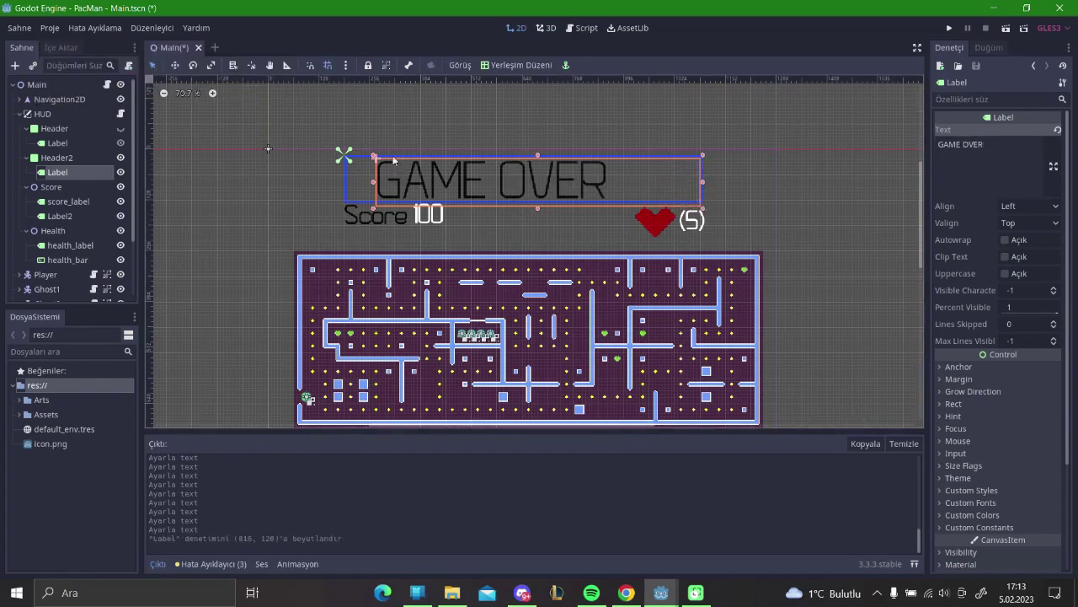
drag(375, 181, 344, 182)
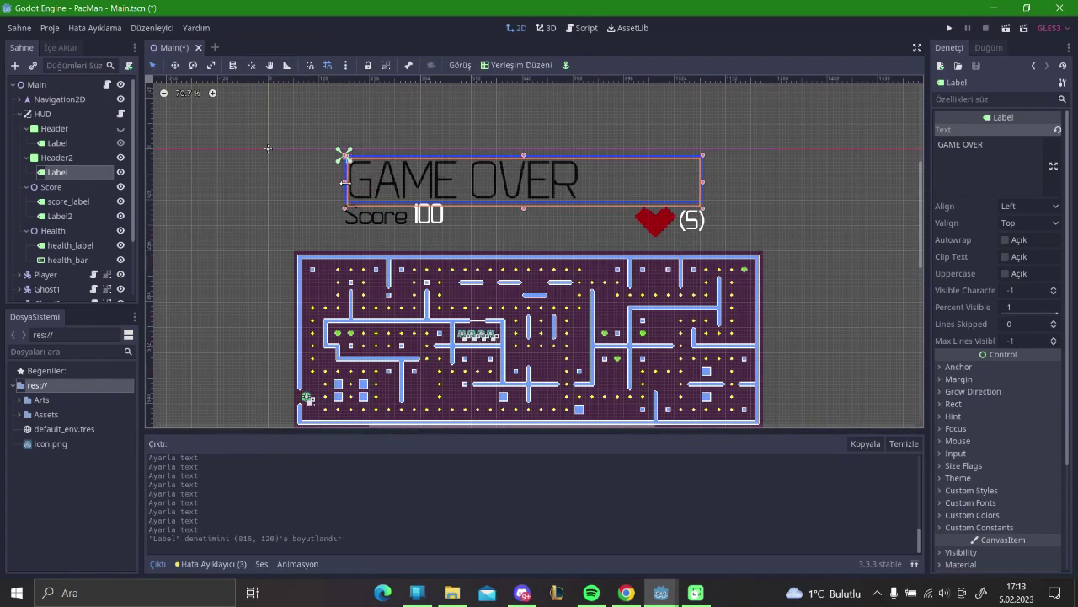
click(1030, 209)
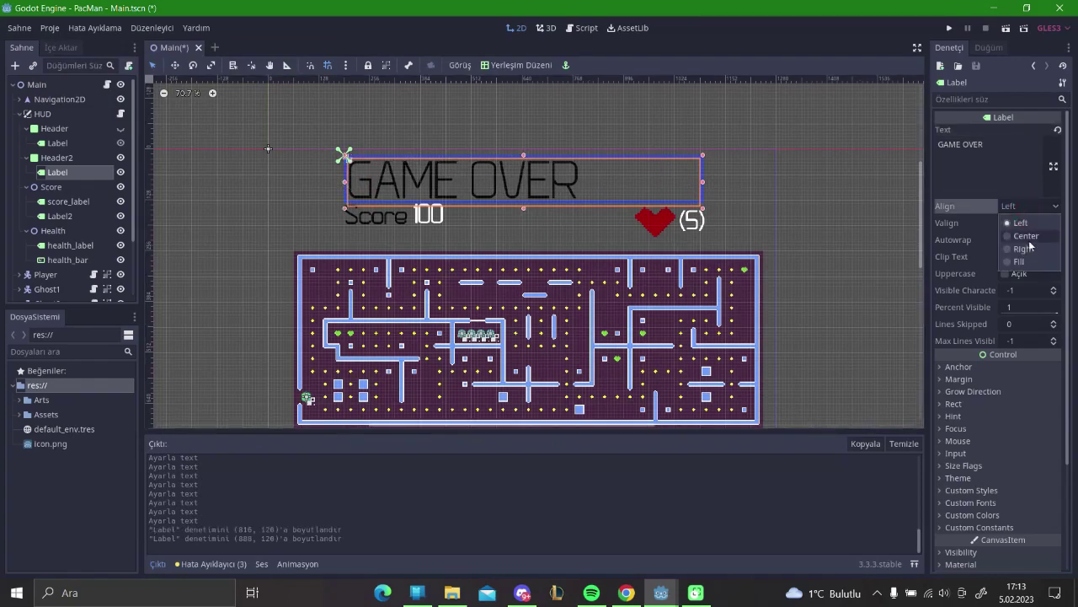
click(1026, 237)
click(1027, 225)
click(1025, 253)
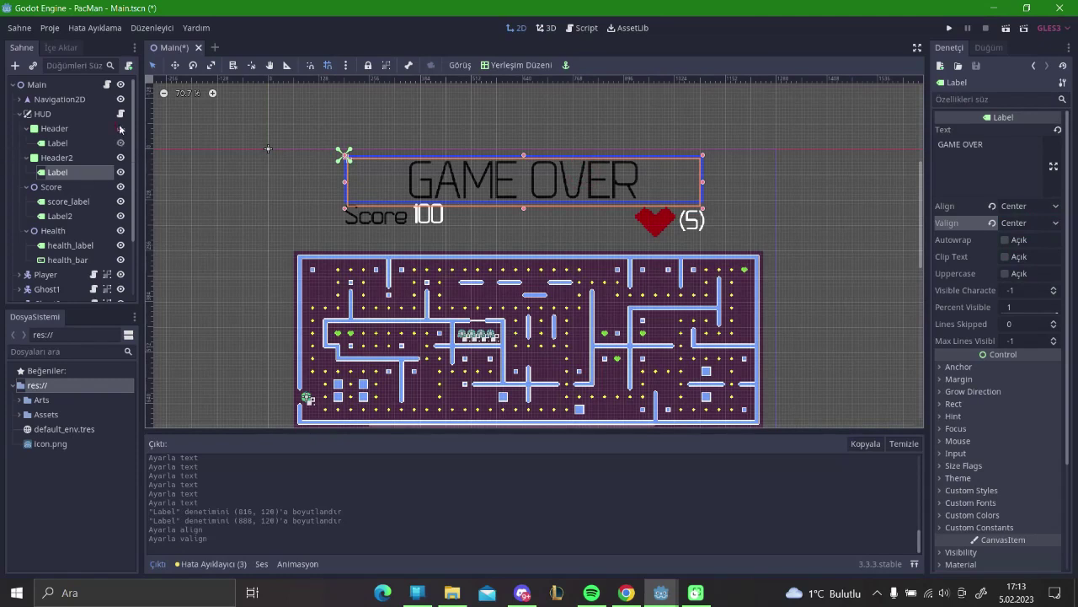
Show the original header, centre PACMAN GAME both ways, and delete the Header2 copy.
click(121, 128)
click(120, 158)
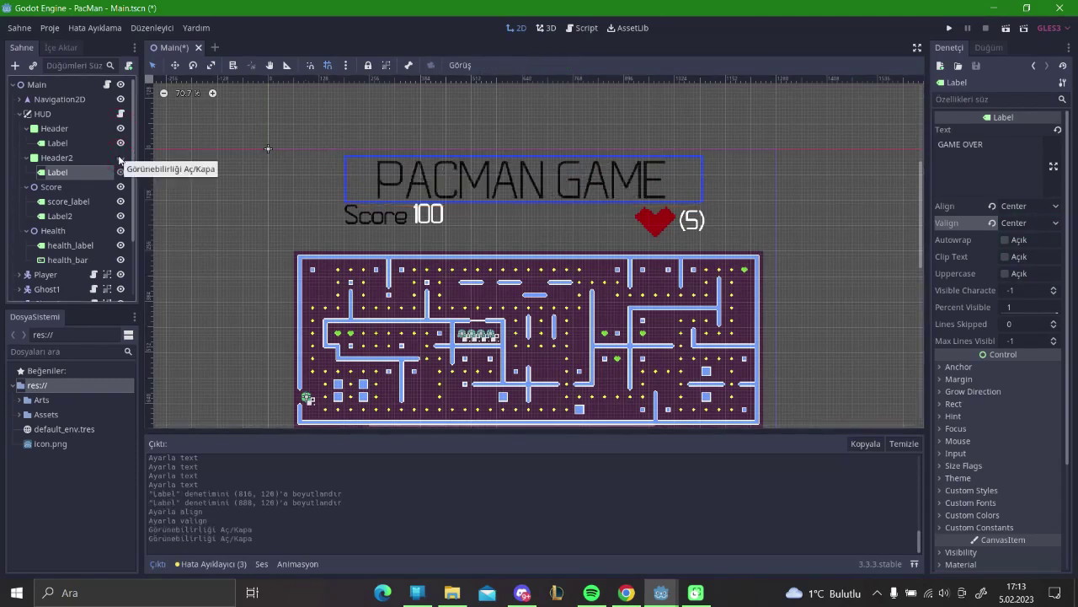
click(478, 191)
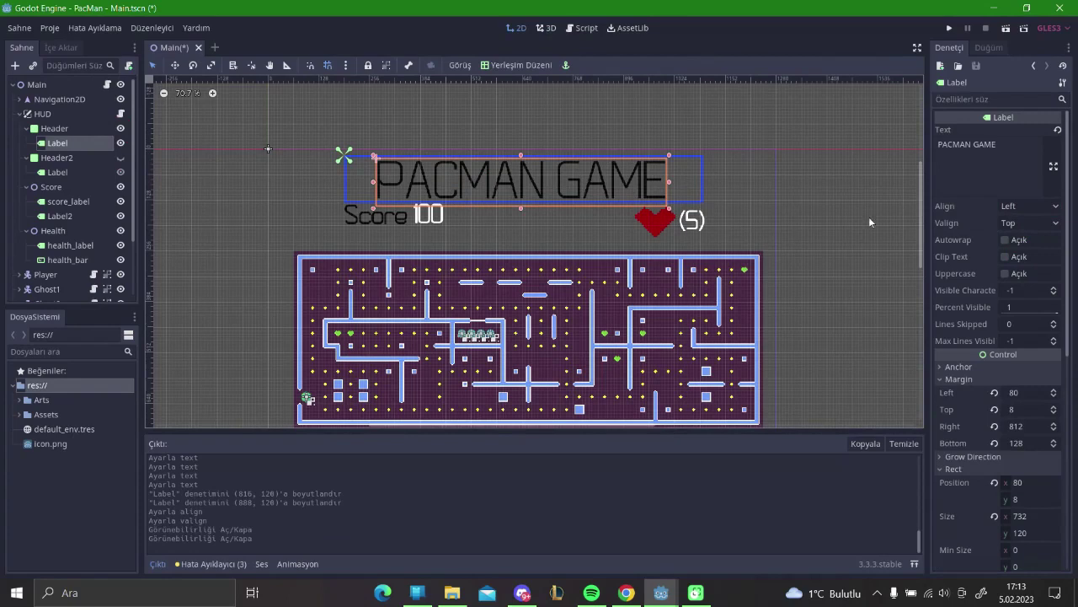
click(1019, 207)
click(1026, 236)
click(1028, 223)
click(1026, 253)
click(75, 158)
key(Delete)
key(Return)
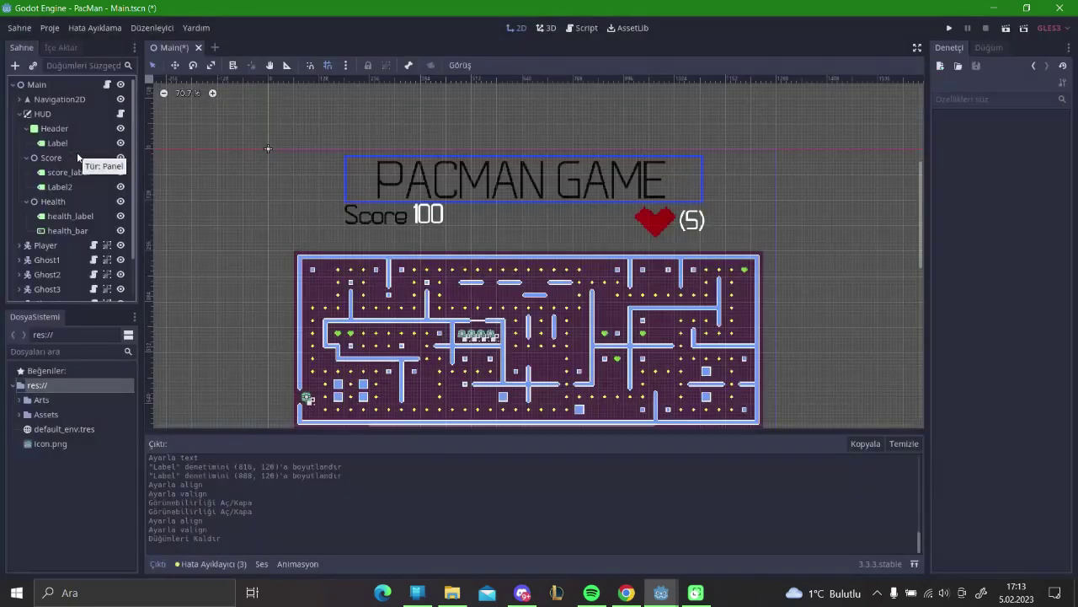
Retype the header Label's Inspector text as PACMAN GAME.
click(84, 128)
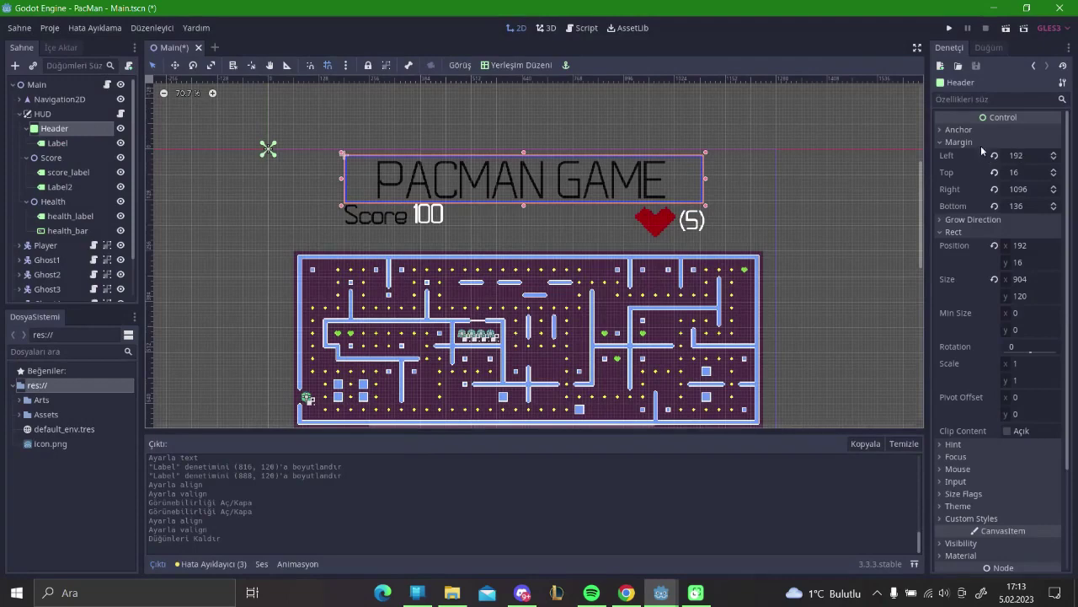
click(969, 143)
click(966, 167)
click(58, 143)
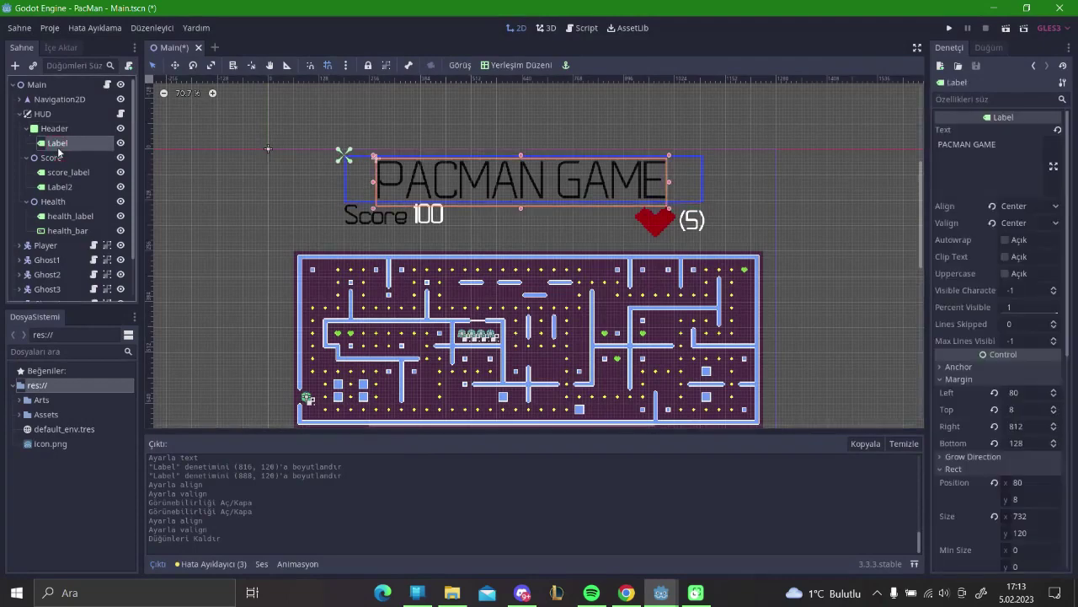
triple_click(1003, 160)
text(g)
key(Caps_Lock)
text(AM)
key(BackSpace)
key(BackSpace)
key(BackSpace)
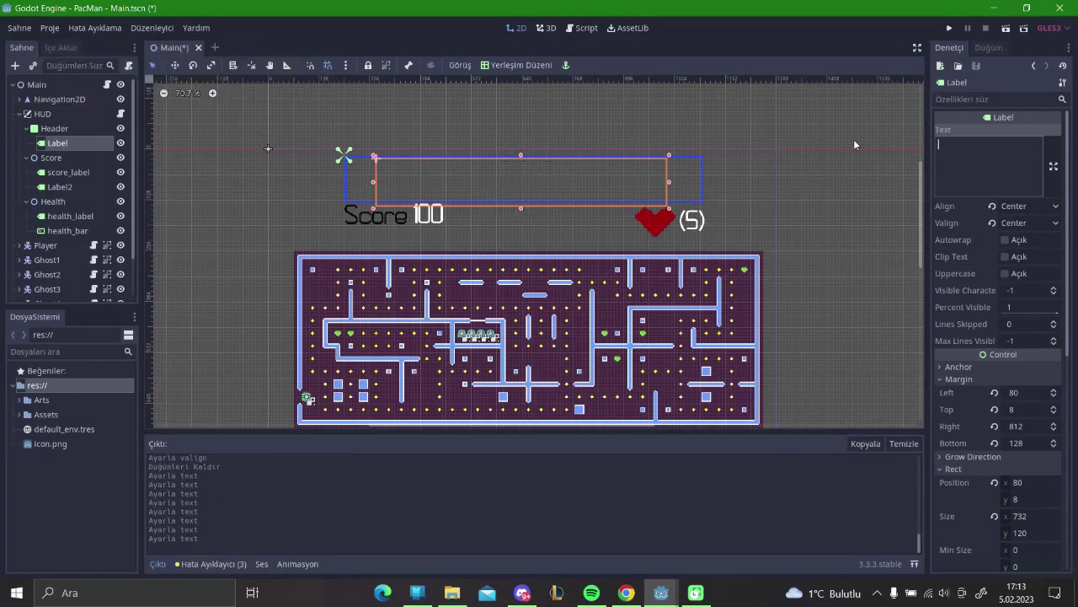
text(gAME)
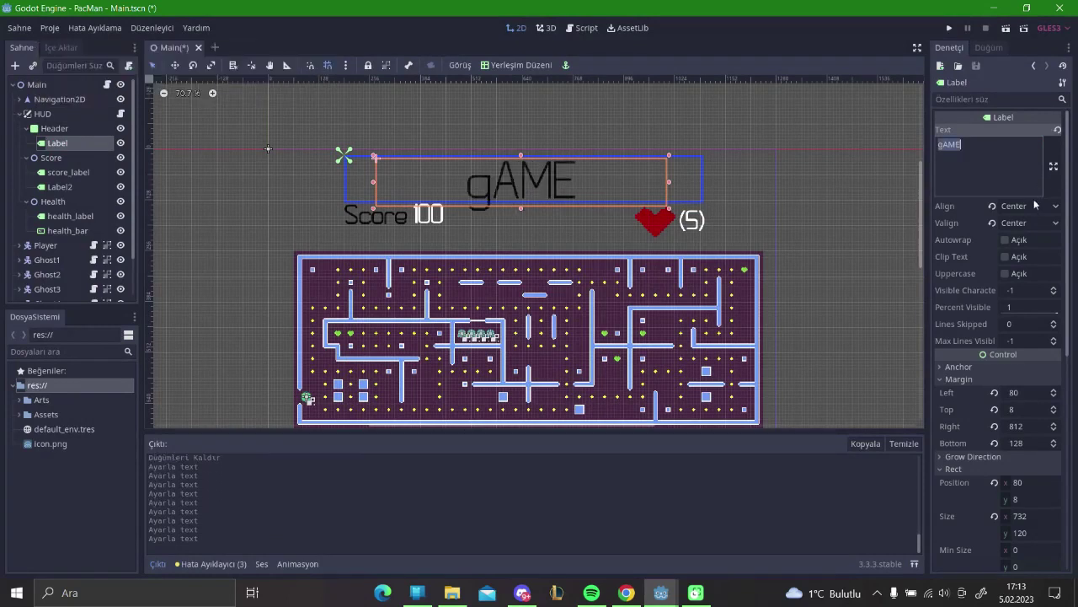
key(BackSpace)
key(BackSpace)
key(BackSpace)
key(BackSpace)
text(PACMAN GAME)
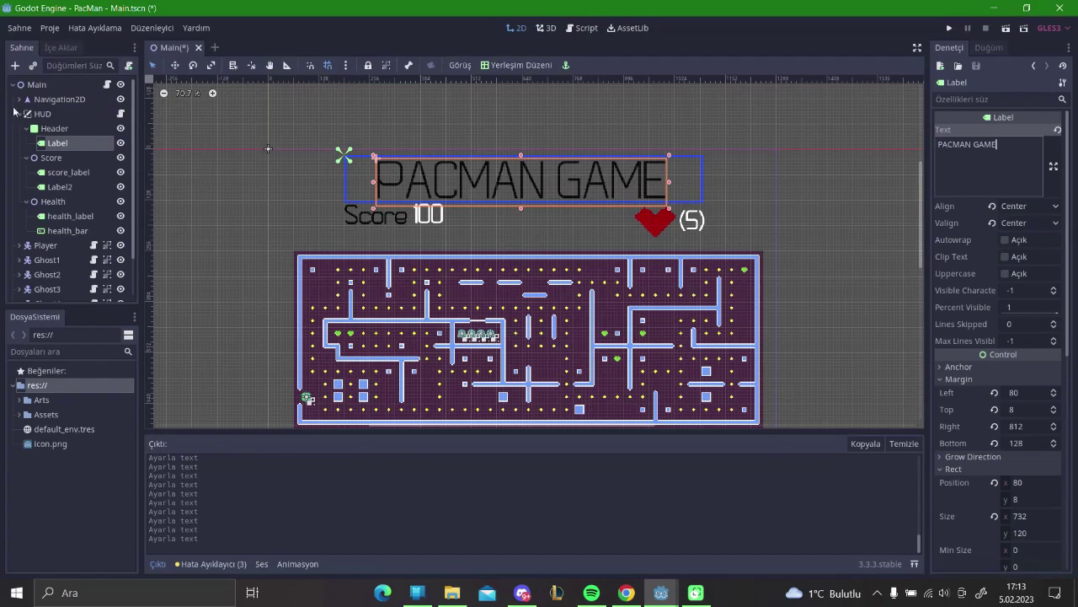
Select the Header node and save the Main scene.
click(45, 129)
key(ctrl+s)
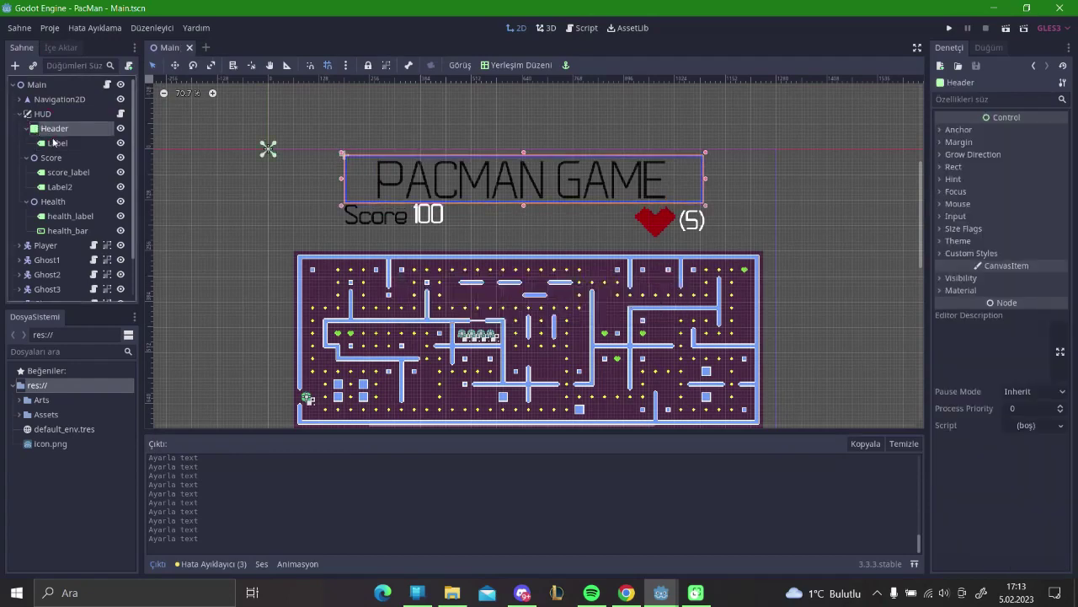
click(119, 114)
Replace pass on line 10 with $Header/Label.text and "GAME OVER" via autocomplete.
click(393, 187)
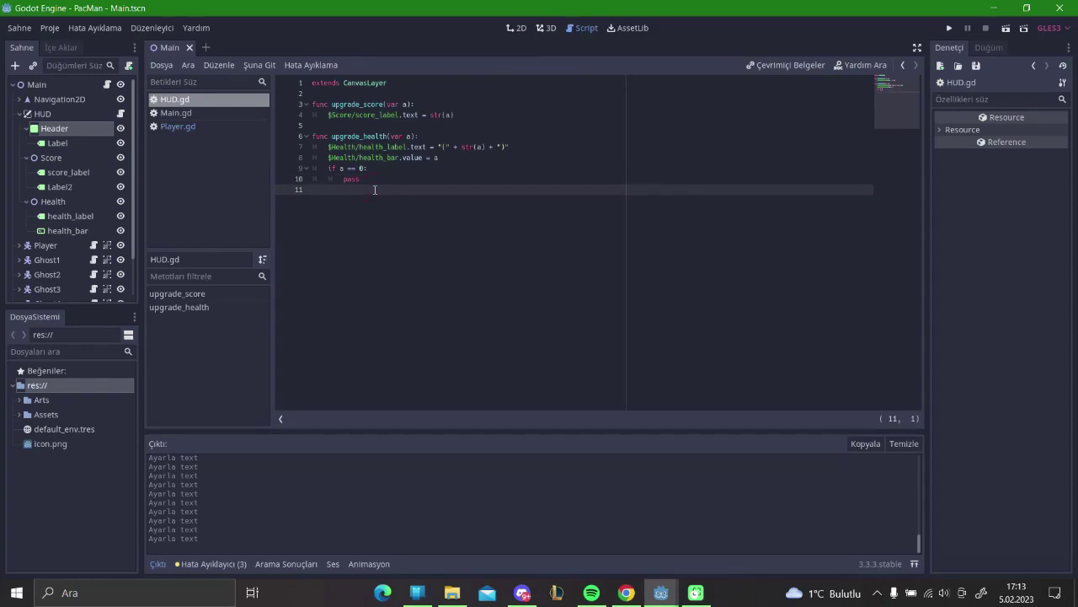
click(341, 179)
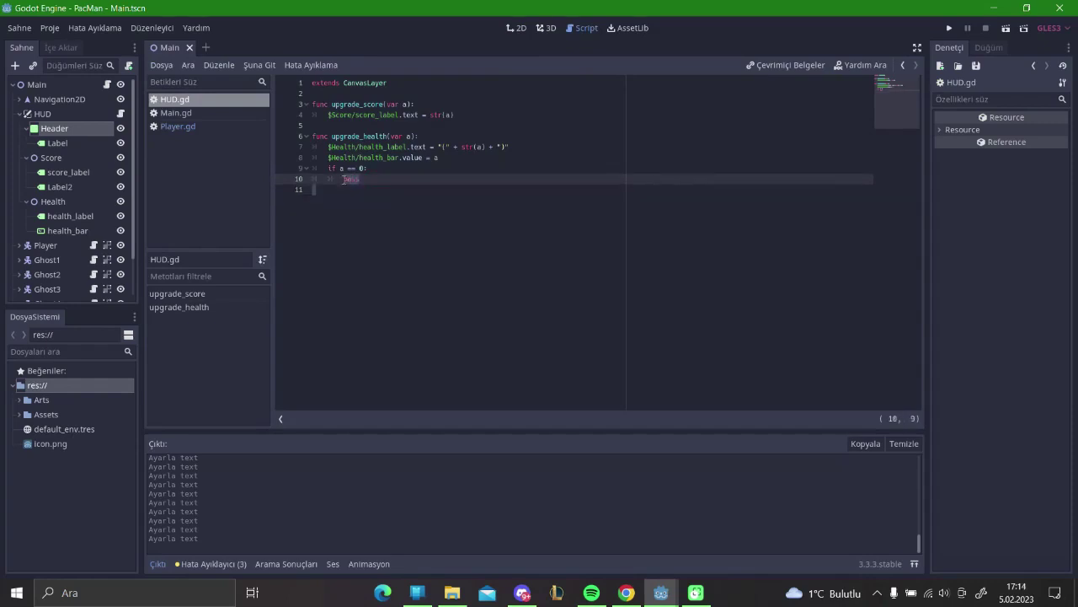
text(g)
key(BackSpace)
key(BackSpace)
key(Caps_Lock)
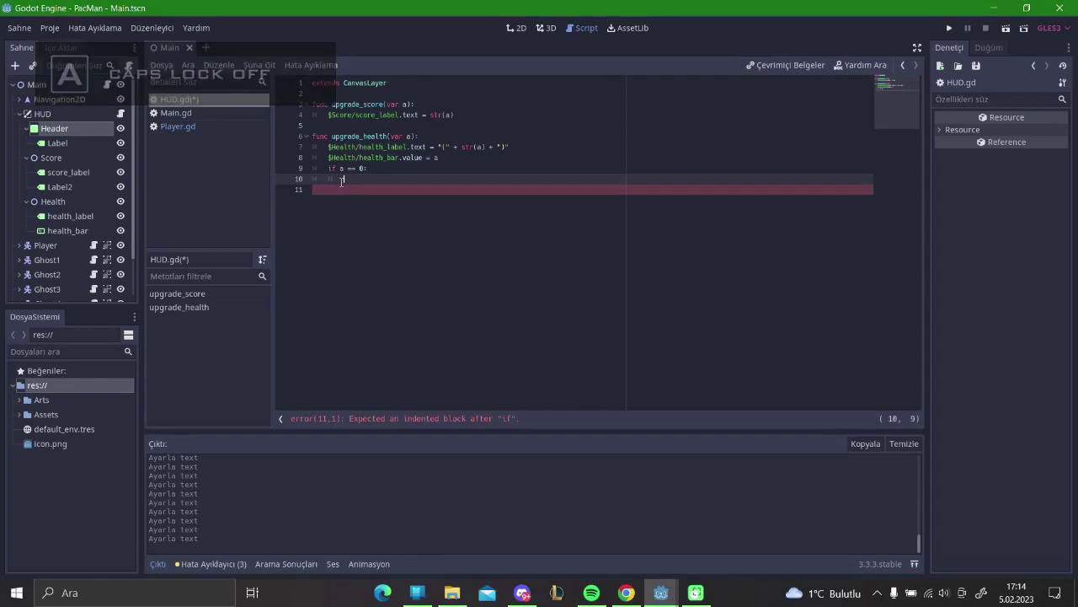
text($)
key(Down)
key(Down)
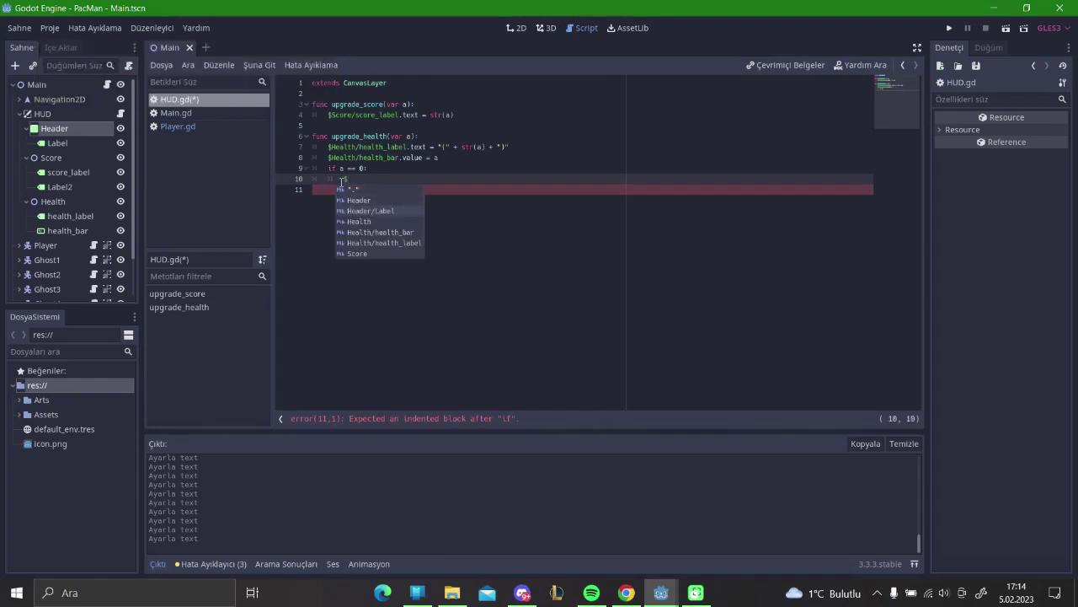
key(Return)
text(text = ")
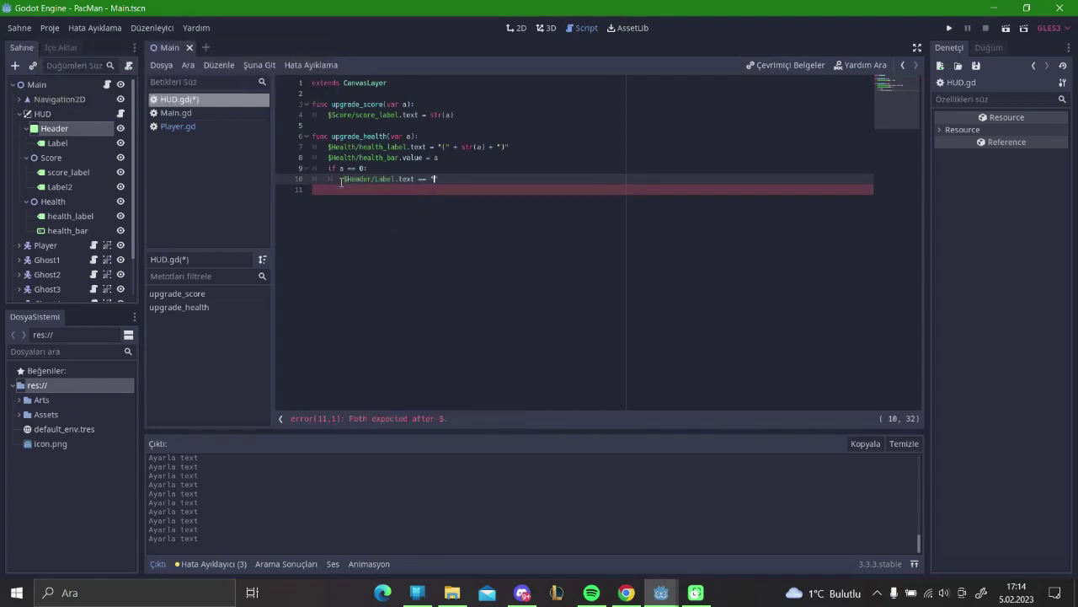
key(Caps_Lock)
key(Caps_Lock)
key(Caps_Lock)
text(OVER)
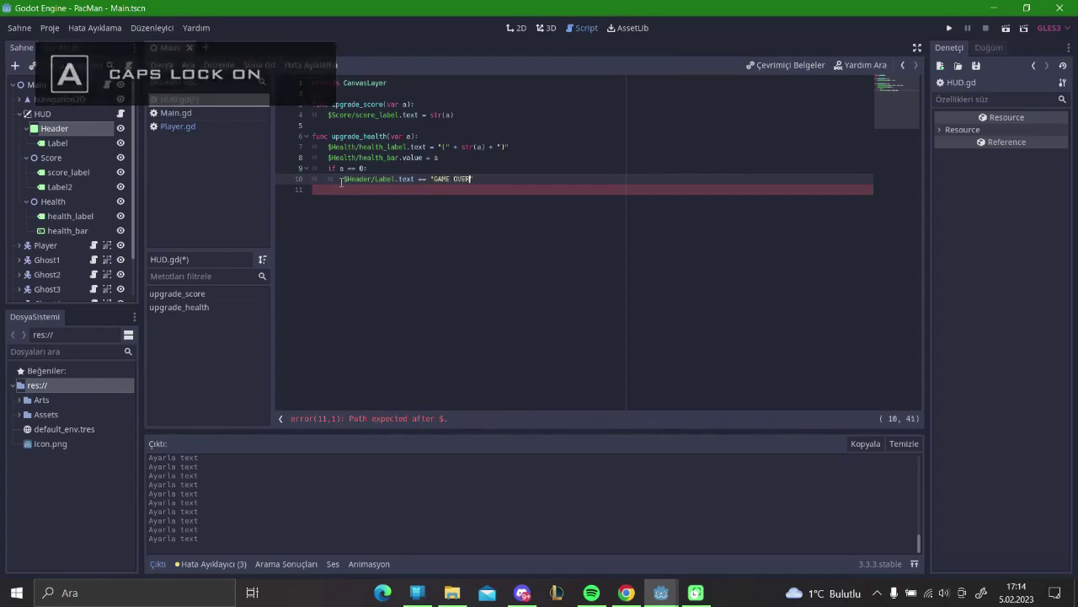
key(Caps_Lock)
key(Caps_Lock)
key(Caps_Lock)
click(451, 220)
Run the game, steer Pac-Man until health falls to -1, then close the game window.
key(F5)
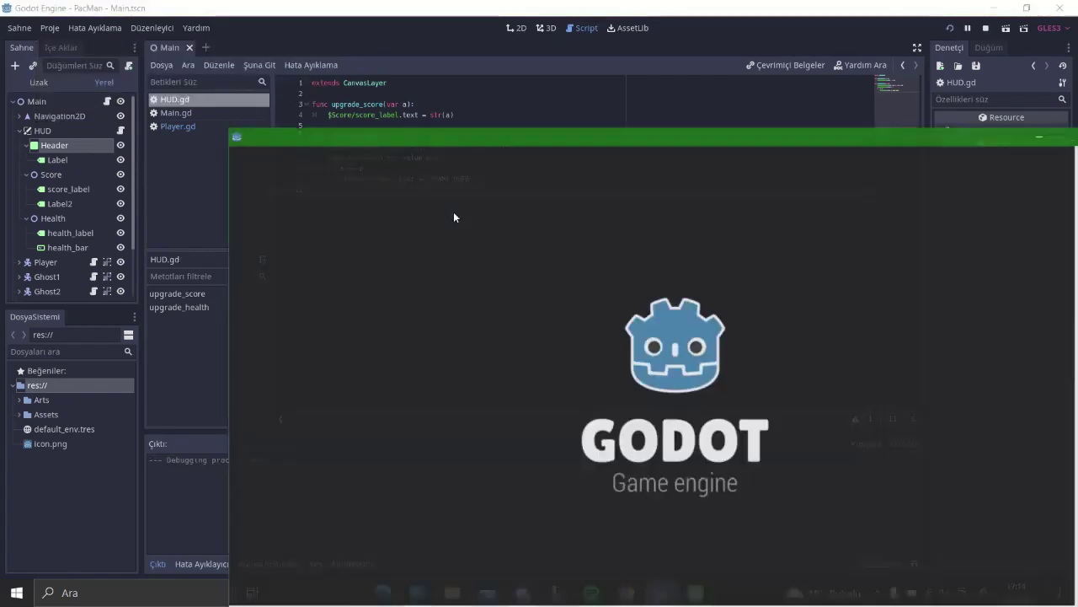
key(Up)
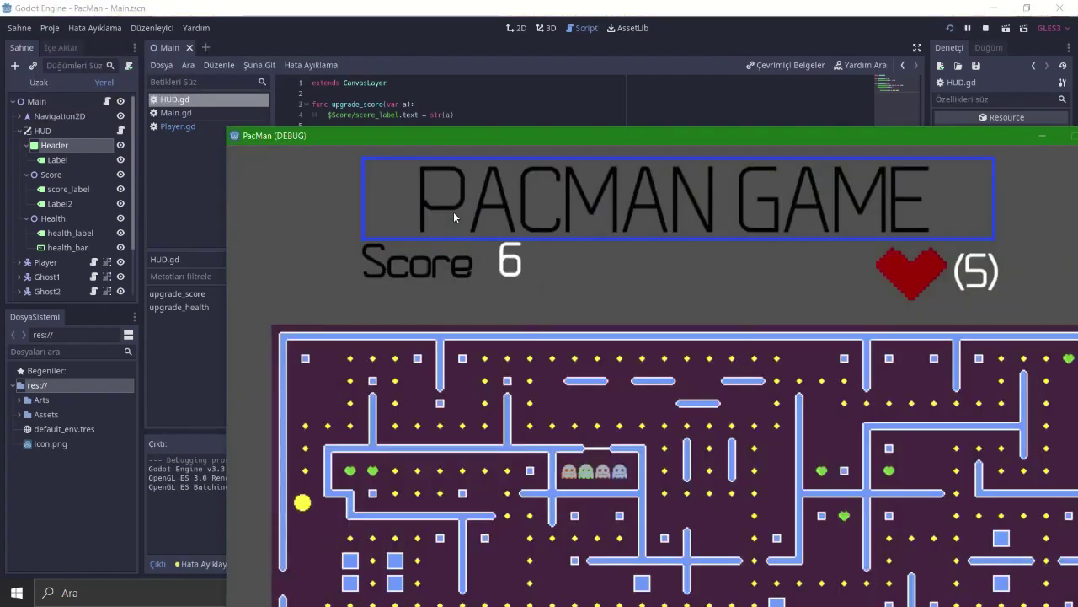
key(Right)
key(Up)
key(Right)
key(Down)
key(Right)
key(Up)
key(Right)
key(Left)
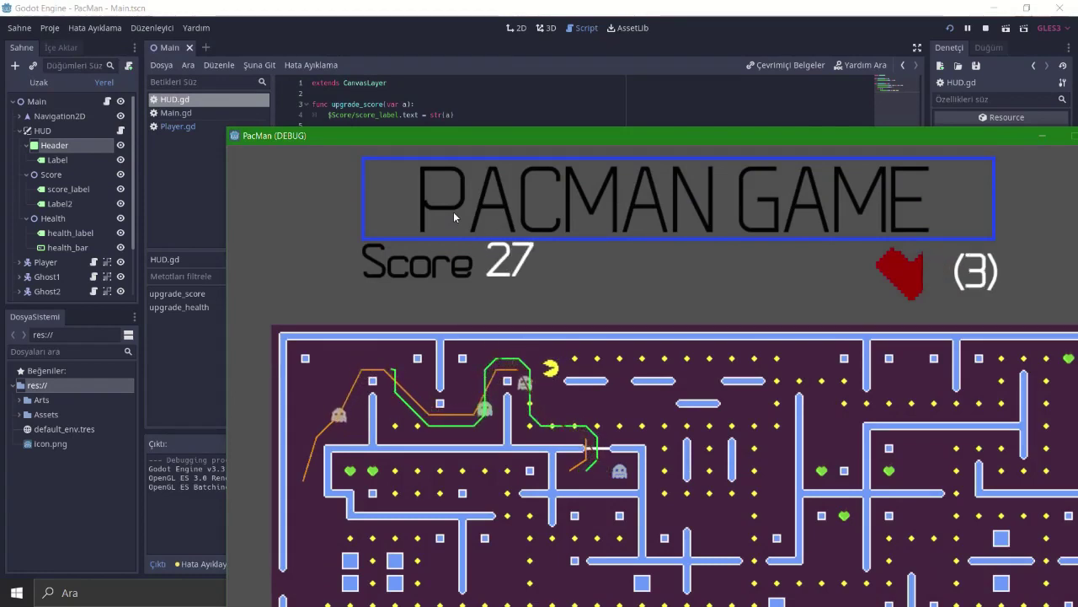
key(Down)
key(Right)
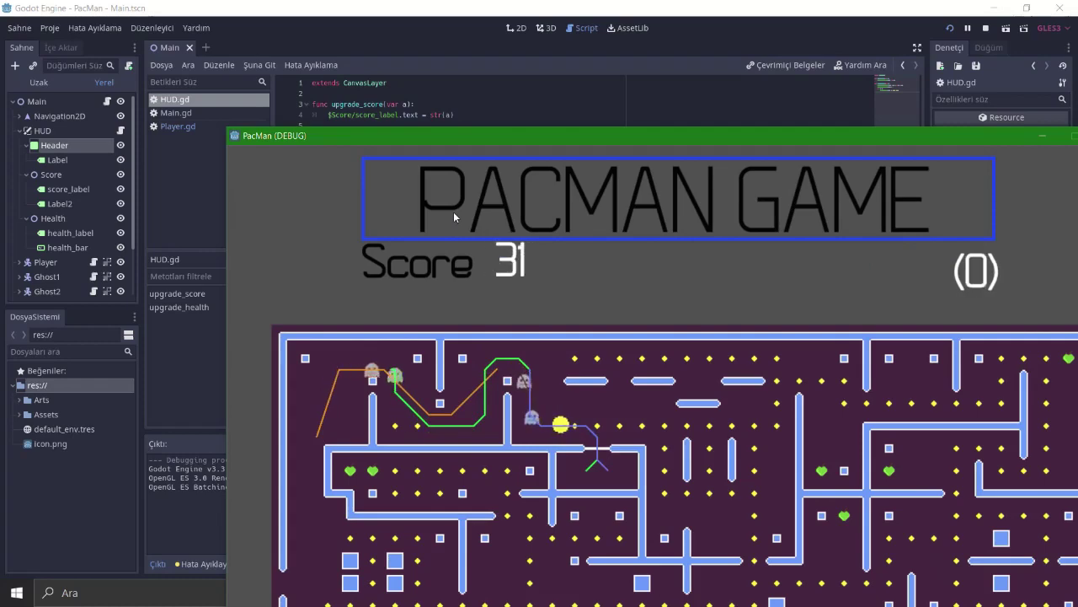
key(Left)
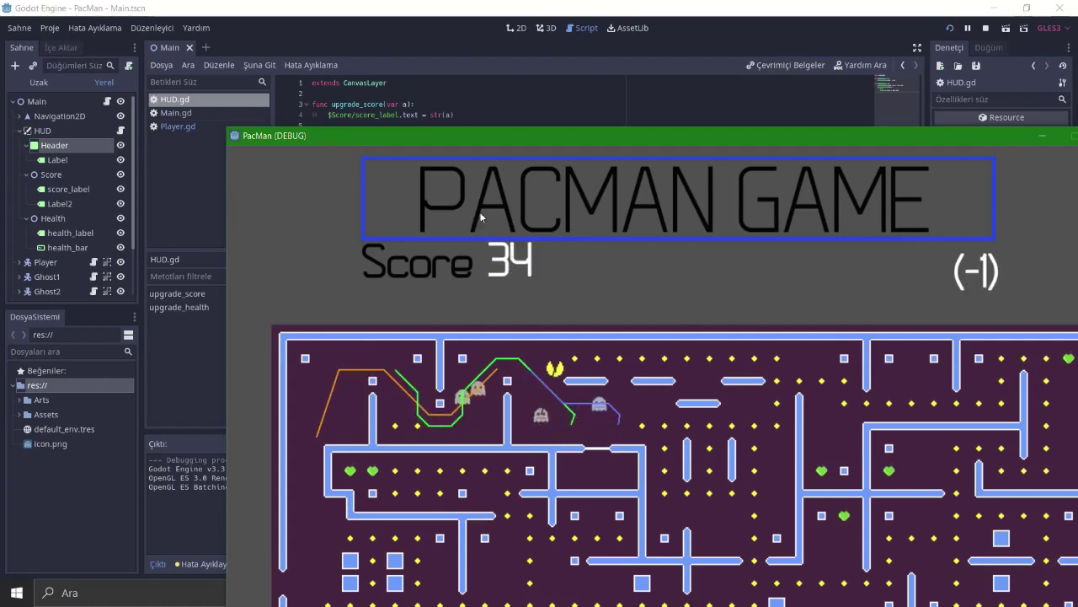
drag(980, 137, 852, 133)
click(987, 135)
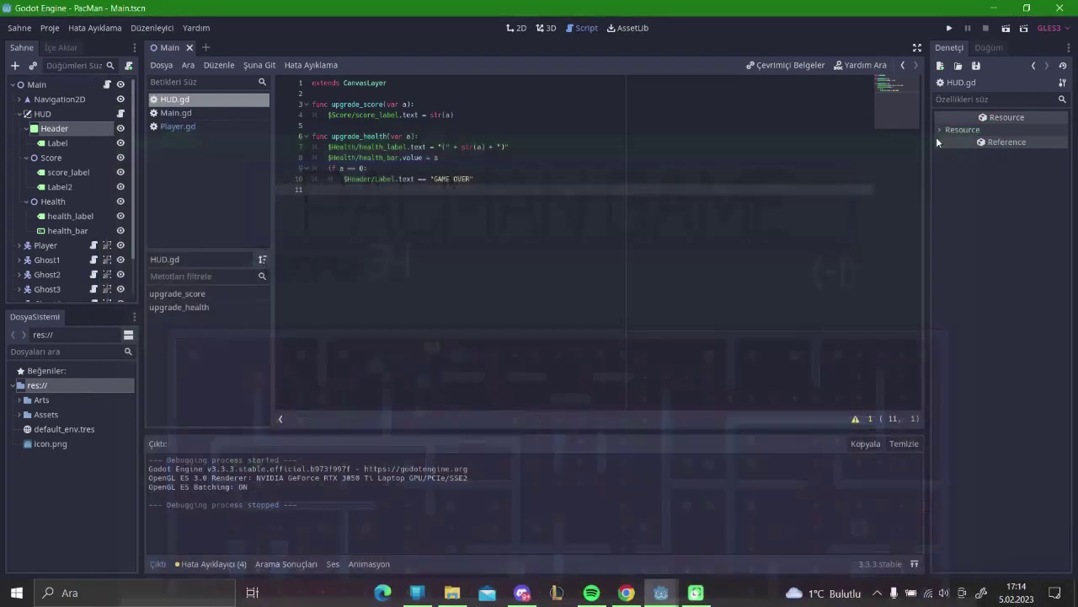
Open HUD.gd from the HUD node and select HUD to show its CanvasLayer properties.
click(398, 178)
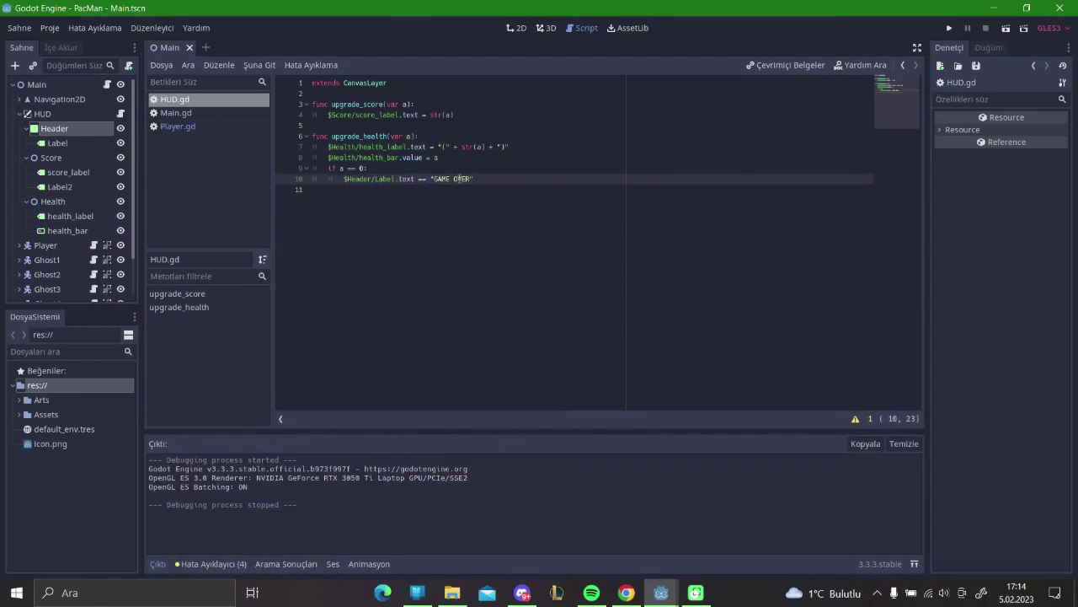
click(342, 179)
click(516, 27)
click(99, 146)
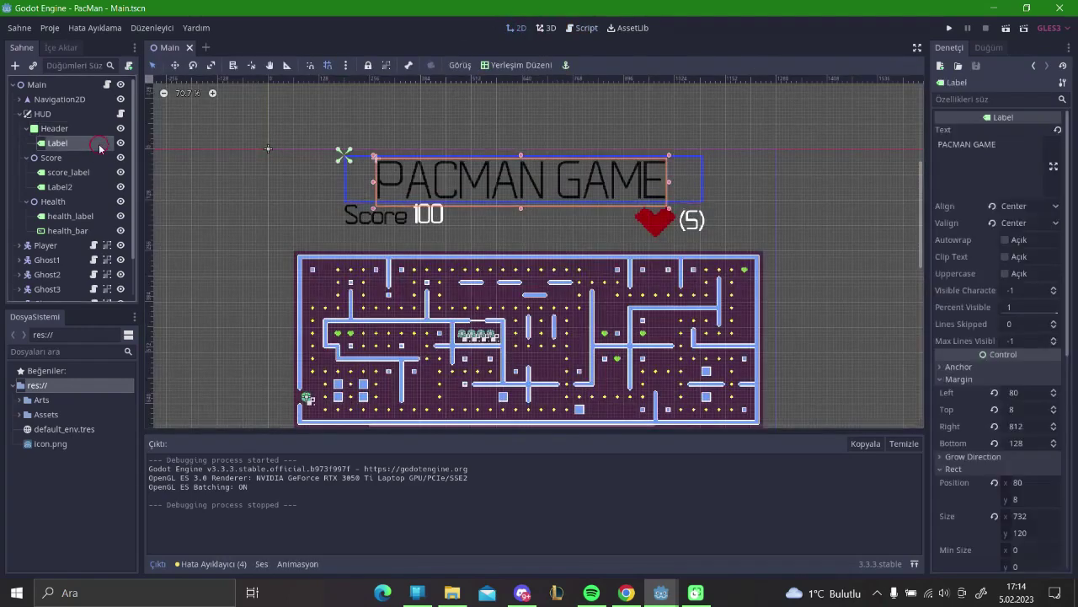
click(90, 147)
click(120, 113)
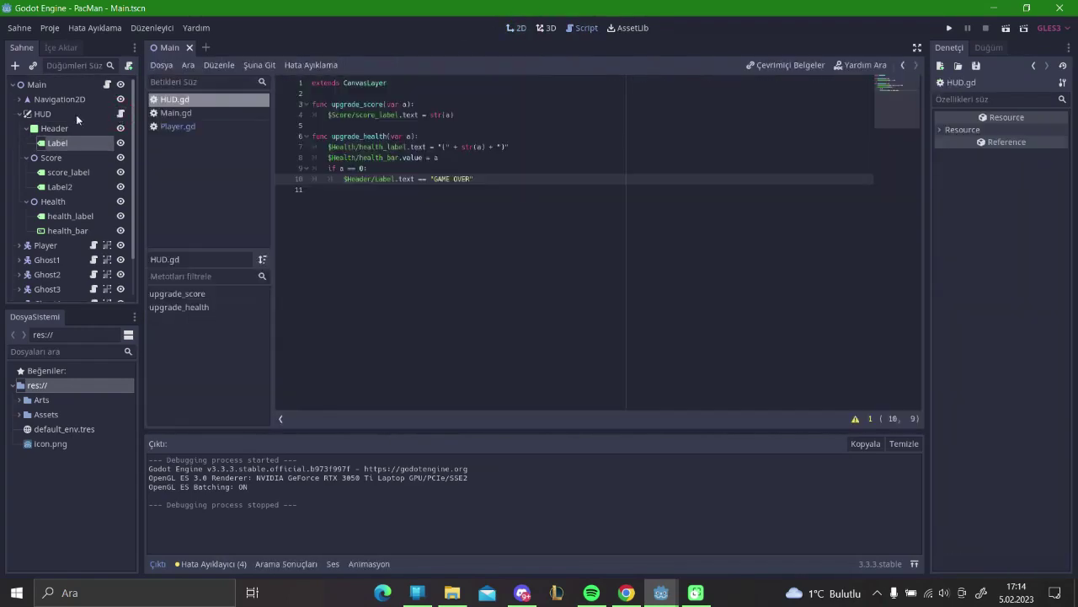
click(19, 114)
click(41, 114)
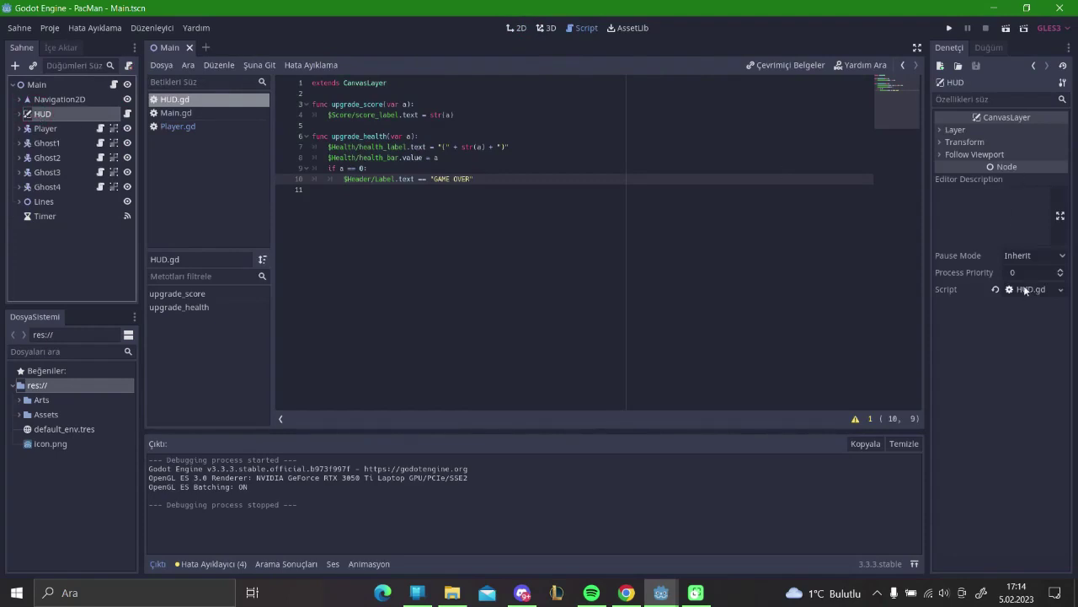
Set the HUD node's Pause Mode to Process.
click(1018, 256)
click(1018, 255)
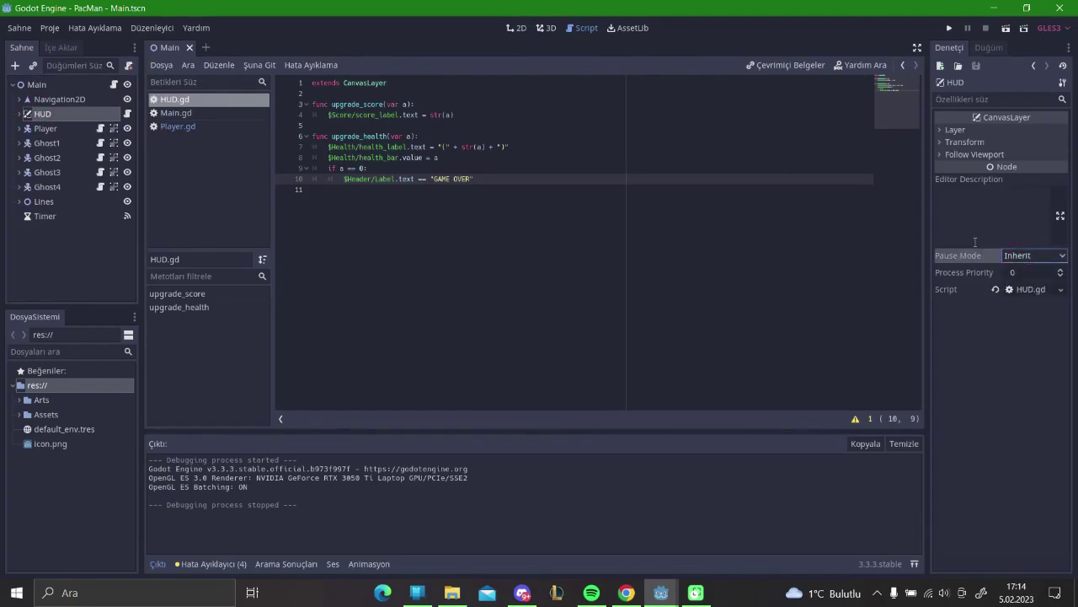
click(1017, 256)
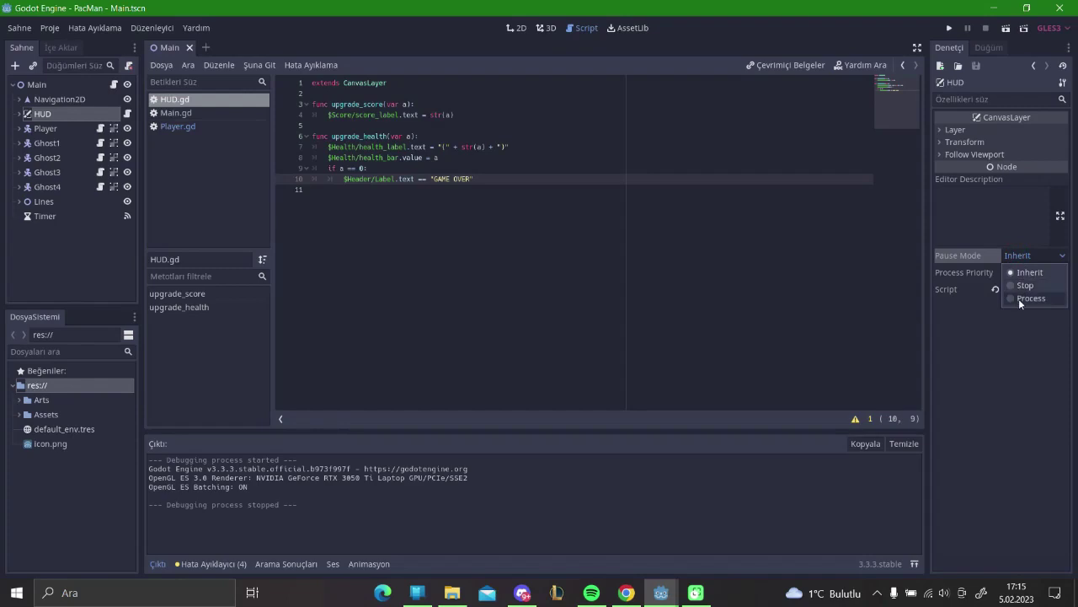
click(1029, 299)
Insert 'get_tree().paused = true' on a new line under 'if a == 0:'.
click(509, 182)
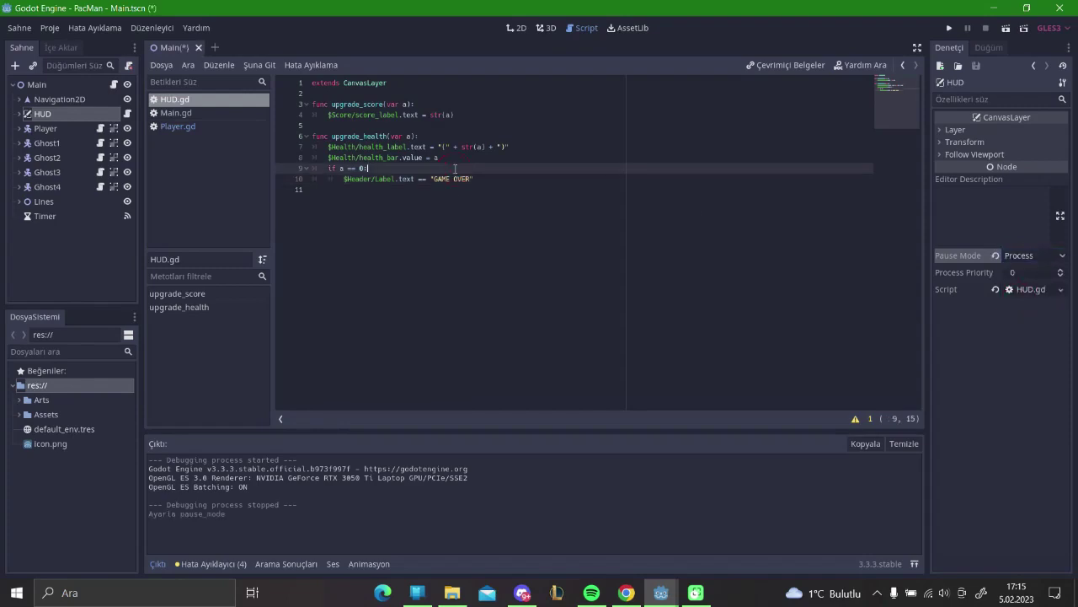
key(ctrl+shift+Return)
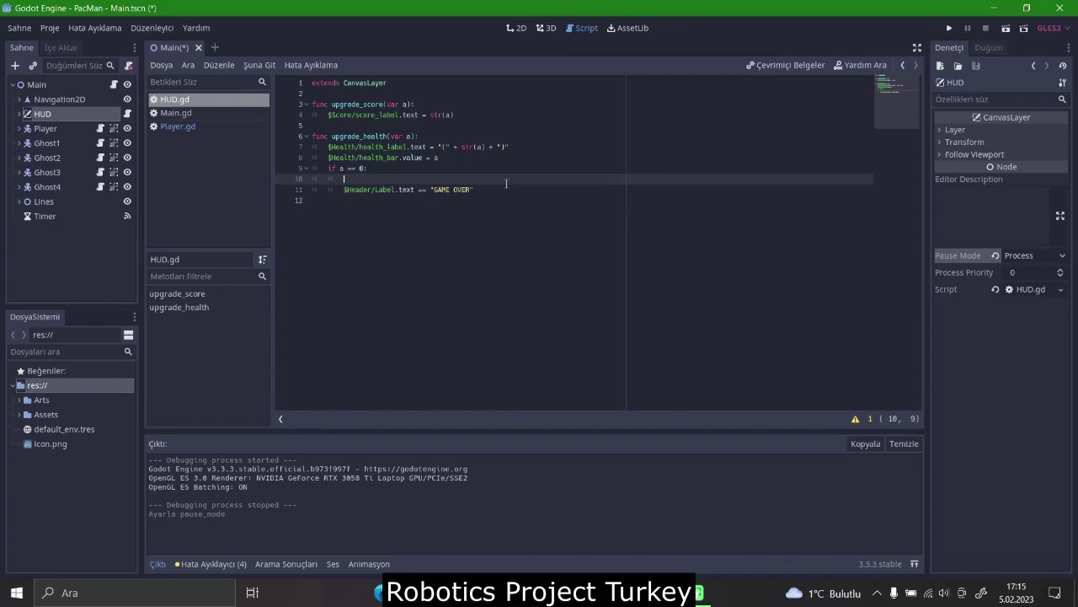
key(ctrl+space)
key(Escape)
text(get_tr)
key(Return)
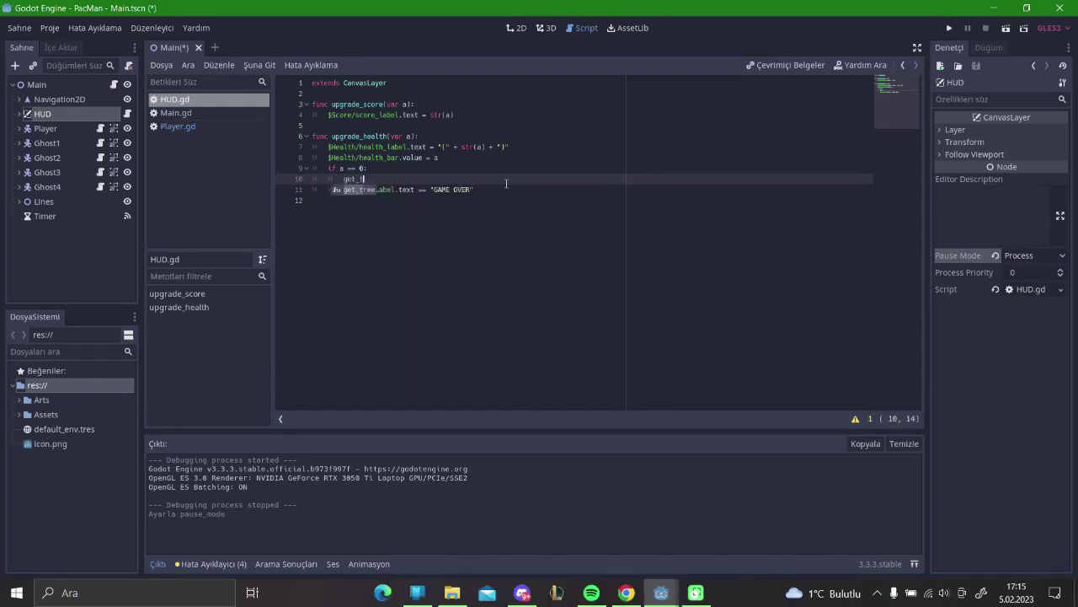
text(ree().paus)
text(ed = t)
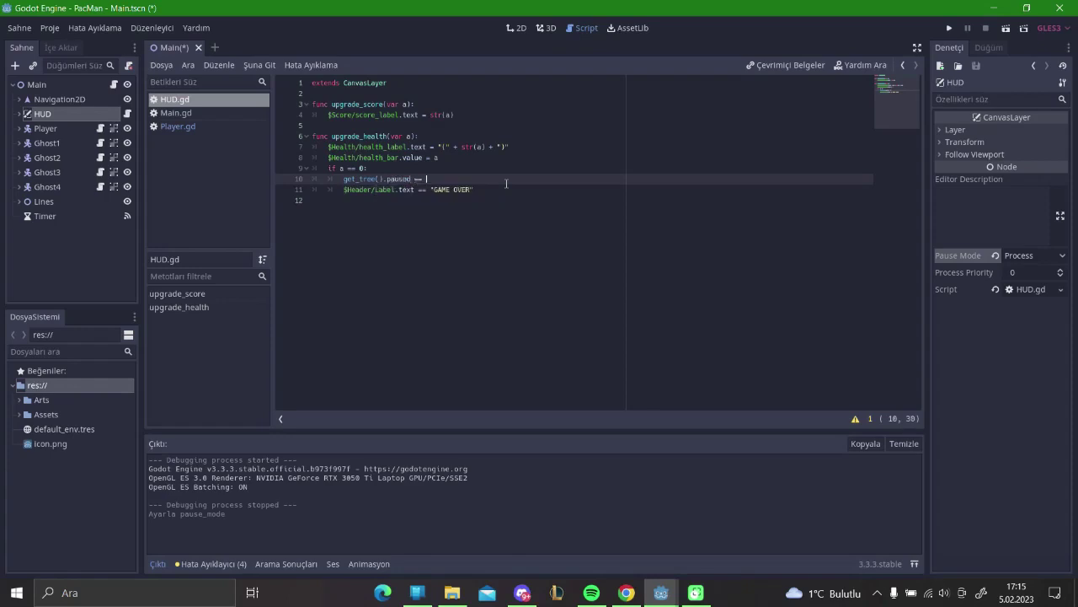
text(rue)
Save and run the game, steering Pac-Man around the maze until lives reach 0.
key(F5)
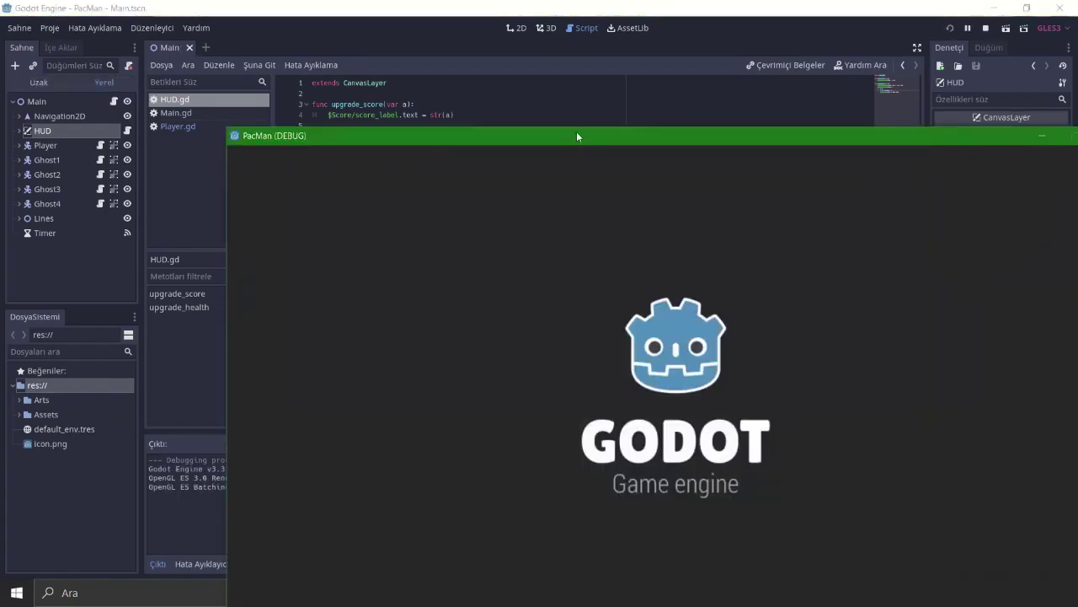
key(Up)
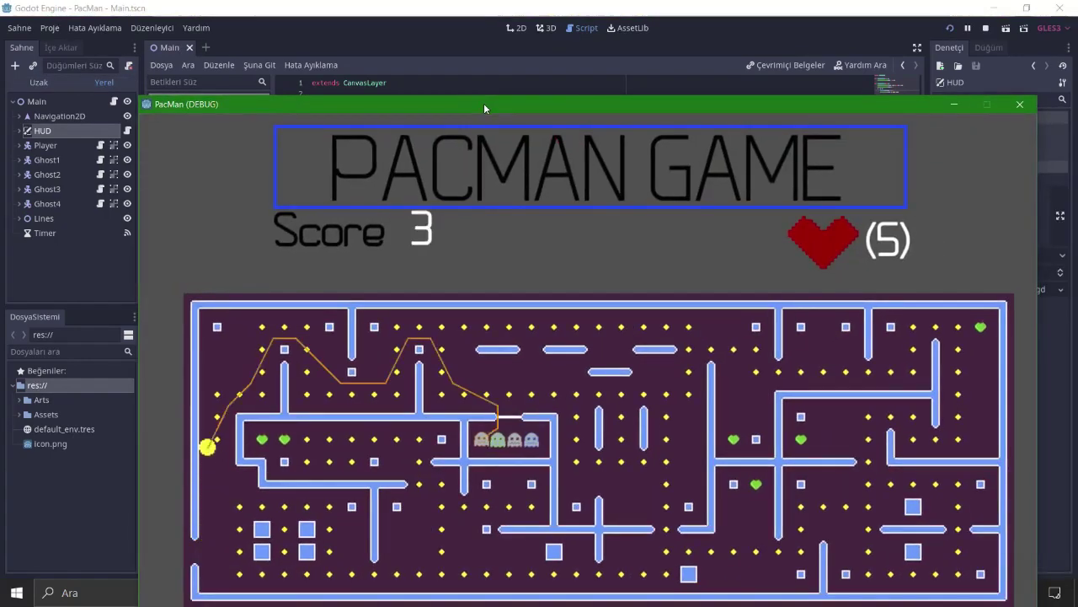
key(Right)
key(Up)
key(Right)
key(Down)
key(Right)
key(Up)
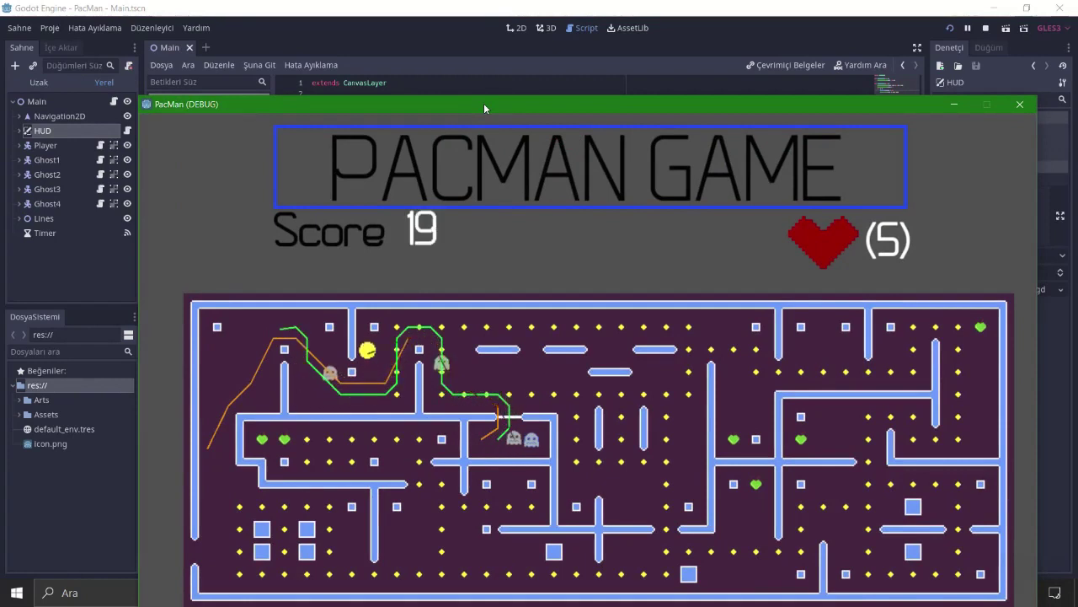
key(Right)
key(Left)
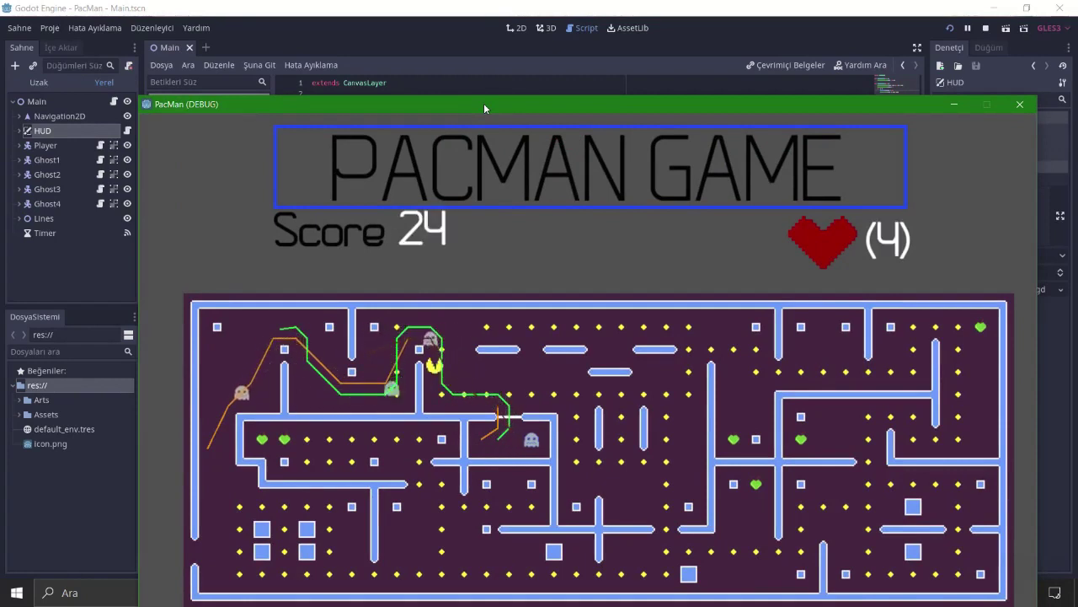
key(Right)
key(Down)
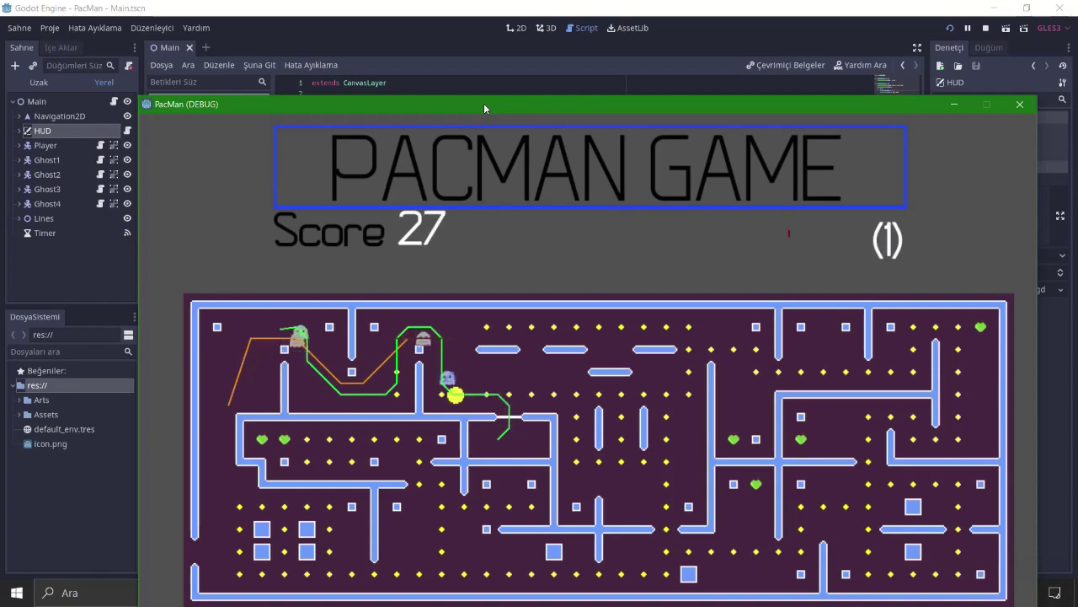
Close the game window and select the GAME OVER line in HUD.gd.
drag(484, 103, 408, 67)
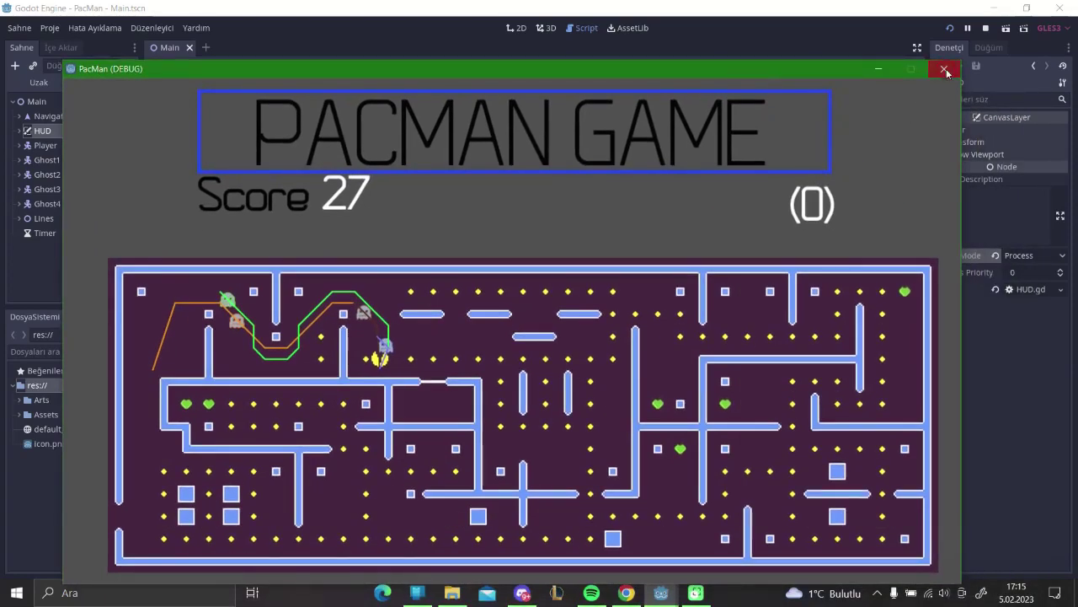
click(944, 69)
click(343, 179)
mouse_move(343, 179)
mouse_down()
mouse_move(438, 178)
mouse_move(345, 190)
mouse_up()
click(342, 189)
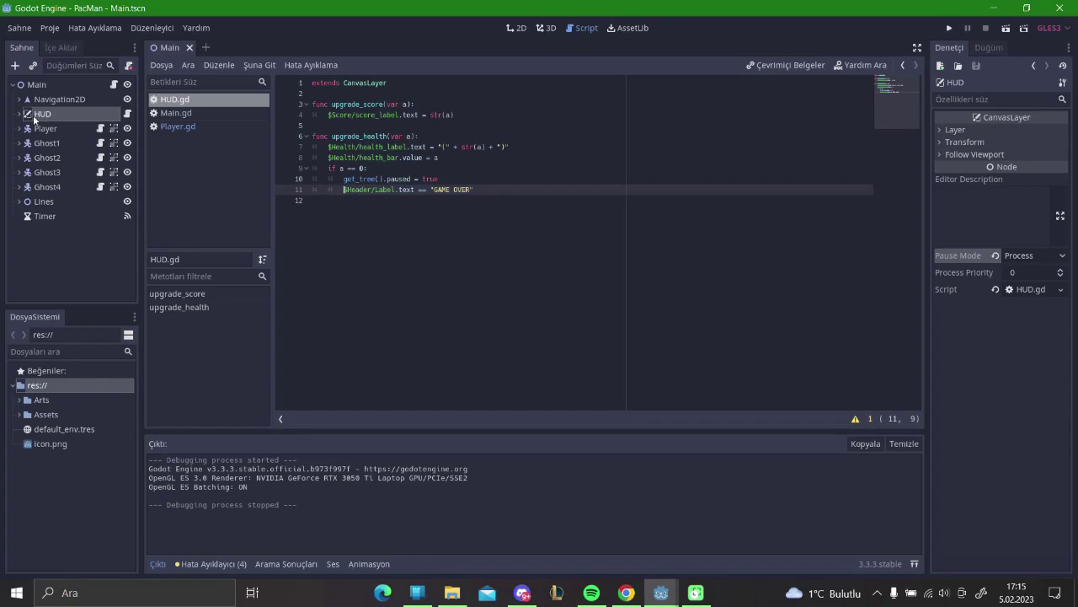
Reopen HUD.gd from the HUD node in the Scene dock.
click(19, 114)
click(54, 144)
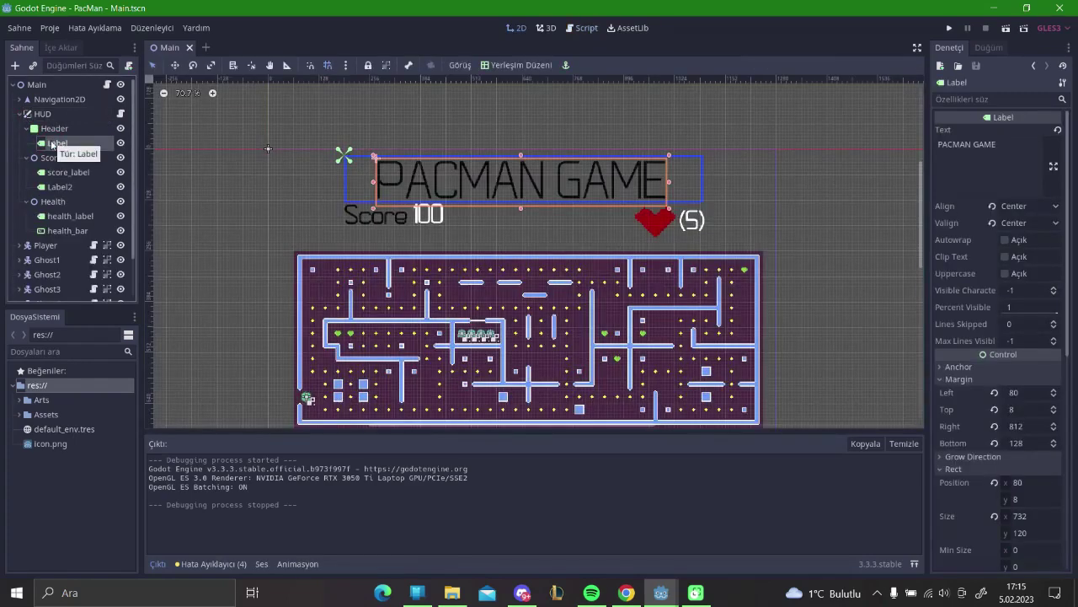
click(20, 115)
click(127, 113)
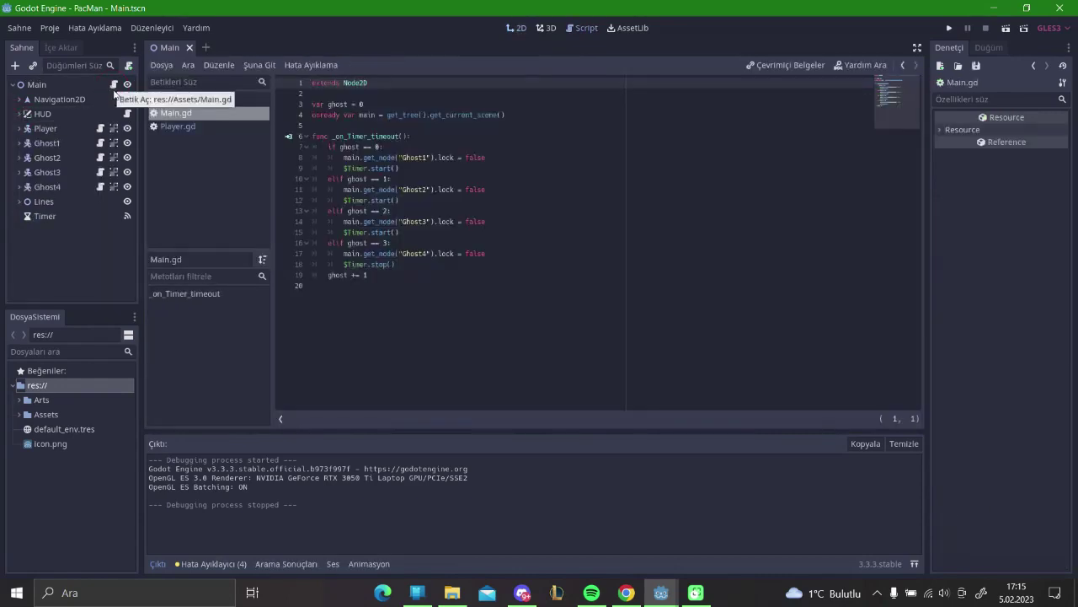
Change '==' to '=' on line 11 so the header label is assigned "GAME OVER".
click(403, 221)
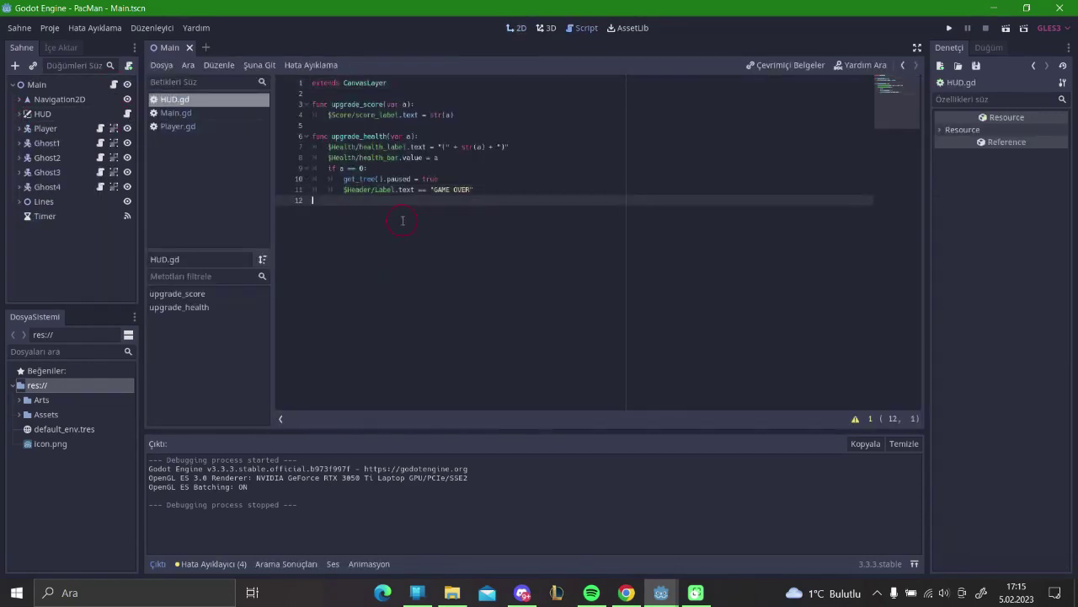
click(421, 191)
key(BackSpace)
click(467, 225)
click(433, 190)
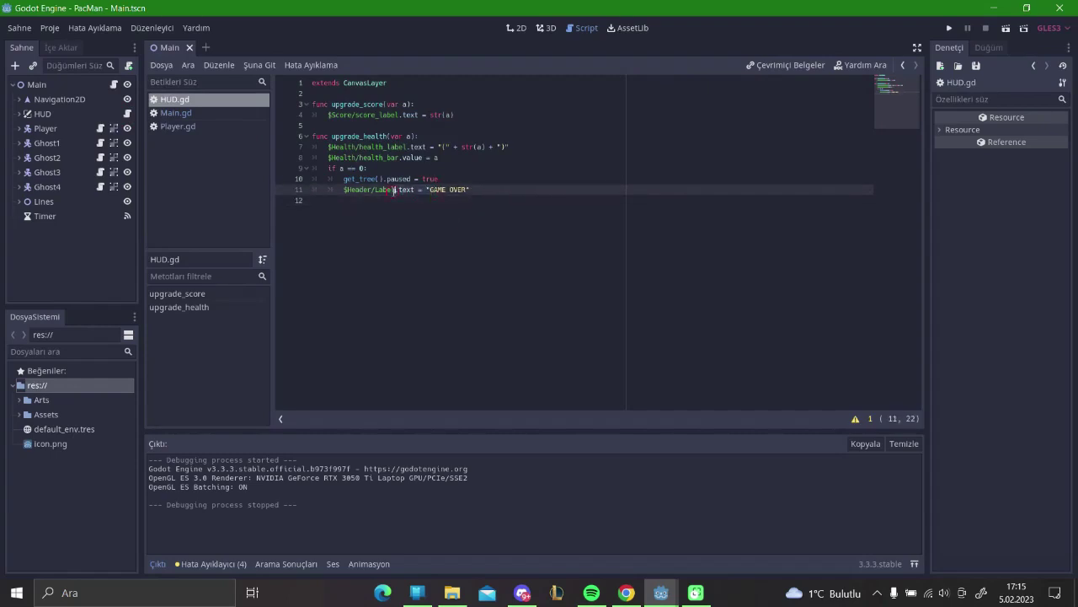
click(416, 178)
click(510, 186)
click(361, 168)
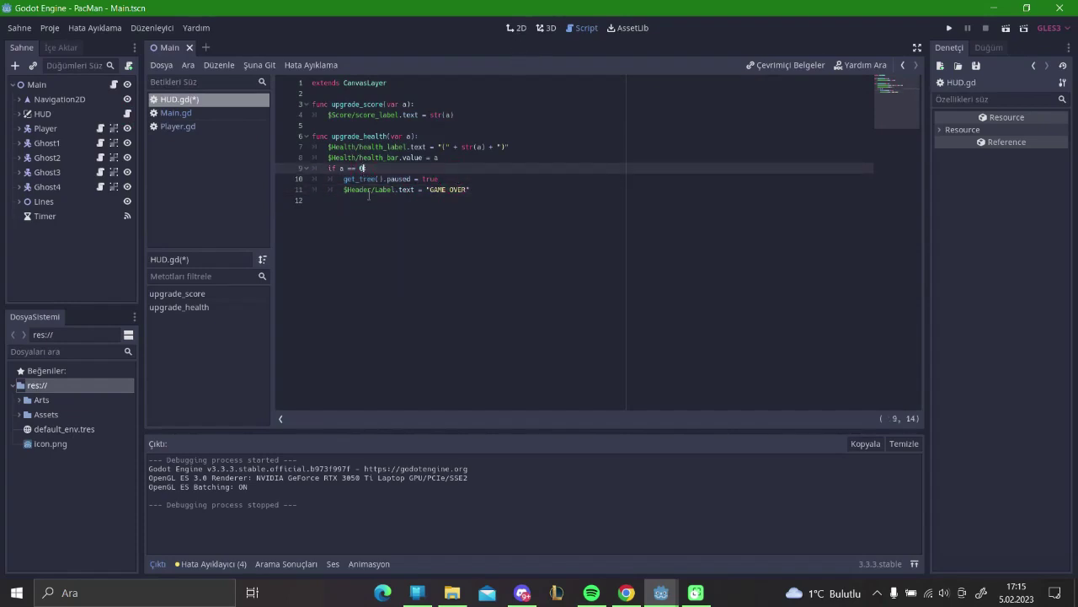
text(4)
Save and run the game, steer Pac-Man into a ghost until GAME OVER appears, then close it.
key(F5)
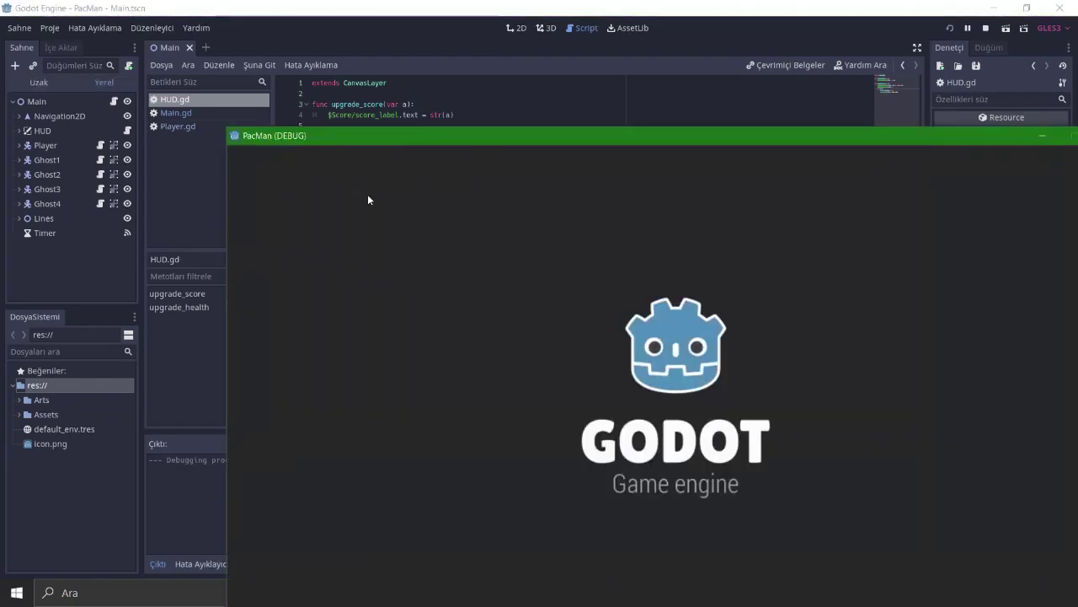
key(Up)
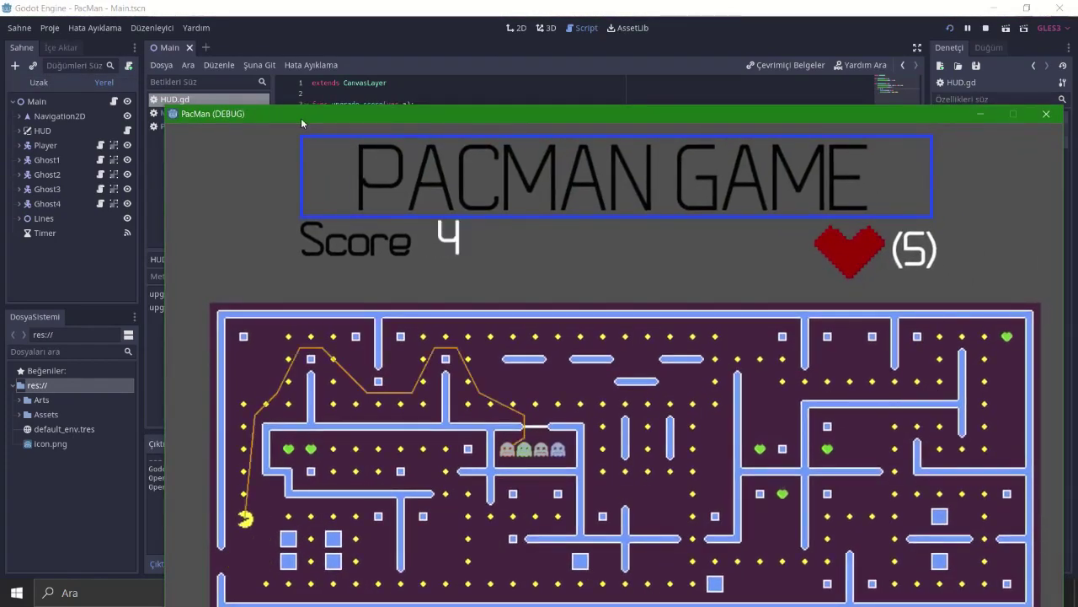
key(Right)
key(Up)
key(Right)
key(Down)
key(Right)
key(Up)
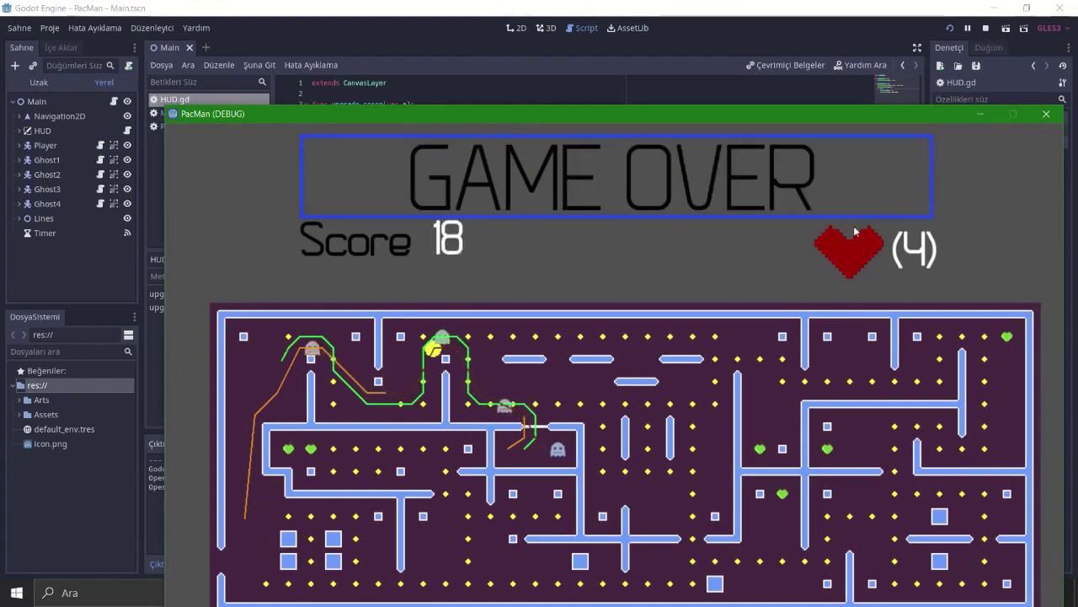
click(1046, 115)
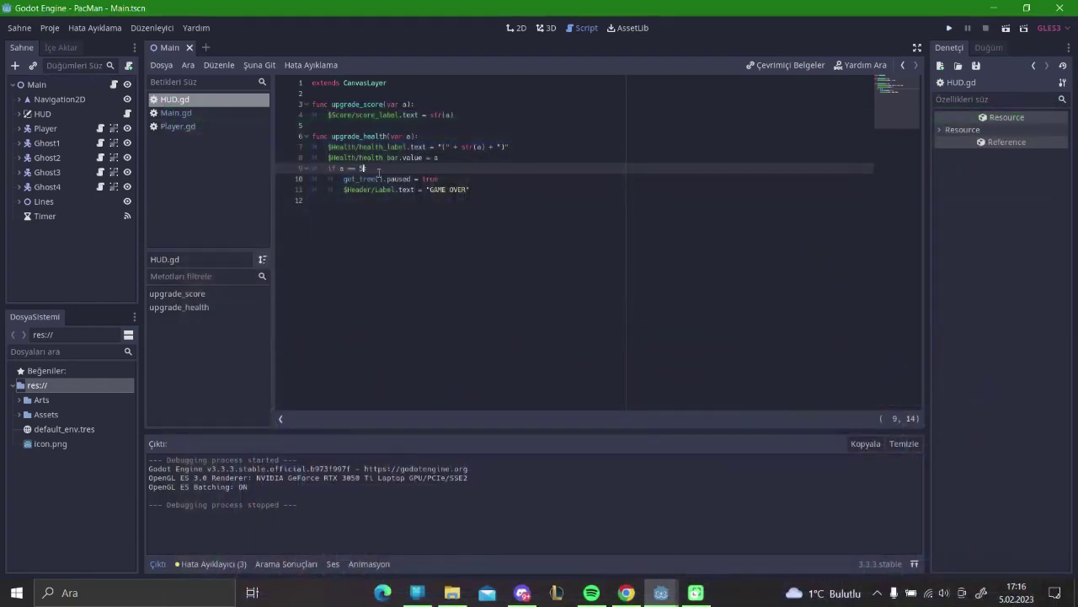
Restore the 'if a == 4:' condition in HUD.gd and return to the 2D scene view.
text(:)
click(427, 190)
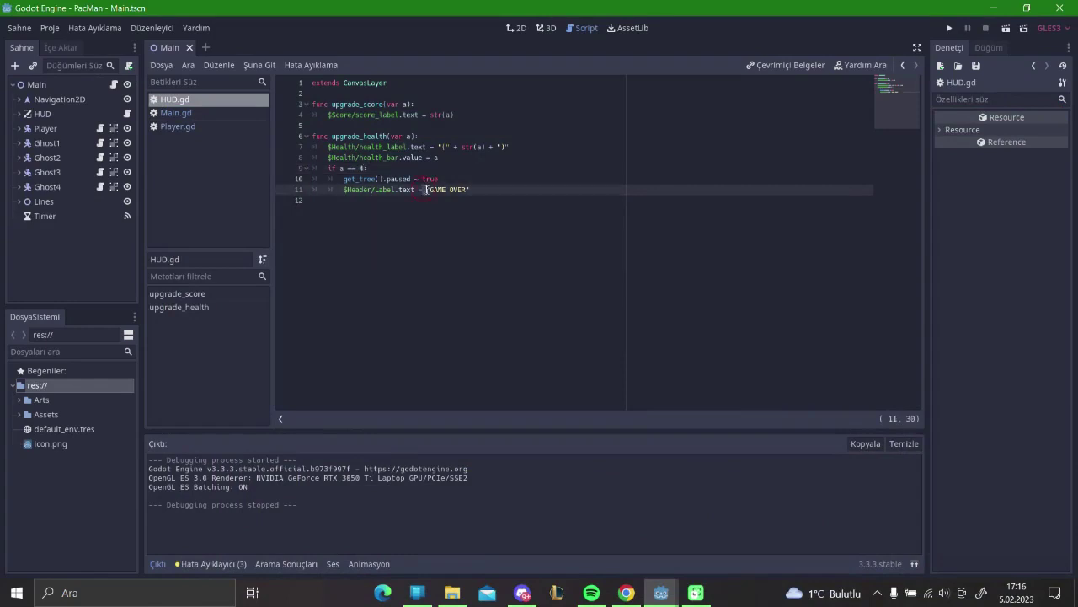
click(434, 179)
click(436, 169)
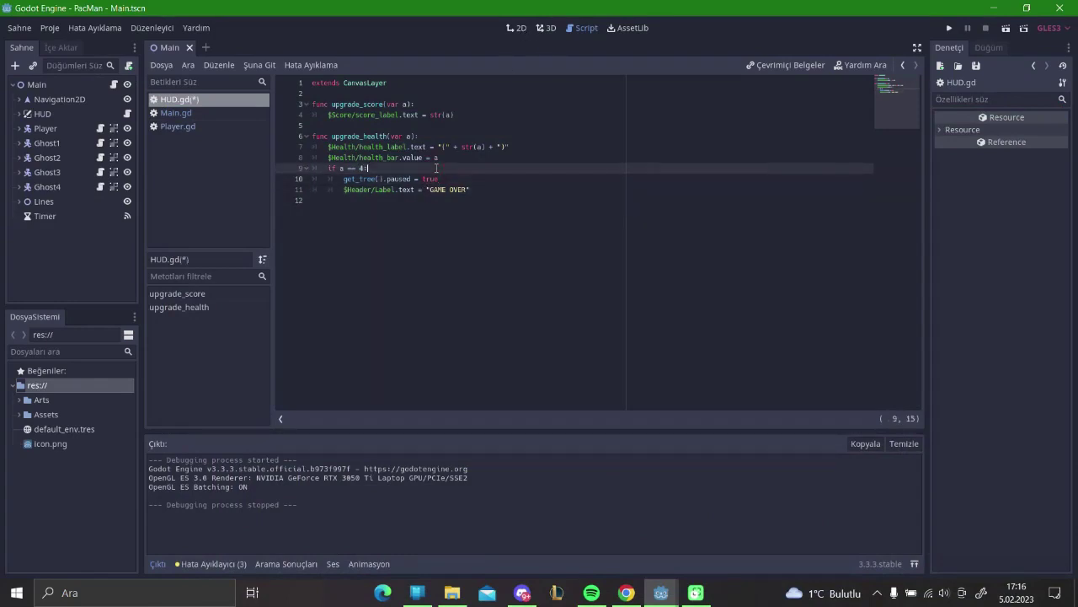
click(516, 31)
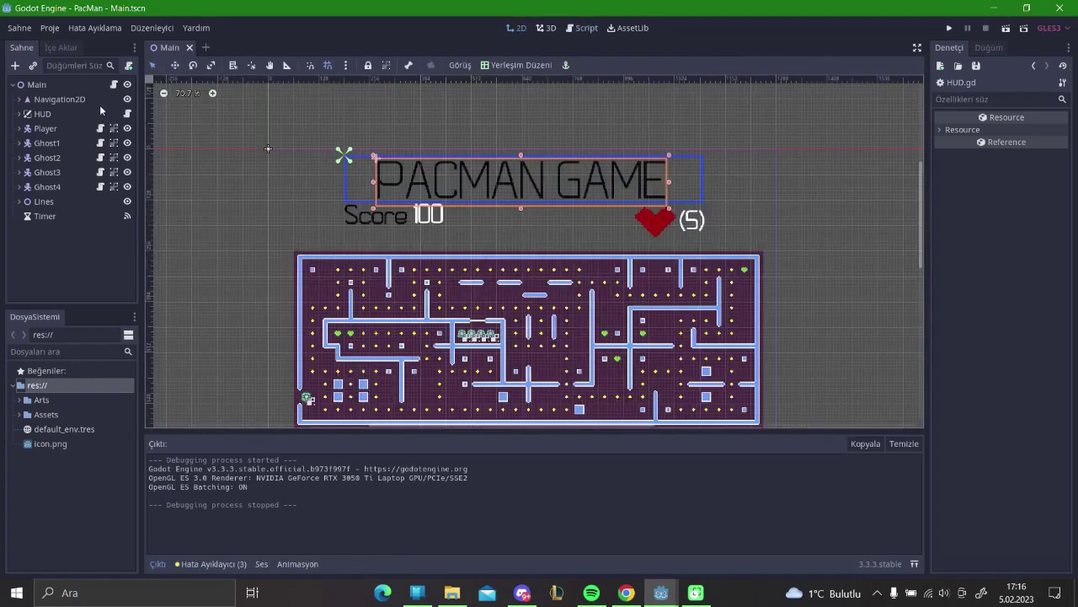
Add a visible WindowDialog child under HUD and drag it to the middle of the maze.
click(65, 114)
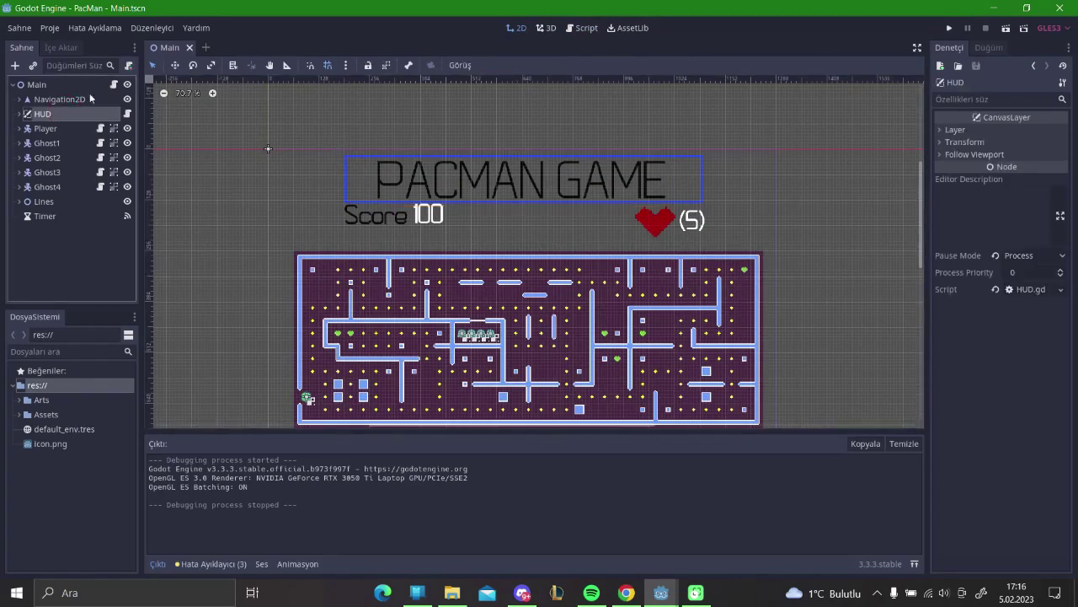
click(20, 114)
right_click(54, 114)
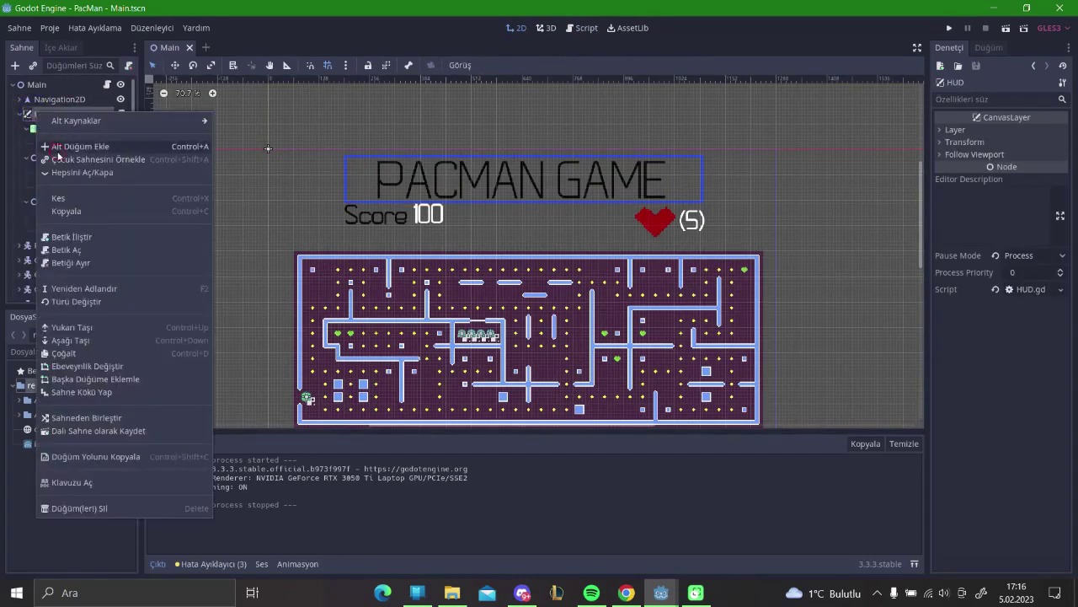
click(93, 146)
key(BackSpace)
text(pop)
key(Down)
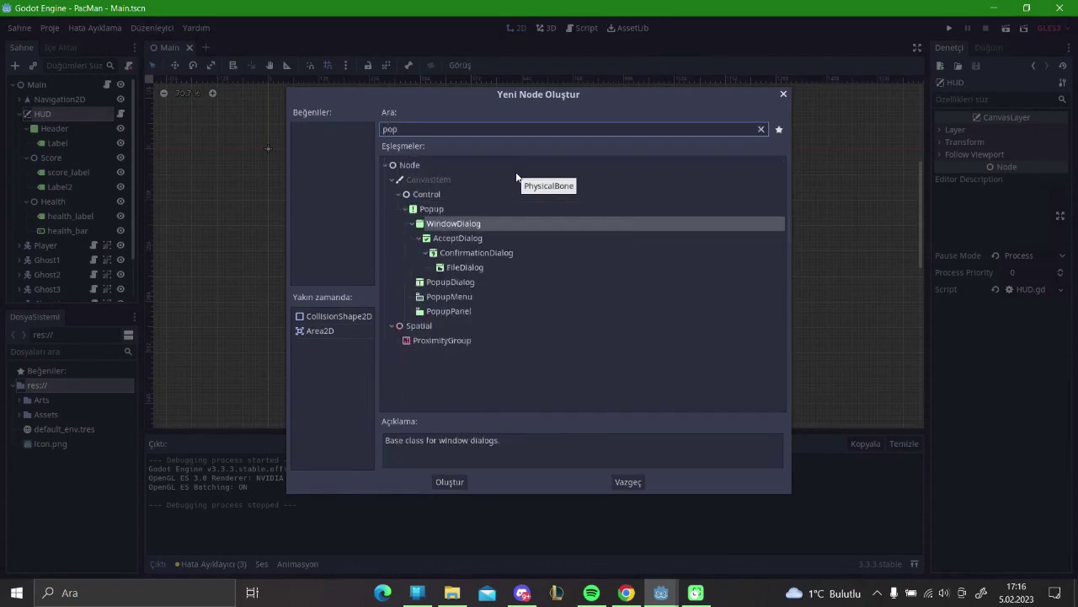
key(Return)
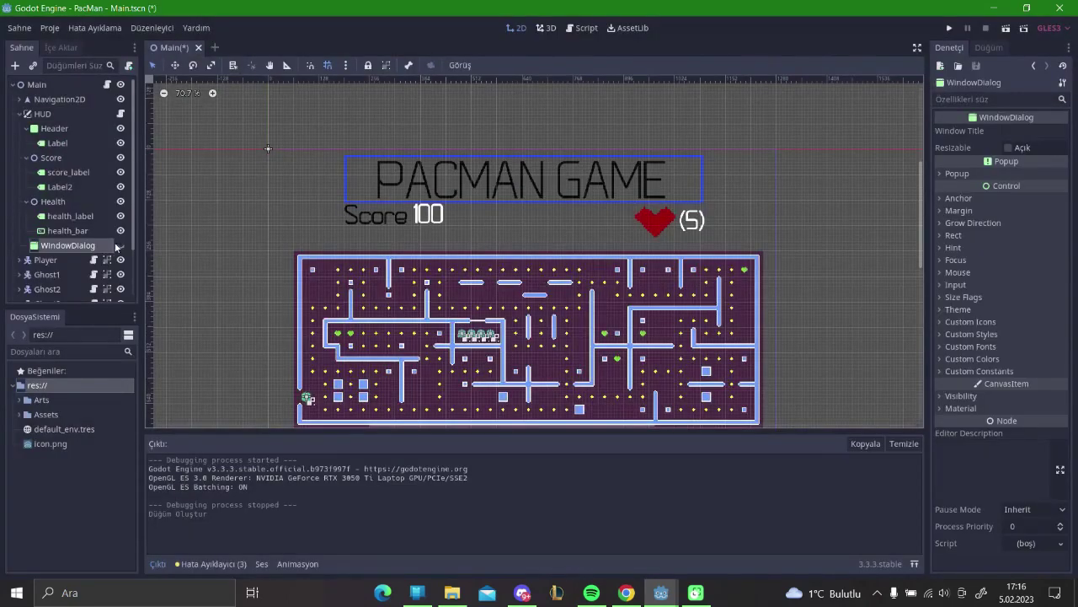
click(120, 245)
mouse_move(278, 156)
mouse_down()
mouse_move(447, 282)
mouse_move(625, 385)
mouse_up()
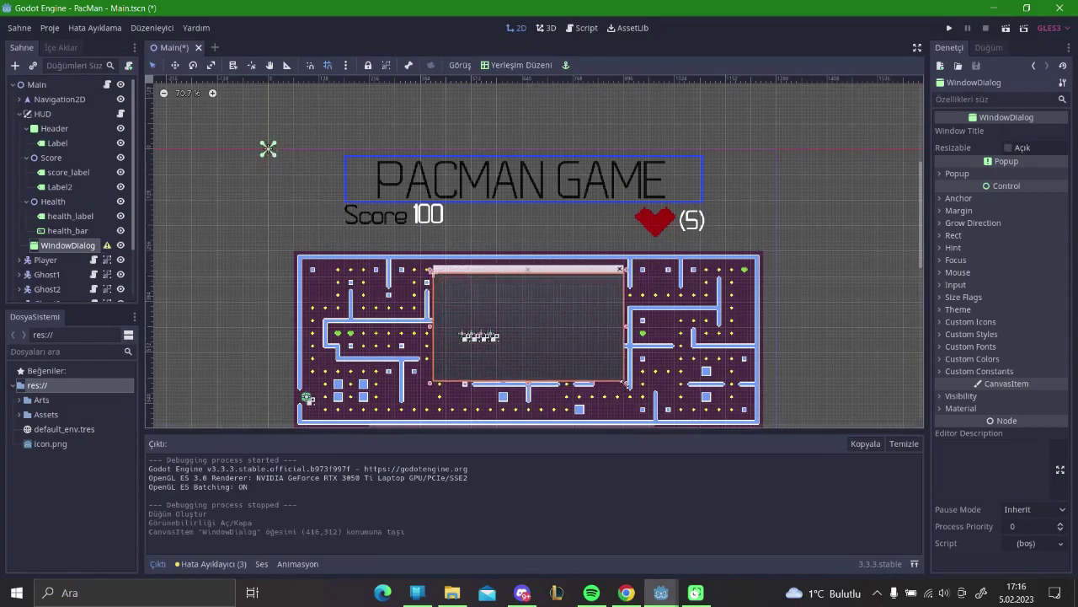
Add a Button child node inside the WindowDialog.
right_click(82, 245)
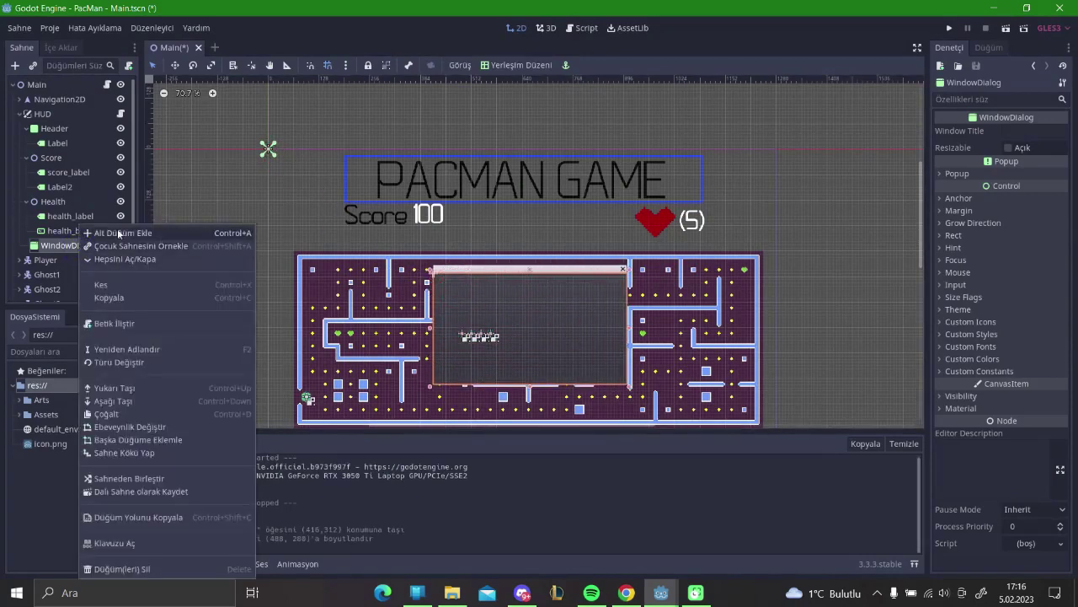
click(118, 233)
text(buton)
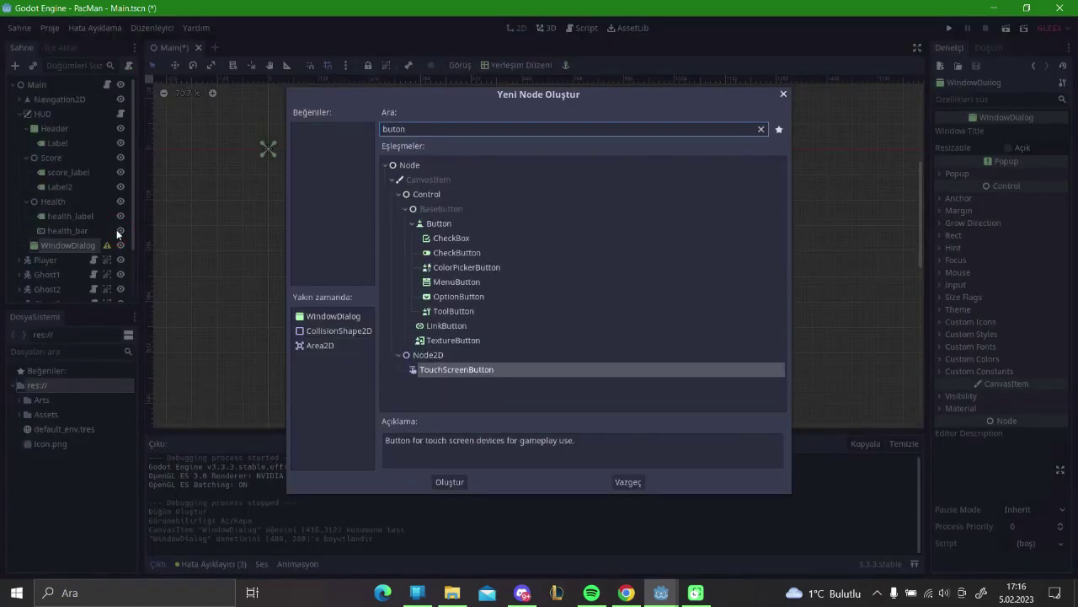
key(Up)
key(Up)
key(Up)
key(Up)
key(Up)
key(Up)
key(Up)
key(Up)
key(Up)
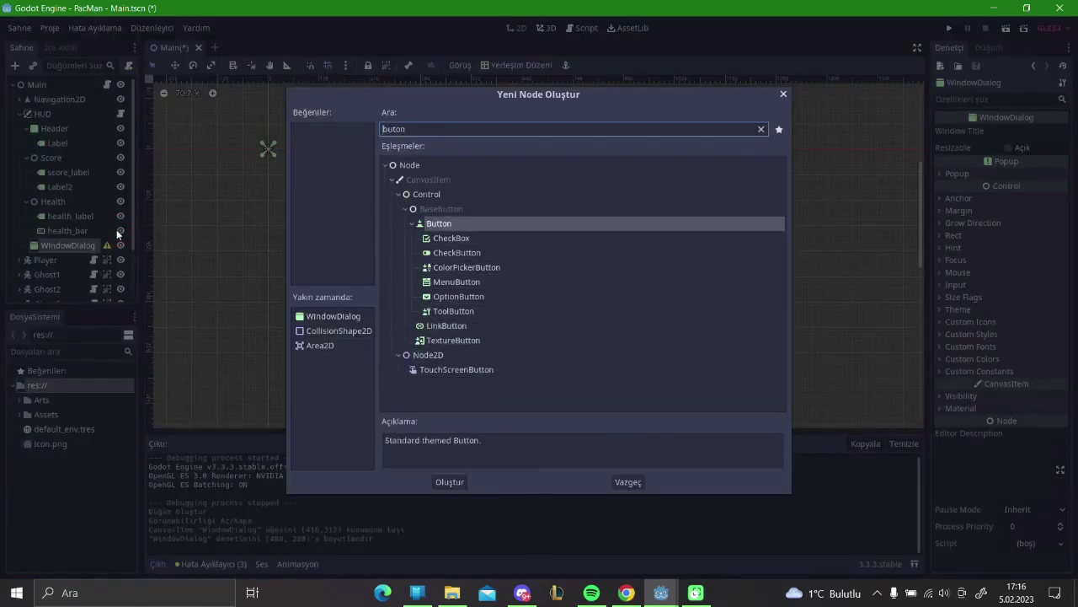
key(Return)
scroll(458, 306, up, 5)
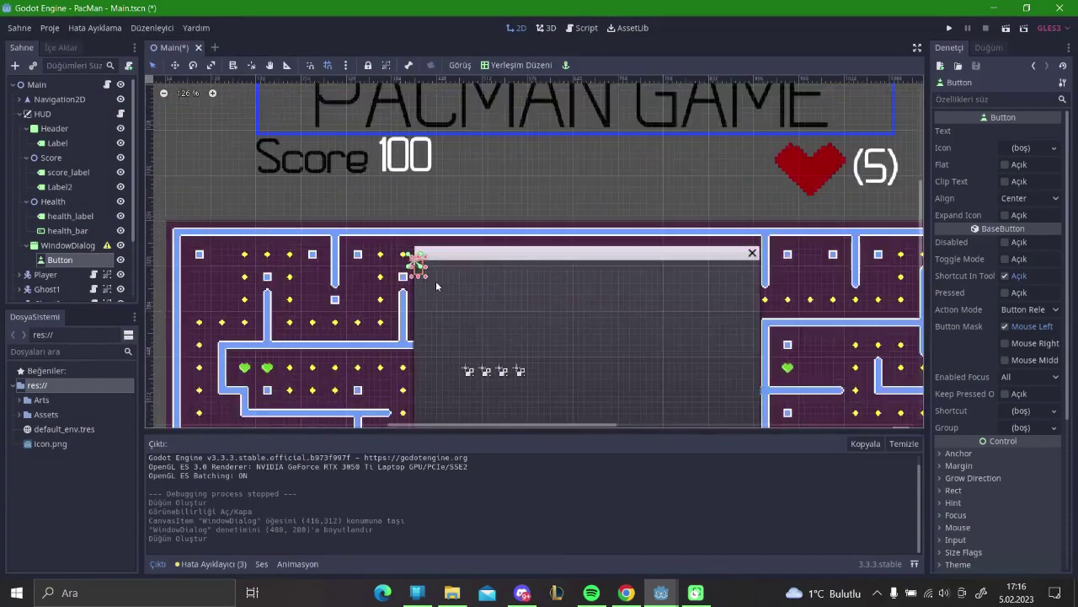
Set the button's text to 'Çıkış'.
scroll(437, 282, up, 3)
click(1024, 133)
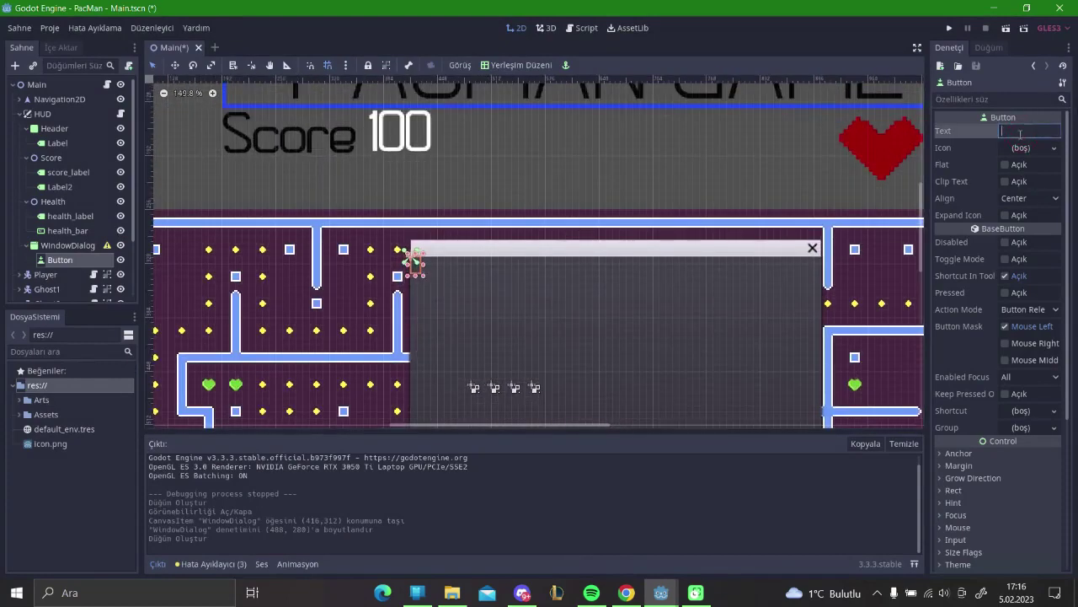
key(Caps_Lock)
text(Ç)
key(Caps_Lock)
text(ıkış)
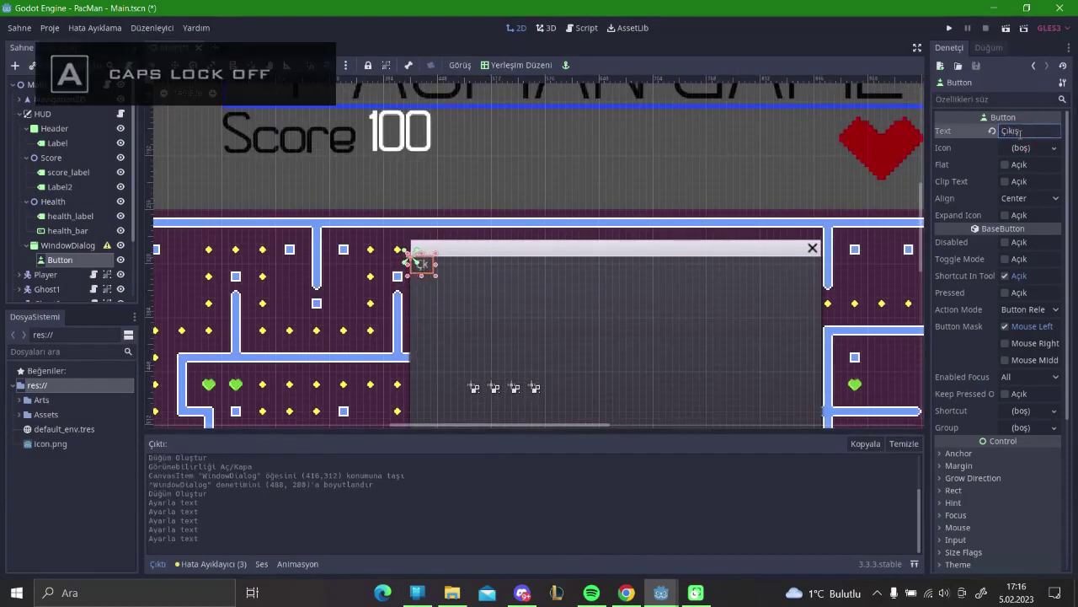
Give the button a new DynamicFont custom font override.
scroll(979, 301, down, 3)
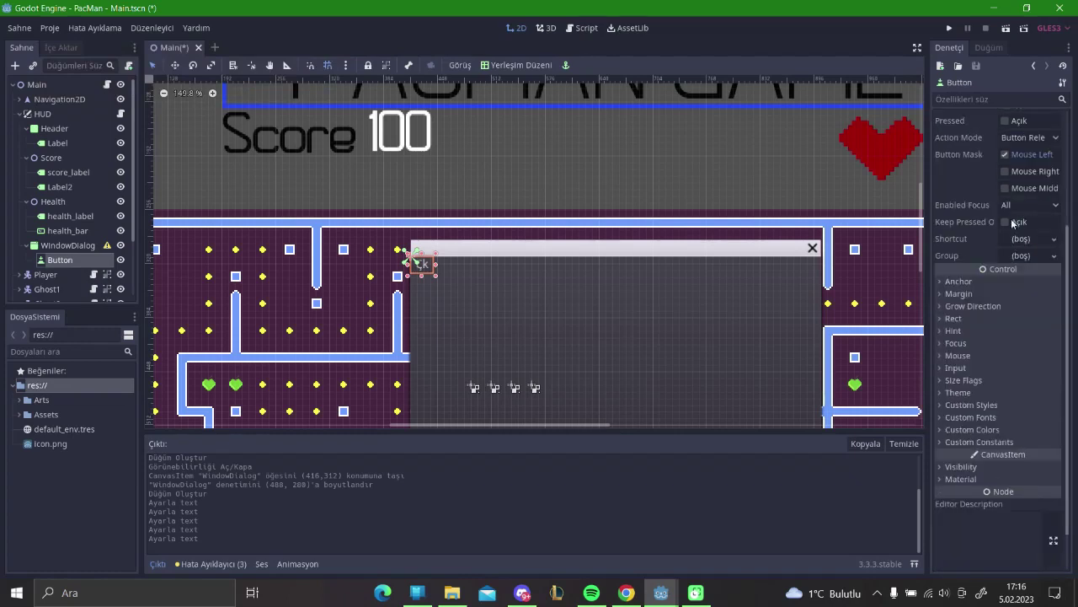
click(960, 417)
click(1032, 430)
click(1015, 450)
click(1024, 430)
Load Savec-gxew6.ttf from the Arts folder as the dynamic font's data.
scroll(1023, 440, down, 2)
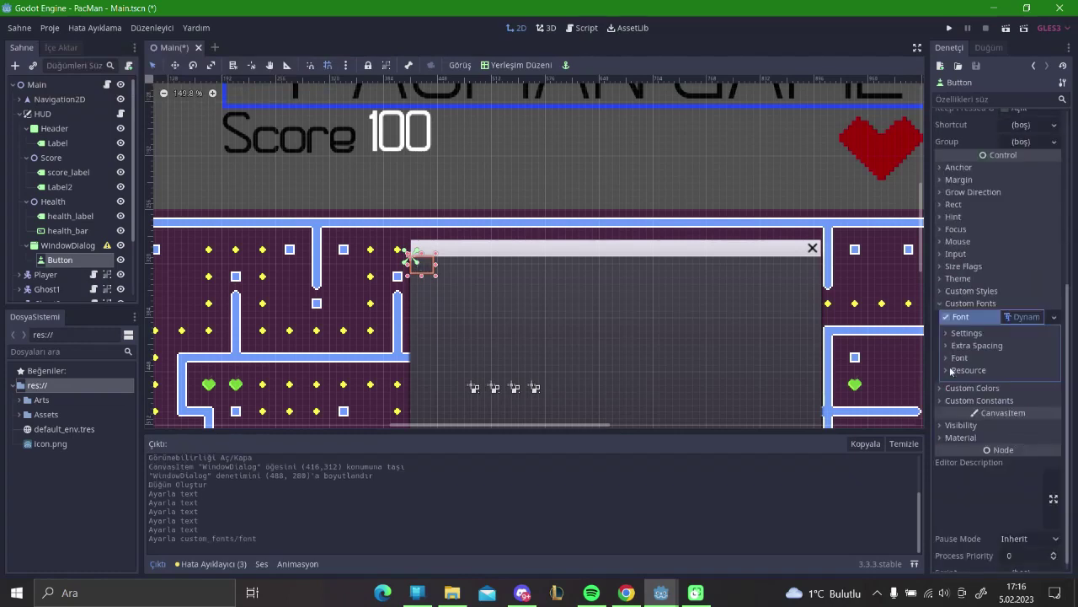
click(960, 358)
click(1028, 371)
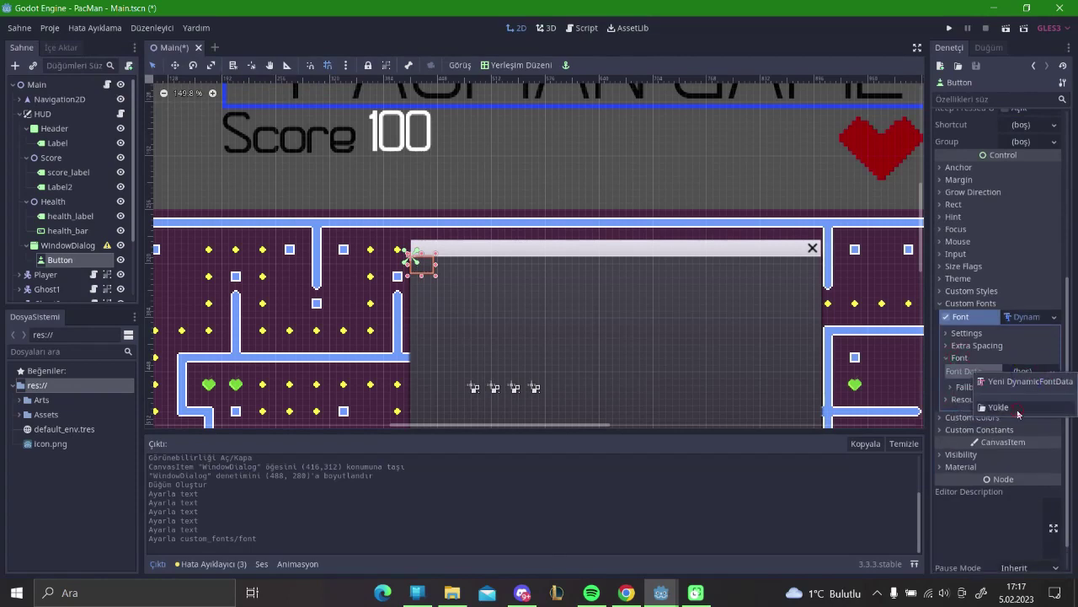
click(998, 407)
double_click(366, 163)
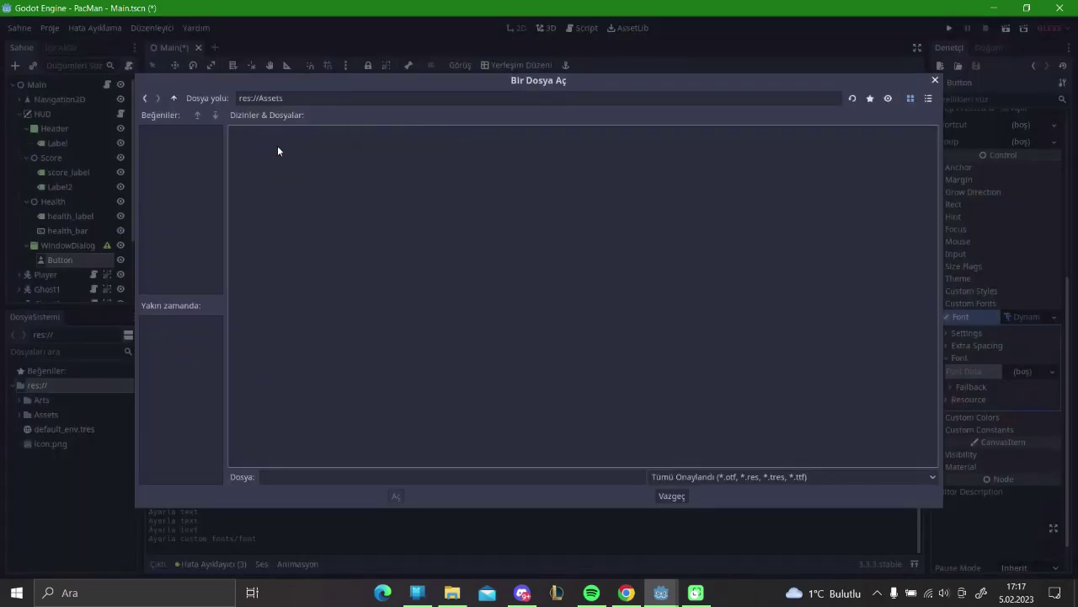
click(172, 98)
double_click(326, 166)
click(327, 168)
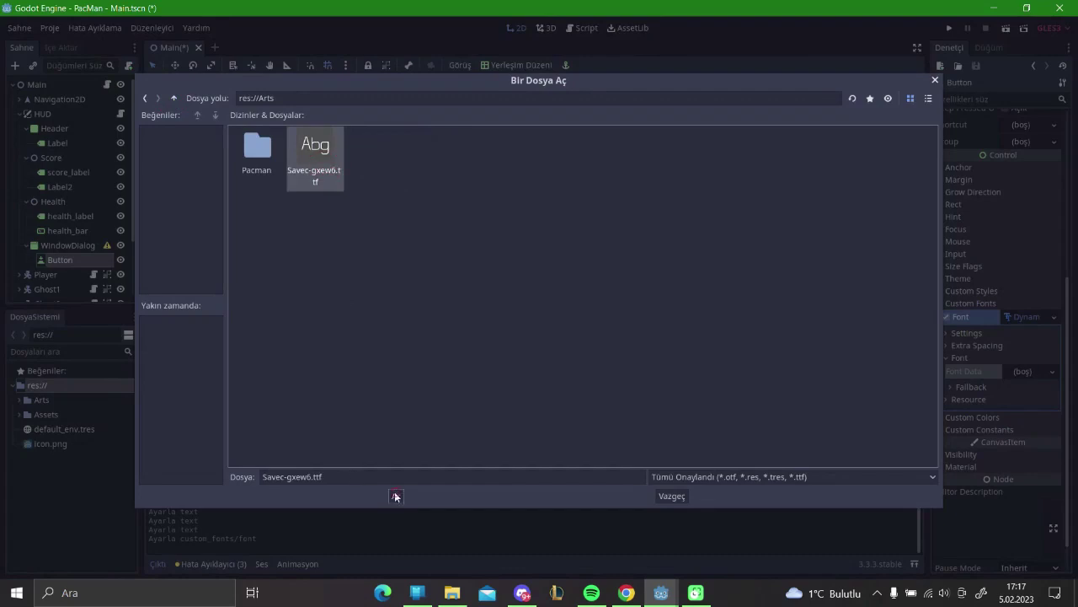
click(396, 497)
Set the font size to 60 and widen the button.
click(968, 332)
click(1038, 347)
text(60)
key(Return)
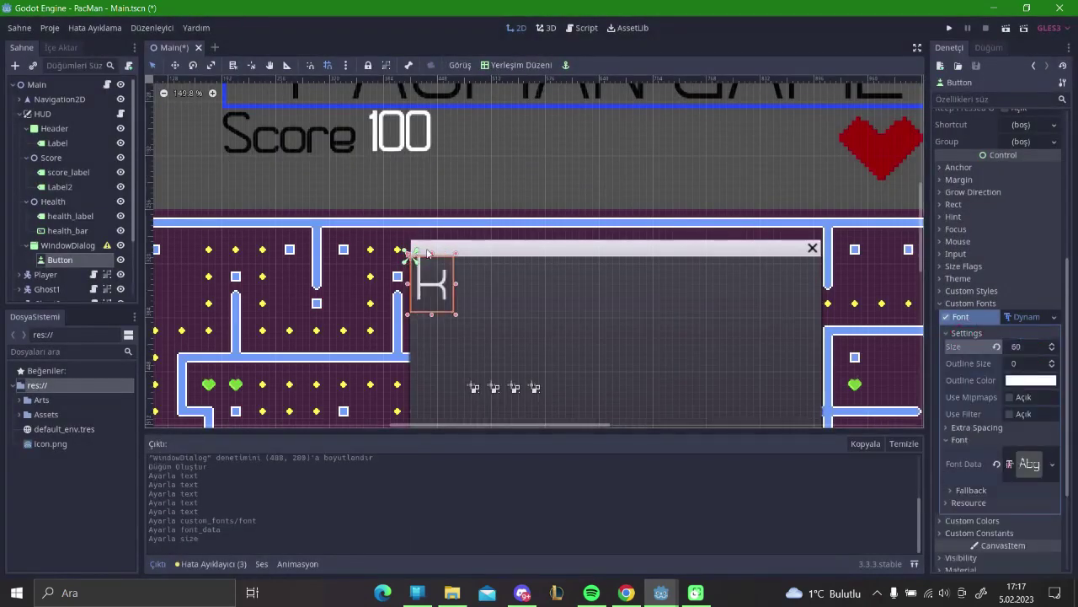
drag(456, 284, 749, 308)
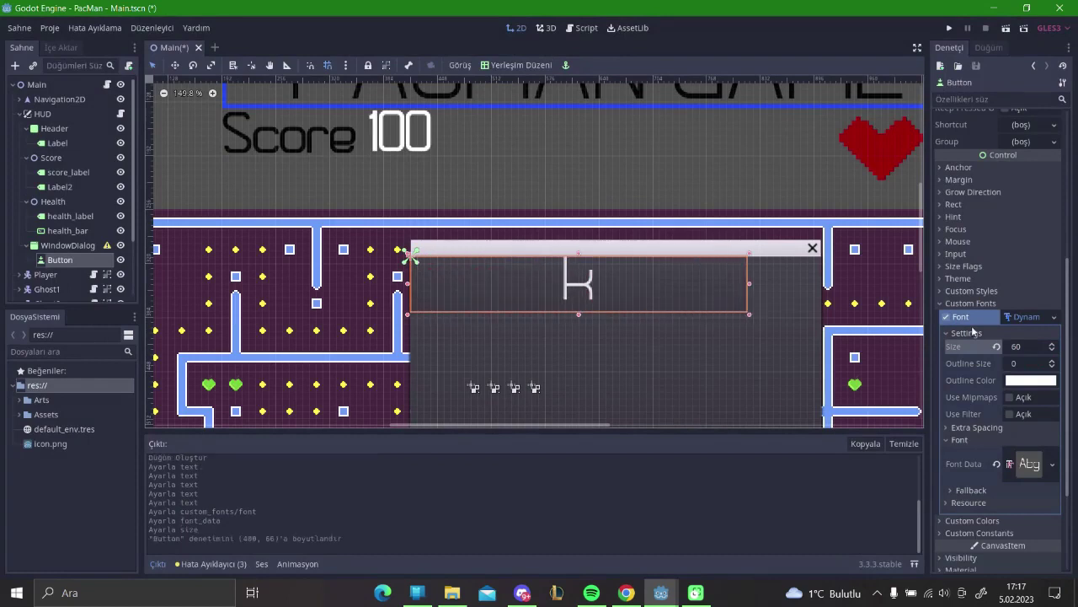
Change the button text to 'exit' and move the button down and right in the dialog.
scroll(969, 253, up, 10)
click(949, 131)
key(Caps_Lock)
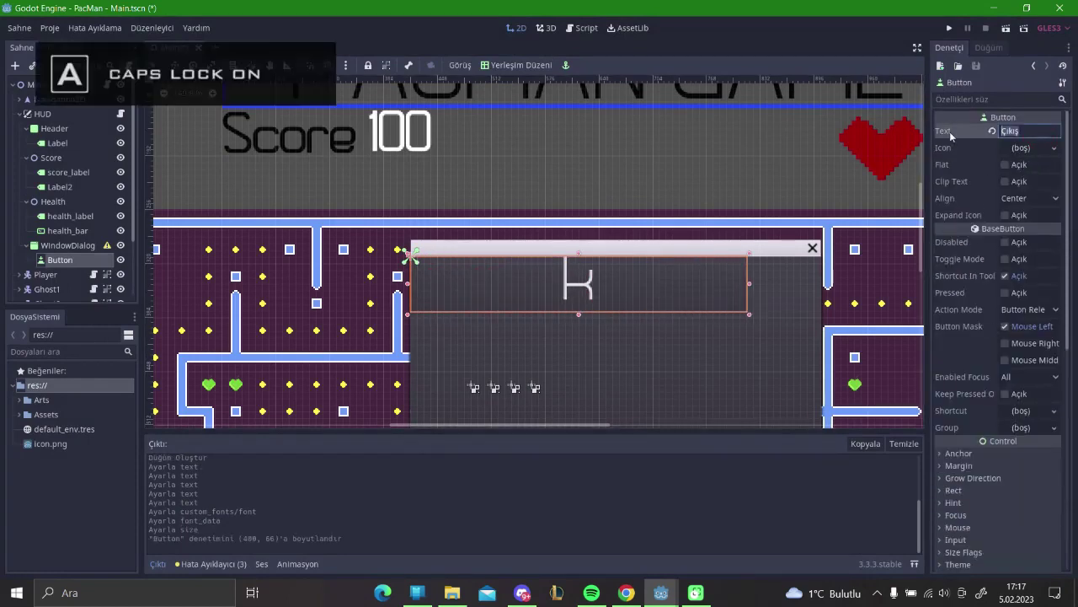
text(EXI)
key(BackSpace)
text(IT)
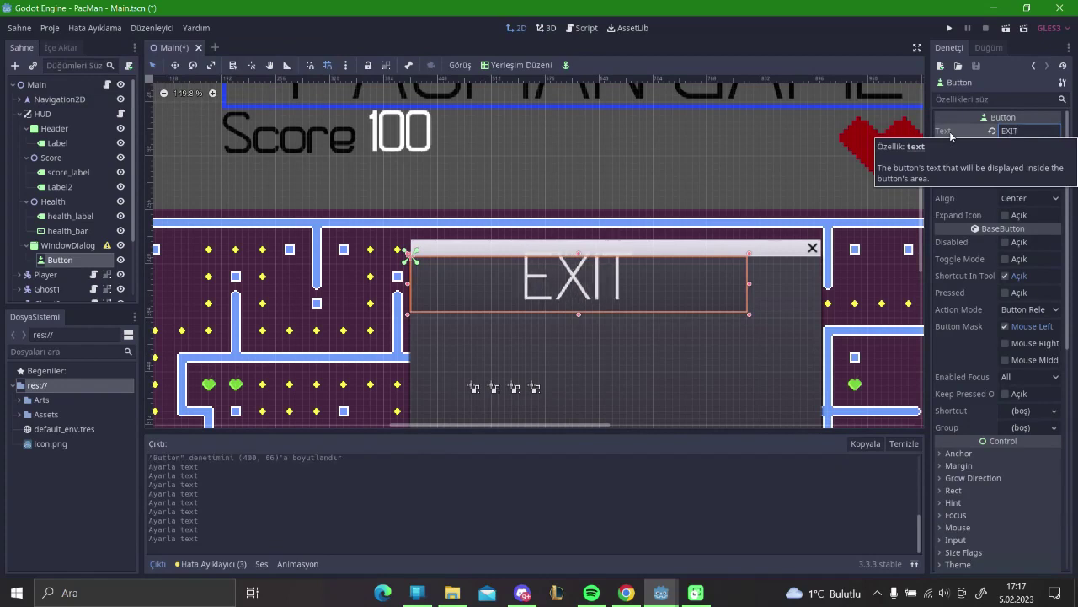
key(ctrl+a)
key(Caps_Lock)
key(BackSpace)
text(exi)
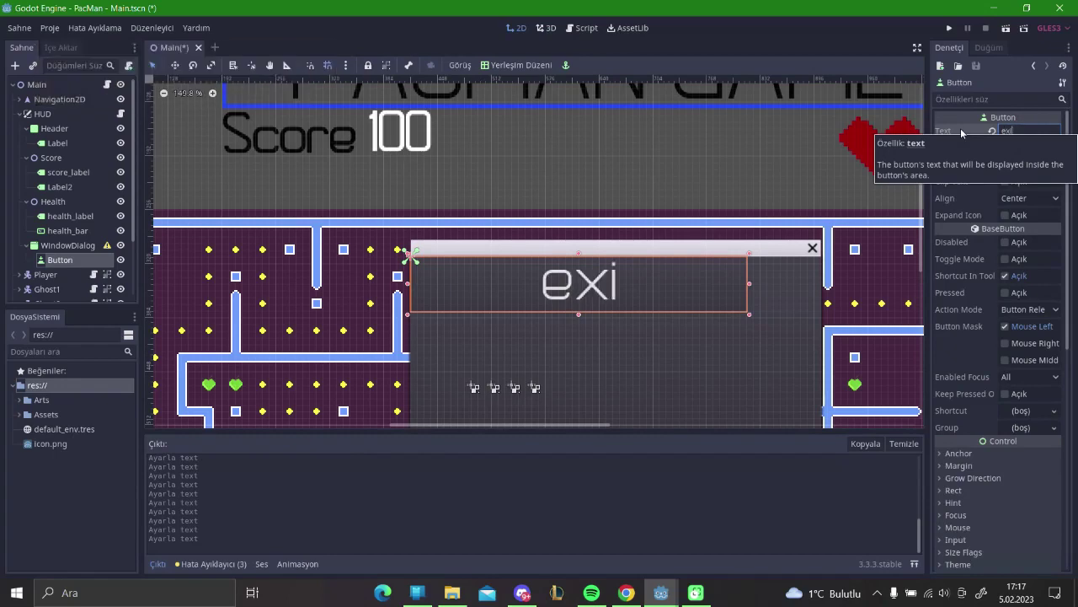
text(t)
drag(700, 284, 725, 309)
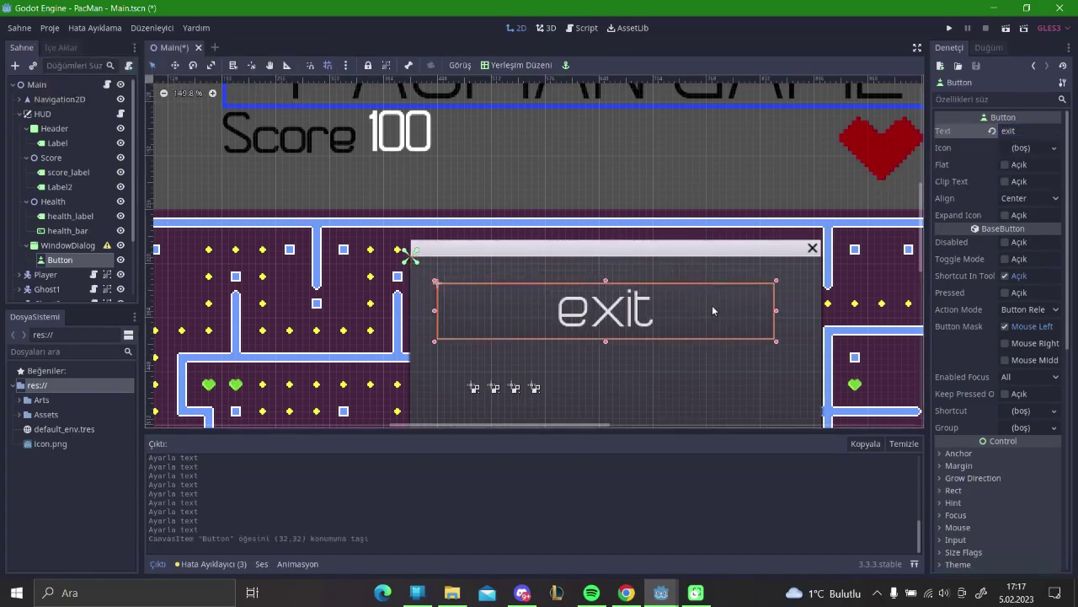
Change the button text to uppercase 'EXIT'.
scroll(714, 261, down, 1)
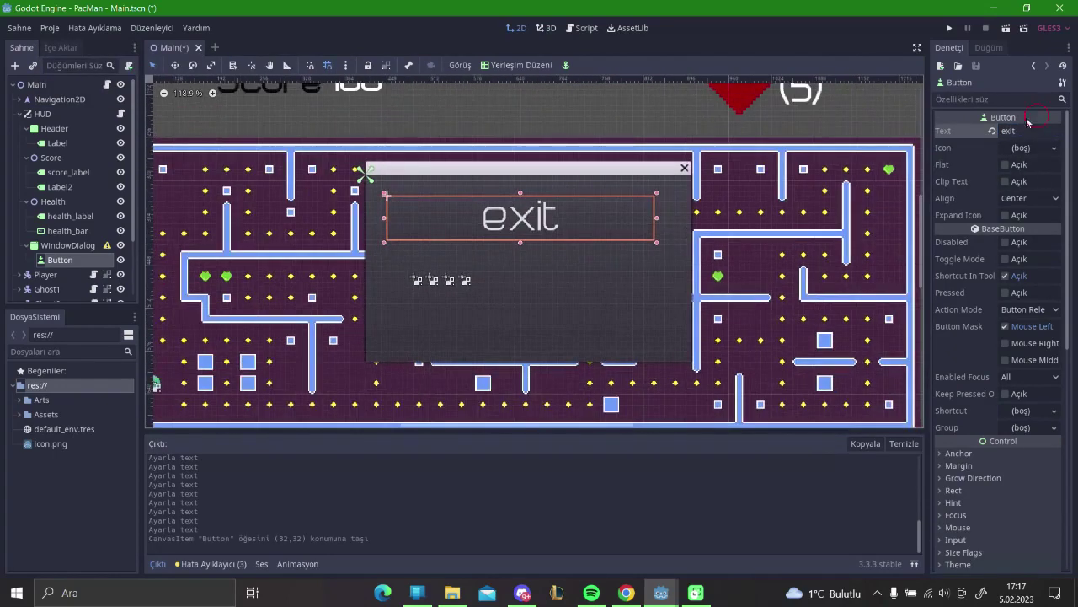
key(ctrl+a)
key(Caps_Lock)
text(EXIT)
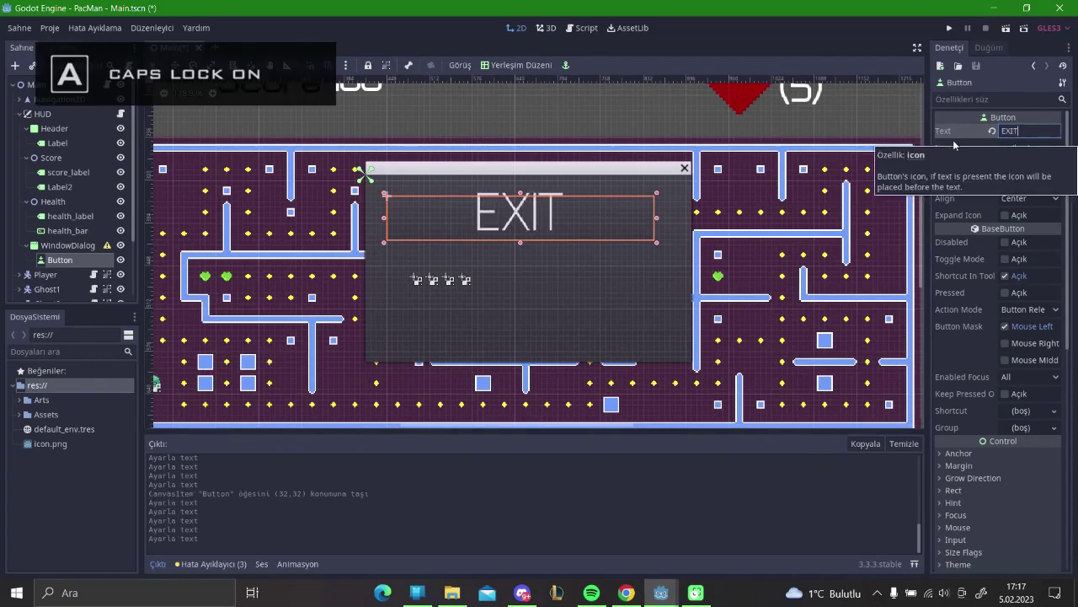
key(Caps_Lock)
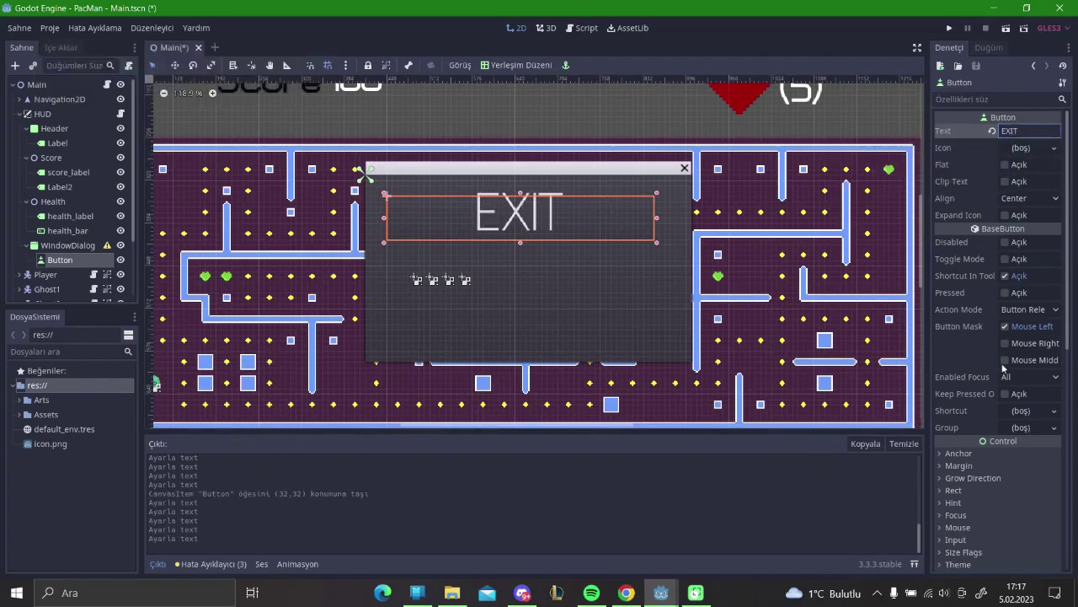
Set the font size to 40, then narrow the EXIT button and centre it near the dialog top.
scroll(1024, 253, down, 5)
click(1027, 460)
text(40)
key(Return)
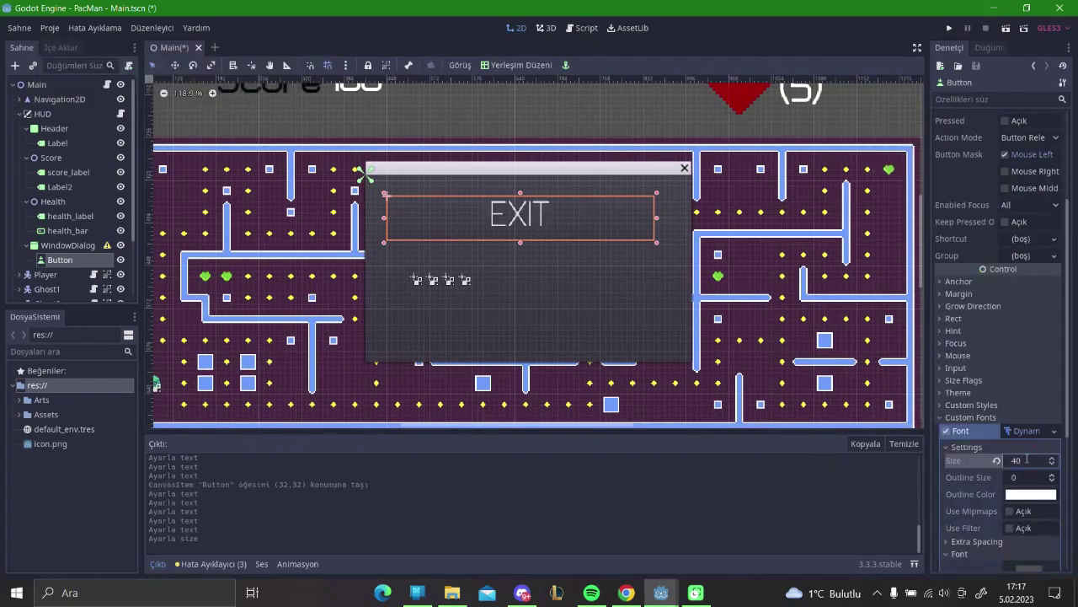
scroll(598, 379, down, 1)
scroll(598, 379, down, 1)
drag(640, 269, 562, 269)
drag(501, 284, 562, 275)
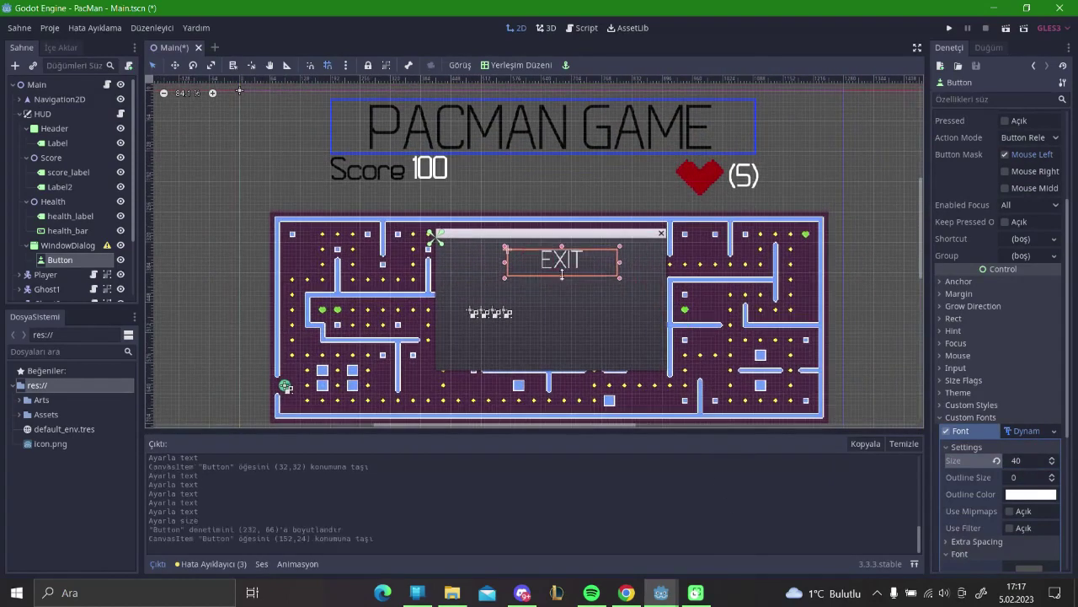
Set the dynamic font's Extra Spacing Top to 10.
click(1022, 431)
click(1022, 431)
click(966, 429)
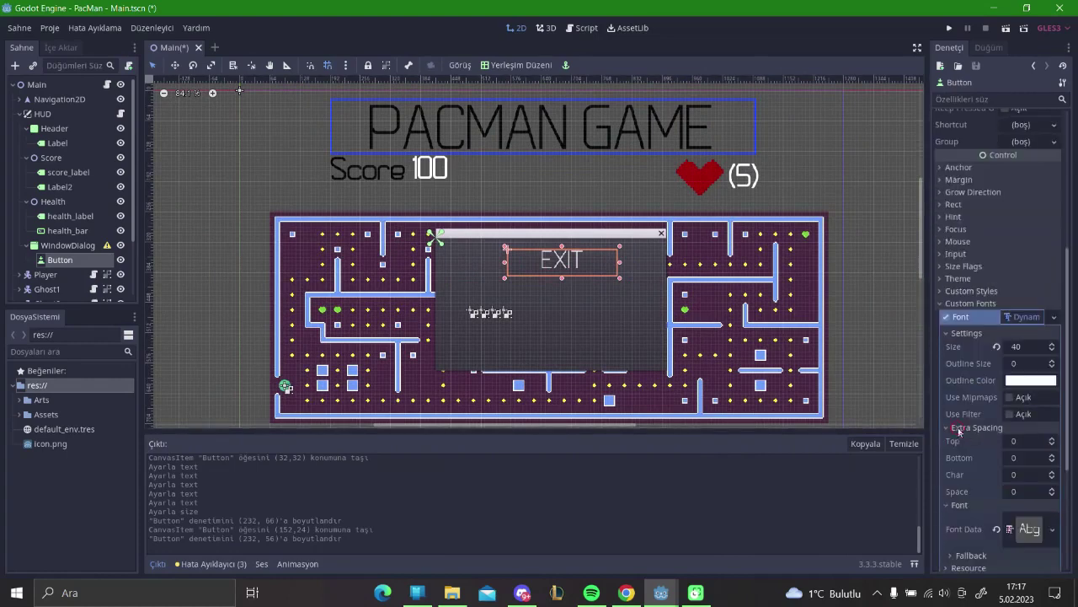
click(1023, 440)
text(0)
key(Return)
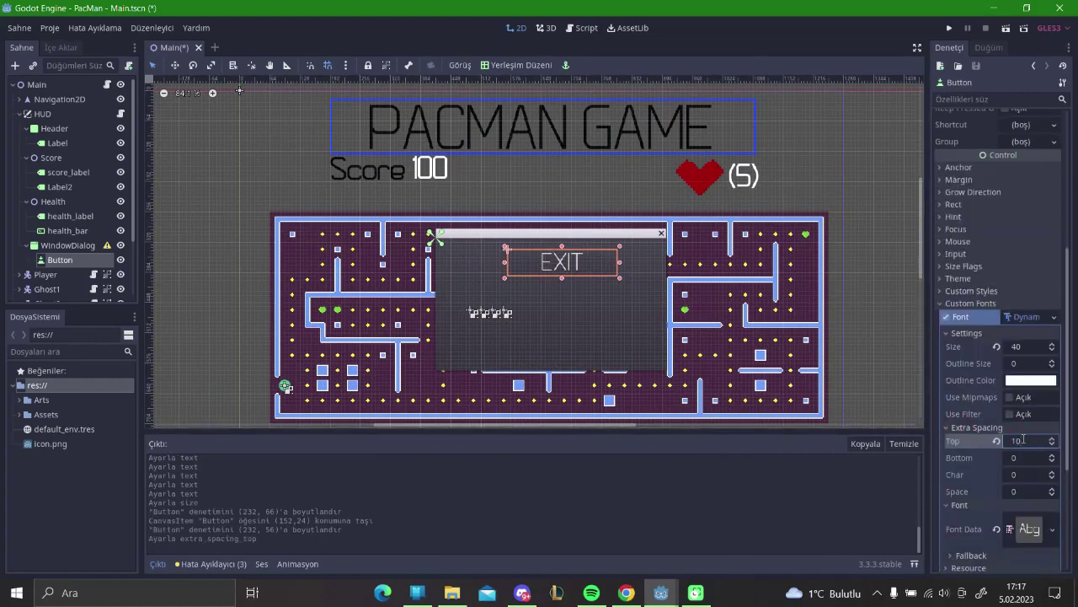
click(1026, 317)
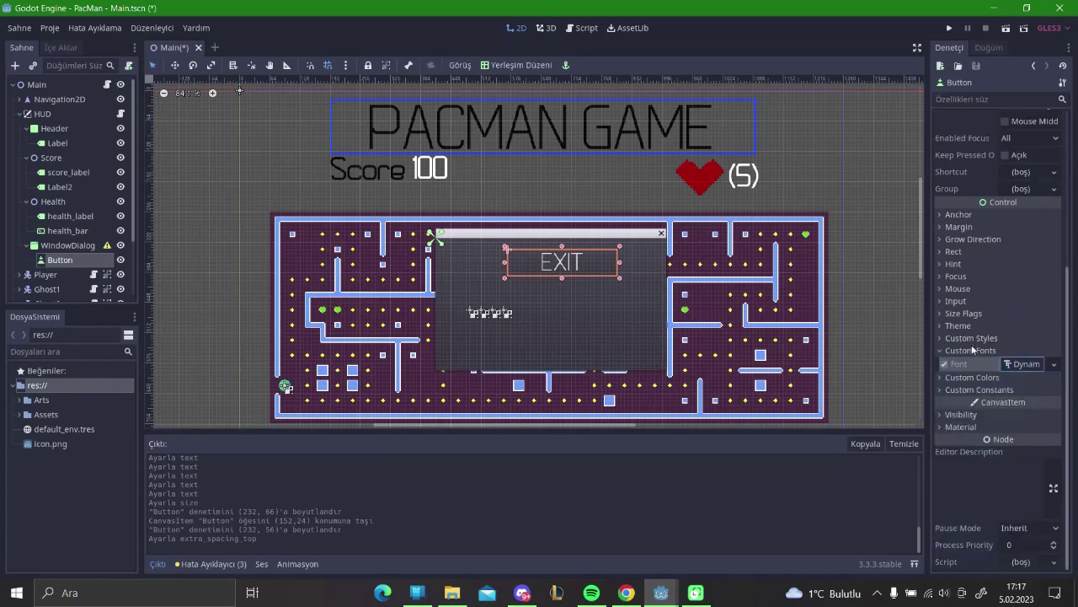
click(969, 349)
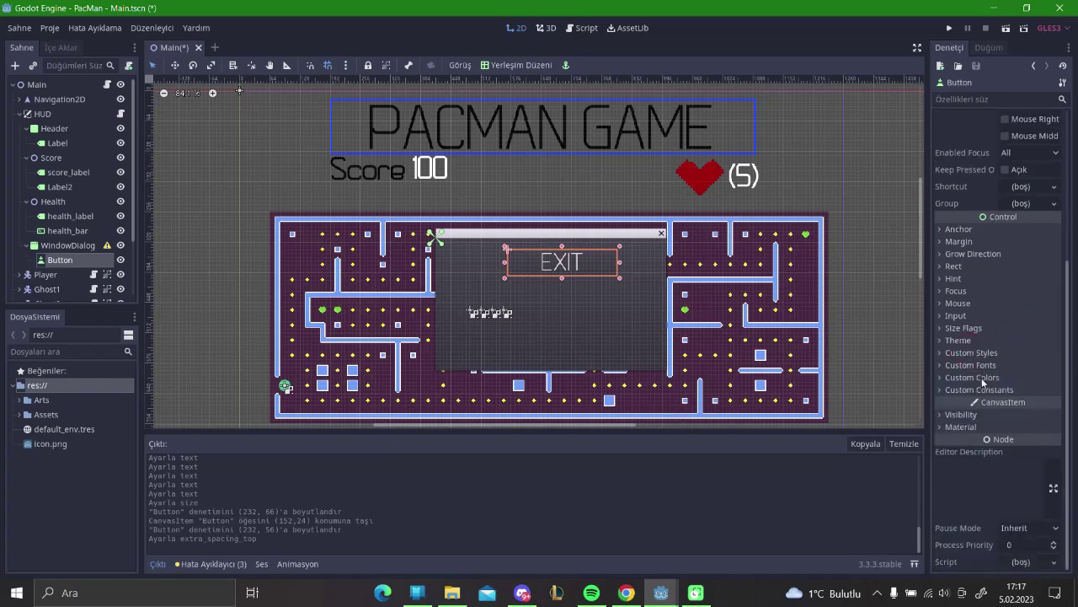
click(972, 354)
Give EXIT a new StyleBoxFlat Normal style with Draw Center off, and shift it slightly left.
click(964, 355)
click(964, 355)
click(1028, 433)
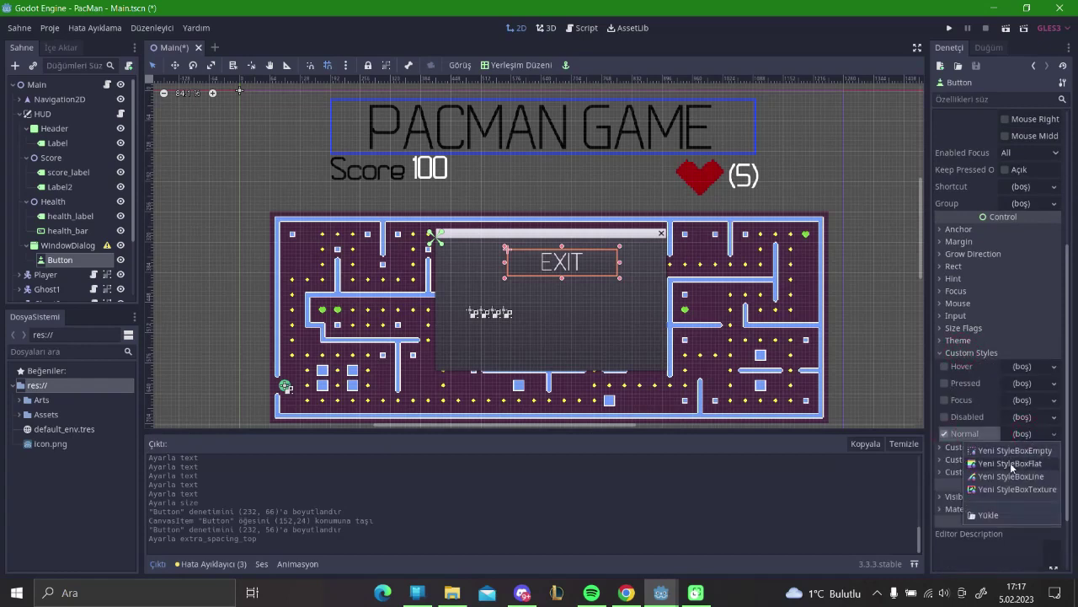
click(1010, 463)
click(1030, 434)
scroll(1024, 449, down, 3)
scroll(1024, 454, down, 1)
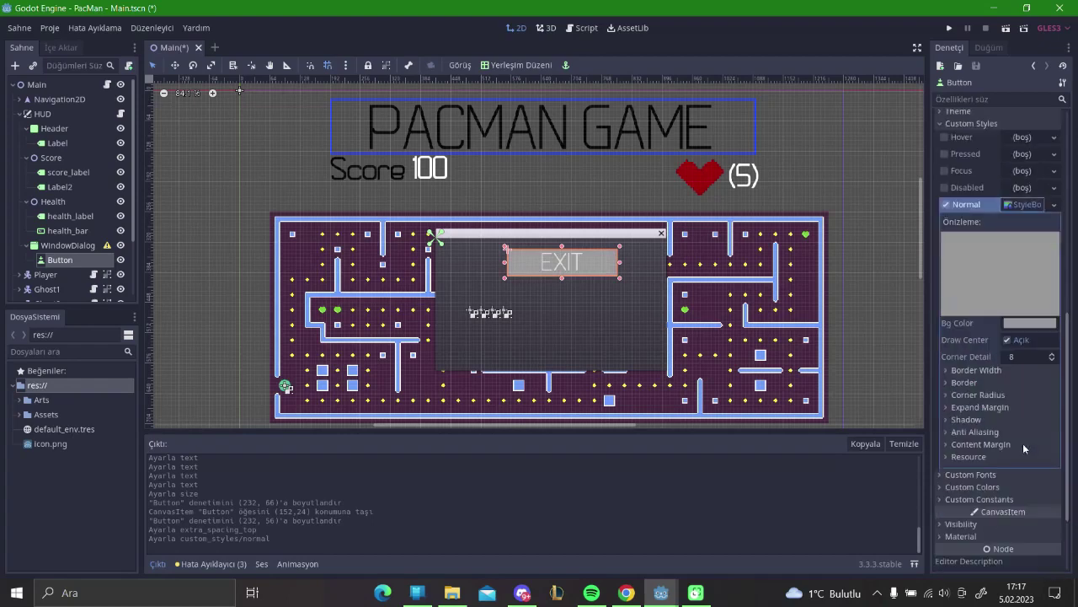
click(1005, 340)
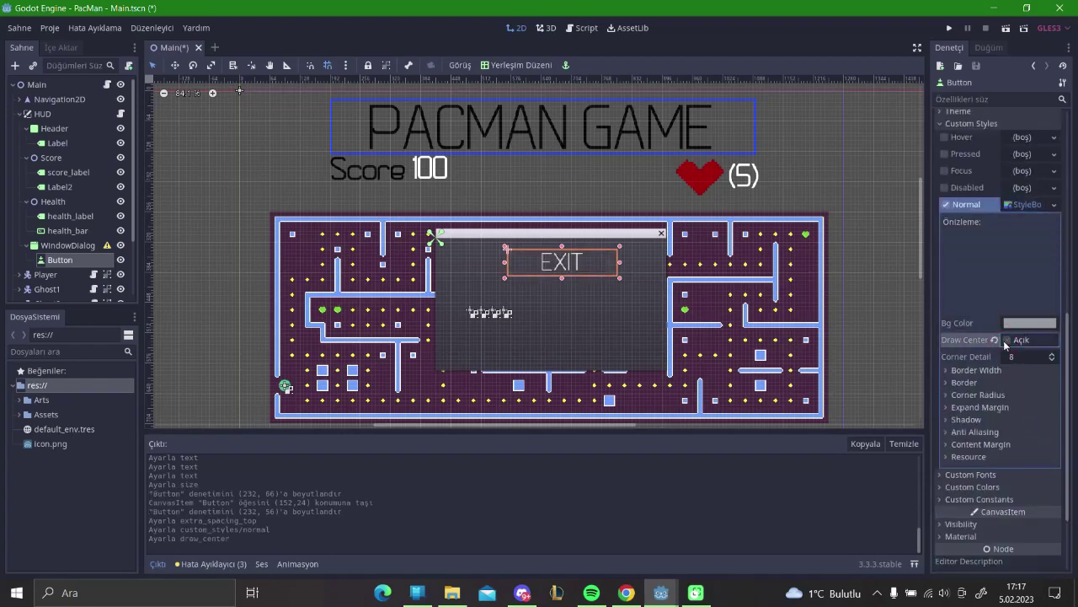
drag(578, 264, 569, 263)
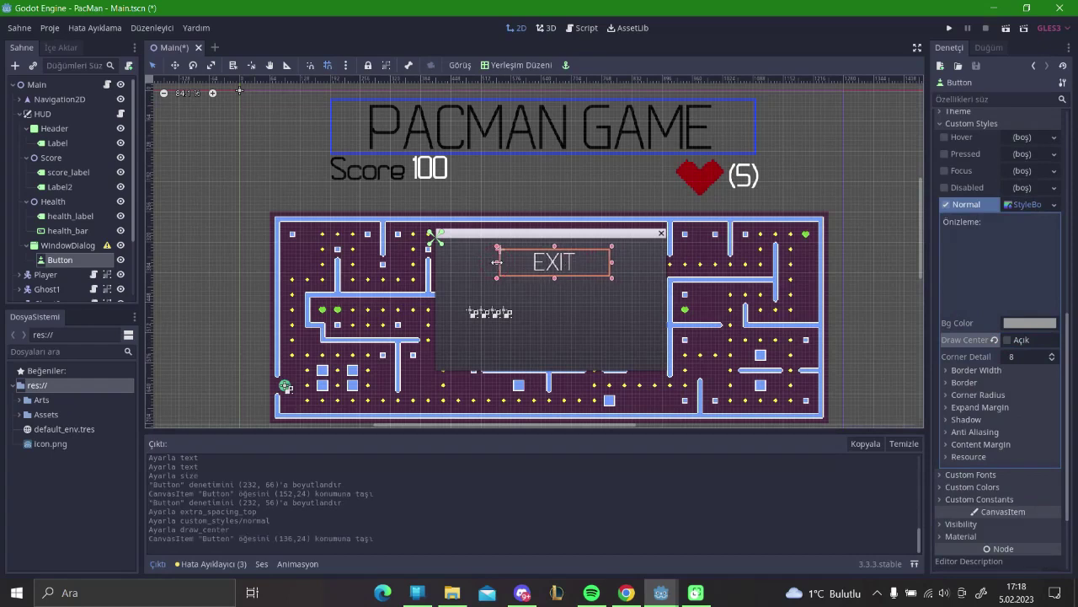
drag(526, 264, 520, 260)
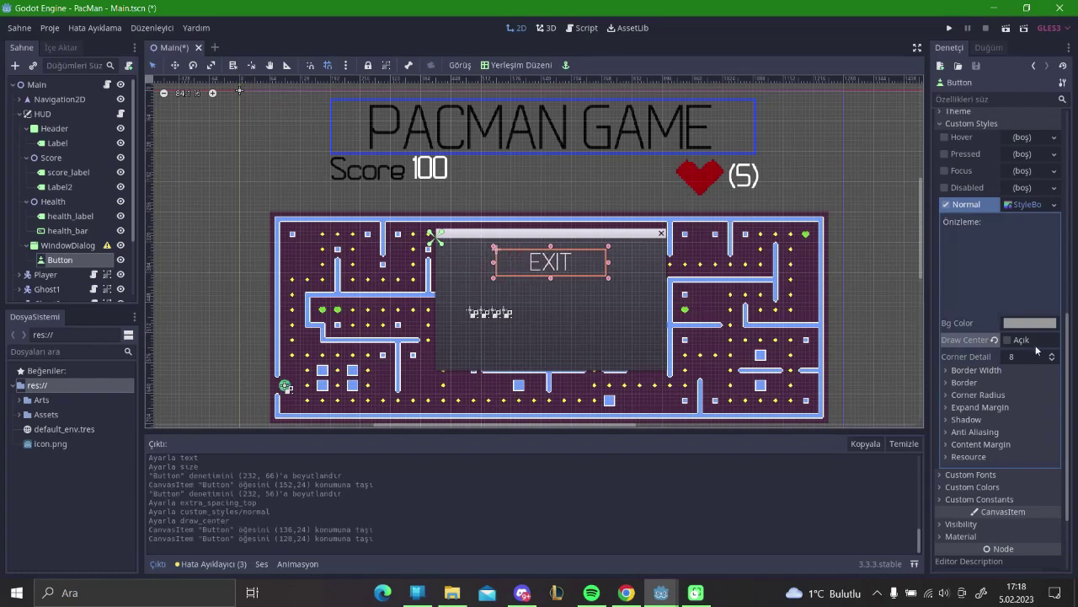
Set the flat style's border widths to 2.
click(973, 376)
click(1028, 385)
key(2)
key(Tab)
key(2)
key(Tab)
key(2)
key(Tab)
key(2)
key(Return)
click(969, 370)
click(977, 382)
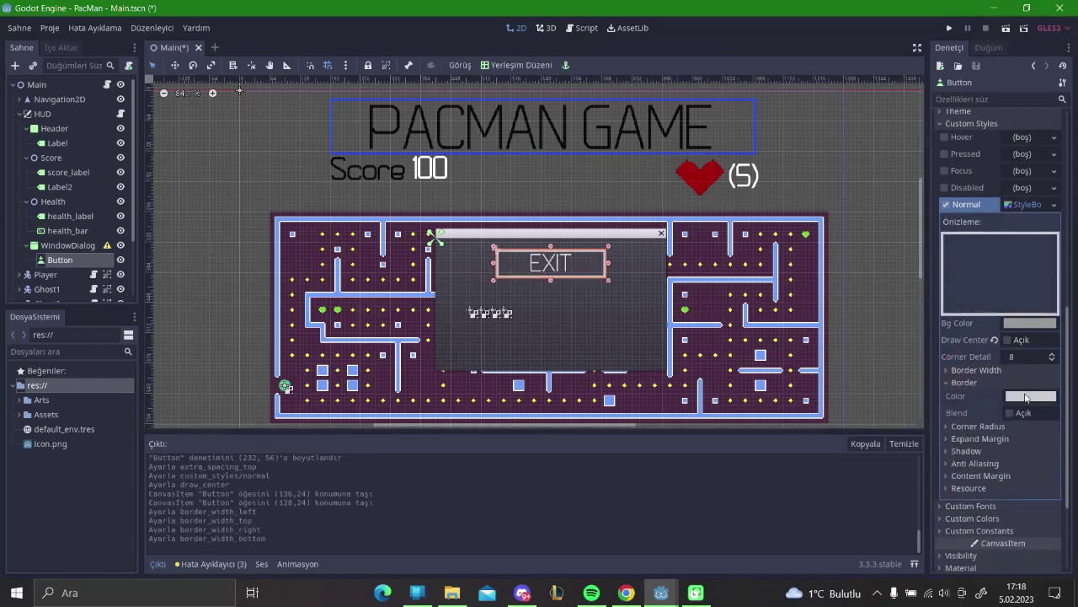
click(958, 383)
click(973, 395)
click(973, 396)
click(977, 408)
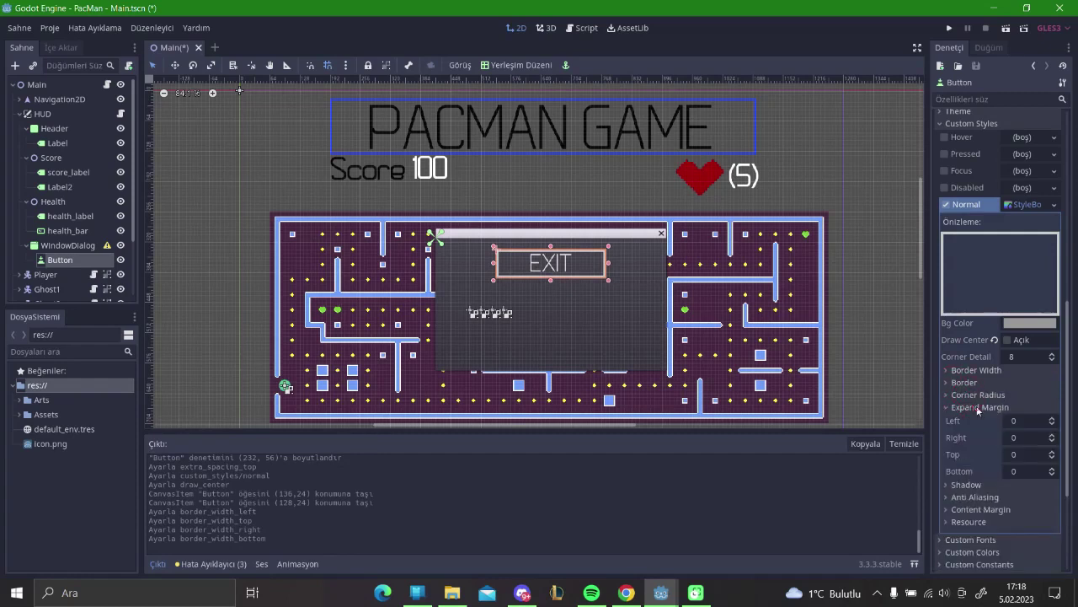
click(977, 408)
Give the style a black 000000 shadow with size 5.
click(966, 419)
click(1027, 433)
text(000000)
key(Return)
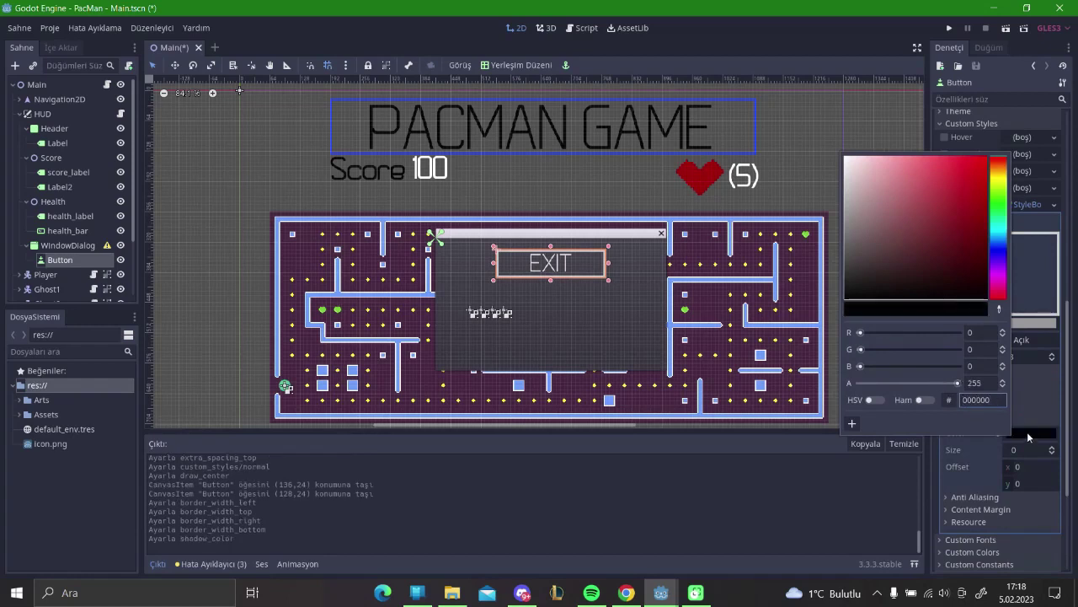
click(1025, 467)
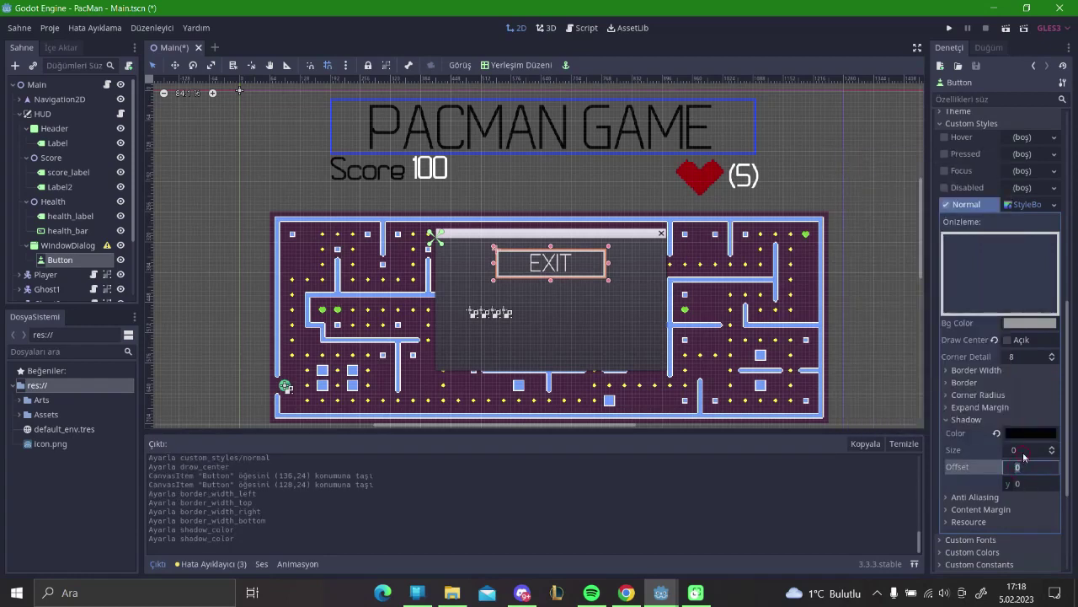
click(1025, 451)
text(5)
key(Return)
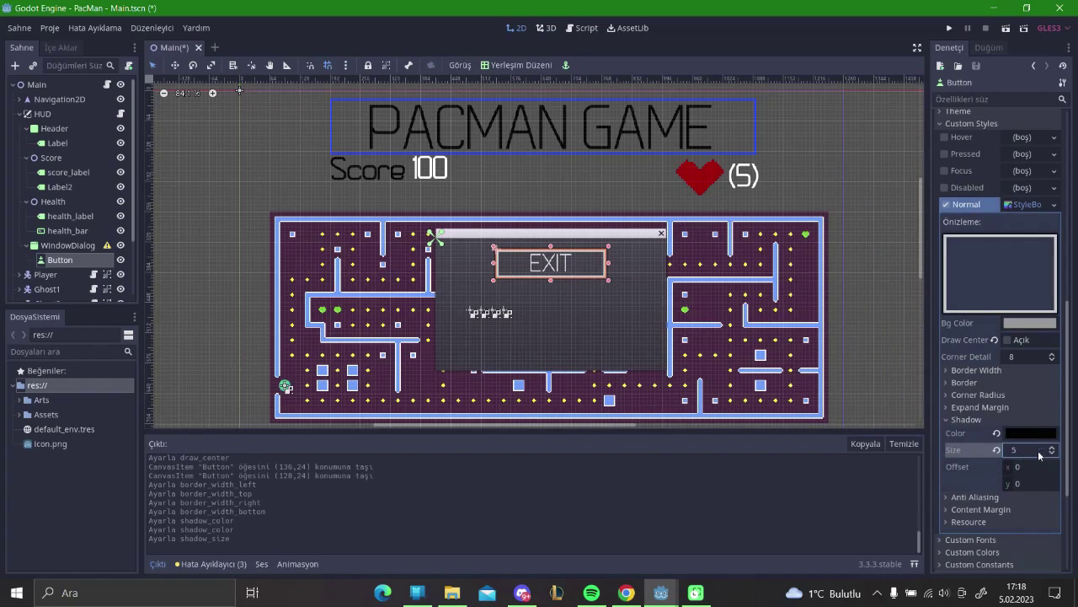
click(969, 420)
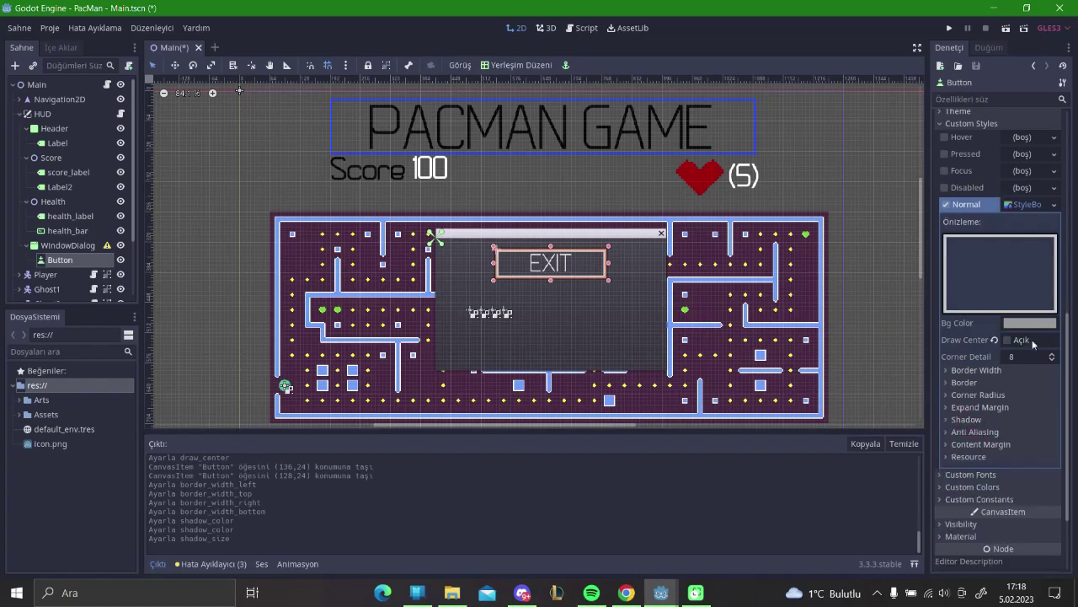
click(1017, 204)
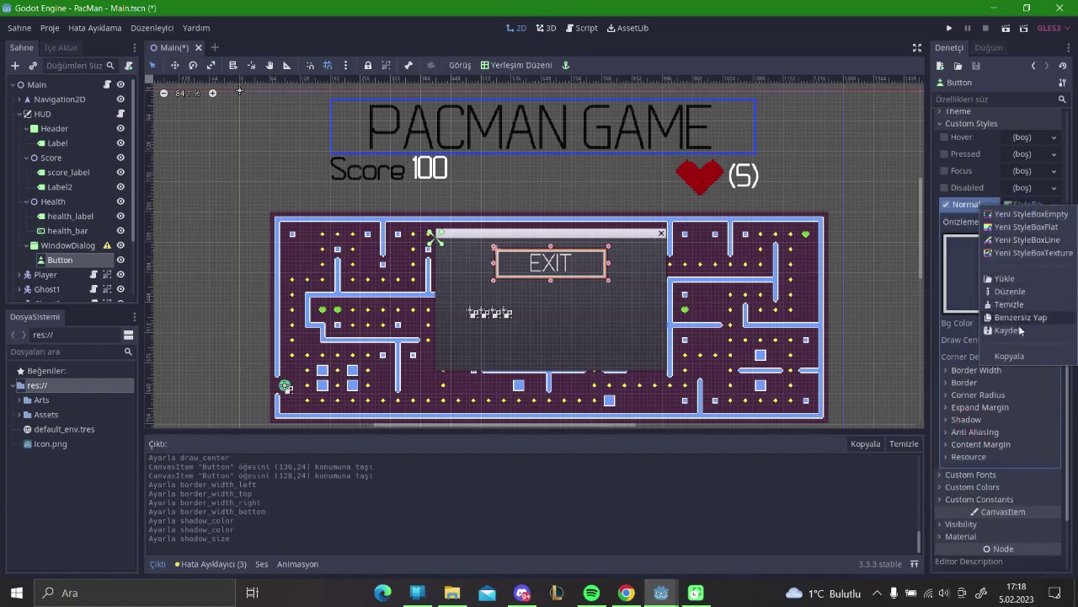
Copy the Normal StyleBoxFlat into the Pressed style and leave the Disabled style cleared.
click(1023, 205)
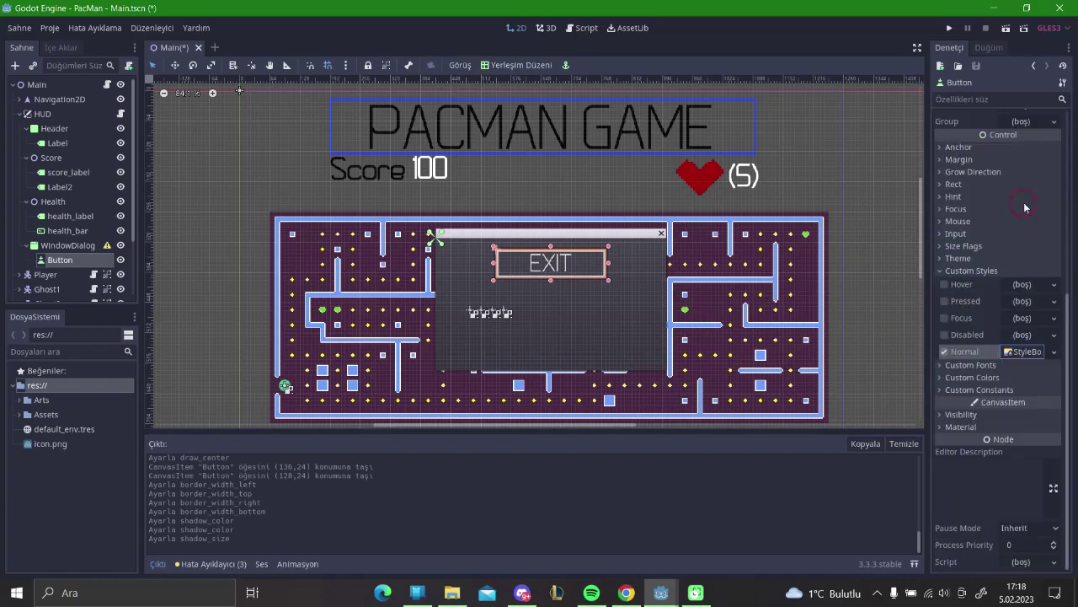
click(1024, 354)
click(1029, 505)
click(1028, 338)
click(1022, 434)
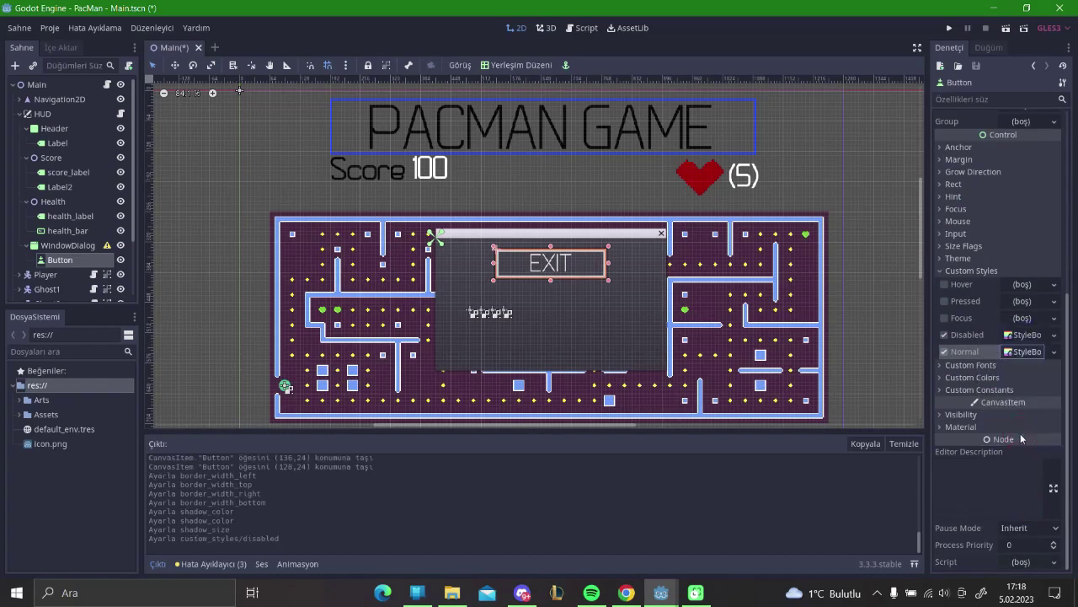
click(1026, 335)
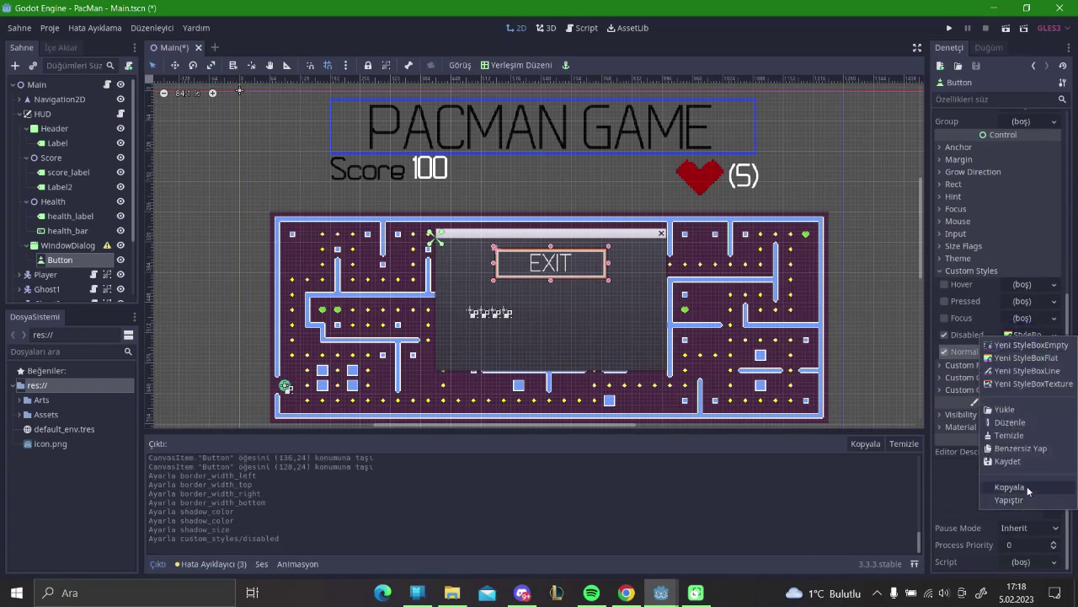
click(1023, 438)
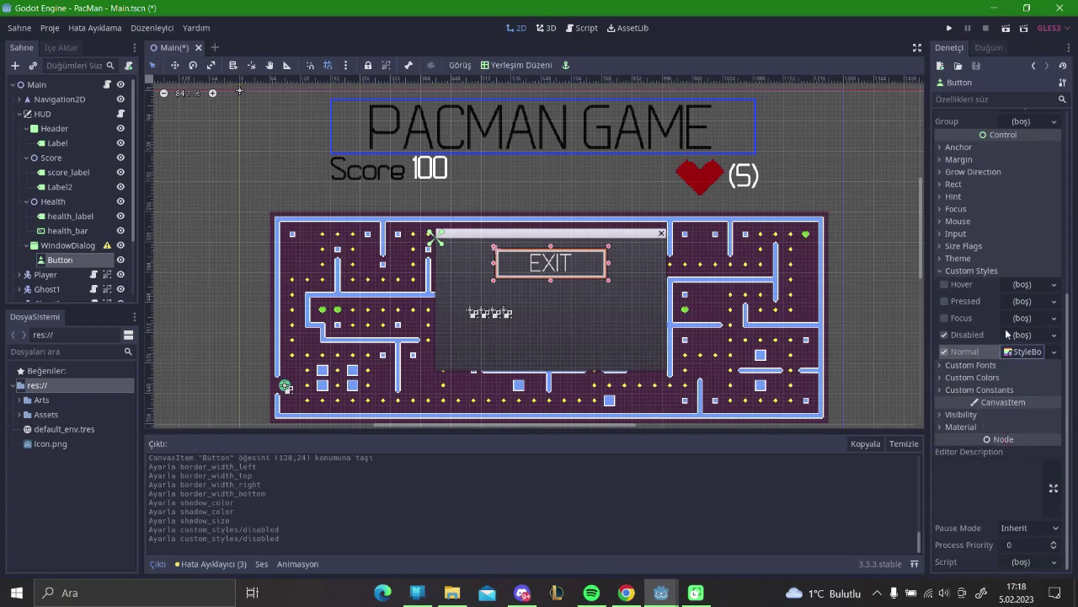
click(945, 334)
click(1043, 302)
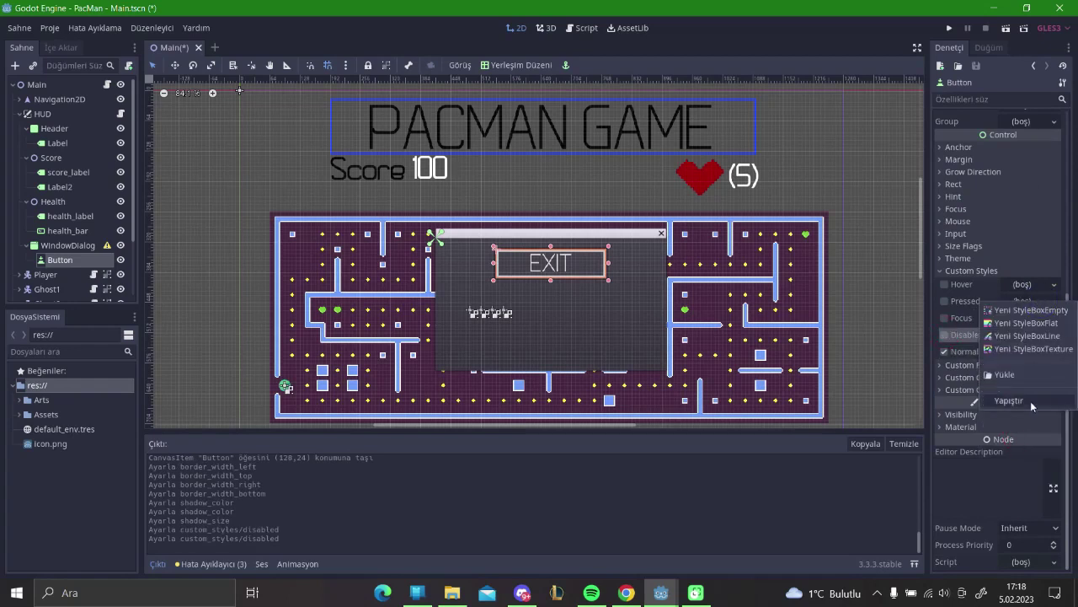
click(1030, 400)
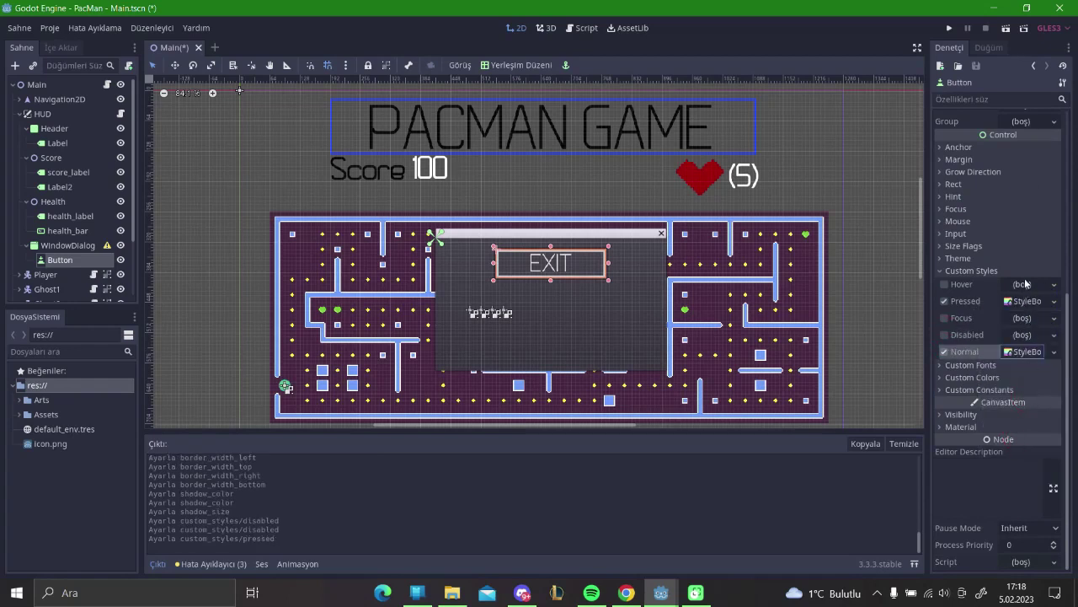
click(573, 304)
Rename the Button node to exit_button.
click(539, 268)
right_click(64, 264)
click(101, 319)
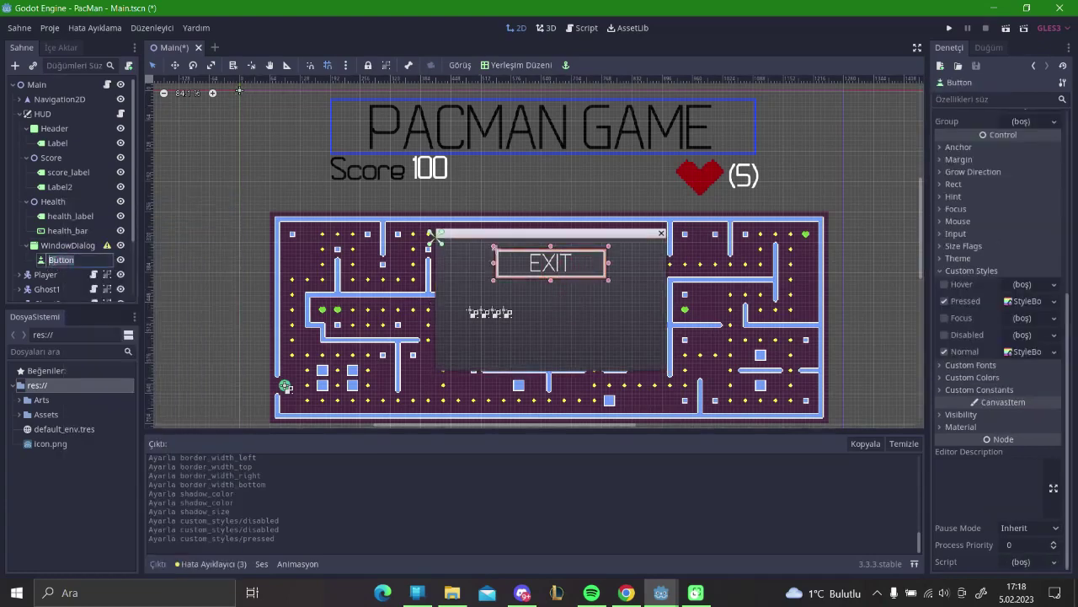
key(Caps_Lock)
text(E)
key(Caps_Lock)
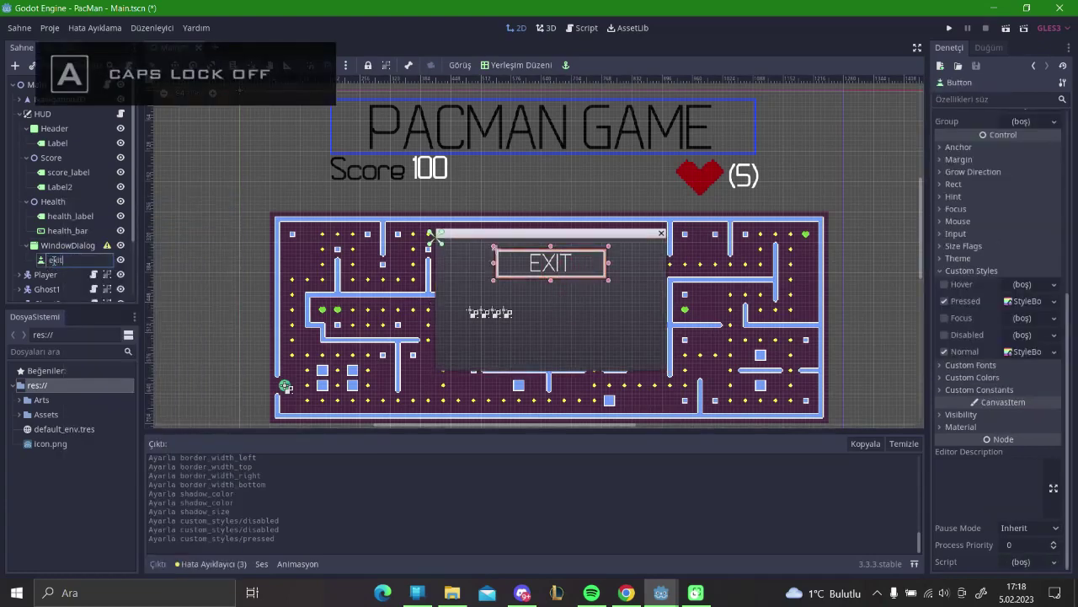
text(_bu)
key(Return)
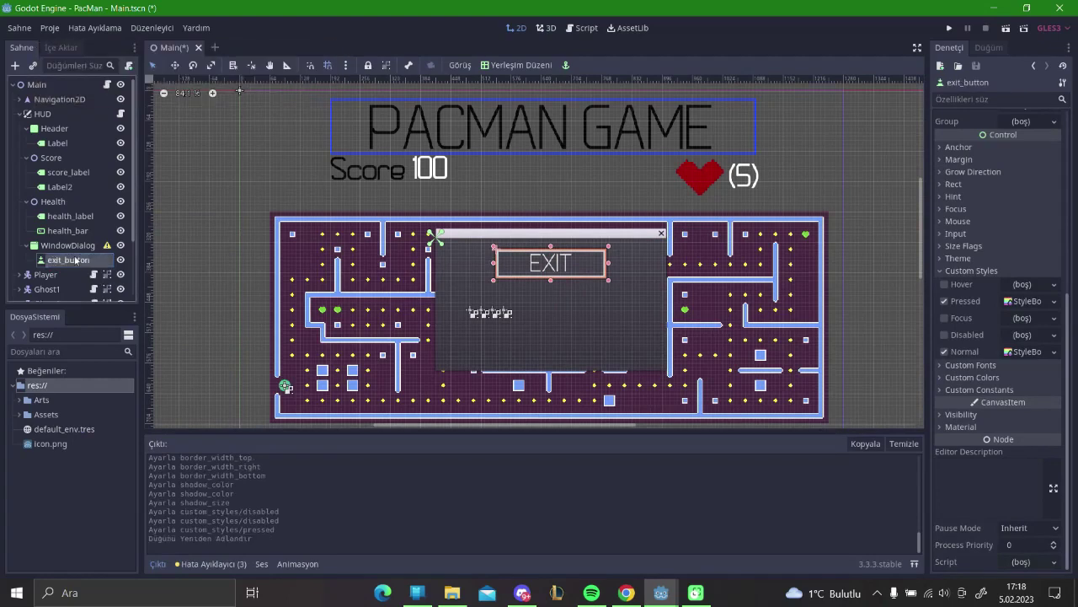
Duplicate exit_button, name the copy restart_button, and move it below EXIT.
right_click(74, 260)
click(170, 413)
double_click(112, 274)
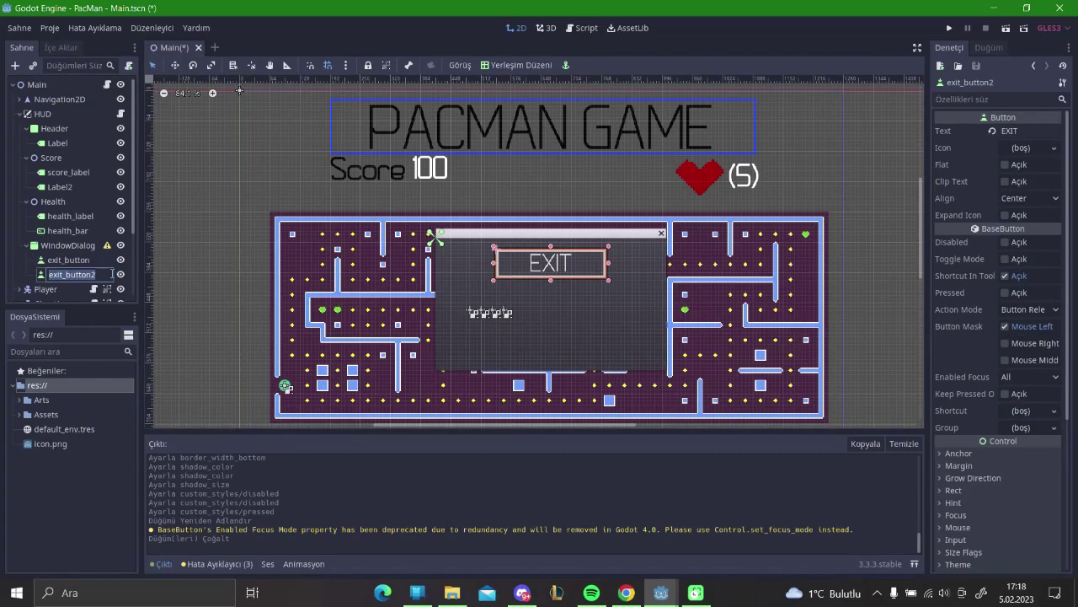
text(r)
text(ton)
key(Return)
drag(548, 264, 544, 300)
Change the duplicate's text to RESTART and move both buttons lower in the dialog.
click(1047, 131)
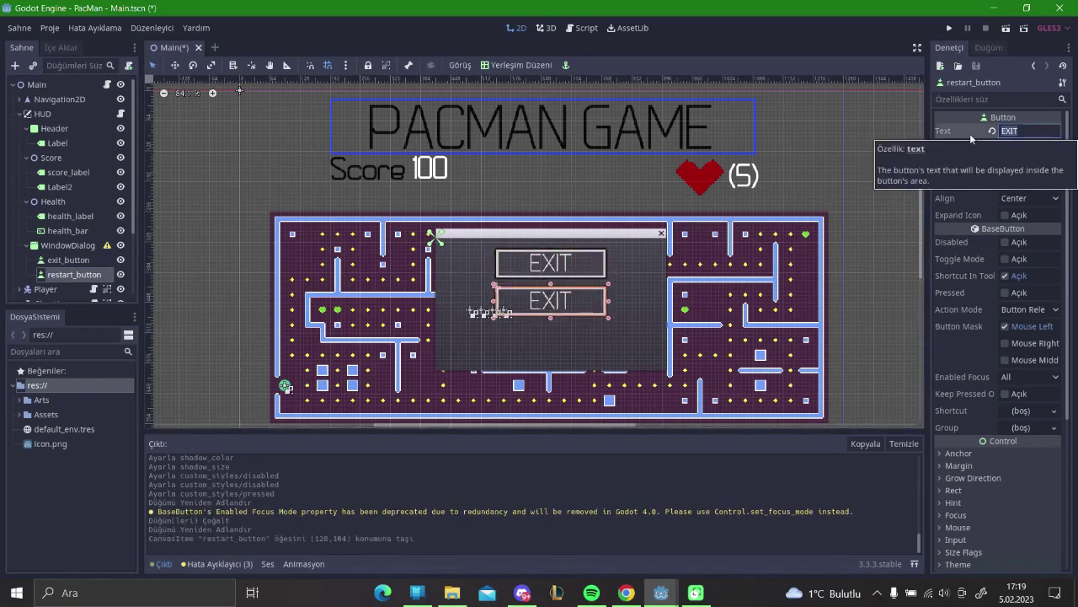
key(Caps_Lock)
text(RESTAR)
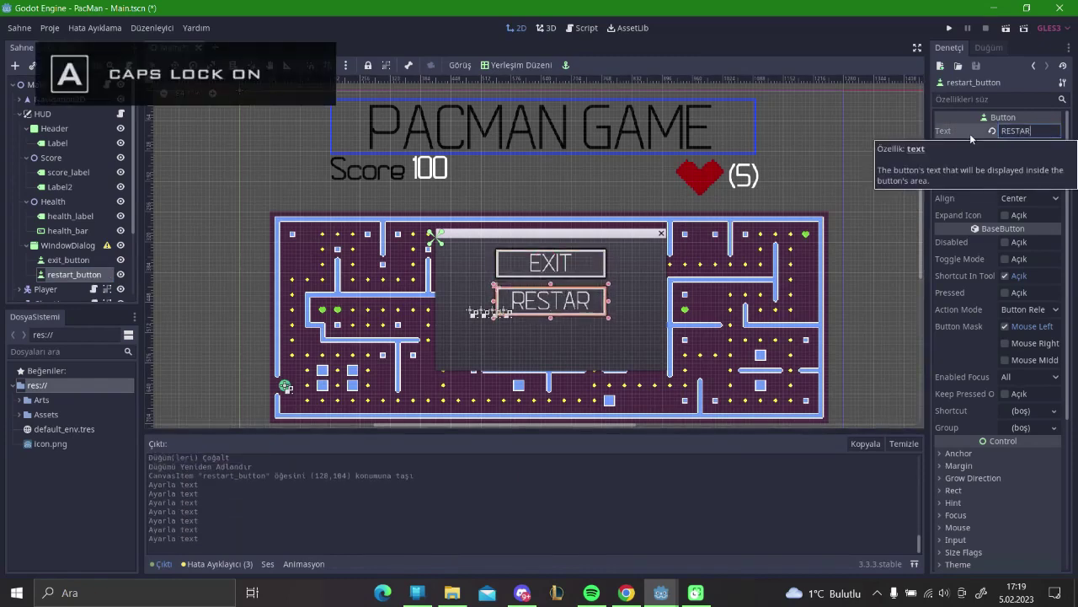
text(T)
key(Caps_Lock)
drag(590, 300, 589, 320)
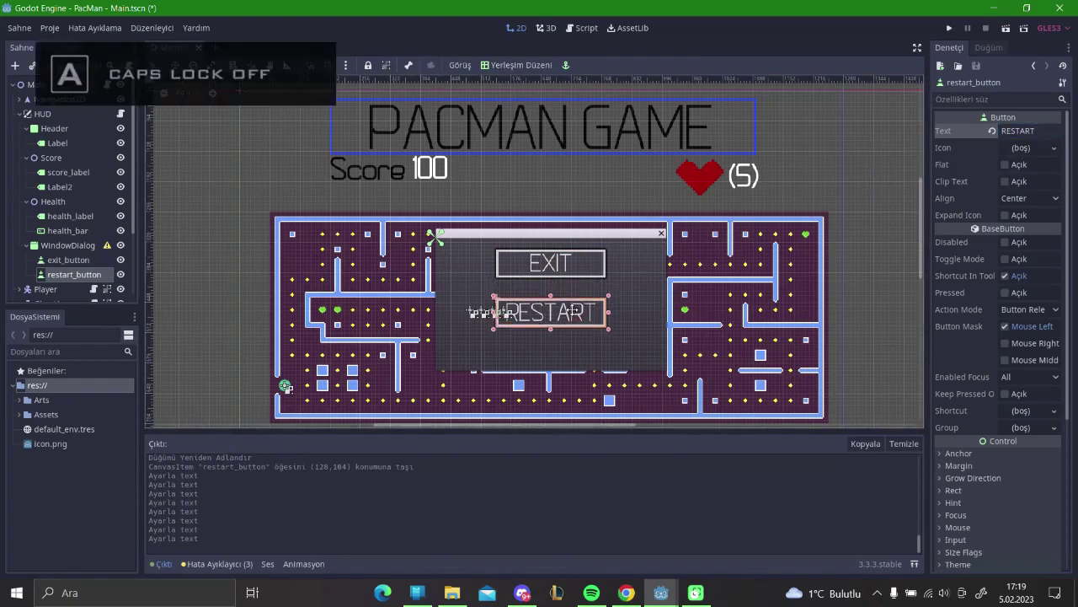
mouse_move(567, 274)
mouse_down()
mouse_move(568, 332)
mouse_move(573, 297)
mouse_up()
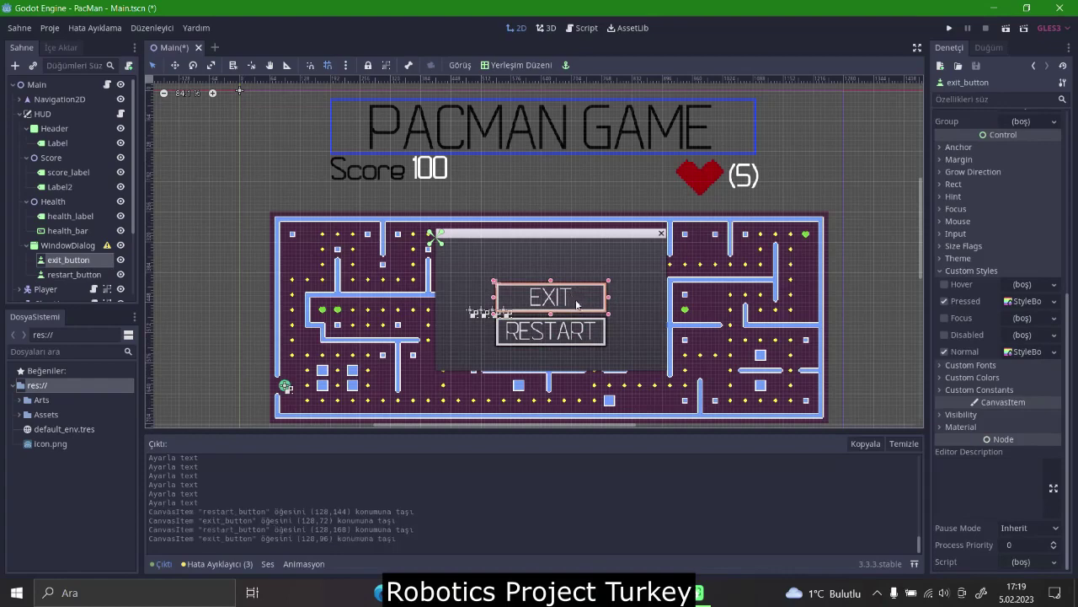
click(72, 246)
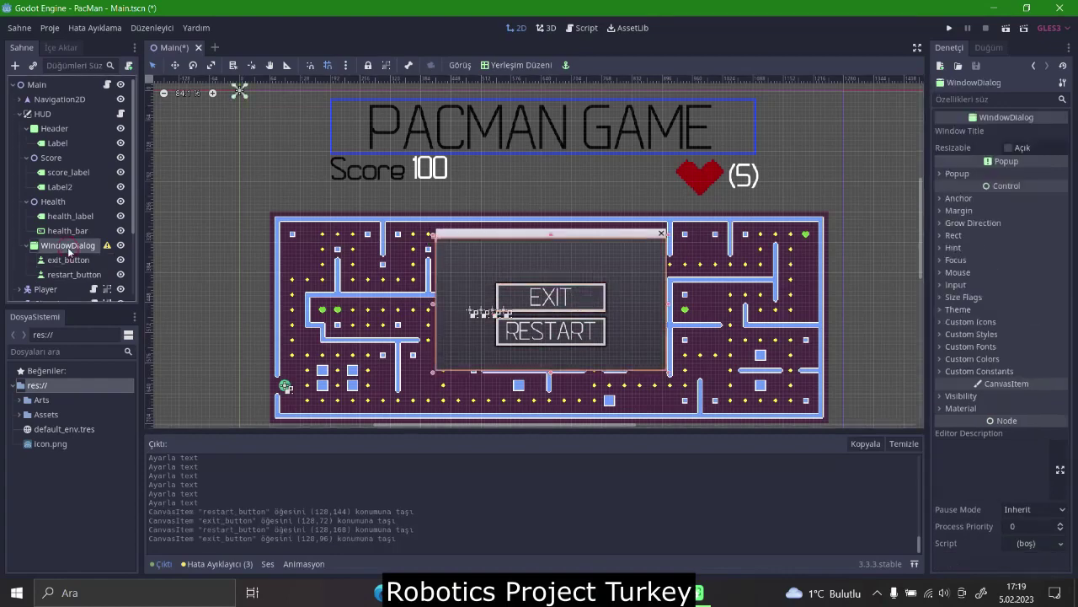
Duplicate exit_button, rename the copy to 'header', and place it above EXIT near the dialog top.
right_click(71, 246)
click(50, 264)
right_click(61, 247)
key(Escape)
right_click(57, 260)
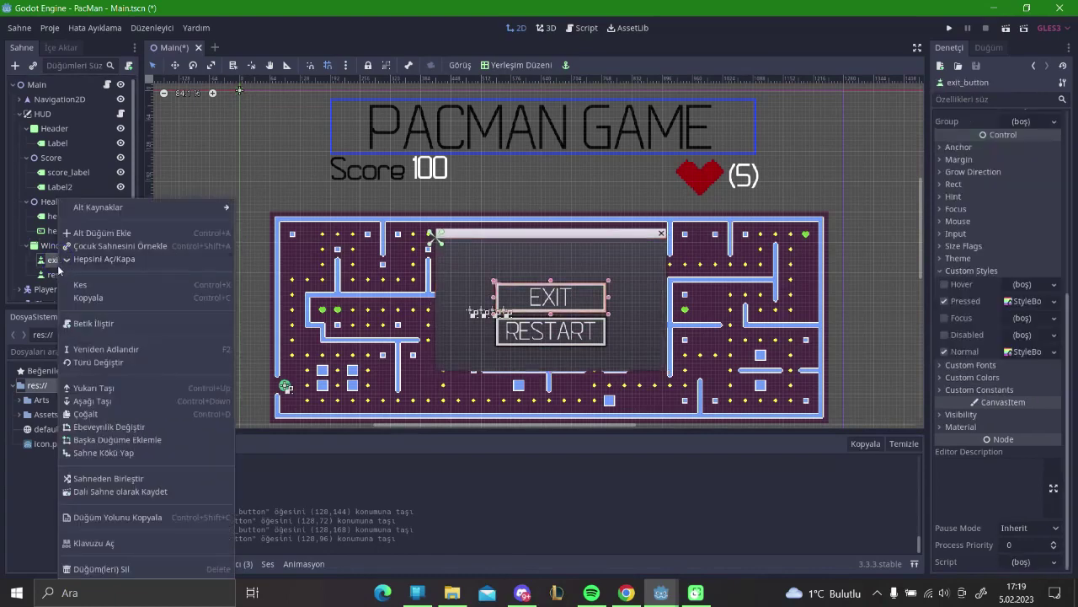
click(85, 414)
double_click(71, 275)
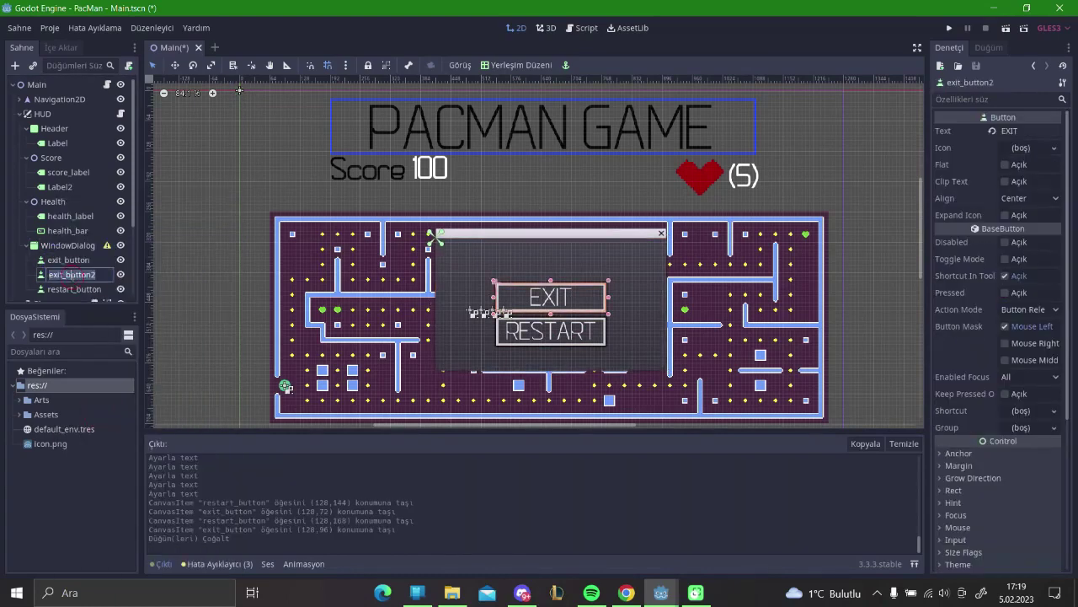
text(header)
key(Return)
drag(566, 292, 556, 258)
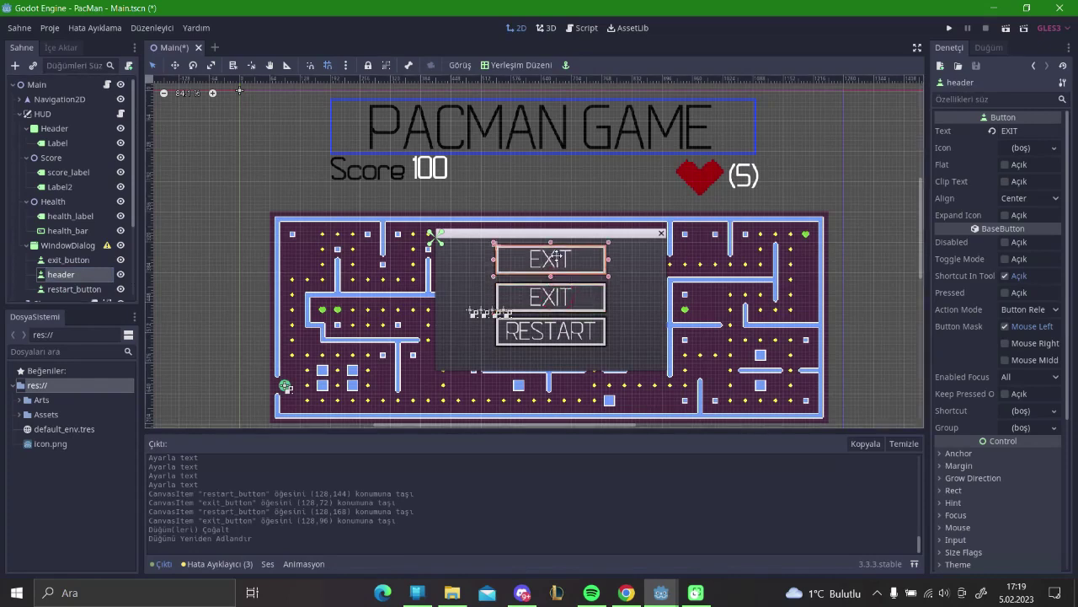
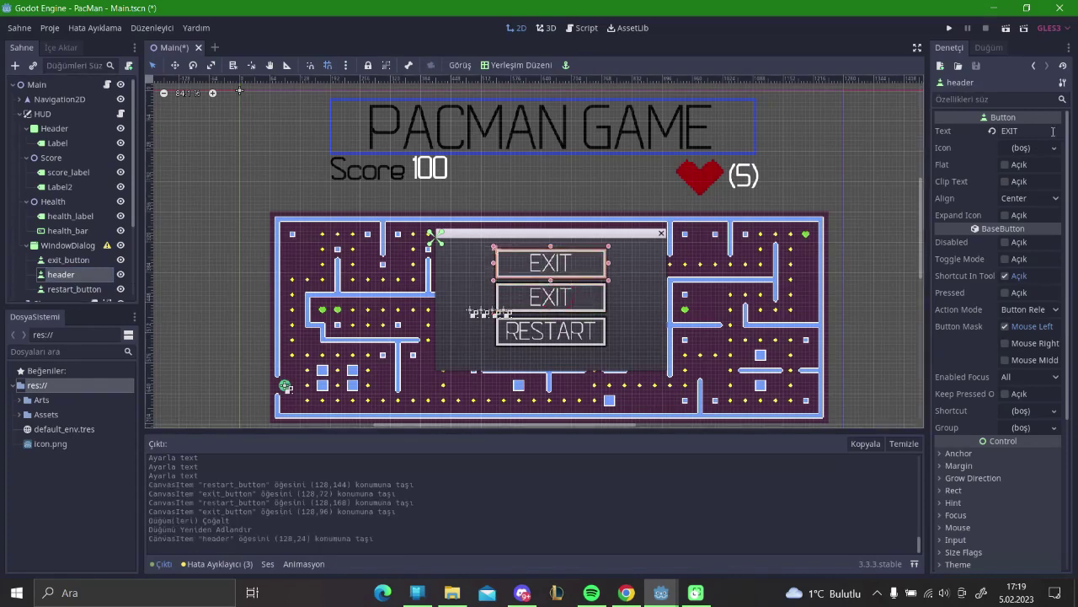
Set the header button text to GAME OVER and widen the button to fit it.
click(951, 131)
key(Caps_Lock)
text(GAME )
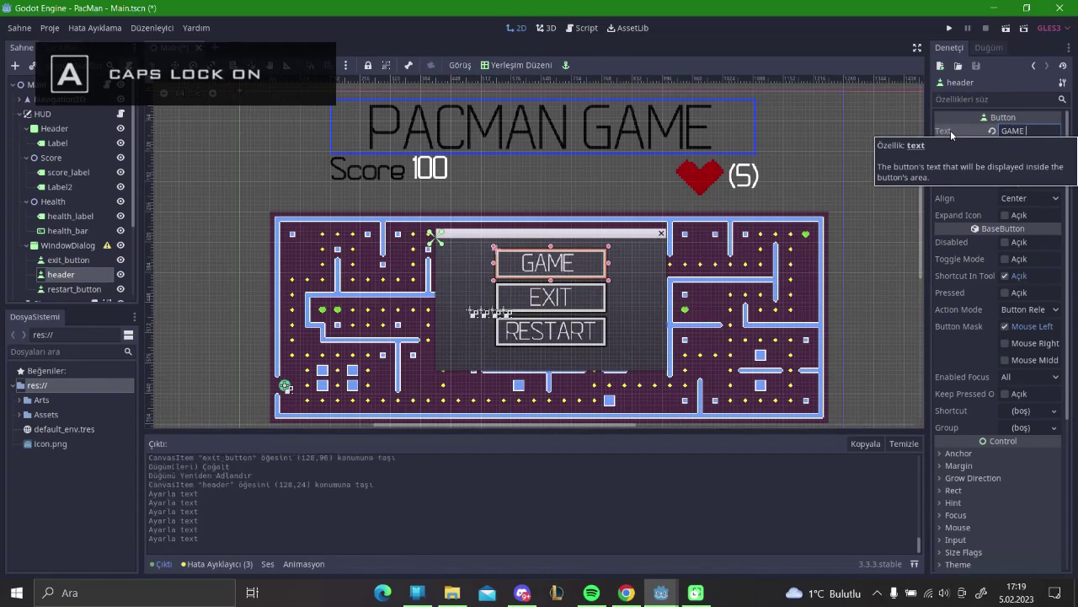
text(OVER)
key(Return)
drag(460, 263, 447, 263)
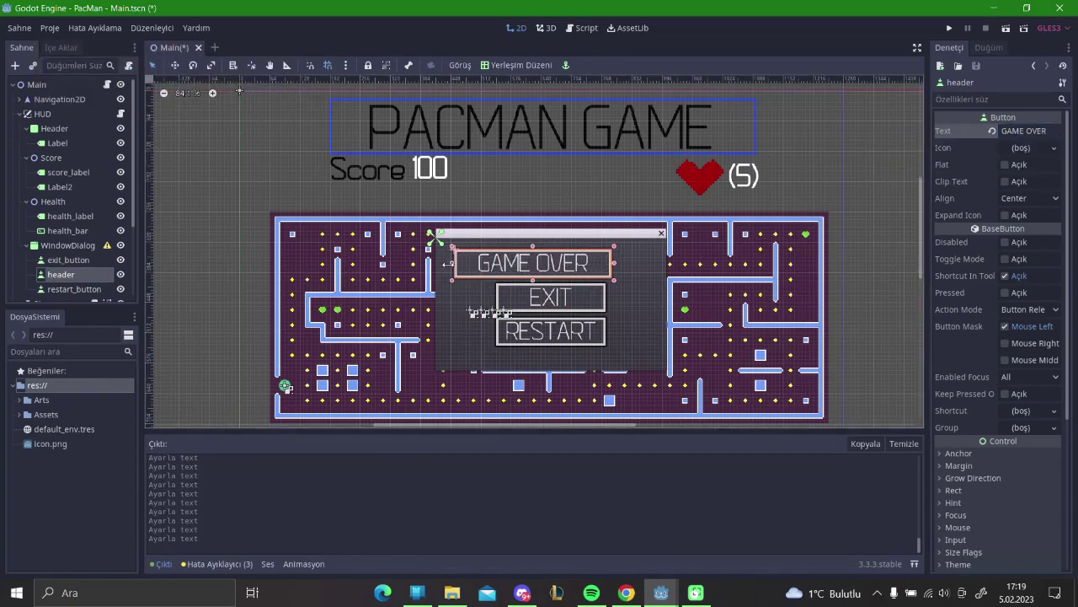
drag(613, 263, 645, 261)
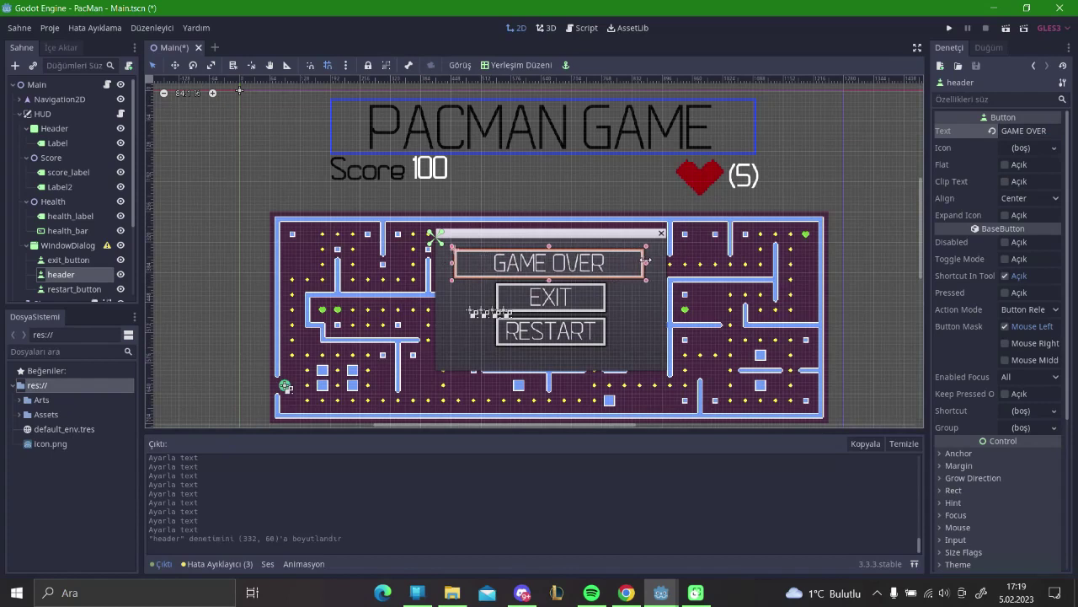
drag(647, 261, 652, 261)
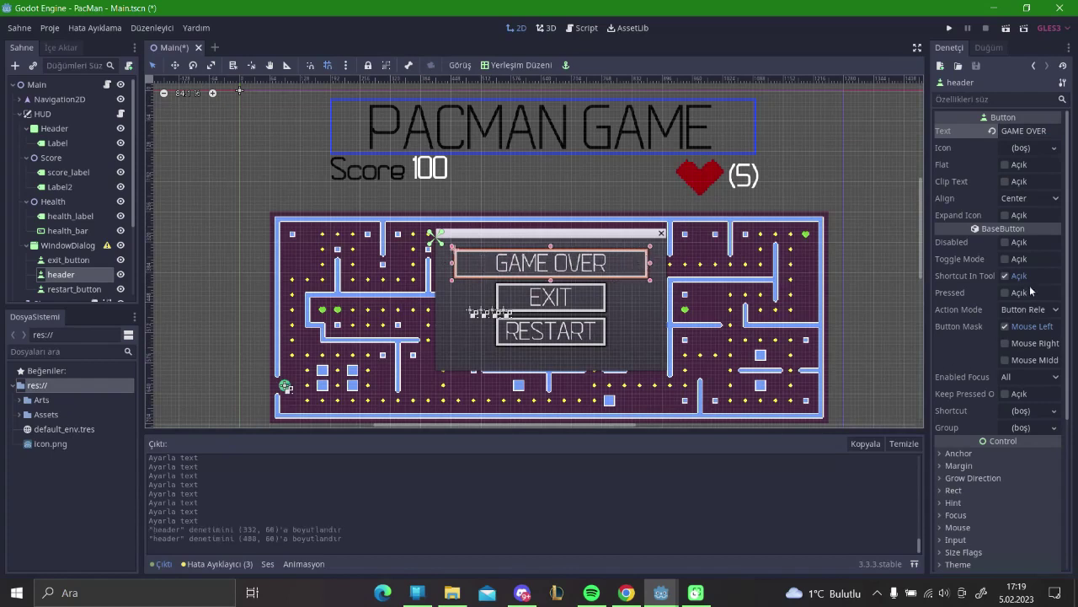
Mark the button Disabled and give its Custom Styles > Disabled slot a new StyleBox.
click(1005, 243)
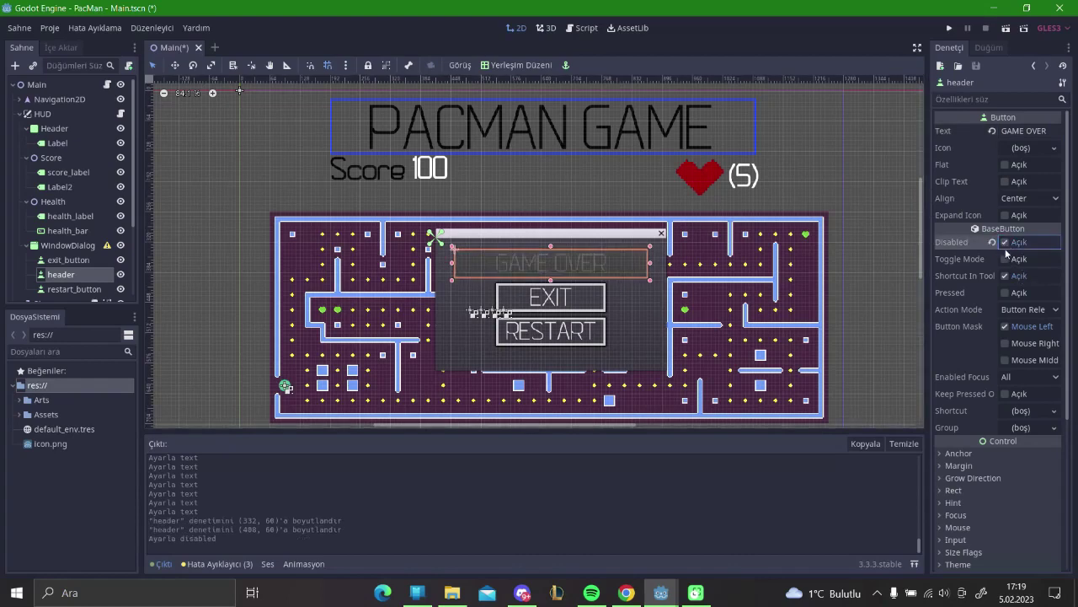
scroll(1001, 321, down, 5)
click(972, 405)
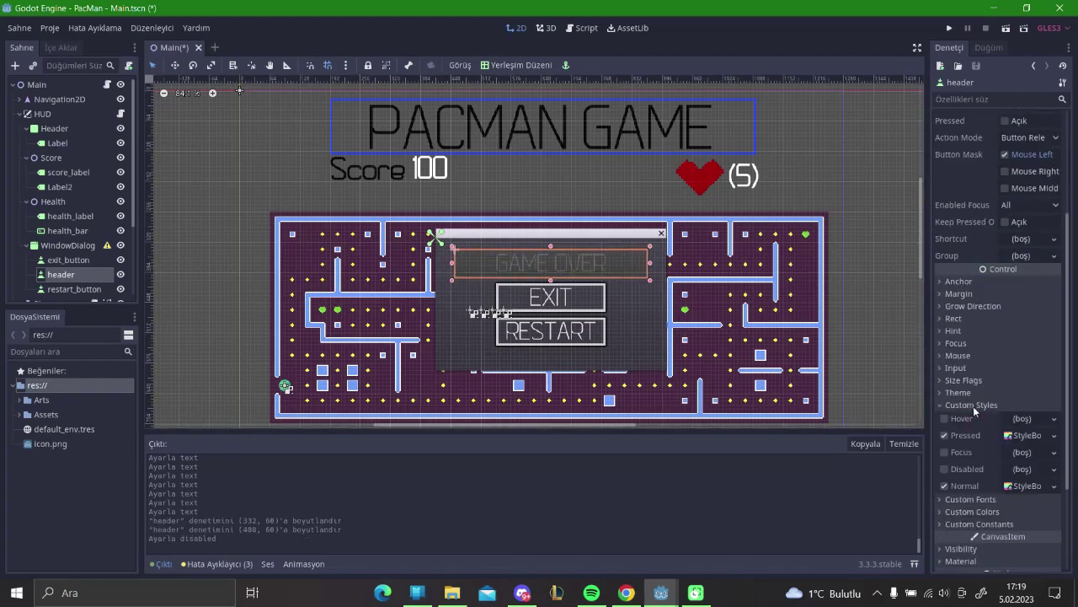
click(1020, 469)
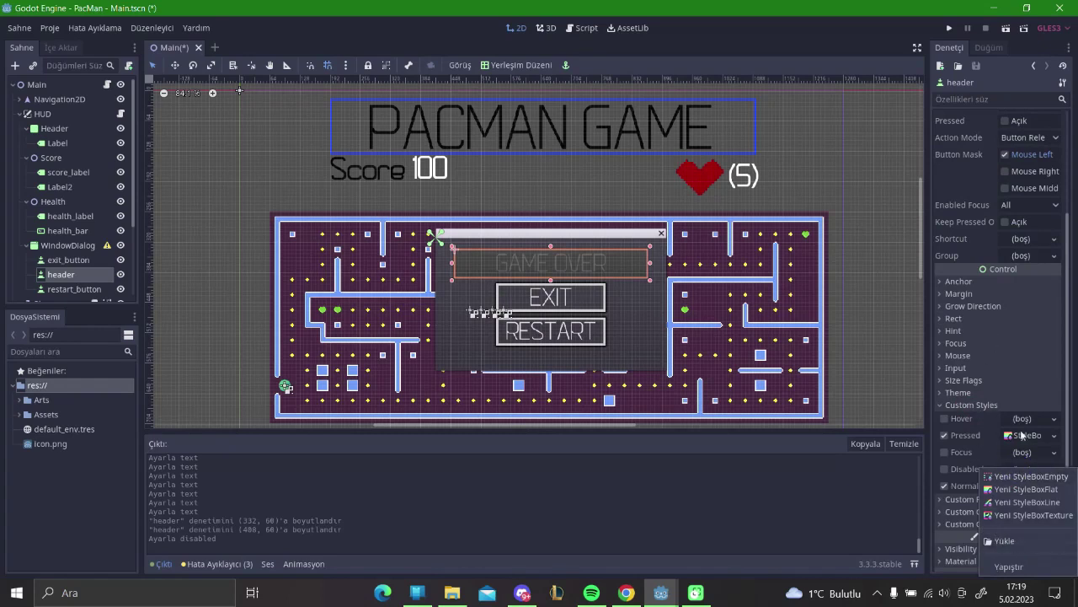
click(1022, 435)
click(1027, 553)
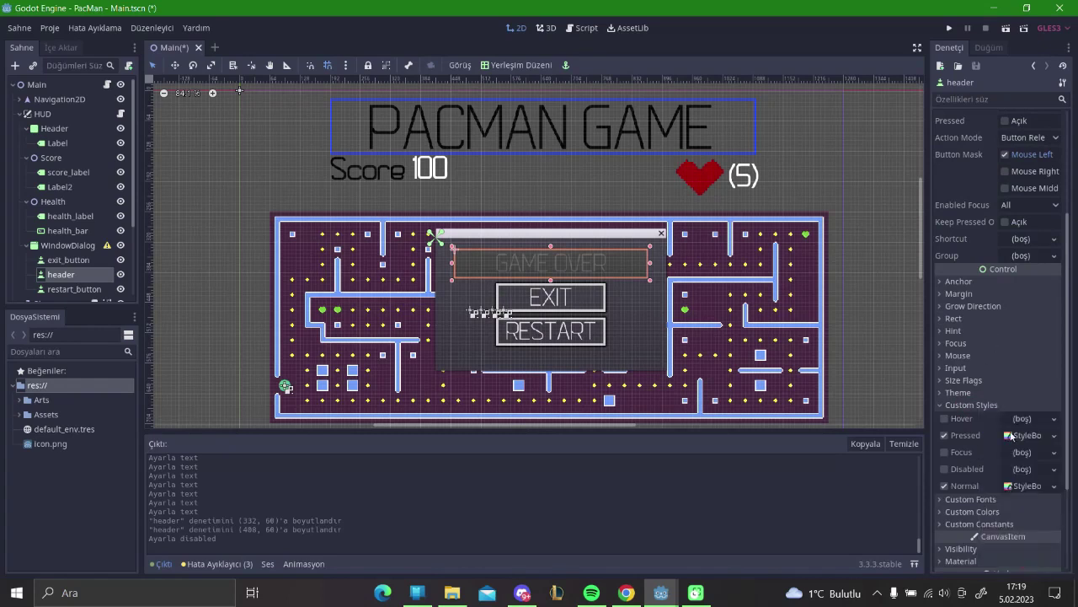
scroll(1011, 434, down, 3)
click(1029, 354)
click(1023, 446)
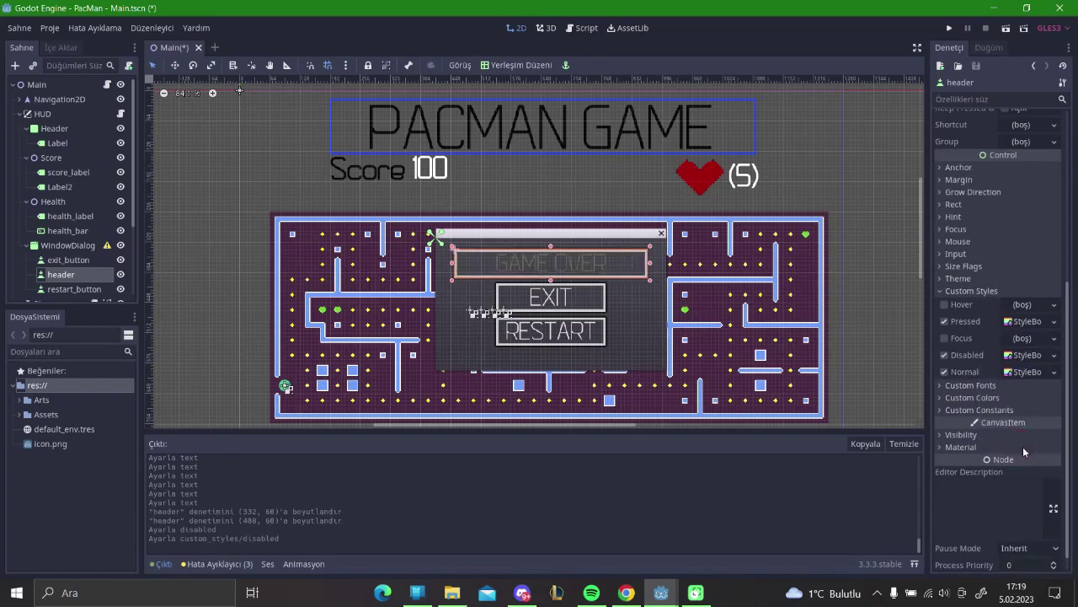
scroll(1015, 354, up, 5)
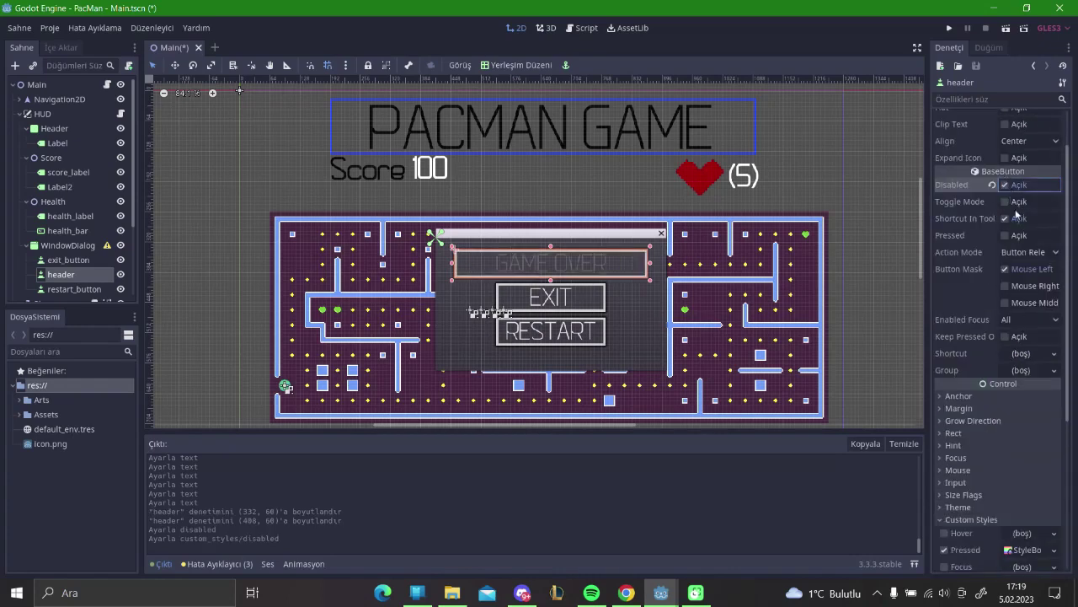
Uncheck Disabled so the GAME OVER button is enabled again, then view its signals.
click(1005, 186)
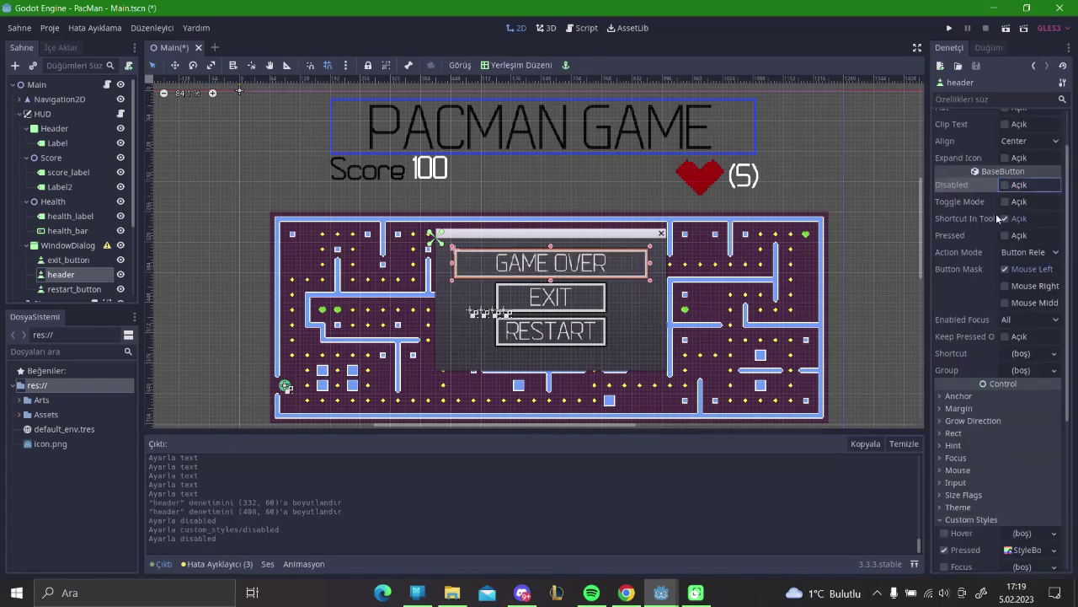
scroll(977, 410, down, 1)
scroll(983, 410, up, 2)
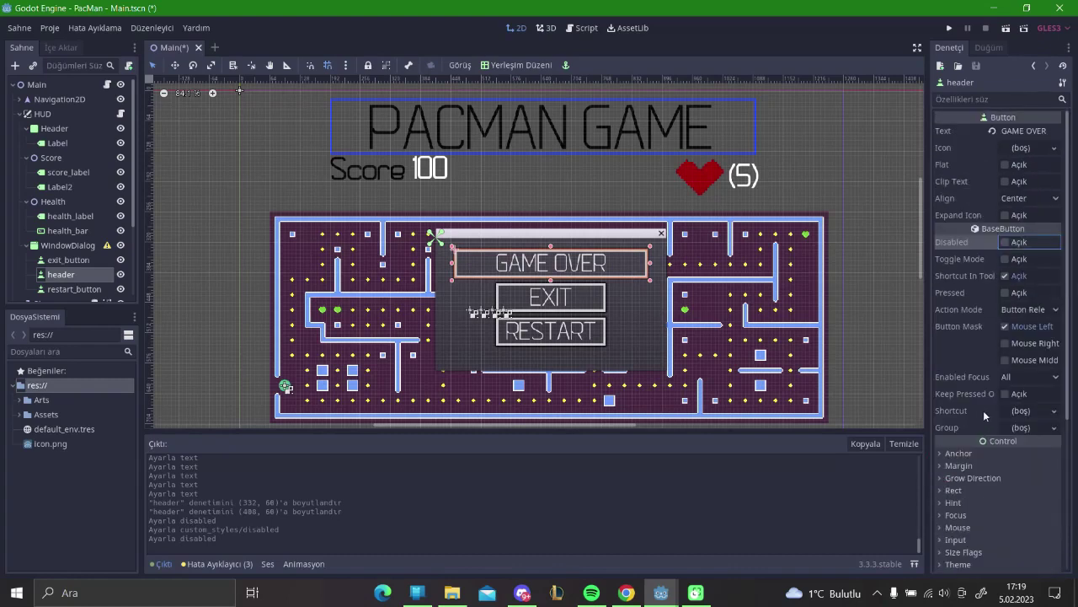
click(992, 47)
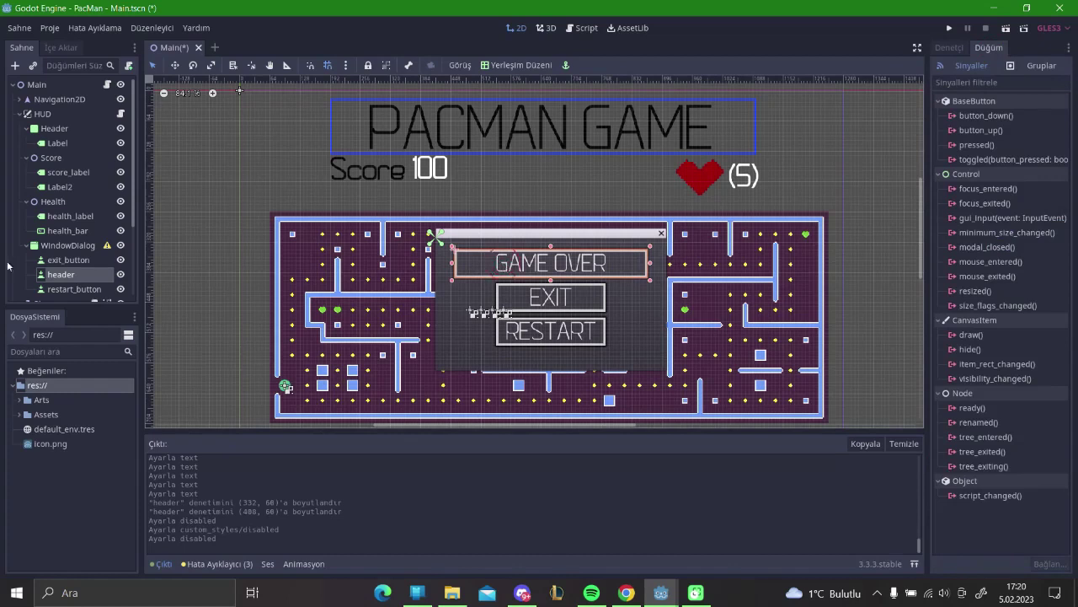
Select the WindowDialog node and set its Window Title to 'menu'.
click(54, 261)
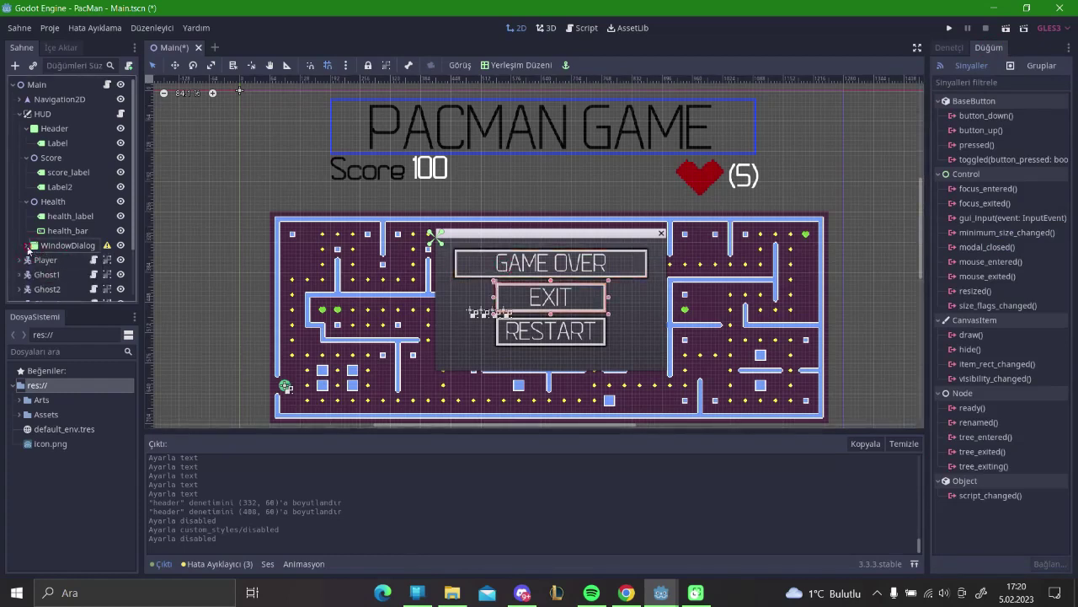
scroll(67, 242, down, 1)
click(73, 221)
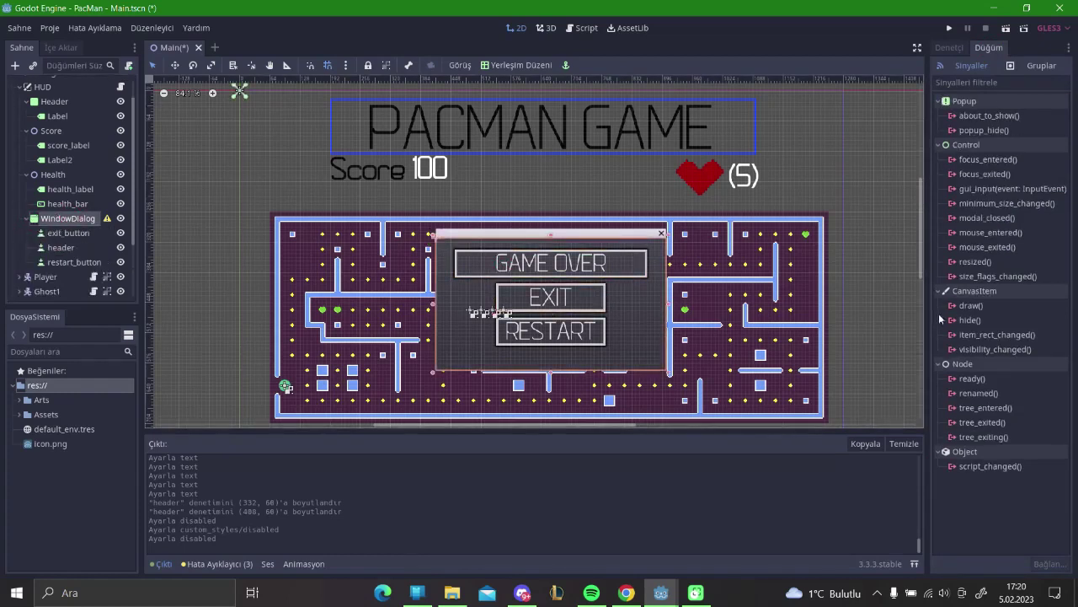
click(946, 49)
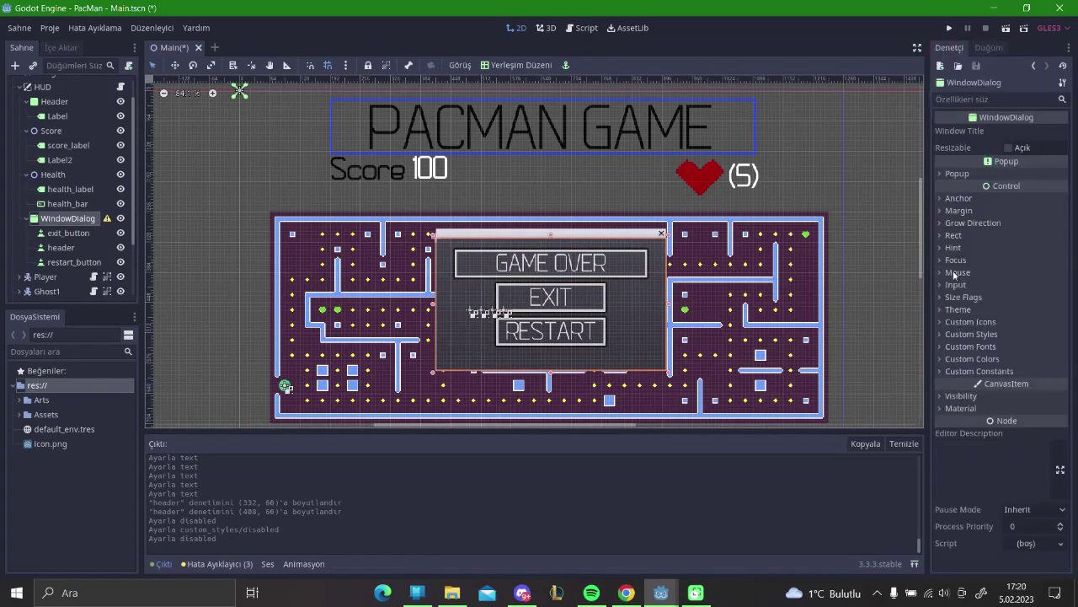
click(1040, 132)
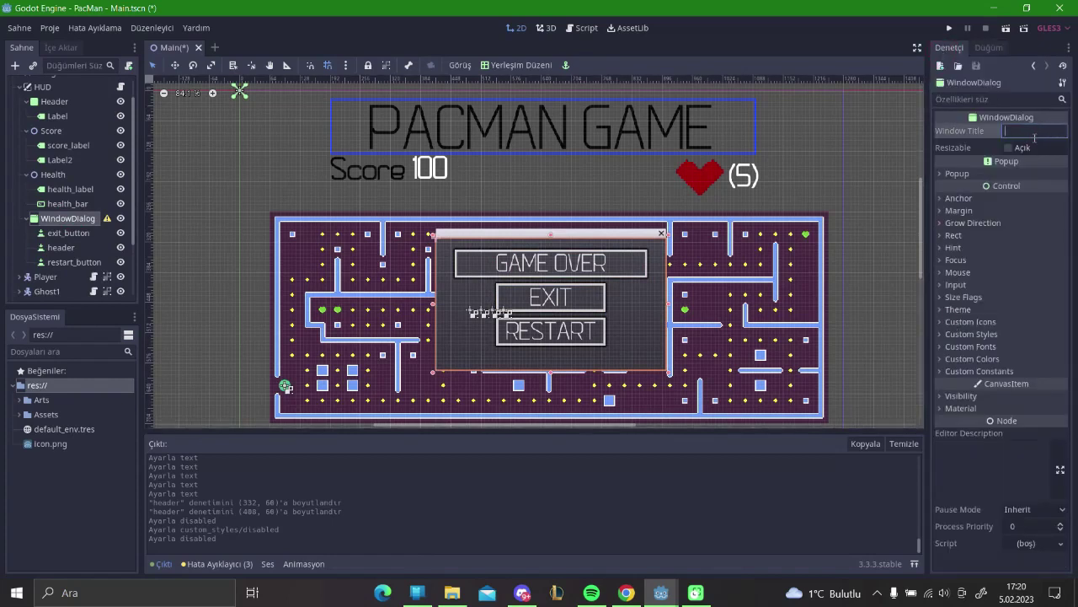
key(Caps_Lock)
text(menu)
key(Caps_Lock)
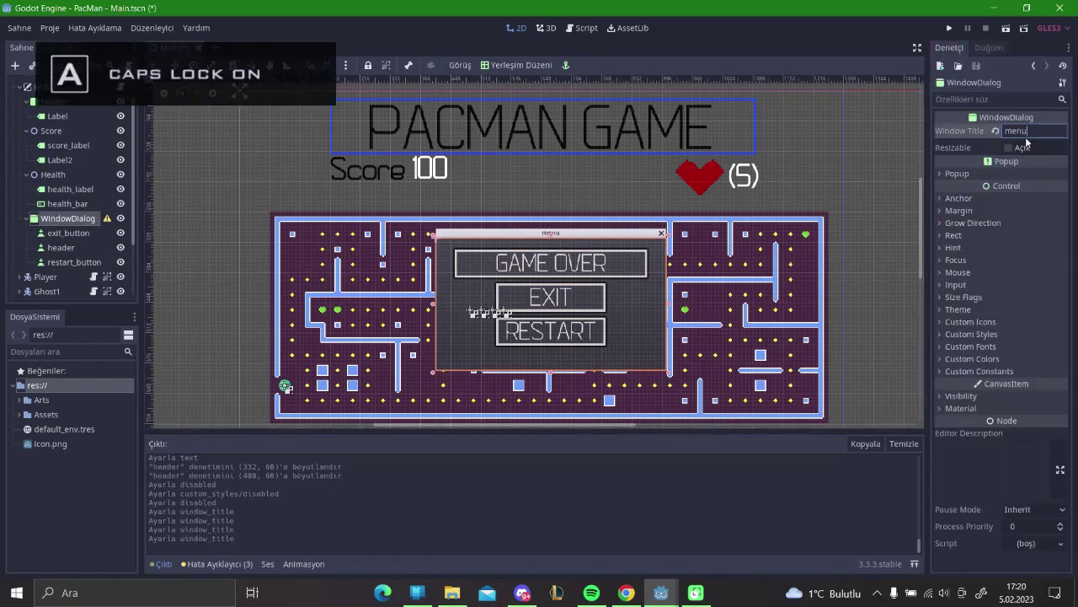
key(Caps_Lock)
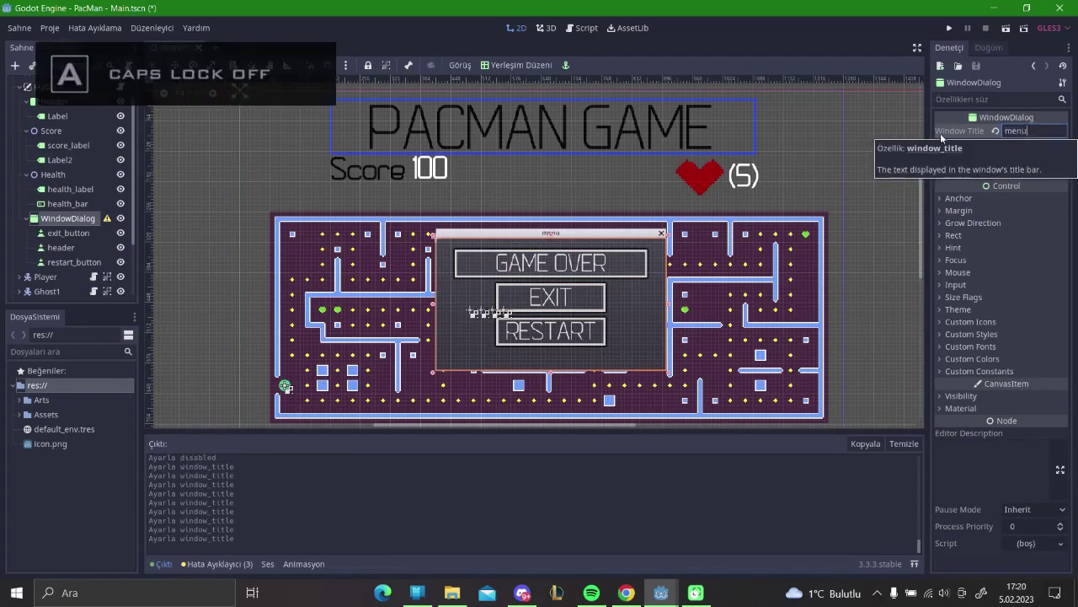
key(Caps_Lock)
click(969, 334)
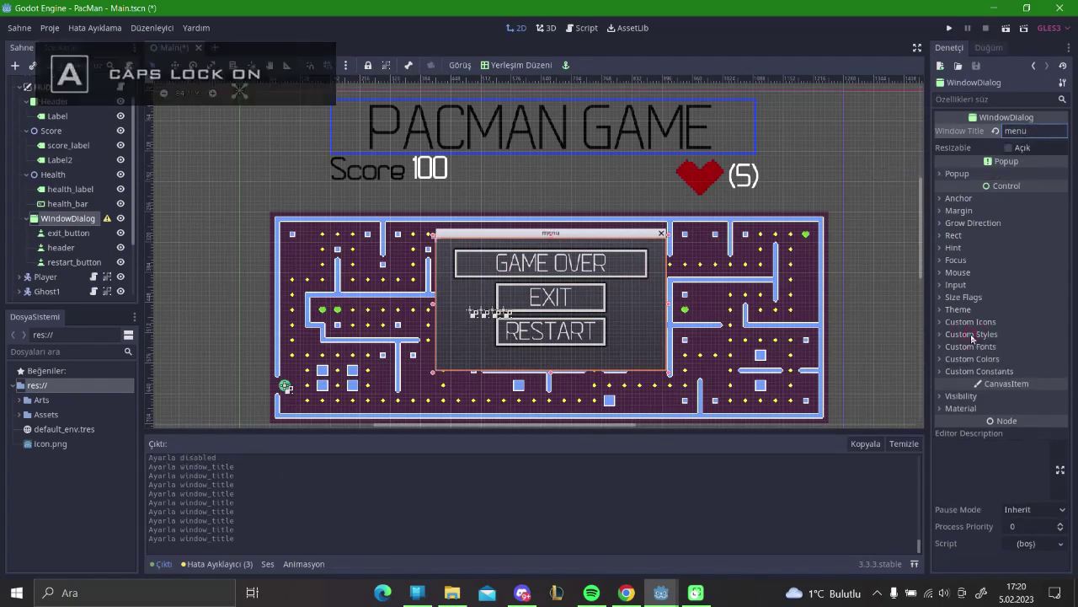
Give the dialog panel a new flat StyleBox with no background fill and border width 5.
click(1030, 348)
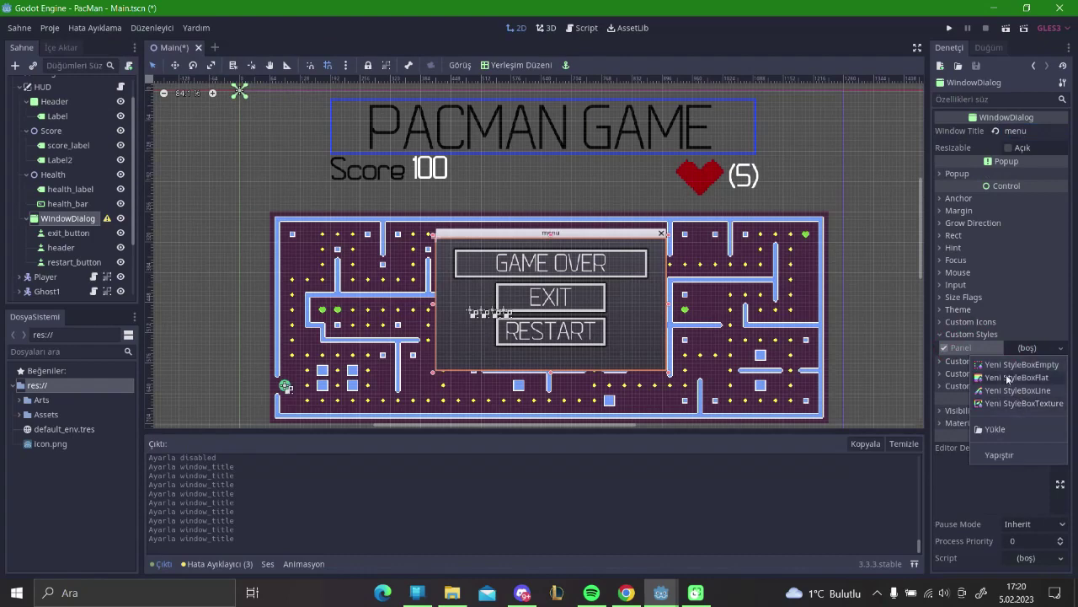
click(1033, 403)
click(1023, 348)
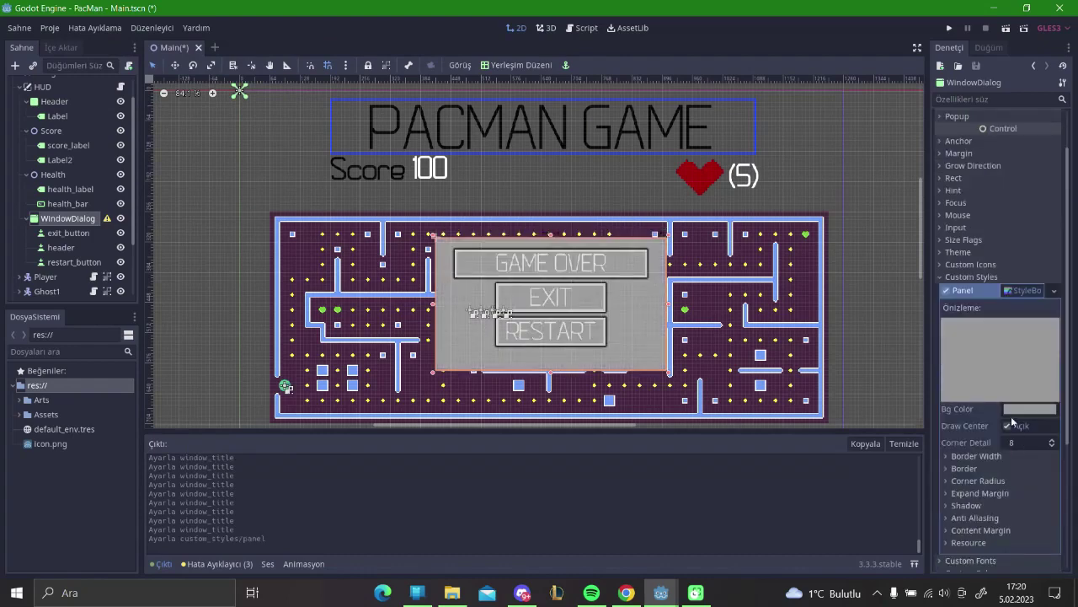
click(1007, 425)
scroll(1016, 367, down, 2)
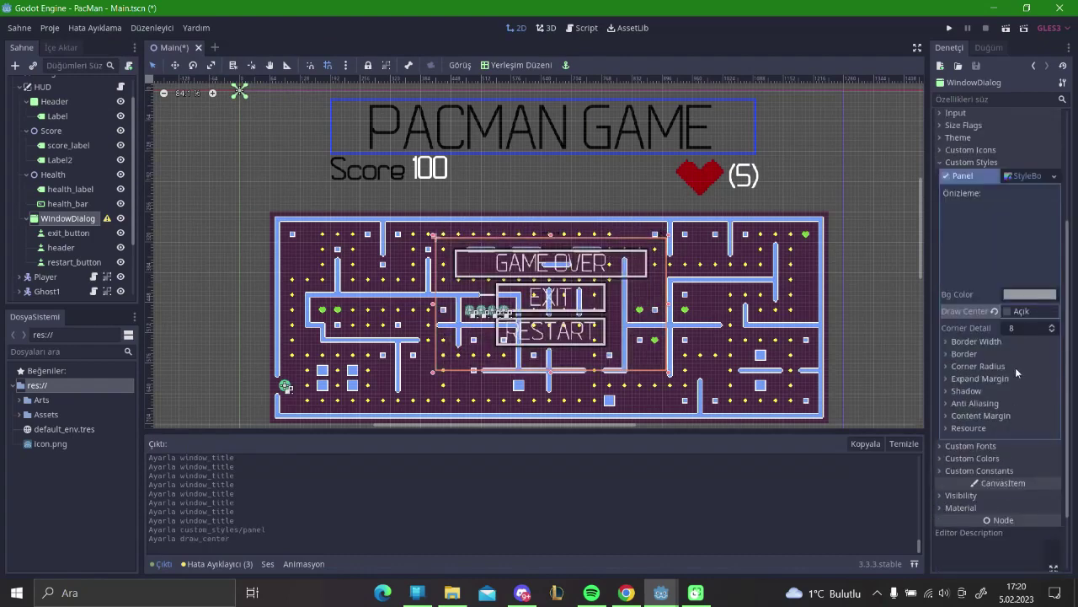
click(969, 342)
click(1026, 355)
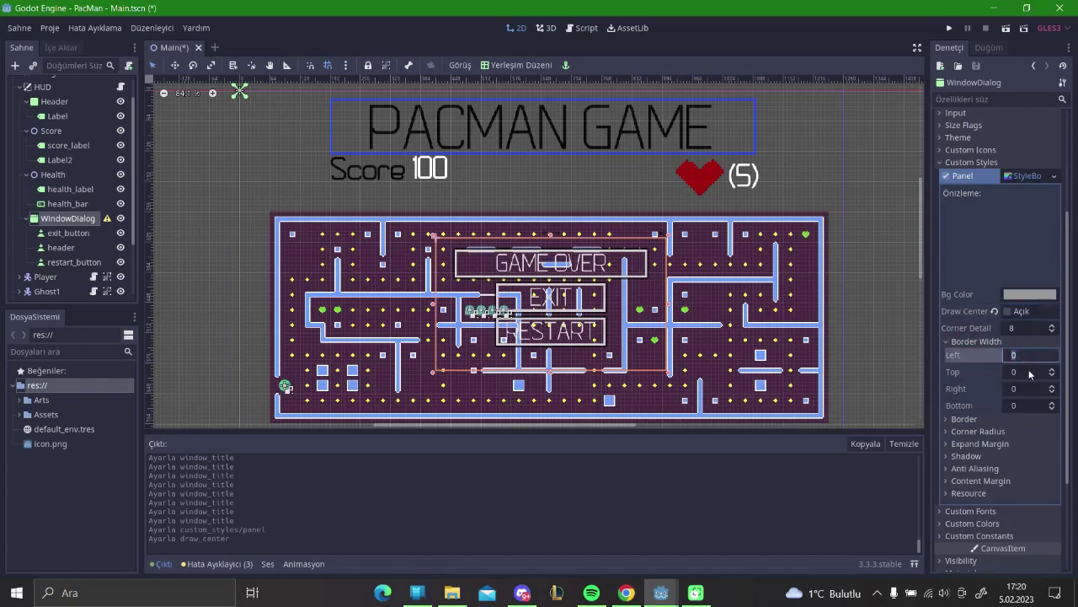
key(Tab)
text(5)
key(Tab)
text(5)
key(Tab)
click(971, 342)
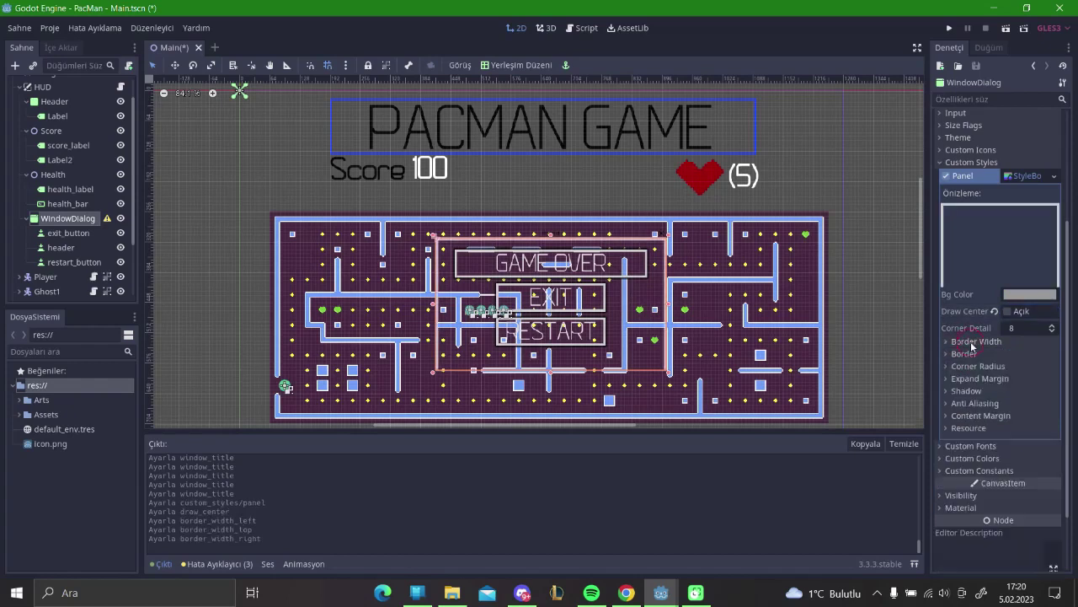
Set the panel's shadow colour to black with shadow size 5.
click(969, 391)
click(1011, 404)
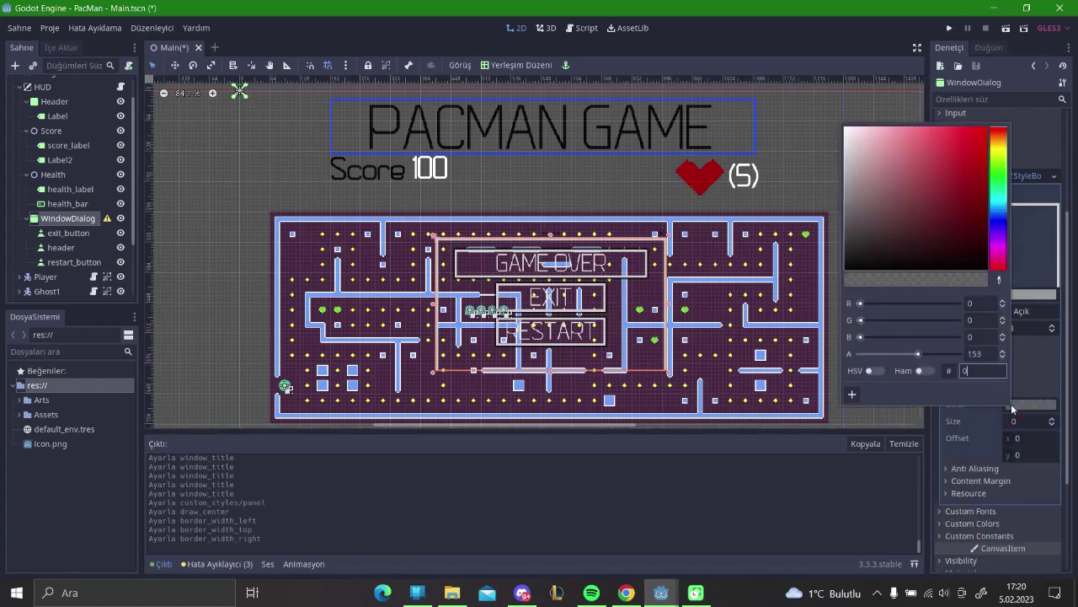
text(0)
key(Return)
drag(1028, 421, 1024, 418)
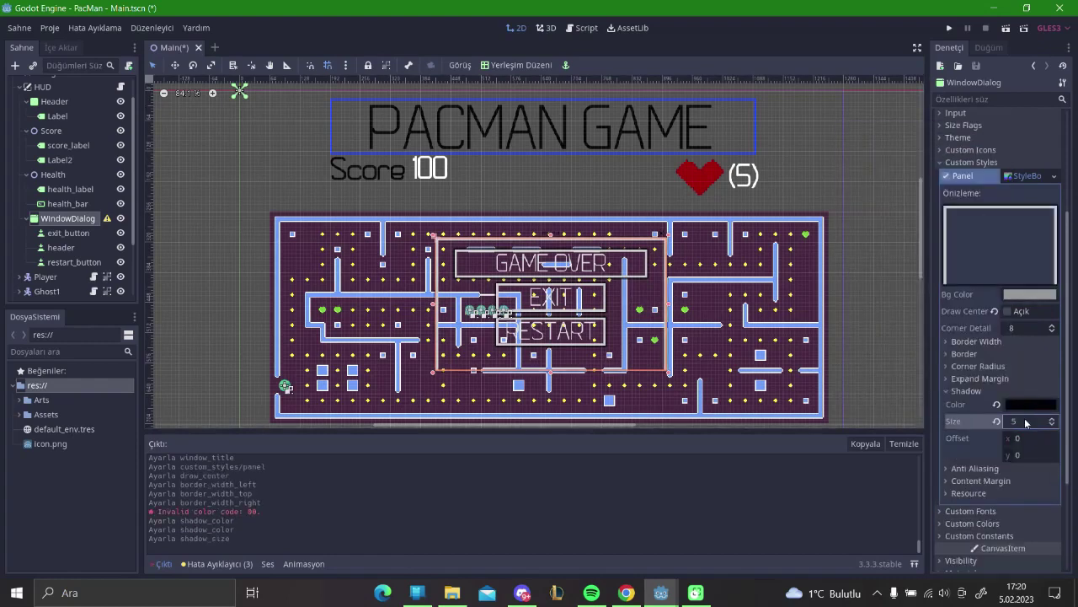
click(1028, 176)
Reselect the WindowDialog and turn the panel background back on as semi-transparent black.
scroll(1002, 446, down, 1)
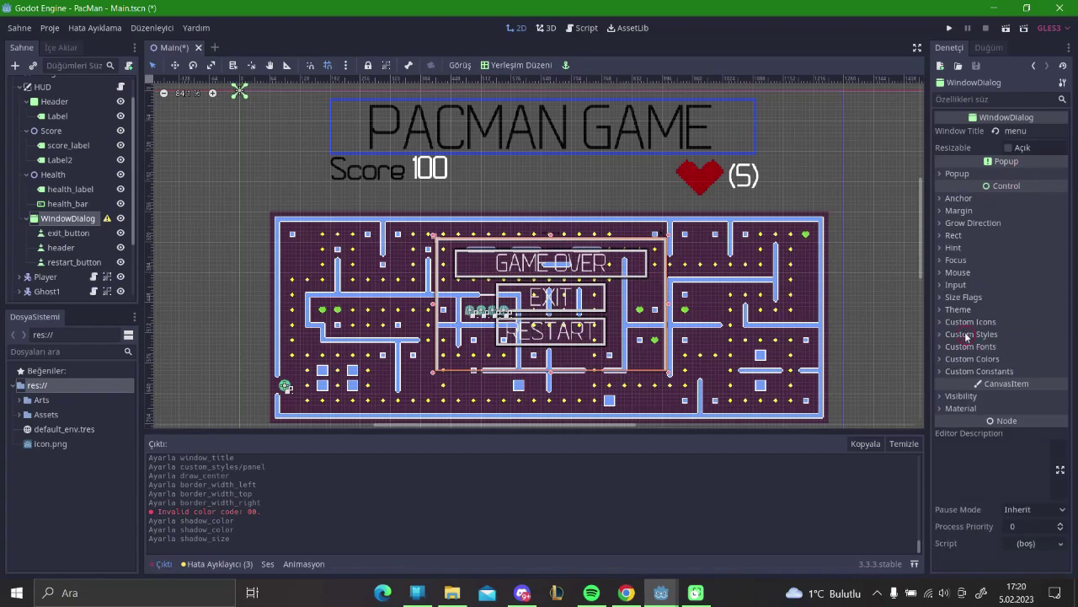
click(883, 200)
click(649, 246)
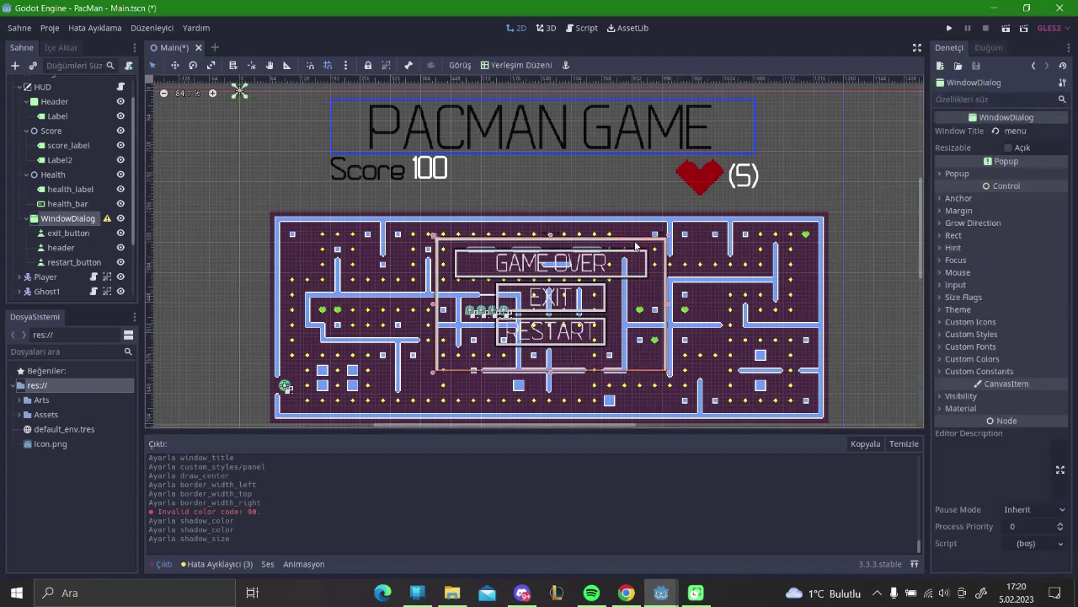
click(980, 332)
click(1009, 485)
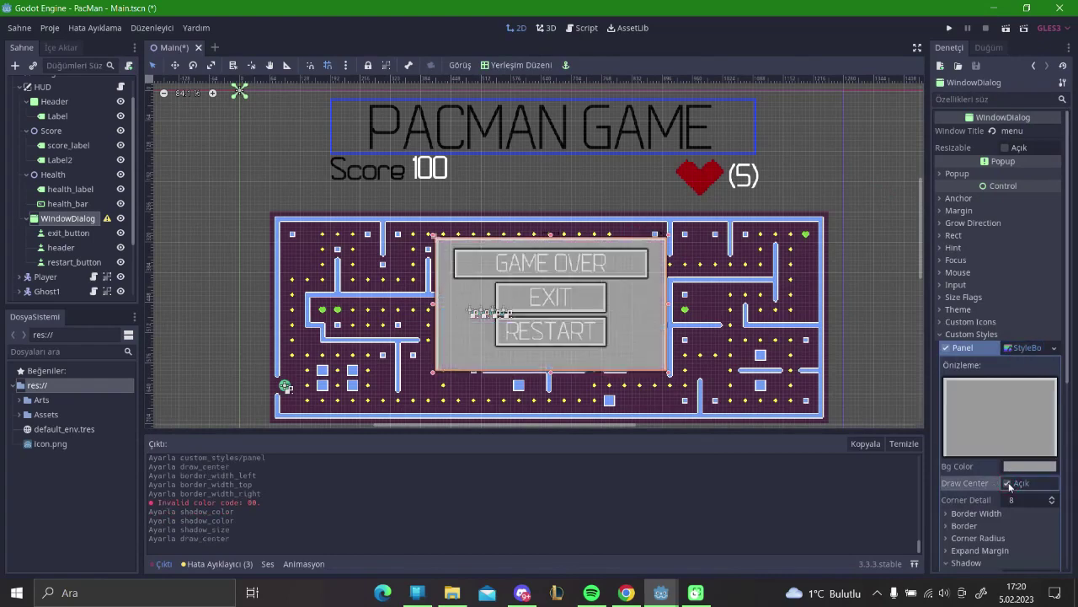
click(1027, 467)
text(00)
key(Return)
drag(954, 415, 901, 416)
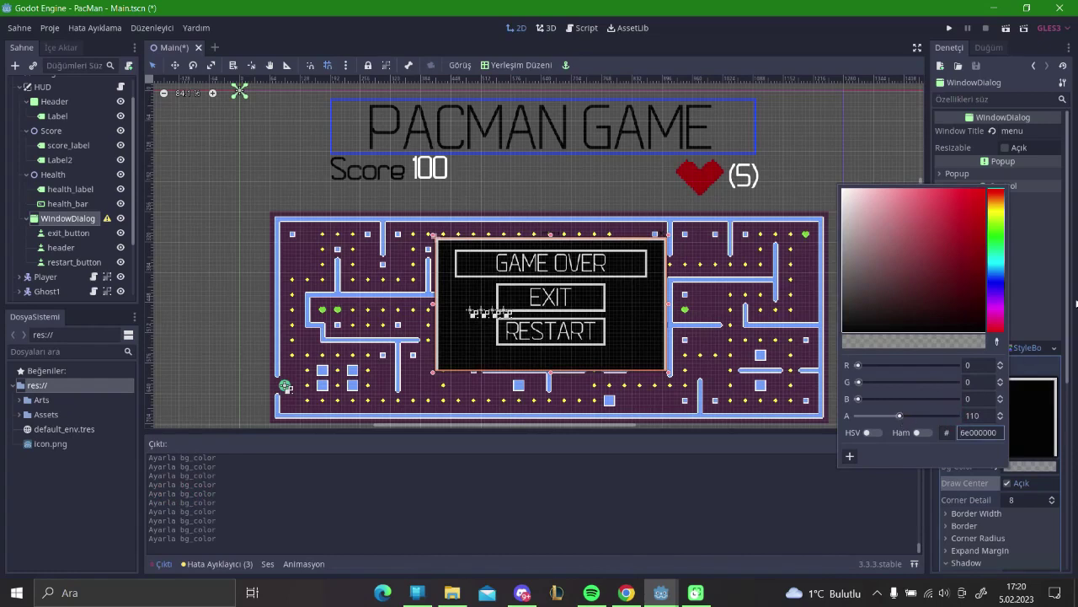
click(1043, 305)
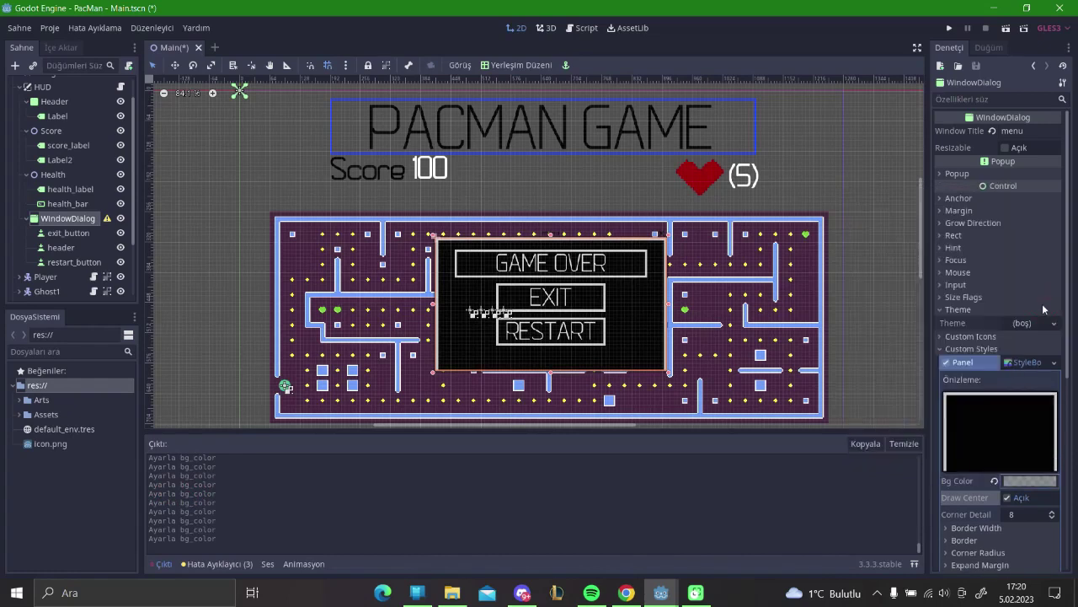
Set the panel background colour to RGB 10,10,10 with alpha 35.
click(1021, 482)
drag(891, 430, 873, 431)
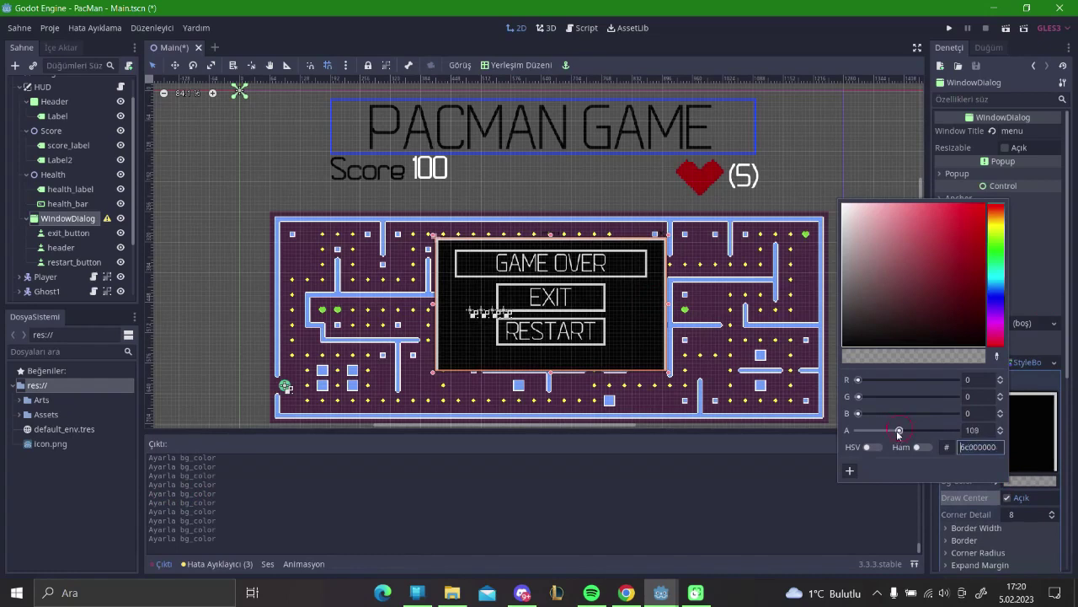
click(860, 413)
click(982, 414)
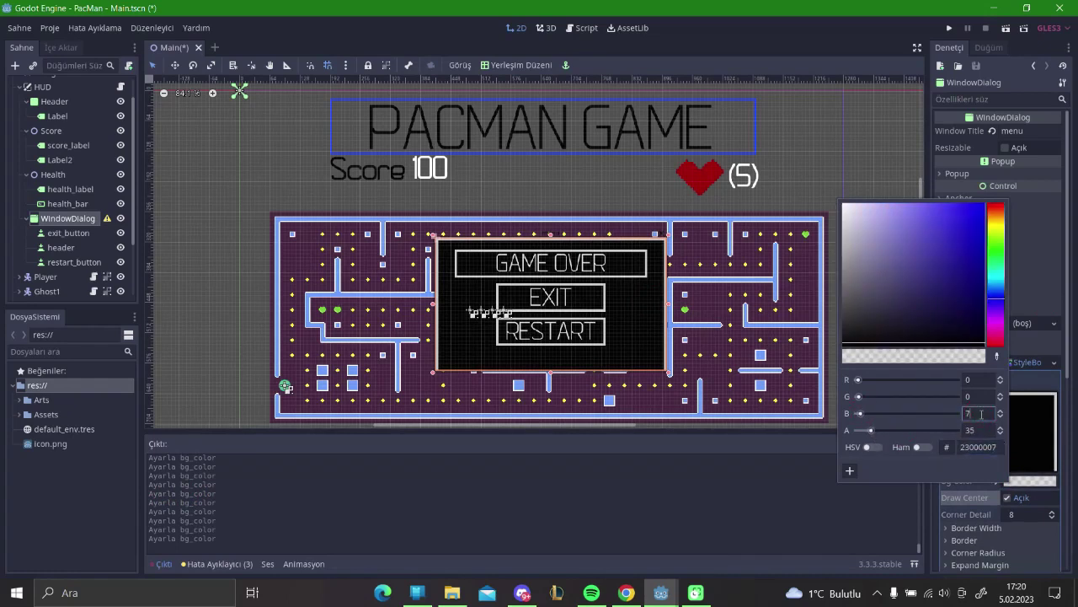
text(10)
click(977, 397)
text(10)
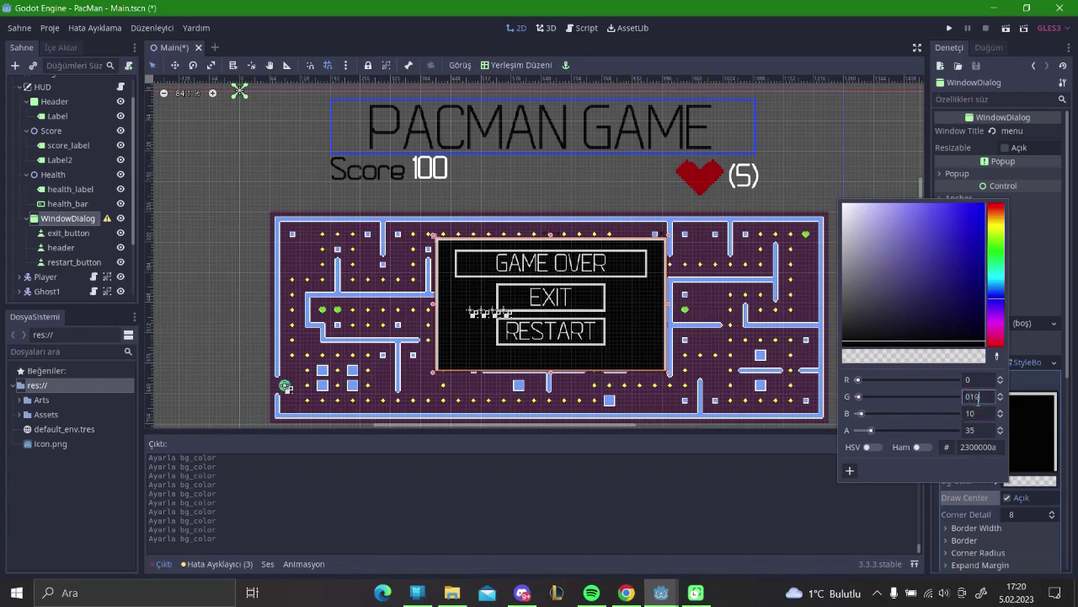
click(978, 380)
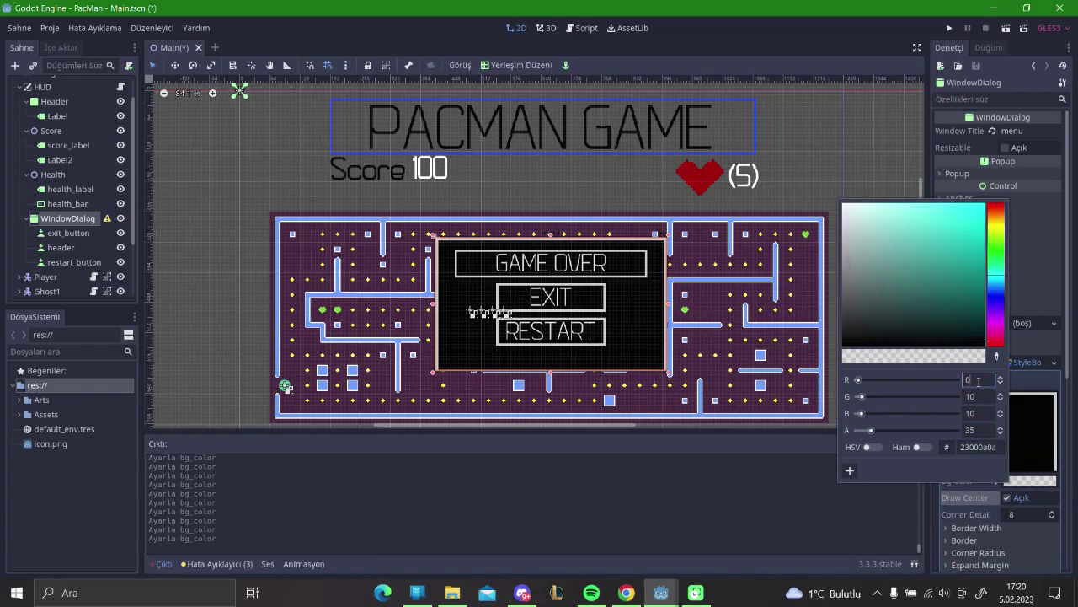
text(10)
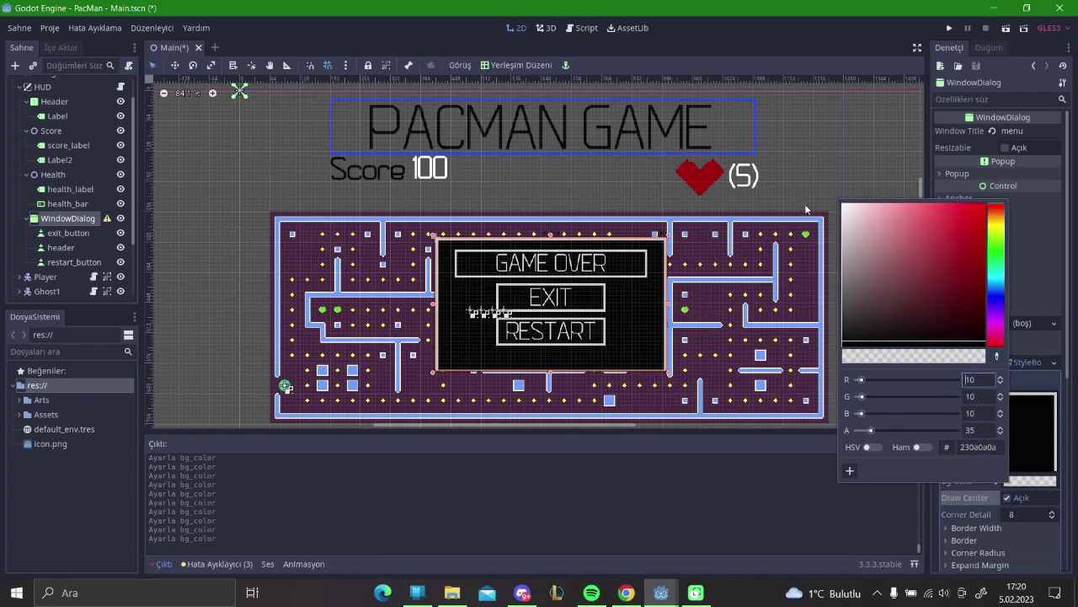
click(808, 198)
Centre the dialog over the maze at 408,328 and rename its node to menu.
mouse_move(649, 308)
mouse_down()
mouse_move(668, 227)
mouse_move(643, 311)
mouse_up()
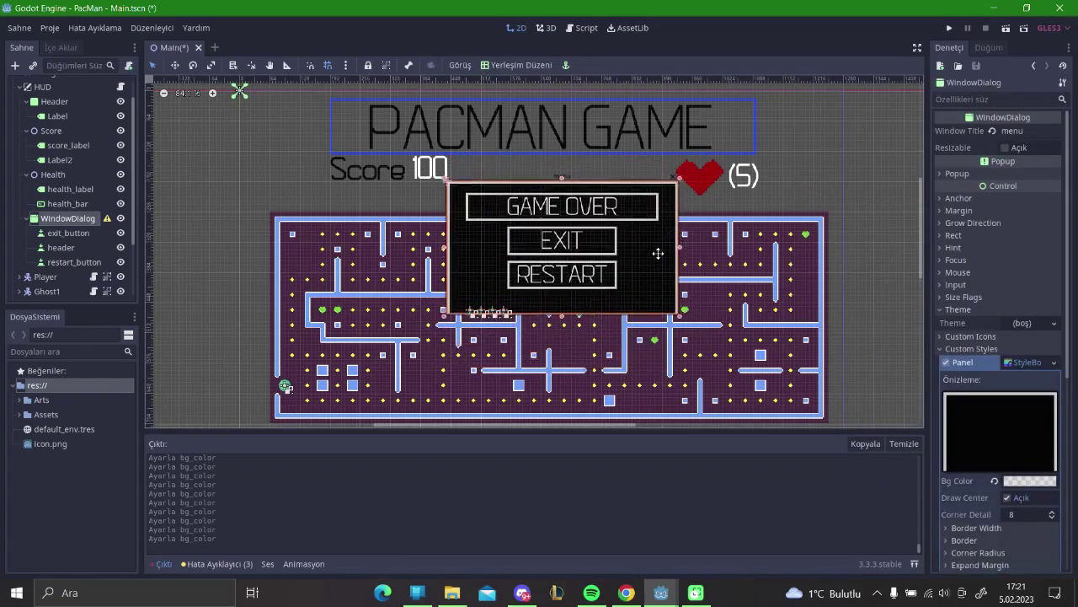
drag(644, 311, 645, 316)
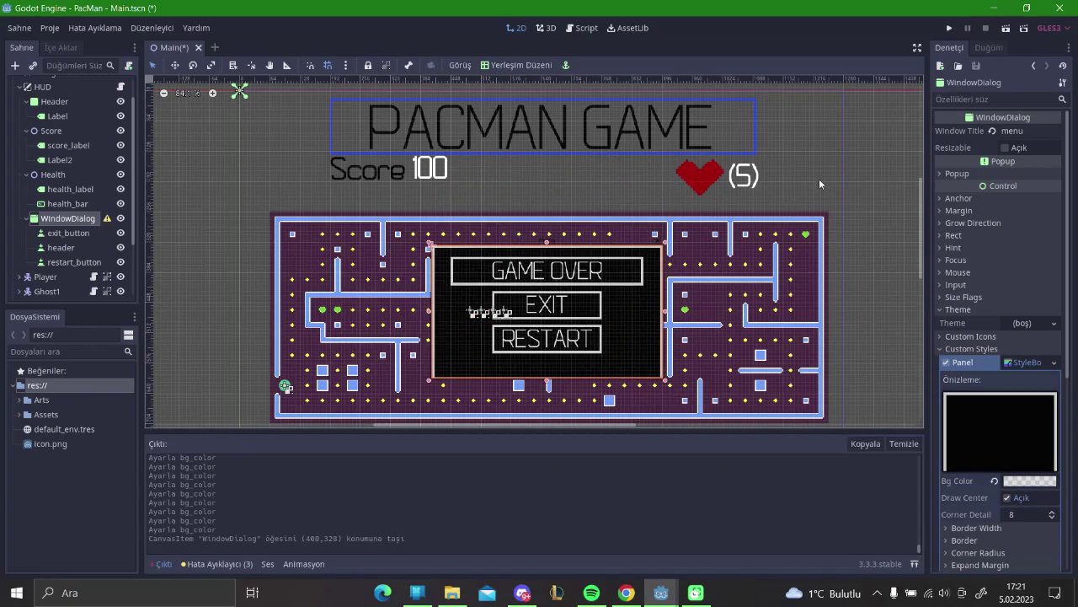
click(51, 218)
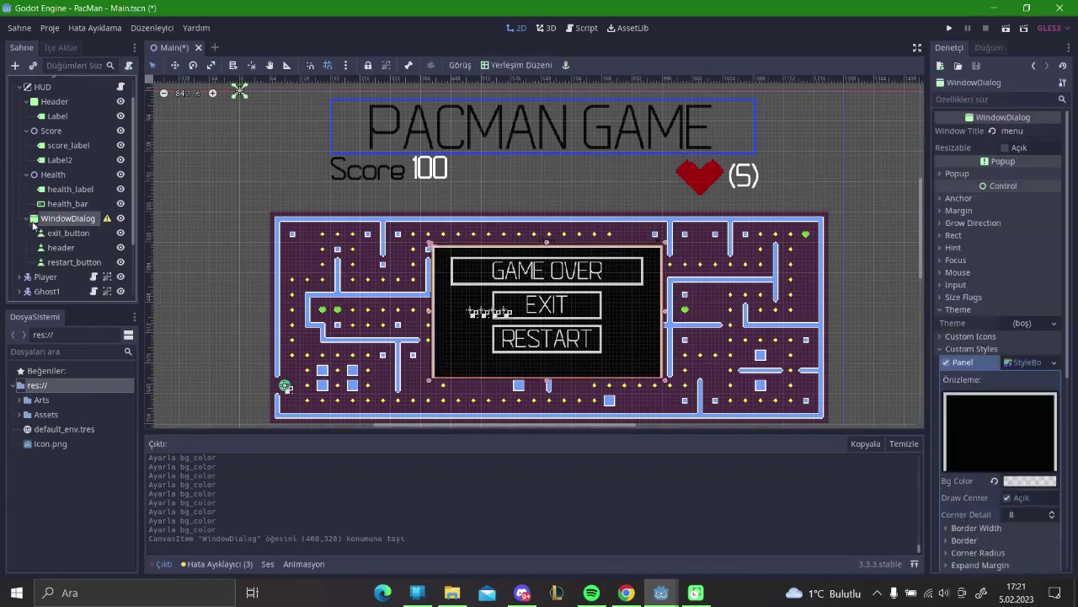
click(27, 219)
double_click(49, 219)
key(Caps_Lock)
text(menu)
key(Return)
key(Caps_Lock)
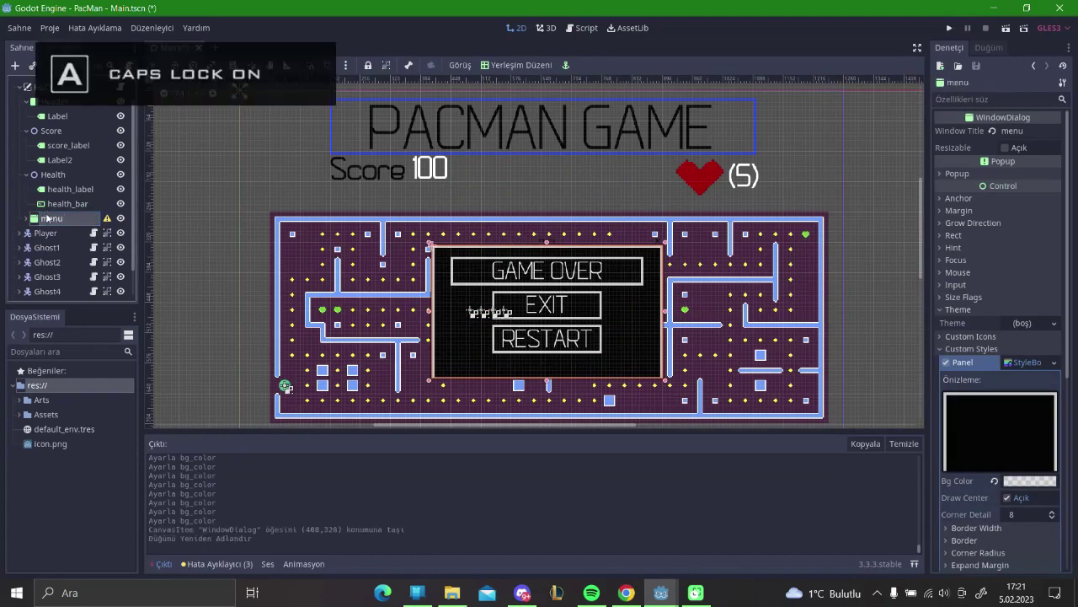
key(Caps_Lock)
Open the HUD.gd script with the cursor at the end of line 11.
scroll(53, 171, up, 1)
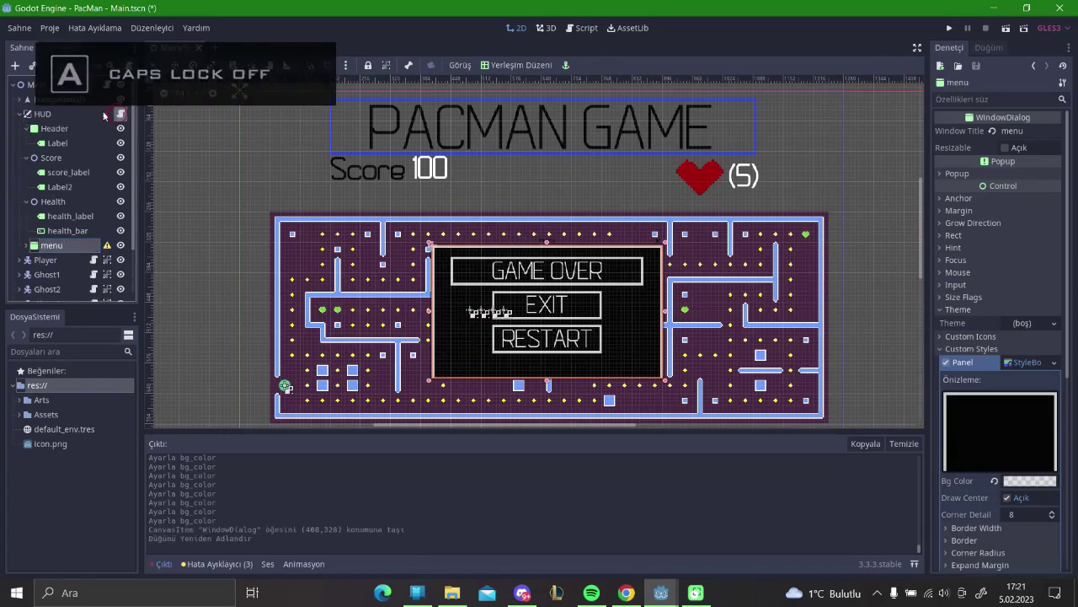
click(120, 113)
click(468, 188)
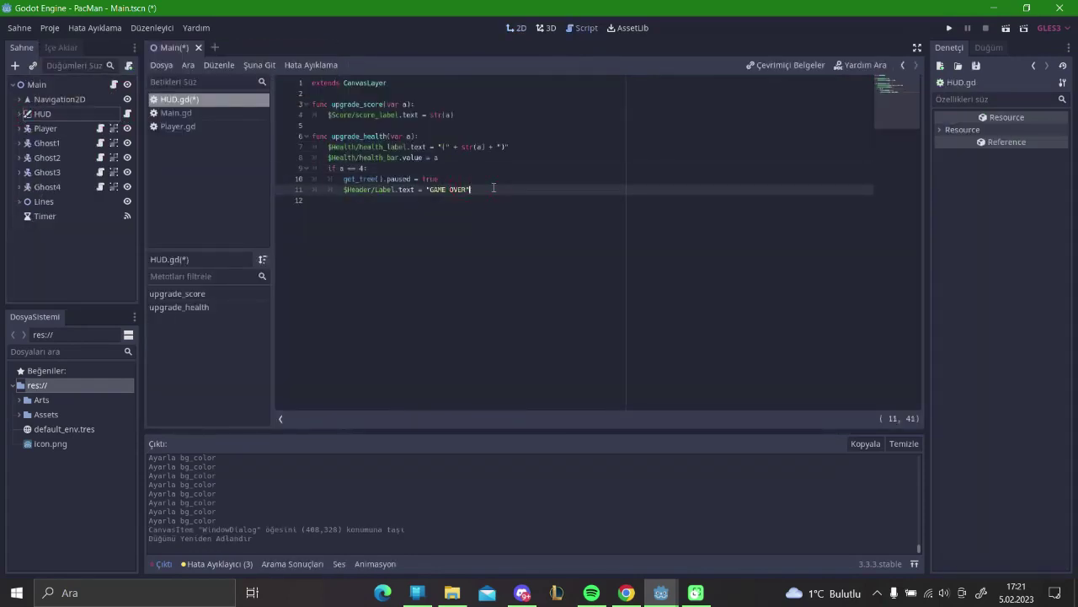
Add a $menu.show() call under the GAME OVER line in HUD.gd.
key(Return)
text($menu)
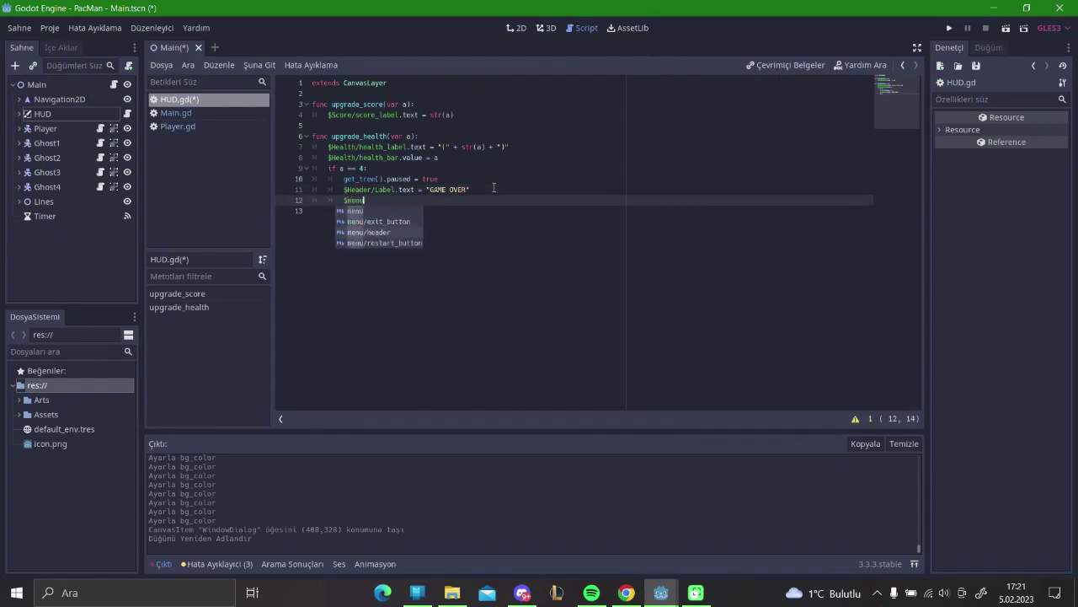
text(.pop)
key(Return)
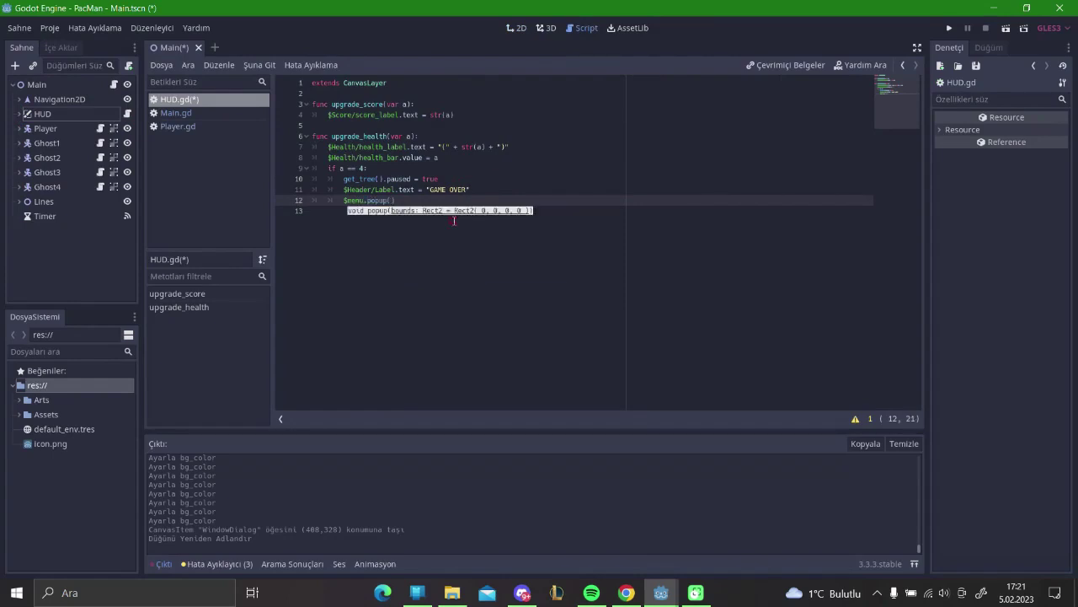
click(453, 221)
key(ctrl+s)
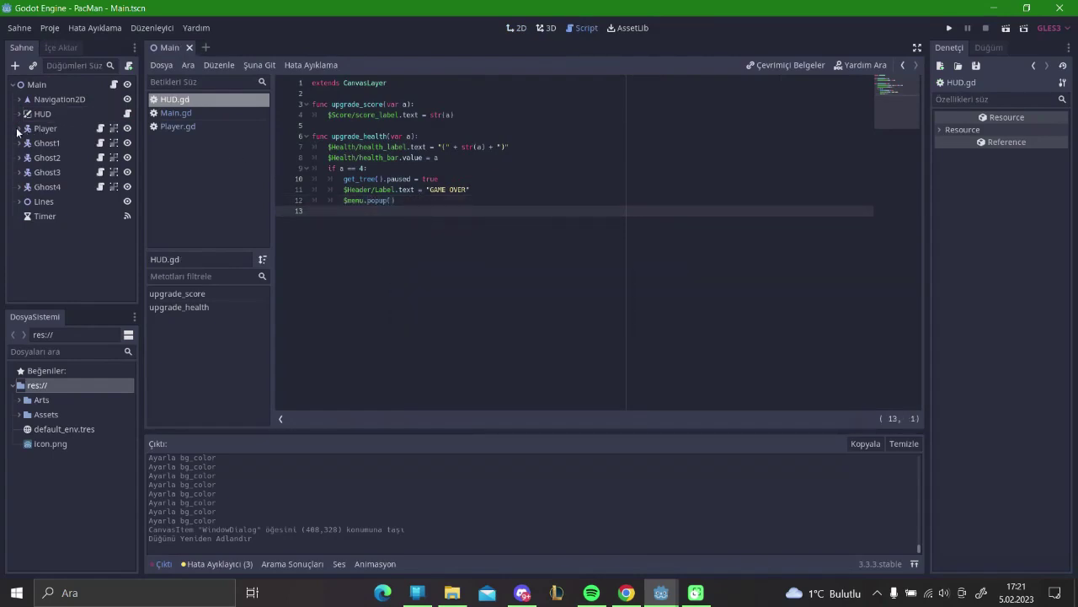
double_click(371, 199)
text(p)
text(sho)
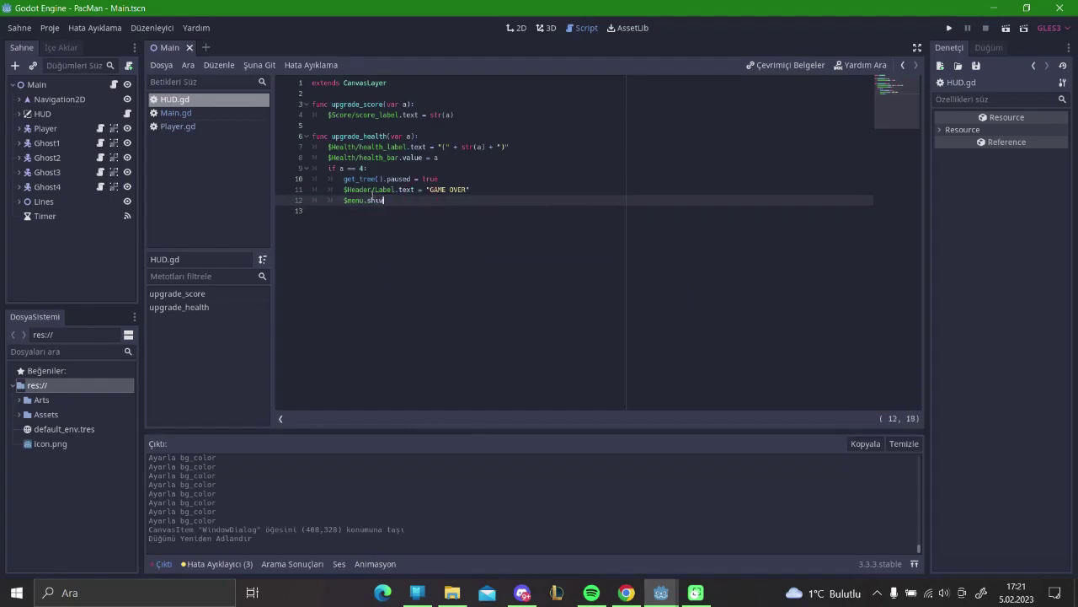
text(w)
key(Return)
Expand HUD in the scene tree and show exit_button's signals.
click(19, 113)
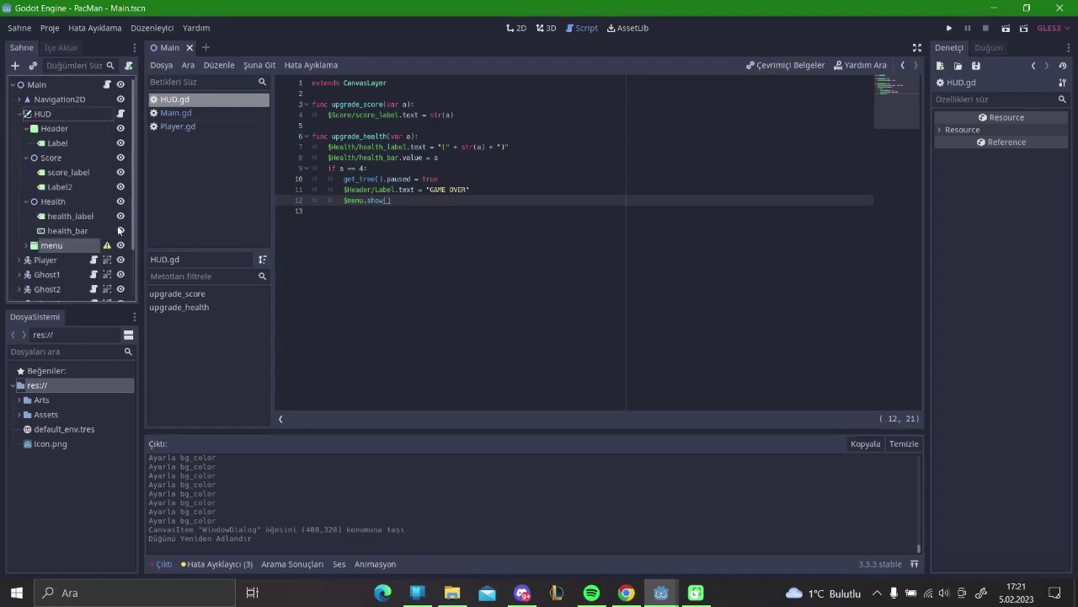
scroll(70, 259, down, 1)
click(69, 231)
click(989, 48)
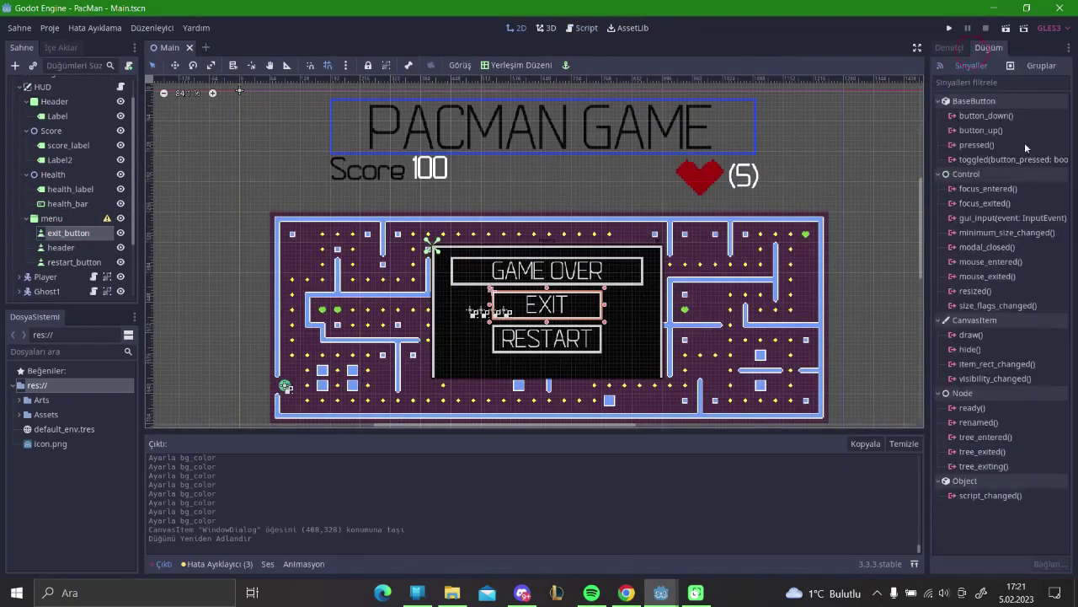
Connect exit_button's pressed() signal to a new _on_exit_button_pressed handler on HUD.
double_click(986, 142)
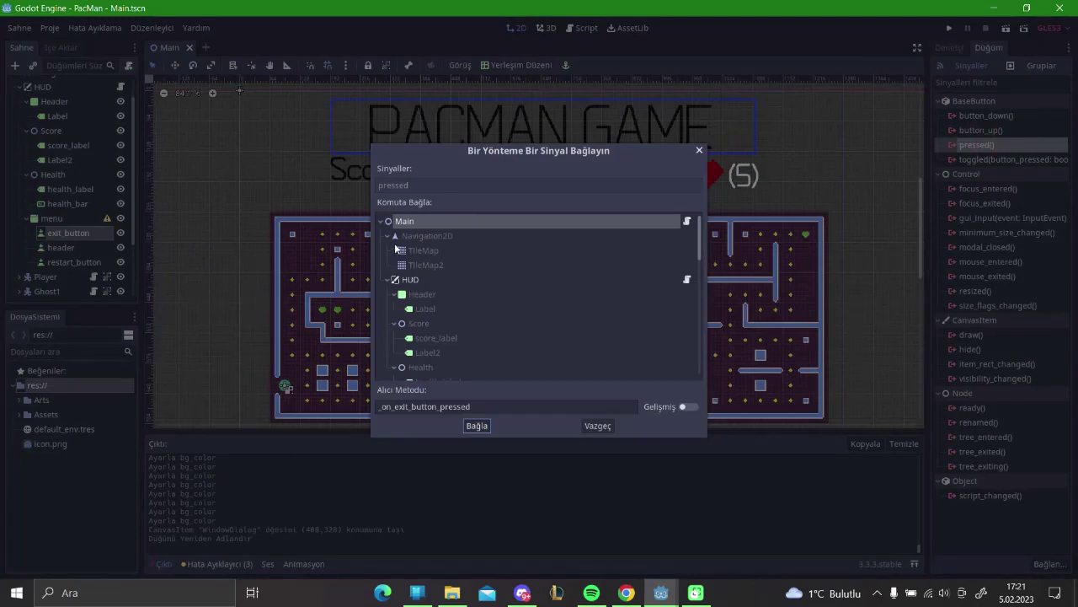
click(381, 221)
click(381, 220)
click(397, 279)
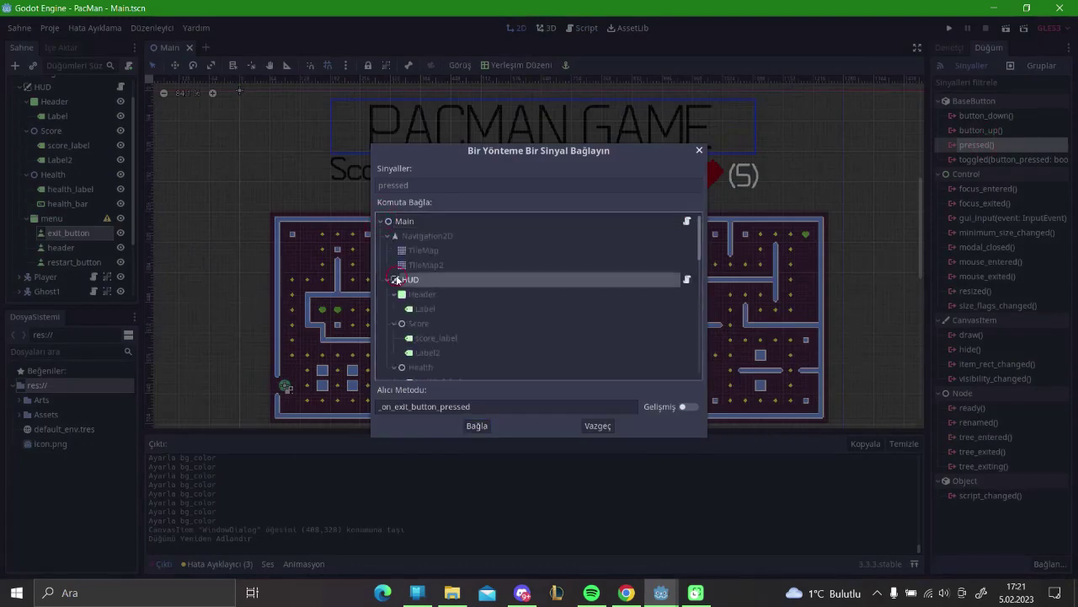
click(468, 425)
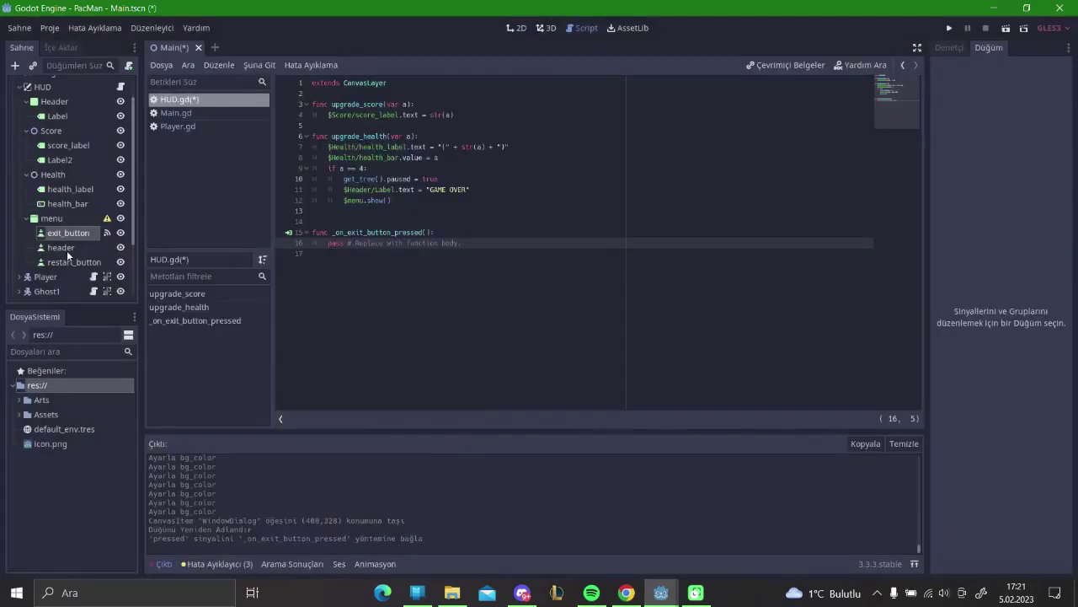
Connect restart_button's pressed() signal to a new _on_restart_button_pressed handler on HUD.
click(70, 261)
double_click(970, 144)
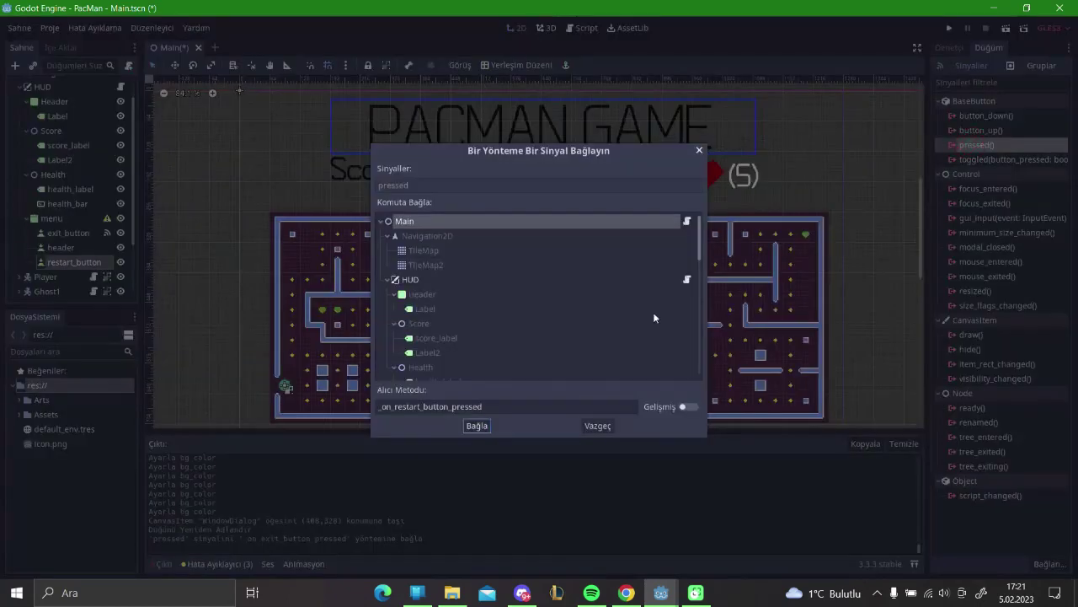
click(427, 281)
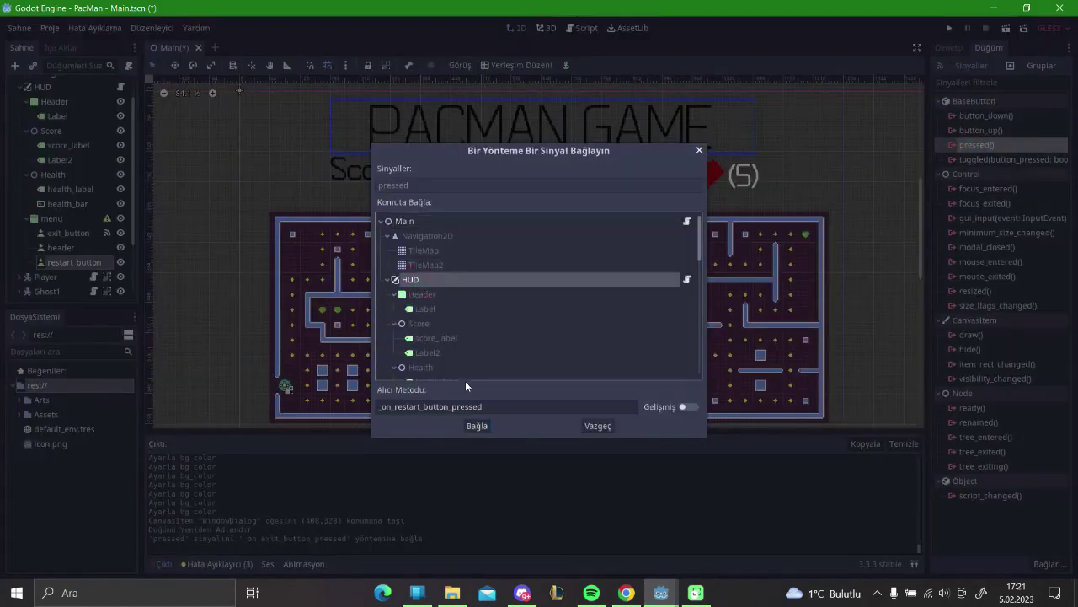
click(479, 427)
click(68, 247)
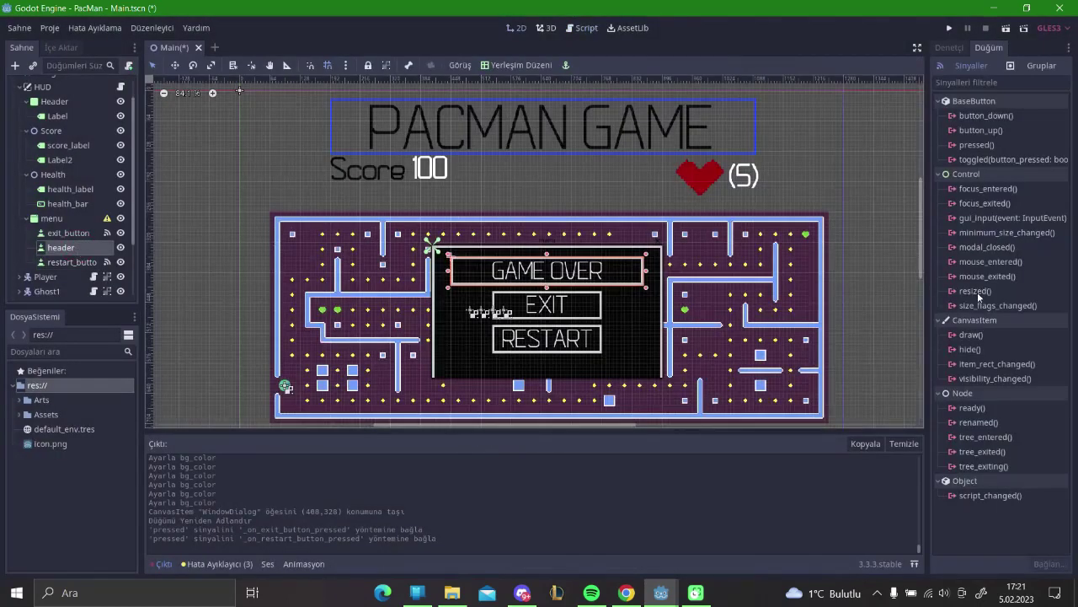
click(950, 47)
Copy the header's Pressed StyleBox into its Hover and Focus styles, then open HUD.gd.
scroll(1029, 381, down, 5)
click(971, 366)
click(979, 366)
click(977, 353)
click(1024, 382)
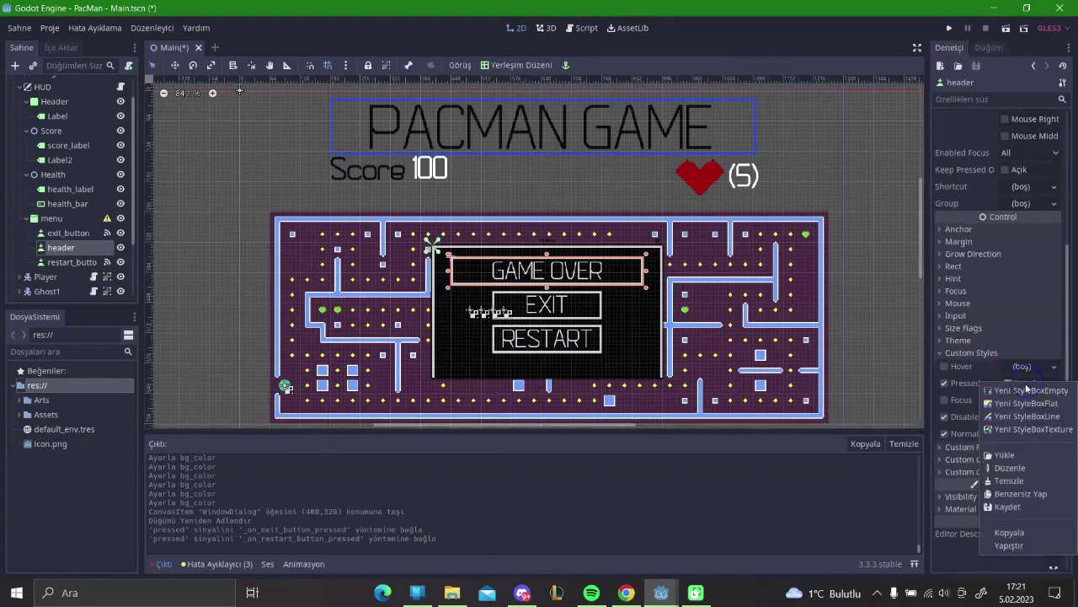
click(1024, 533)
click(1015, 373)
click(1019, 469)
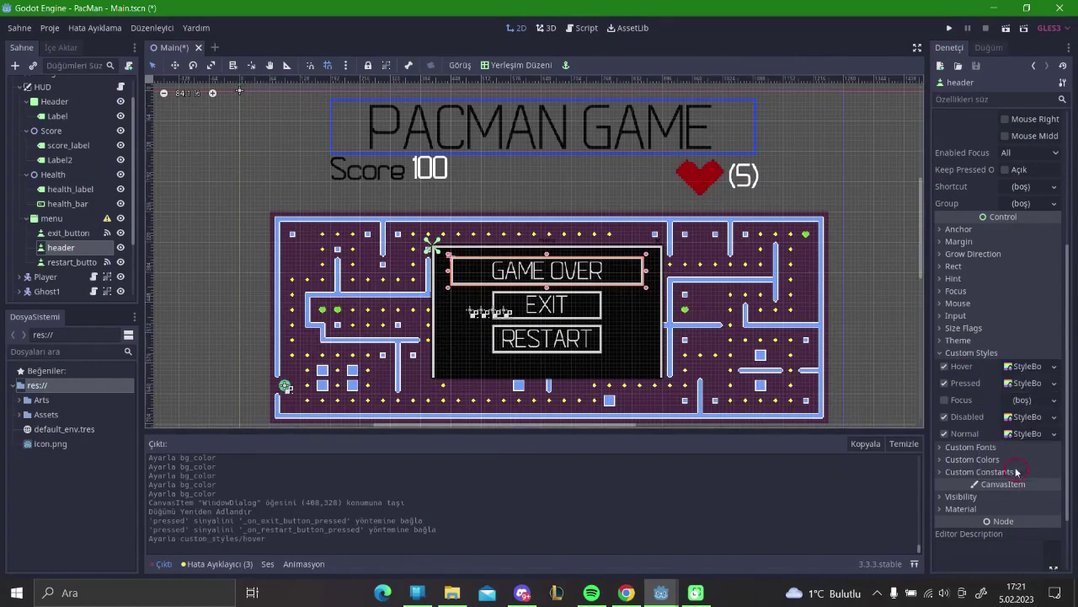
click(1035, 401)
click(1040, 502)
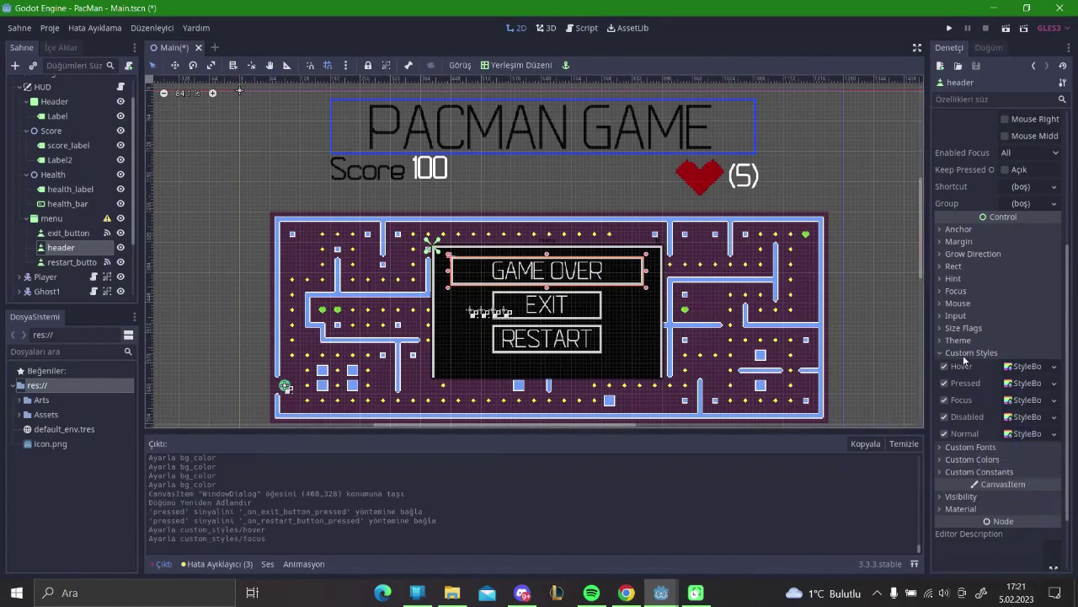
click(965, 355)
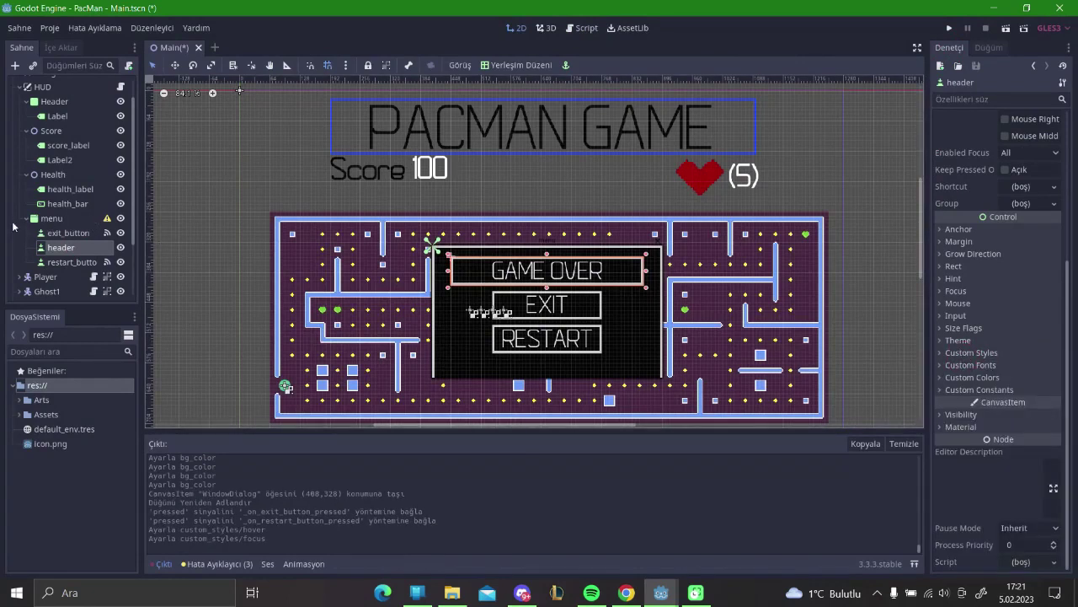
scroll(34, 143, up, 1)
click(120, 113)
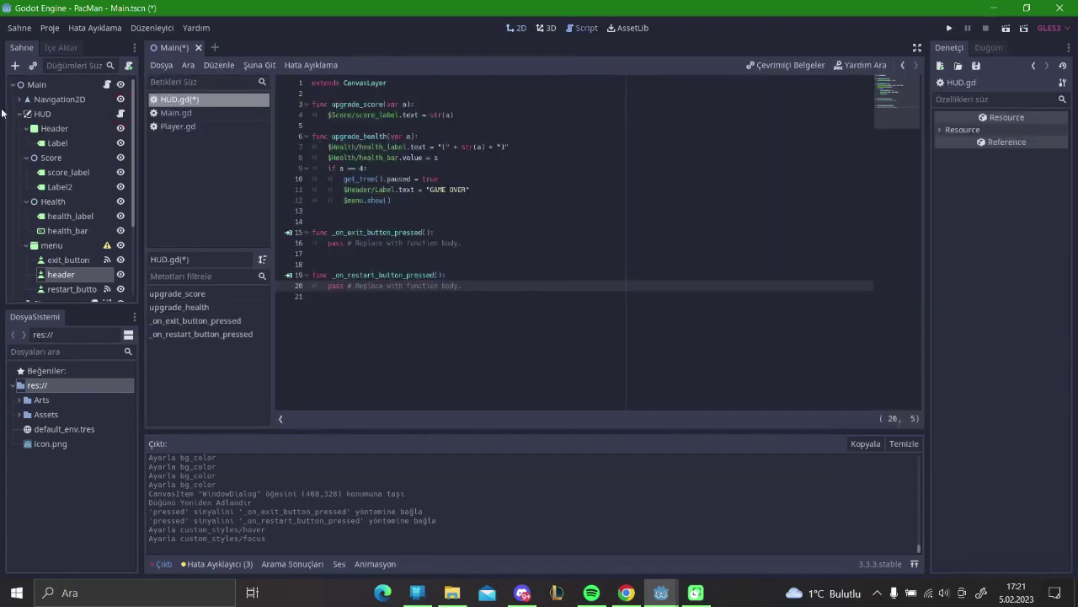
Make HUD.gd's exit handler call get_tree().quit().
click(42, 114)
click(487, 242)
key(shift+Home)
text(get_tree().quit)
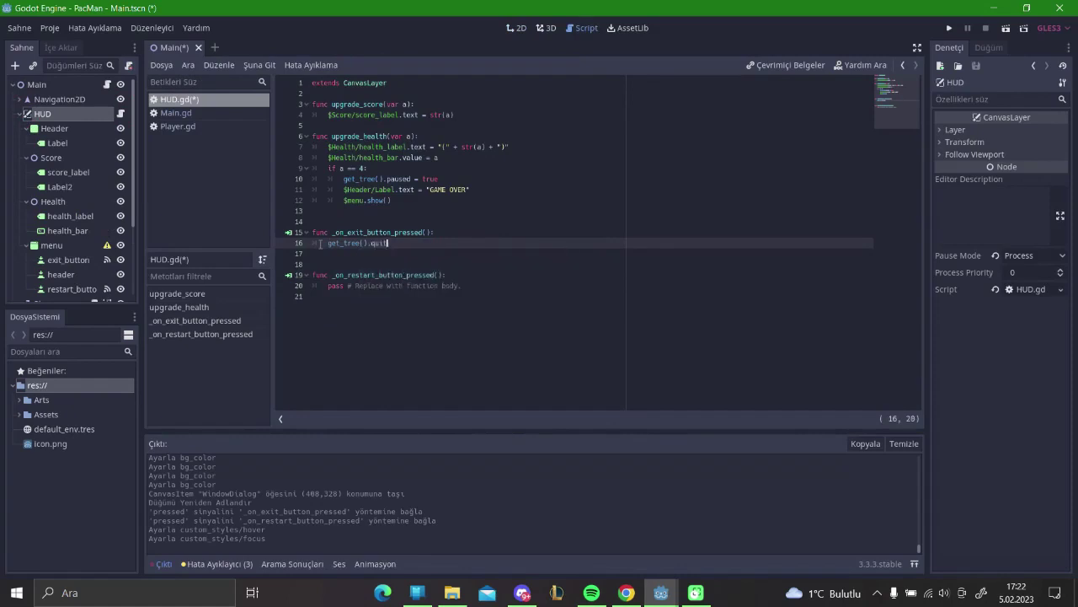
key(BackSpace)
key(BackSpace)
key(BackSpace)
text(q)
key(Down)
key(Return)
Replace the restart handler's placeholder with get_tree().change_scene_to(.
drag(461, 285, 328, 285)
text(get_t)
key(Return)
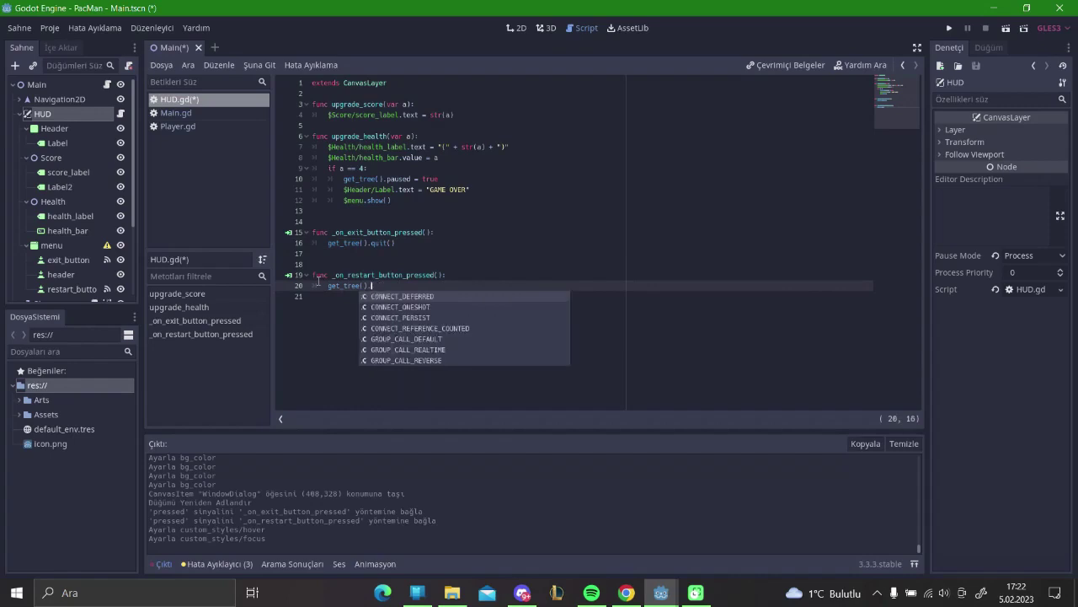
text(ch)
key(Down)
key(Return)
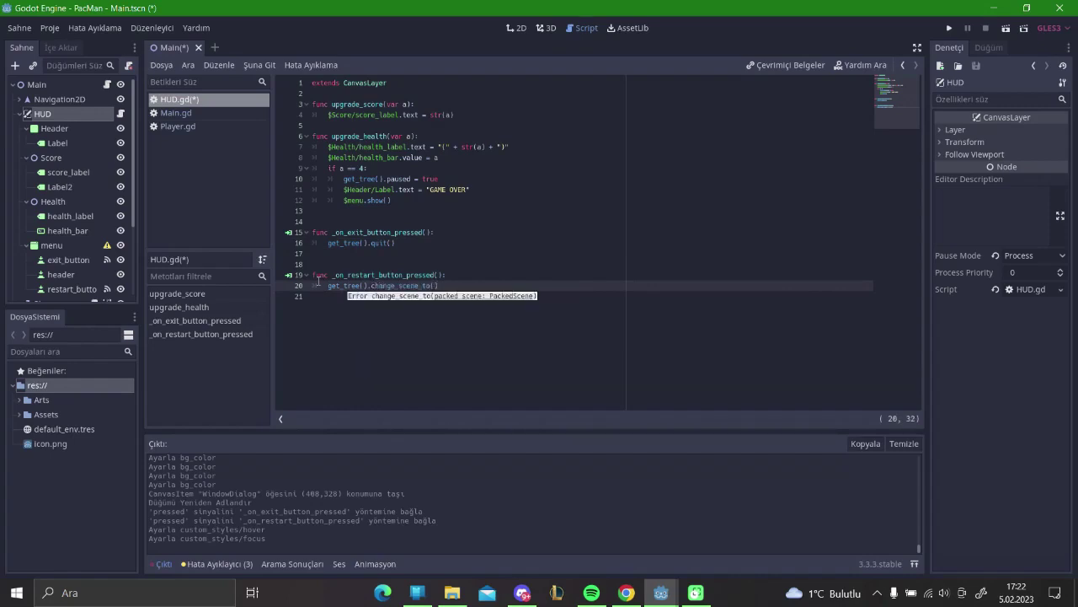
Pass preload("res://Assets/Main.tscn") as the argument to change_scene_to.
text(")
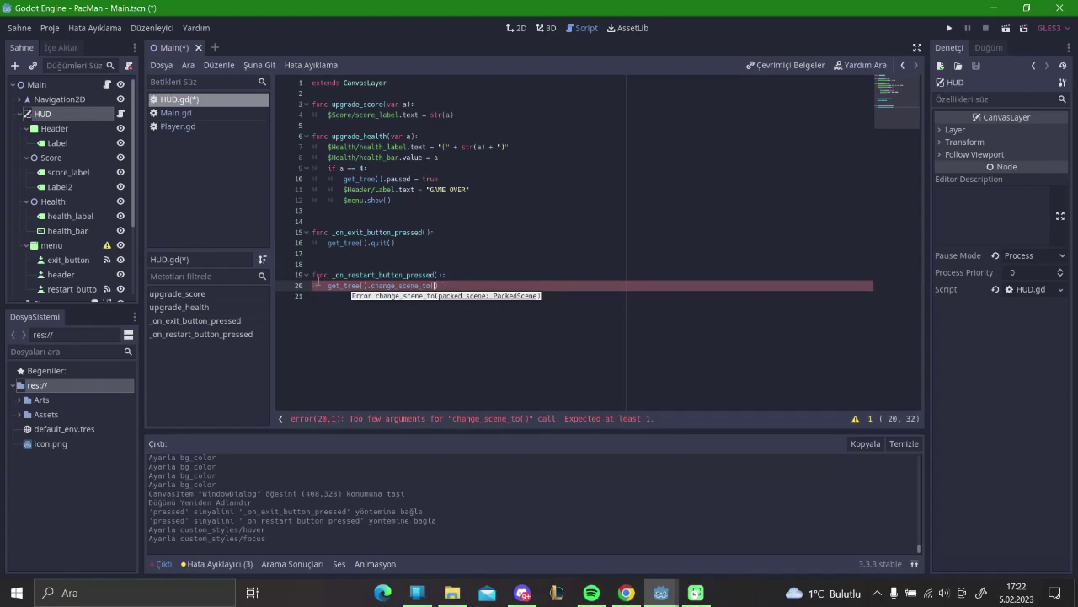
text(g)
key(BackSpace)
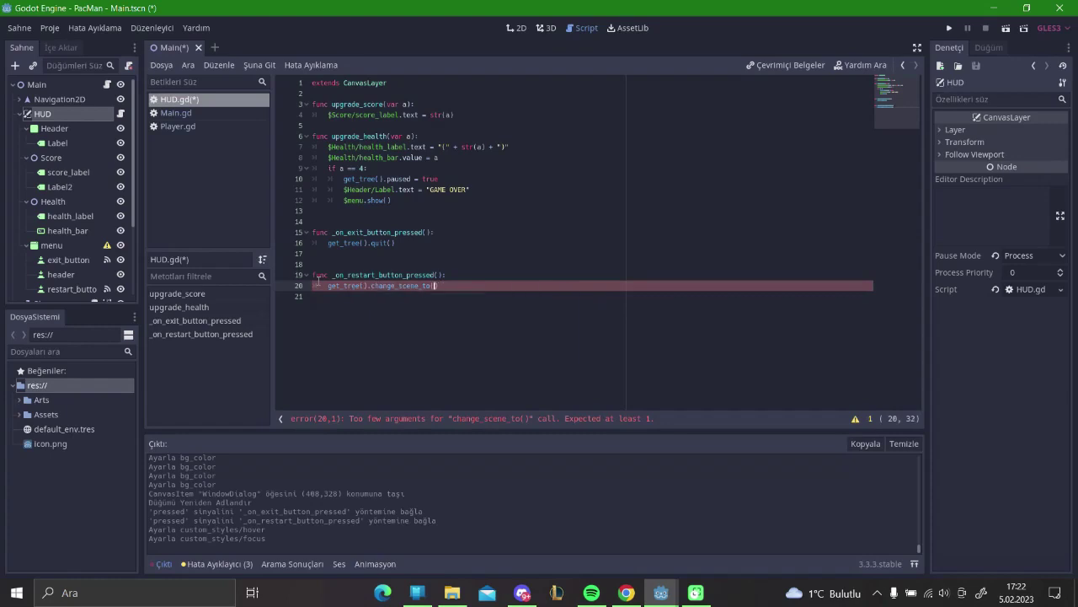
text(eloa)
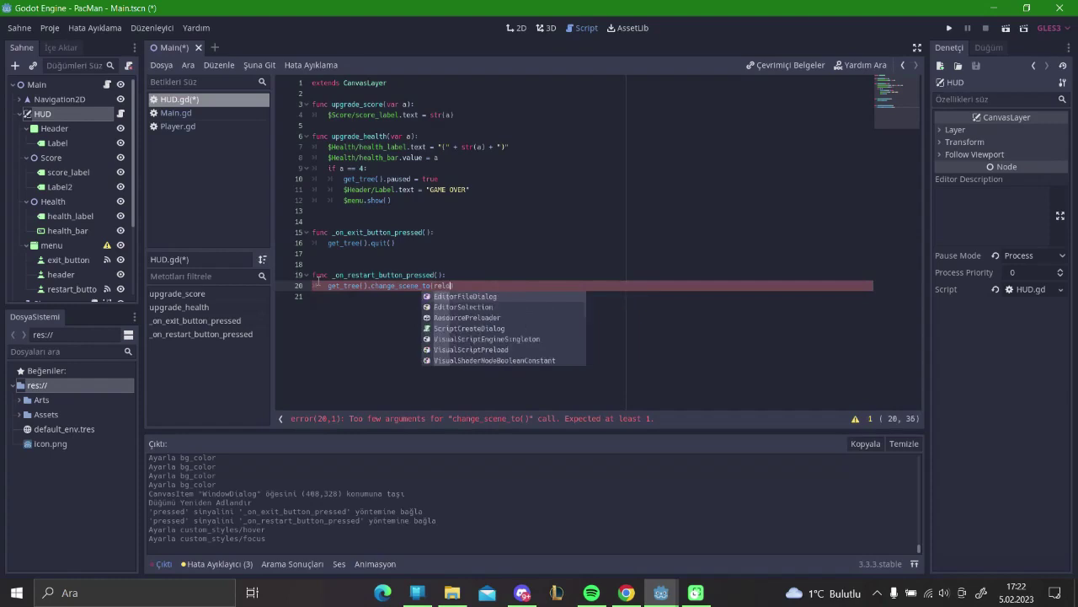
text(d)
key(Down)
key(Down)
key(Return)
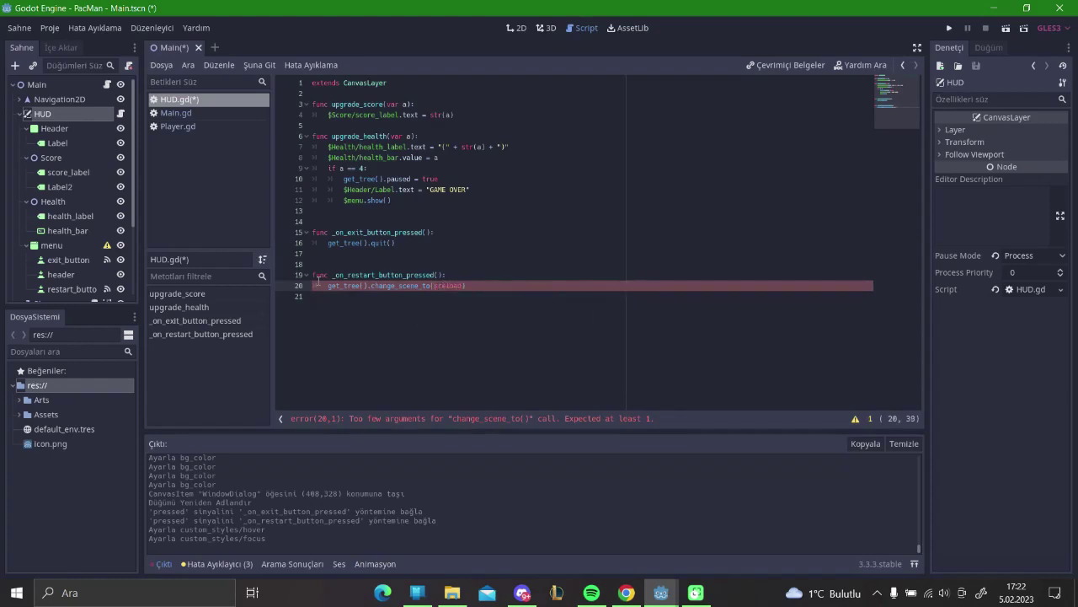
text(()
key(Down)
key(Down)
key(Down)
key(Down)
key(Down)
key(Down)
key(Down)
key(Down)
key(Down)
key(Down)
key(Down)
key(Down)
key(Down)
key(Up)
key(Up)
key(Up)
key(Up)
key(Up)
key(Up)
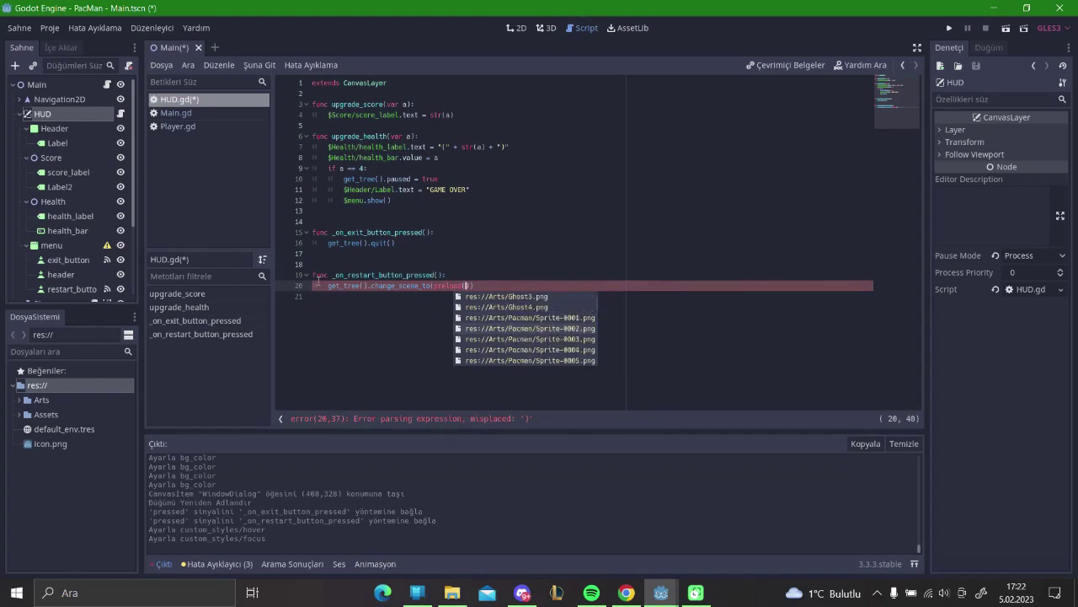
key(Down)
key(Down)
key(Down)
key(Down)
key(Down)
key(Down)
key(Down)
key(Down)
key(Down)
key(Down)
key(Down)
key(Down)
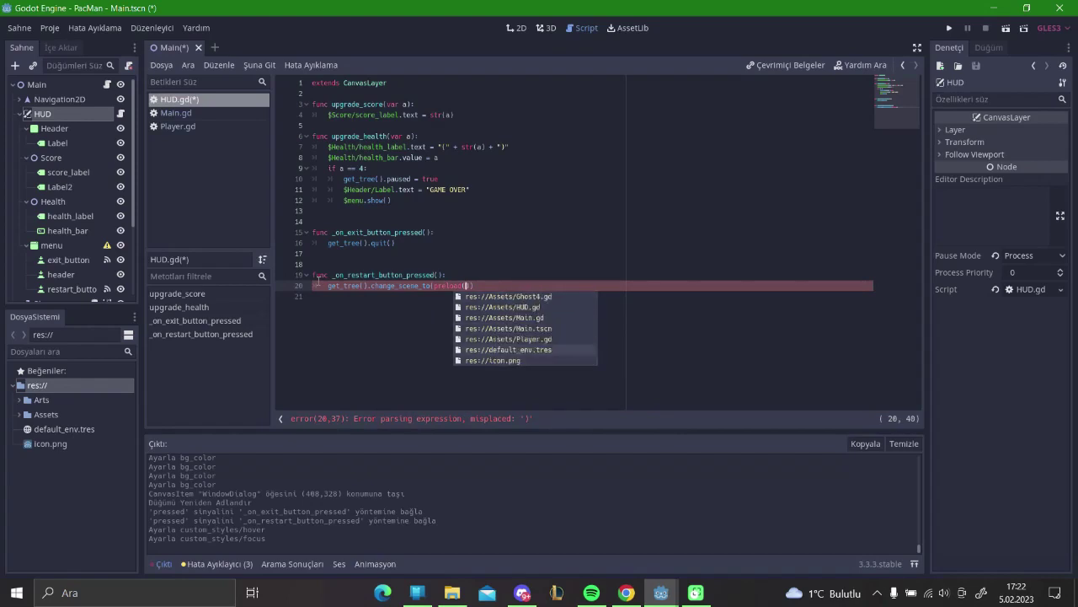
key(Up)
key(Up)
key(Up)
key(Down)
key(Return)
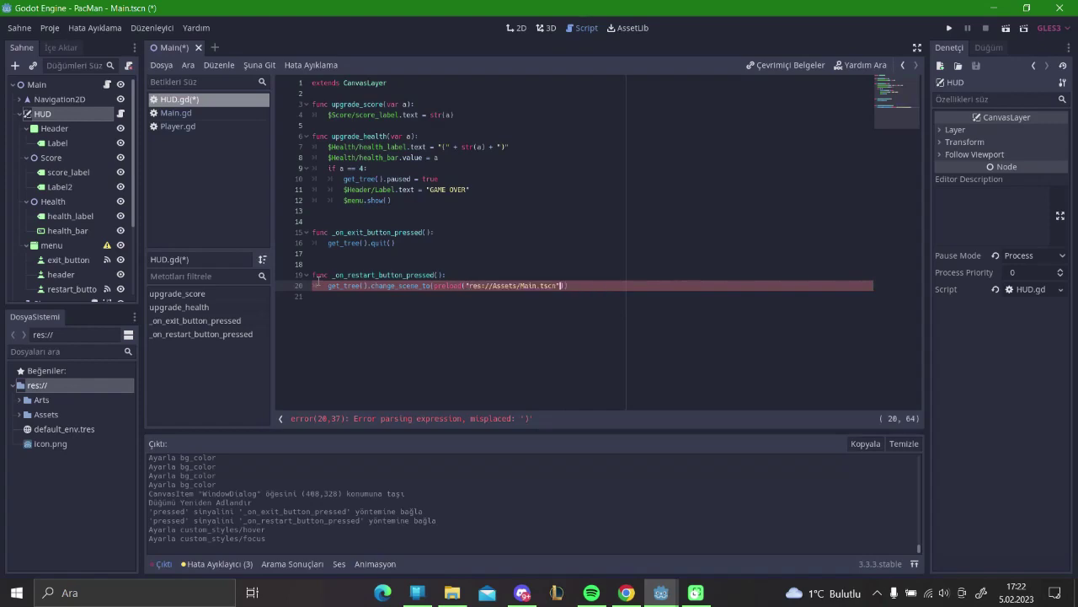
Remove the extra blank line and save HUD.gd.
click(374, 342)
key(ctrl+s)
key(Up)
key(Up)
key(Up)
key(BackSpace)
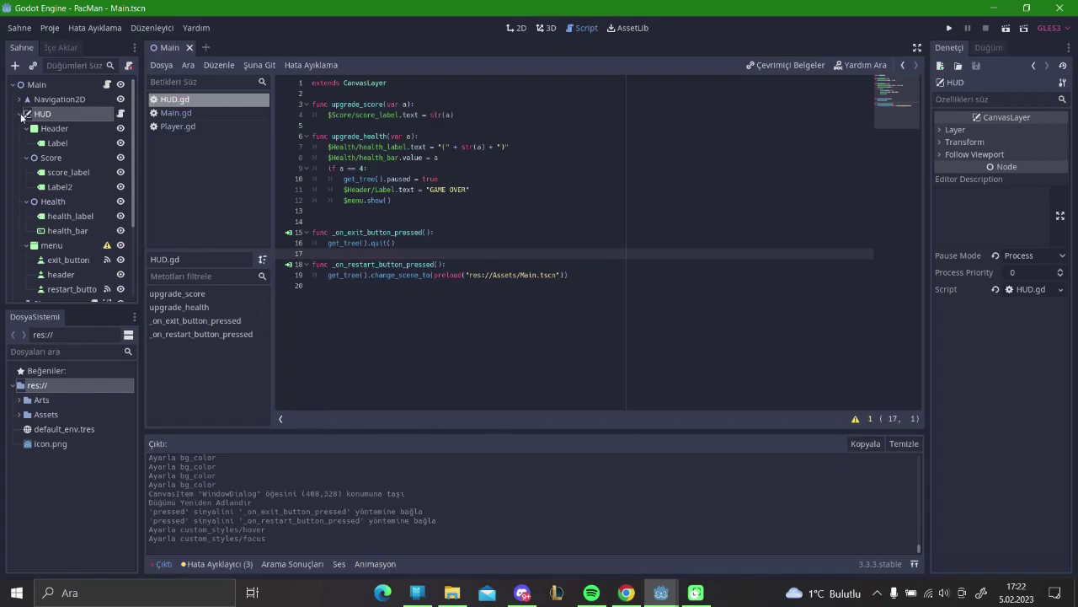
Inspect the HUD node and its game-over lines, then select the Player node.
click(19, 114)
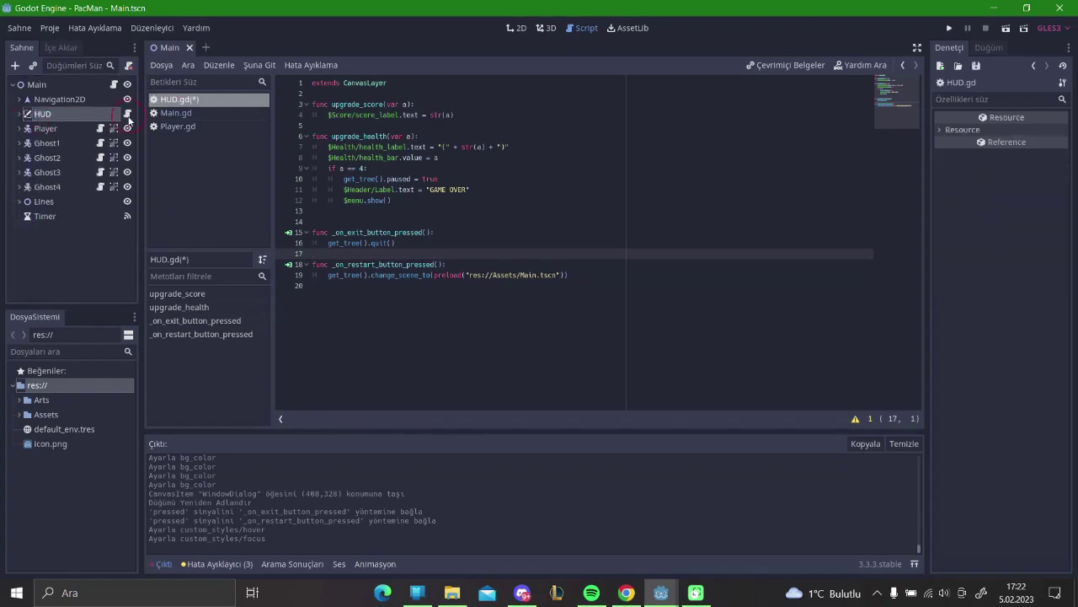
click(127, 114)
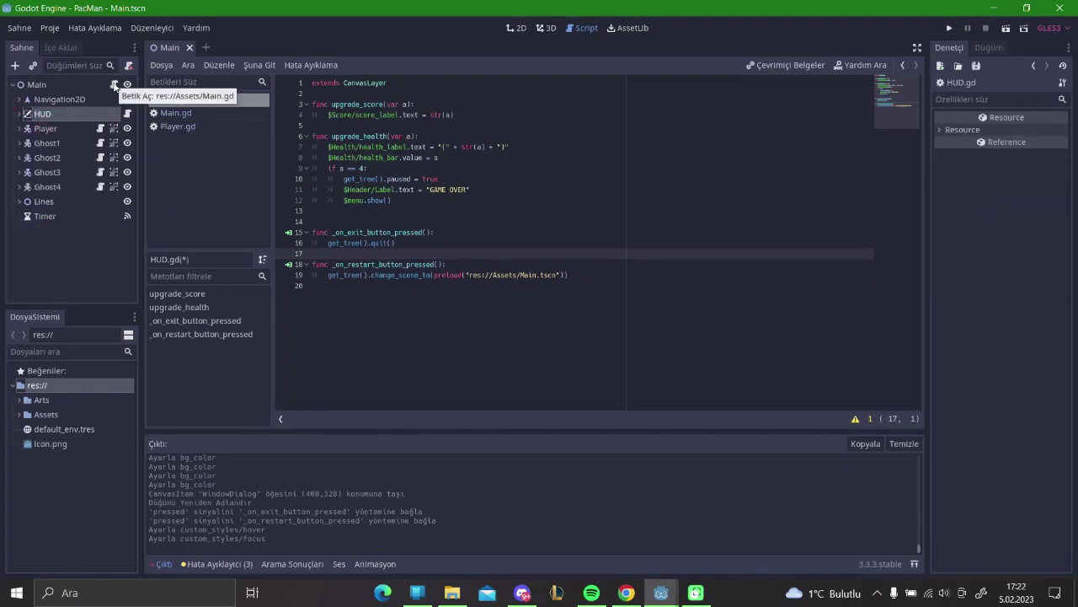
click(20, 115)
click(40, 114)
click(20, 114)
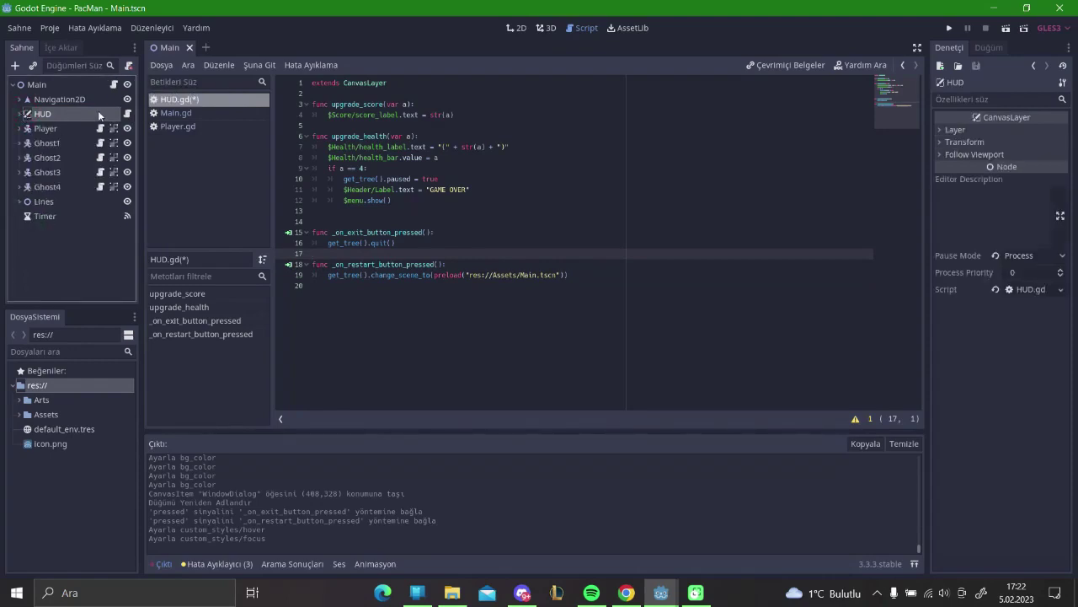
drag(394, 201, 344, 179)
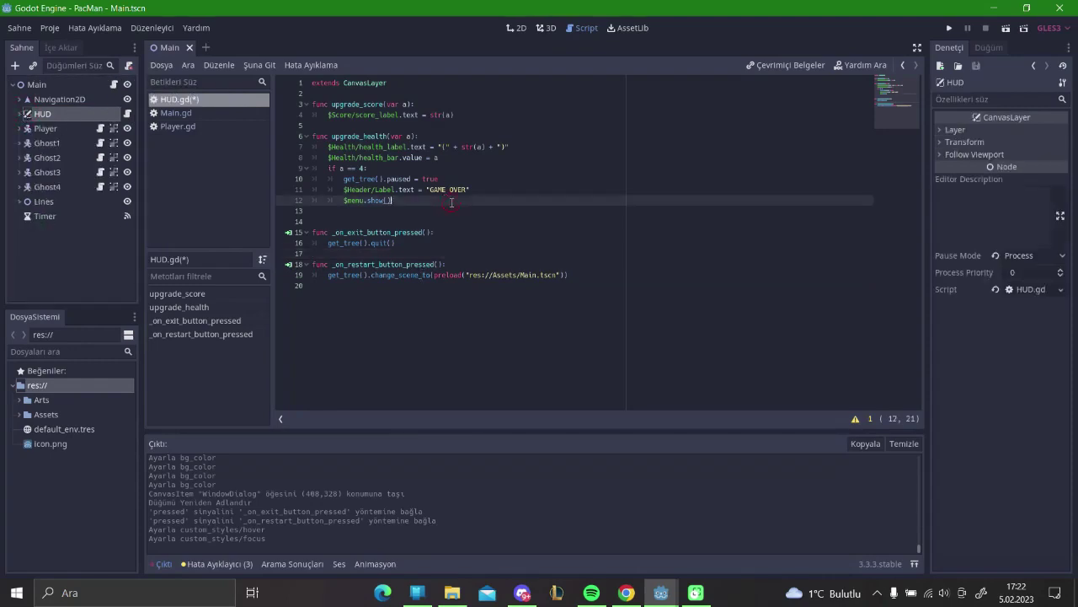
click(344, 178)
click(51, 130)
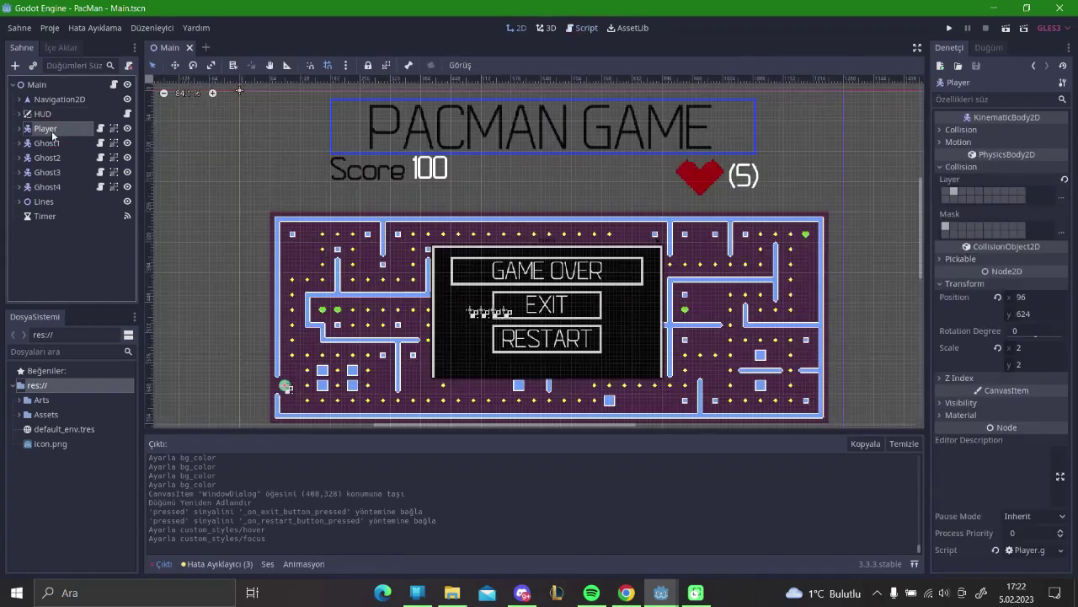
Check the dead animation frames of Player's AnimatedSprite, then return to line 10 of HUD.gd.
click(20, 129)
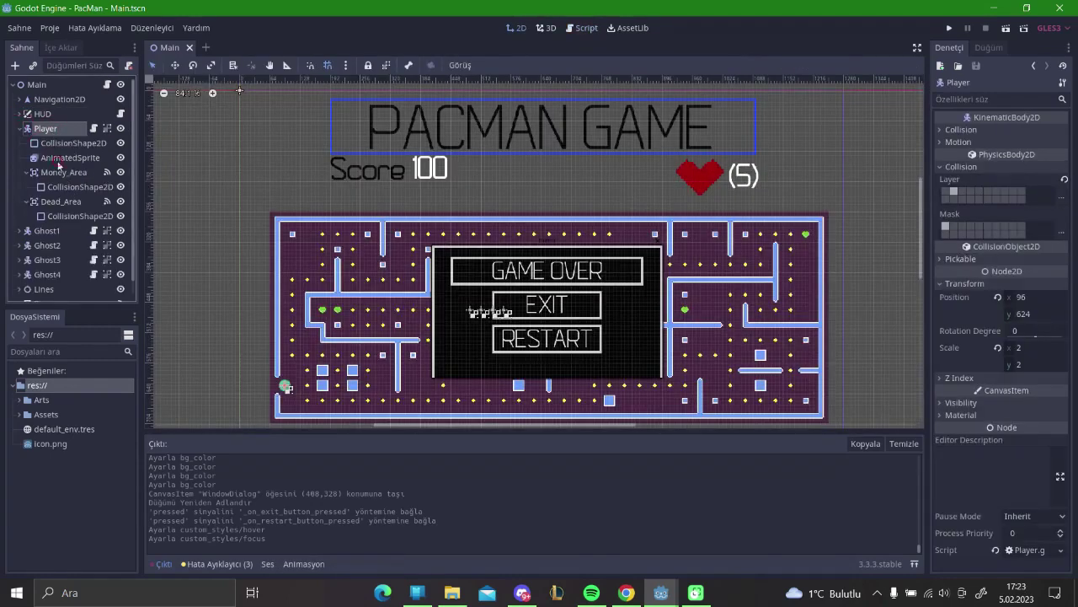
click(59, 160)
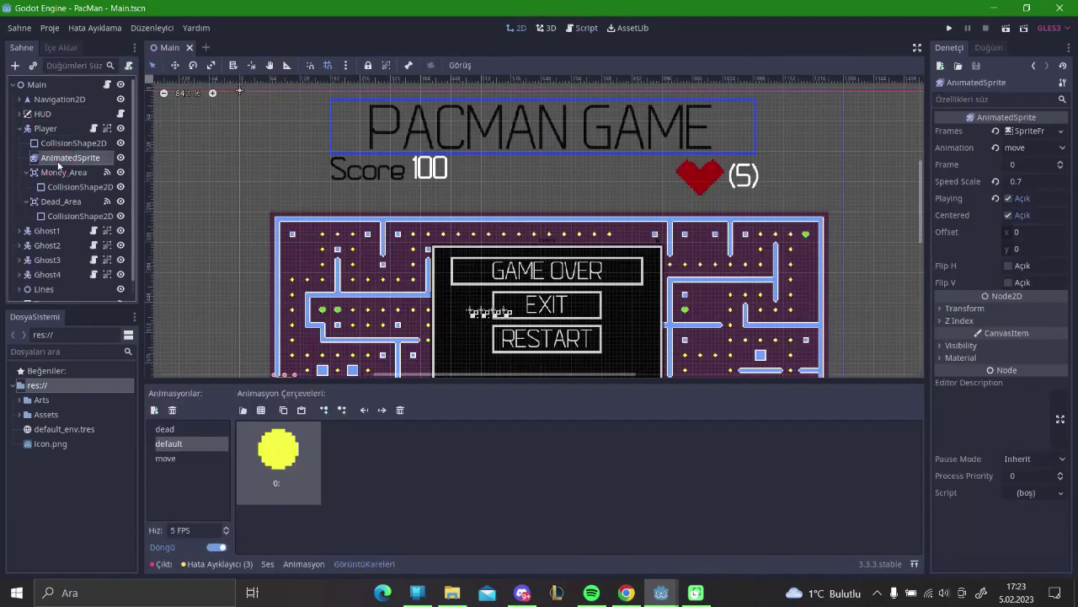
click(187, 430)
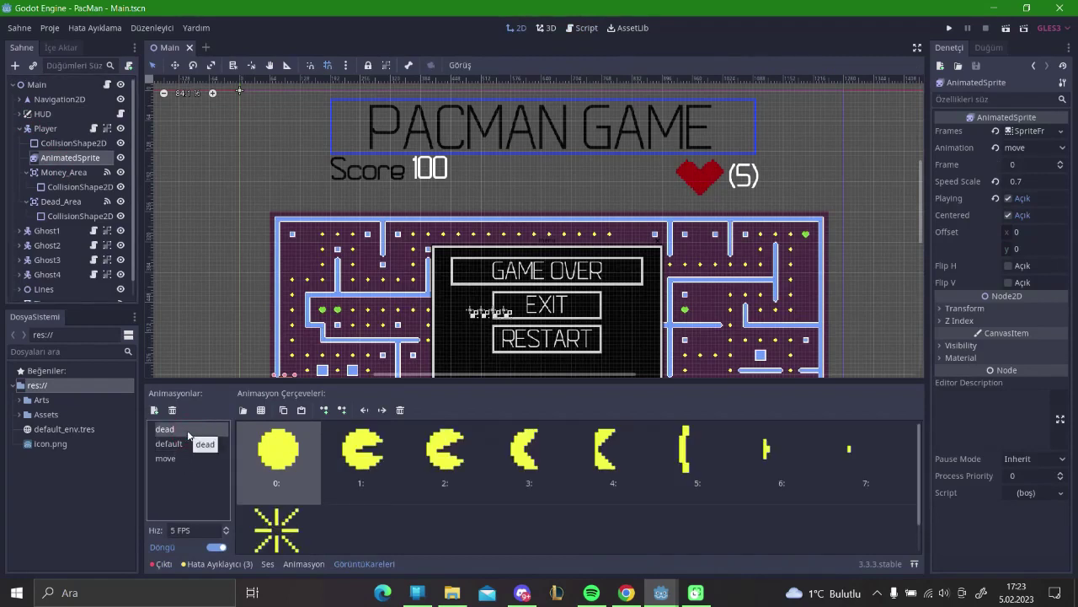
click(121, 113)
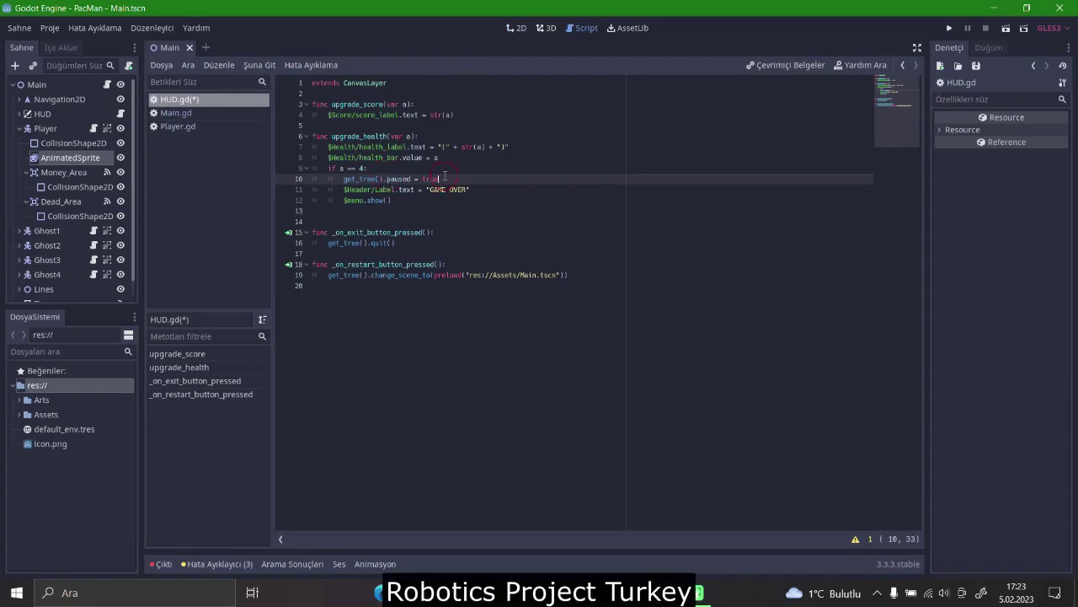
click(346, 178)
Set the AnimatedSprite's Pause Mode to Process and go back to HUD.gd.
click(42, 158)
click(1018, 459)
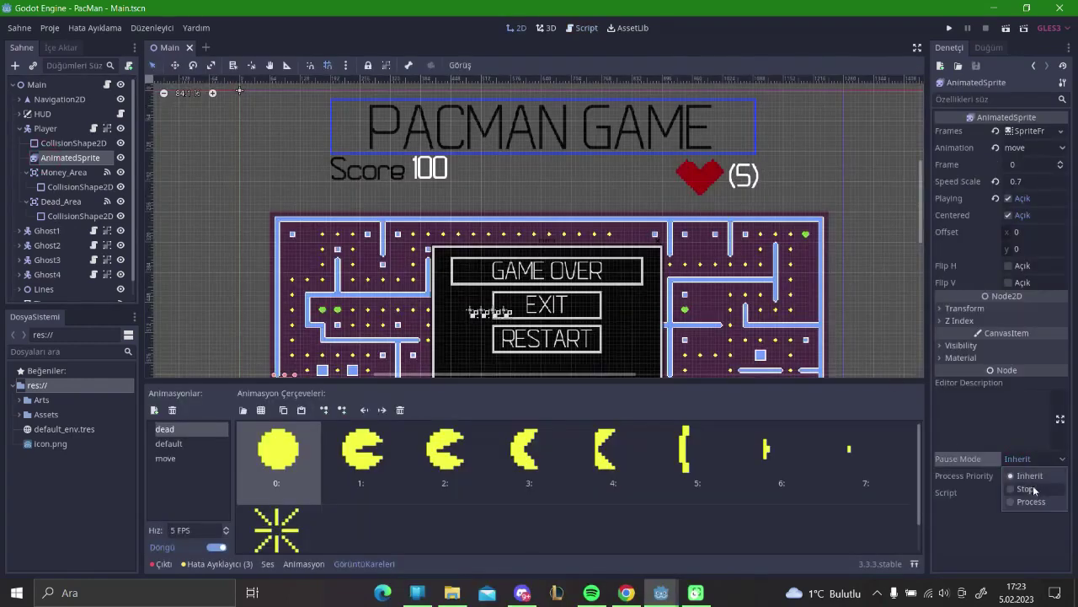
click(1032, 502)
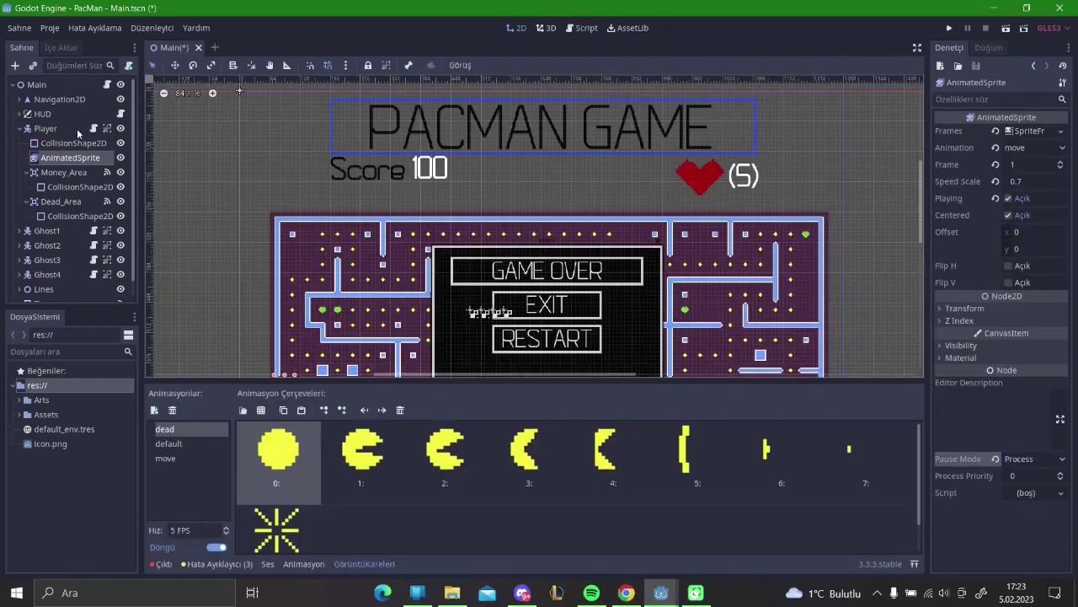
click(78, 129)
click(121, 113)
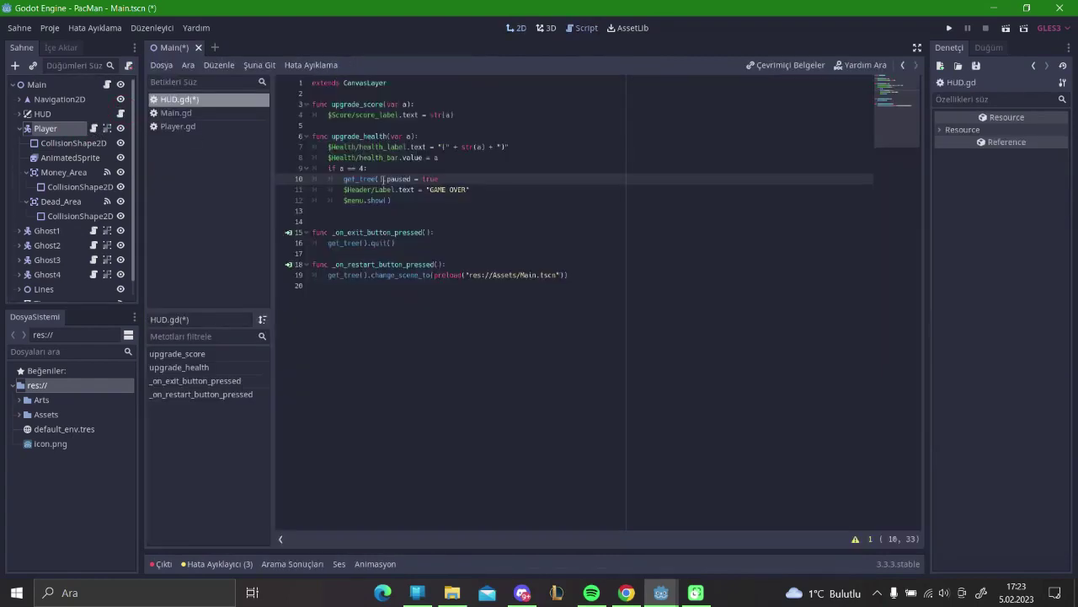
Place the caret at the end of the if a == 4 line in HUD.gd.
click(373, 168)
key(shift+Home)
key(Left)
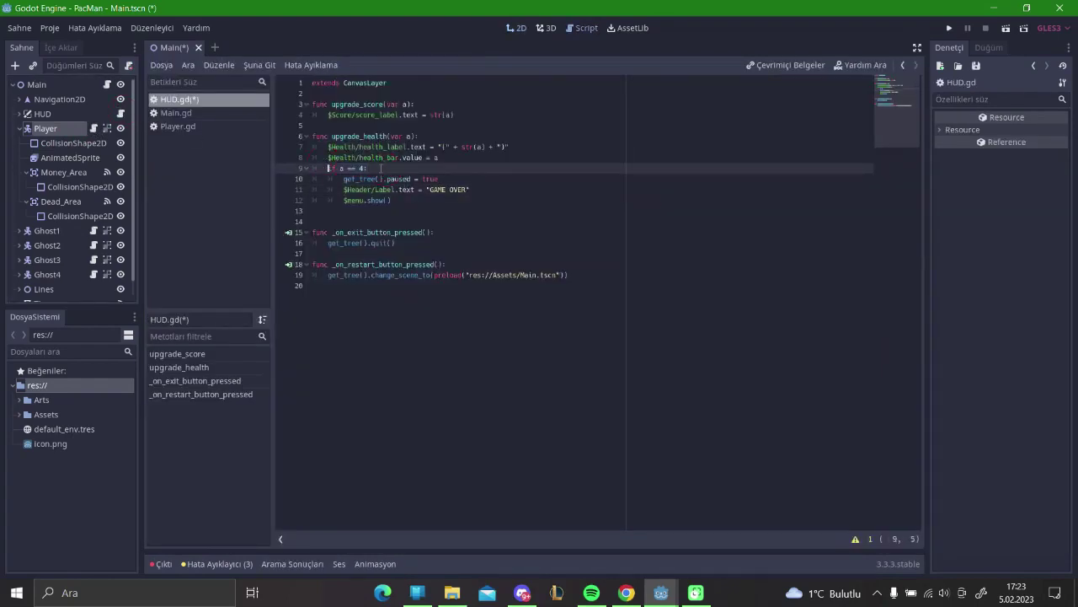
key(Down)
key(Home)
key(Right)
click(376, 168)
Connect the AnimatedSprite's animation_finished signal to the HUD node.
click(84, 157)
click(1002, 47)
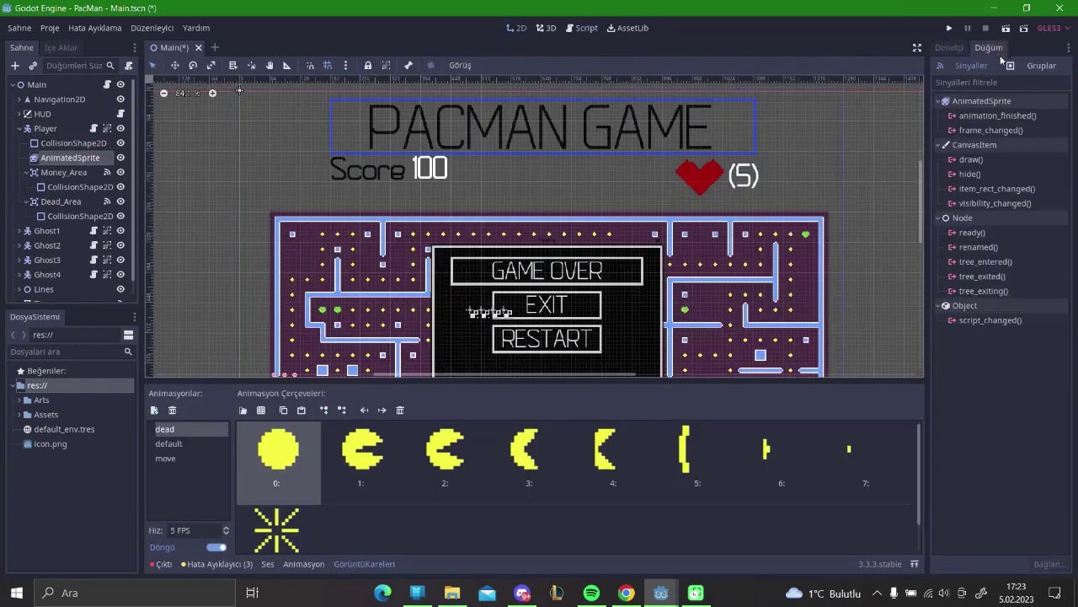
click(999, 118)
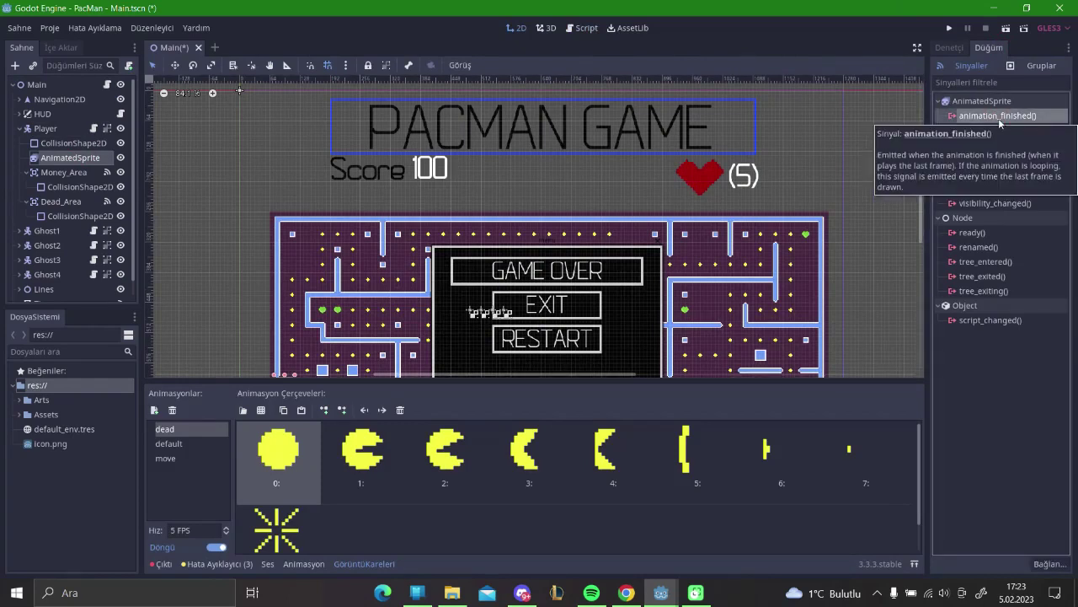
double_click(998, 116)
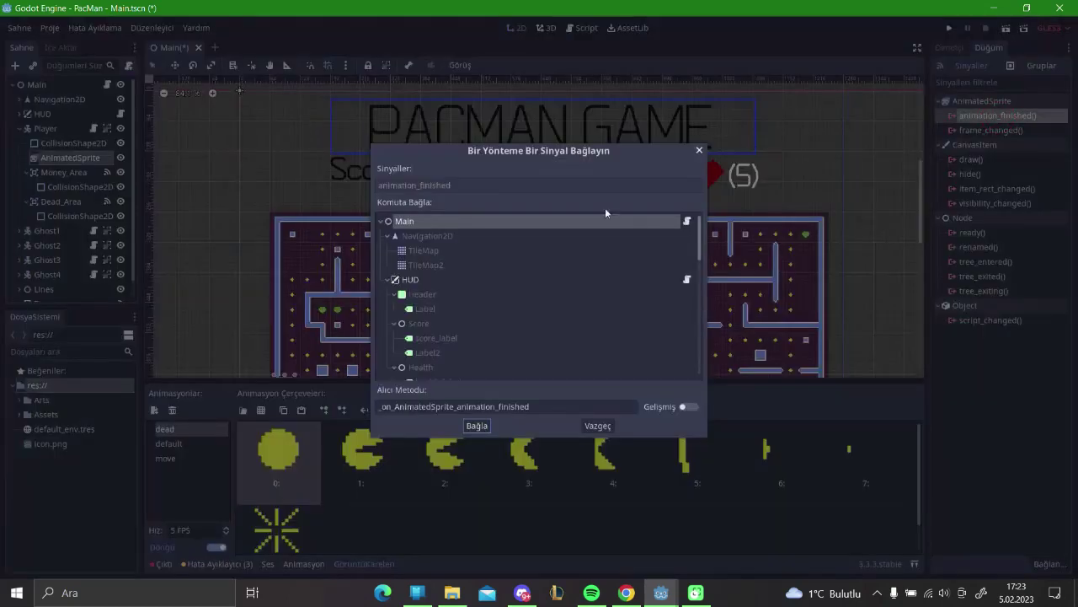
click(411, 279)
click(477, 425)
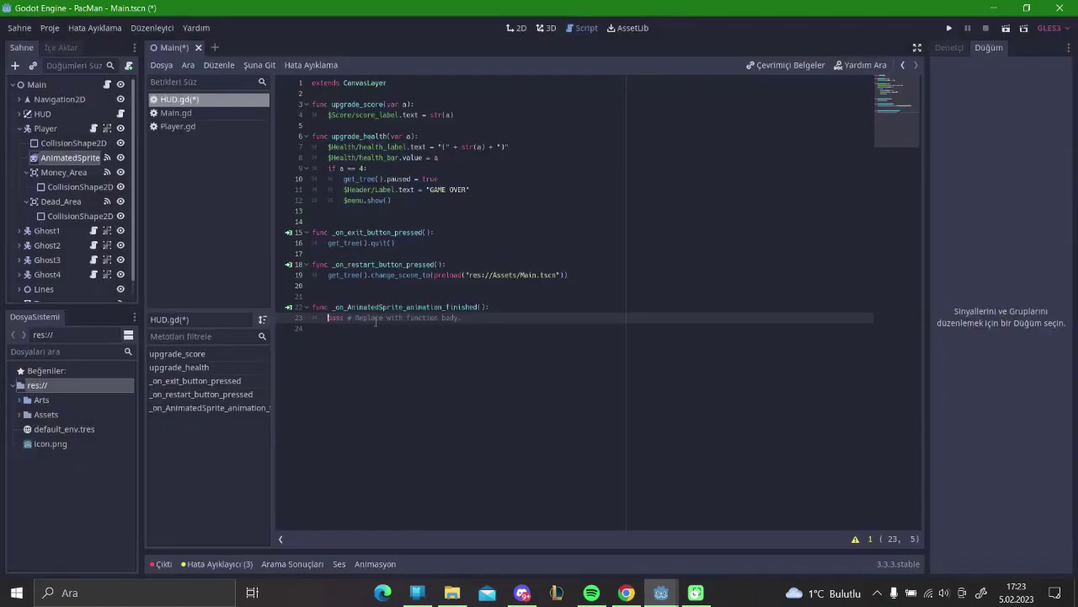
click(19, 128)
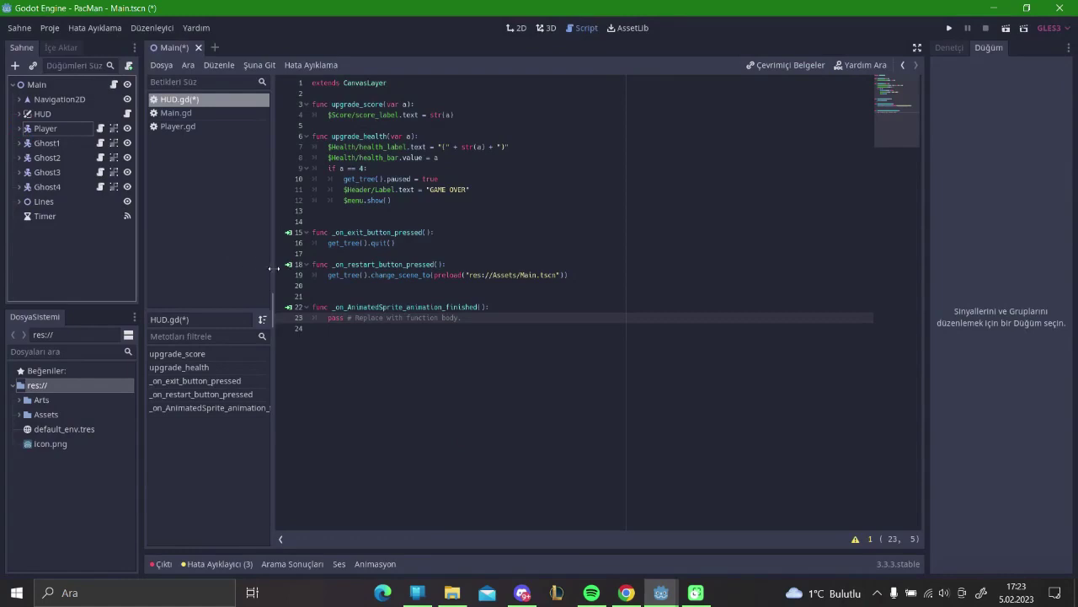
Paste the pause, GAME OVER and menu lines over pass in _on_AnimatedSprite_animation_finished, fixing indentation.
drag(315, 211, 344, 186)
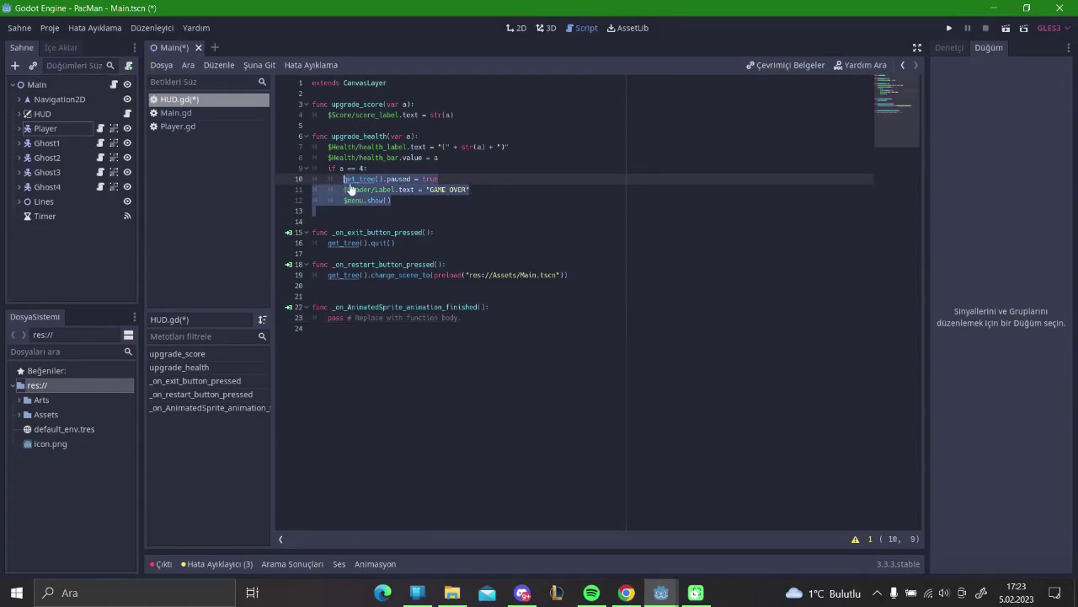
drag(464, 318, 327, 318)
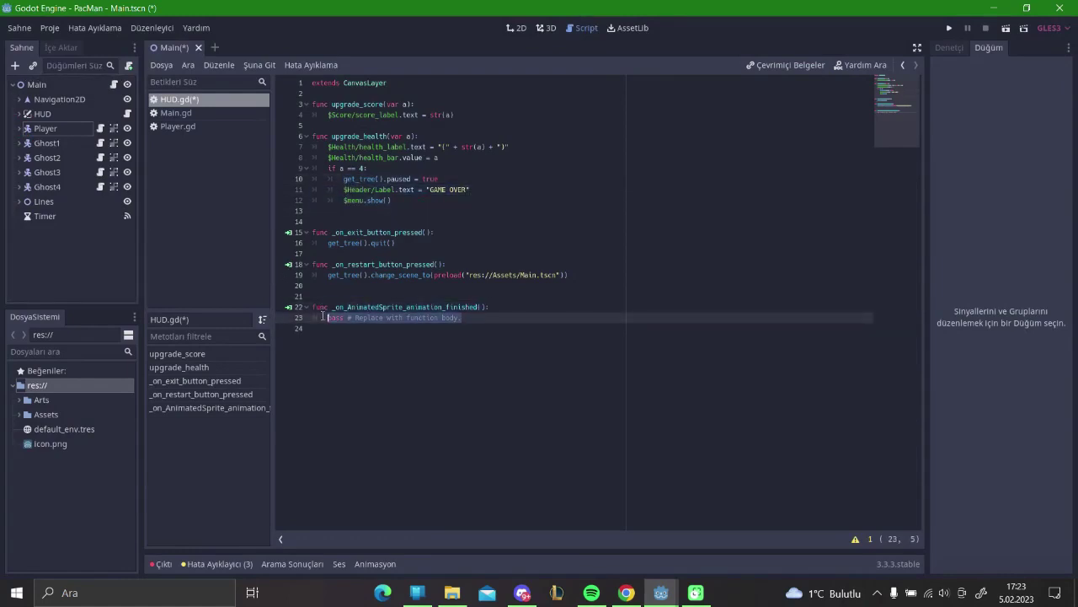
text(get_tree().paused = true 		$Header/Label.text = "GAME OVER" 		$menu.show())
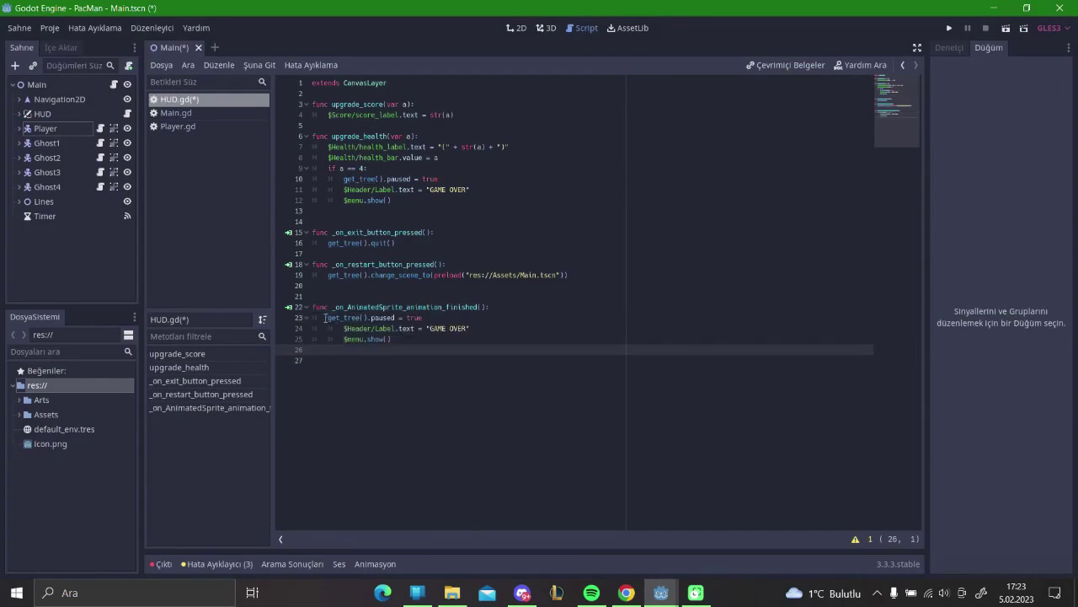
click(341, 329)
key(BackSpace)
key(Down)
key(BackSpace)
Delete the leftover game-over lines under if a == 4.
mouse_move(313, 211)
mouse_down()
mouse_move(345, 190)
mouse_move(343, 180)
mouse_up()
key(BackSpace)
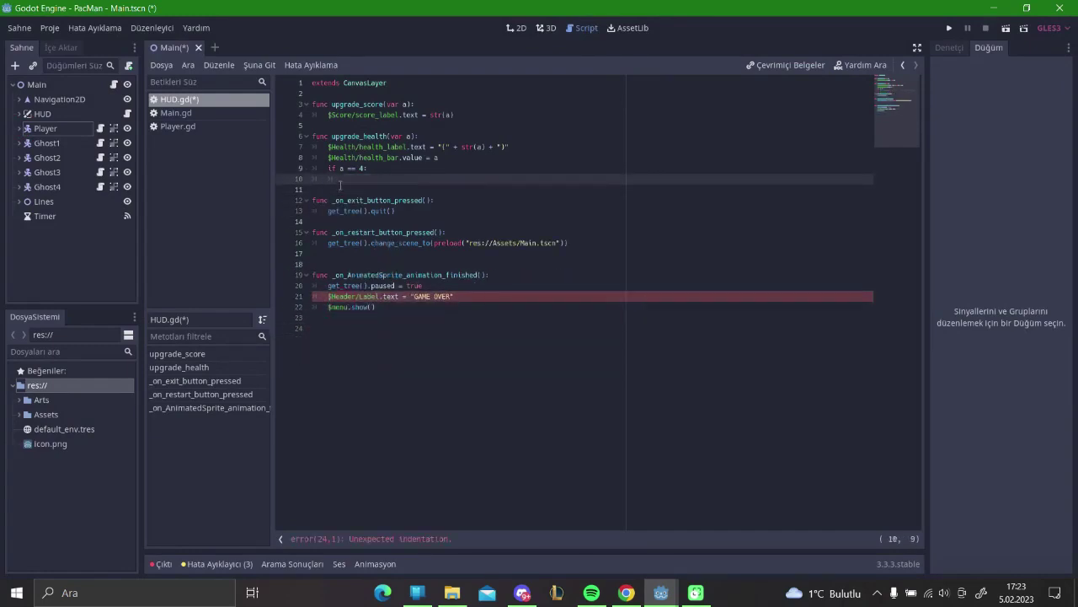
text($)
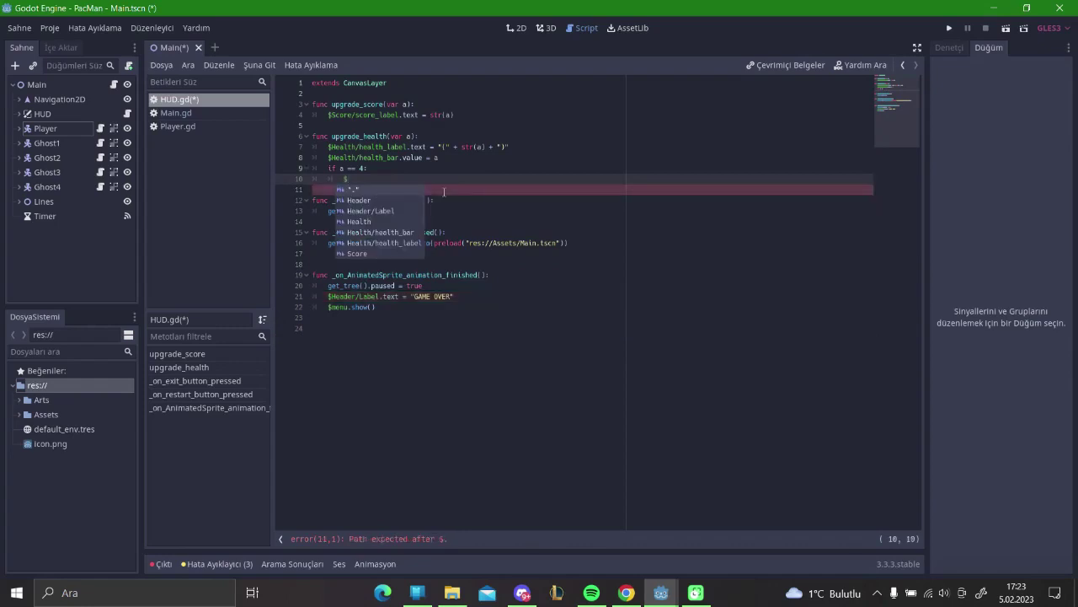
Put pass under if a == 4 and start a var line below extends CanvasLayer.
key(BackSpace)
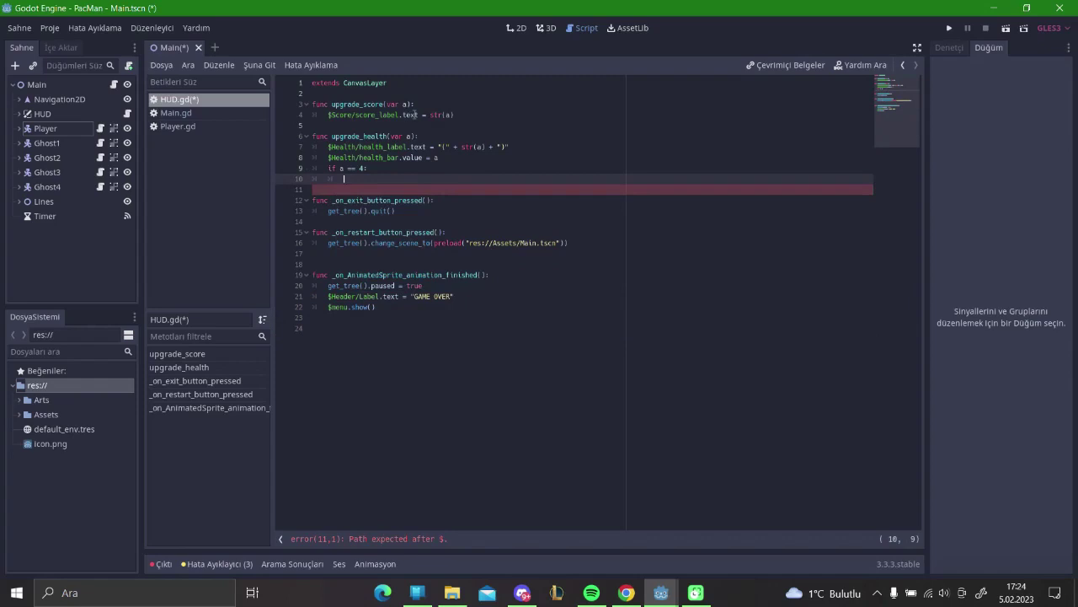
text(pass)
click(430, 84)
key(Return)
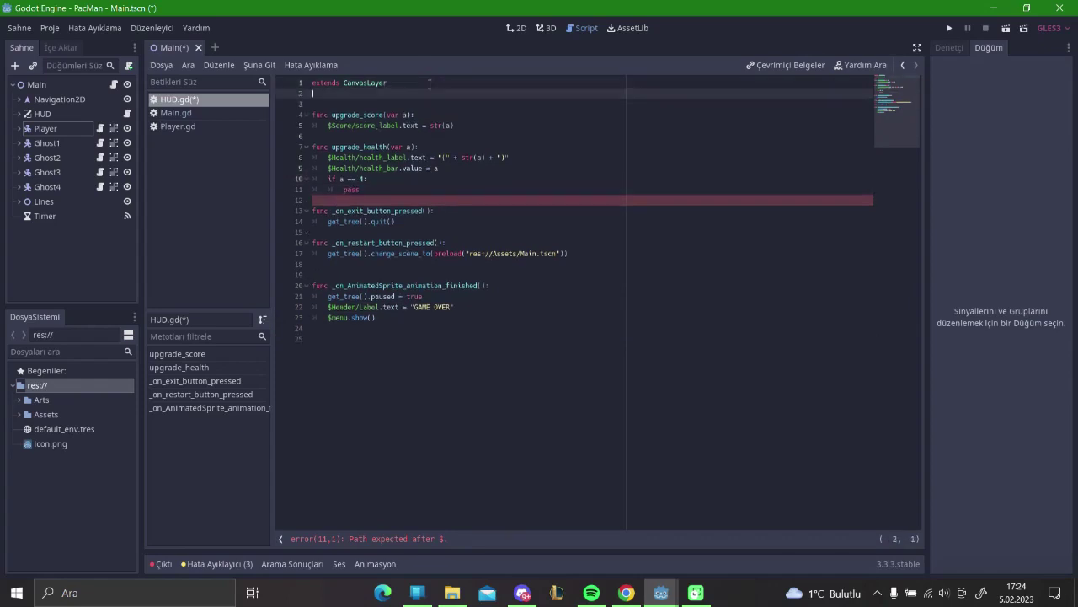
key(Return)
text(var player)
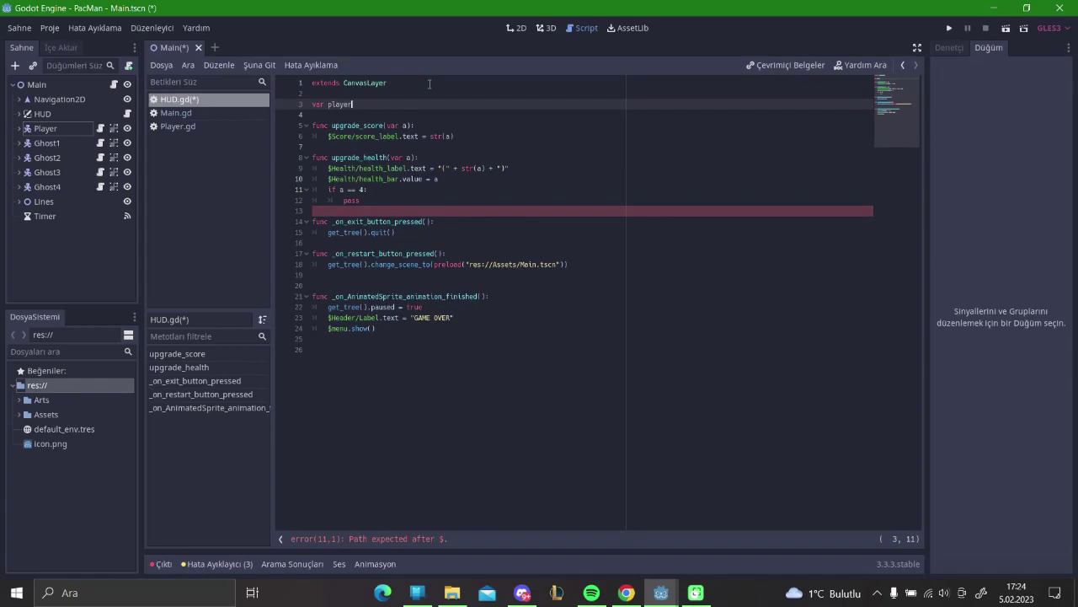
key(BackSpace)
key(BackSpace)
key(BackSpace)
key(BackSpace)
key(BackSpace)
Write var sprite = get_tree().get_current_scene().get_node("Player/").
click(20, 129)
click(20, 129)
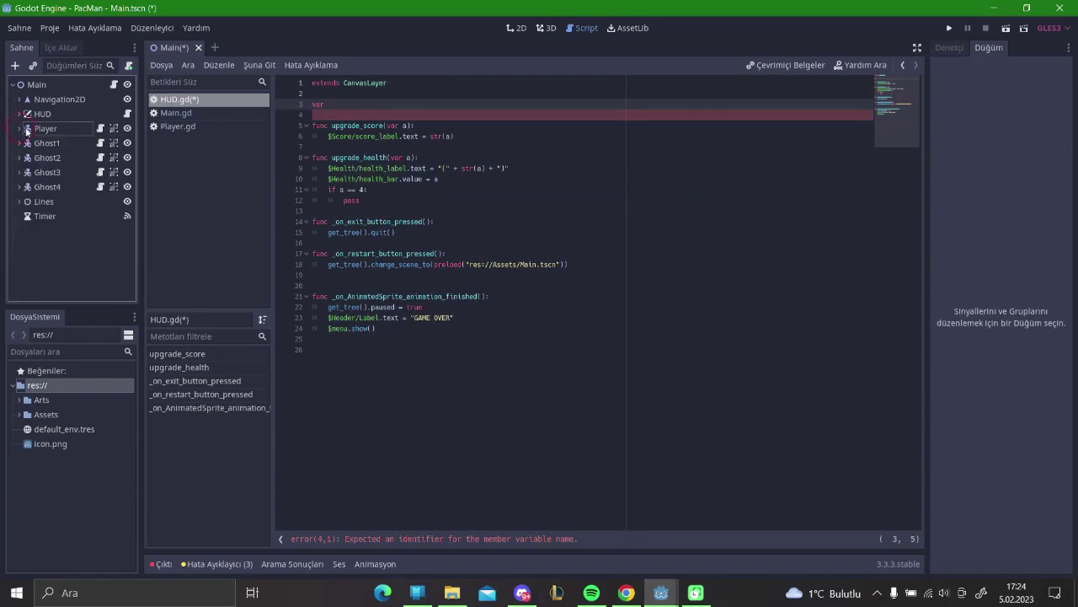
text(sprite = )
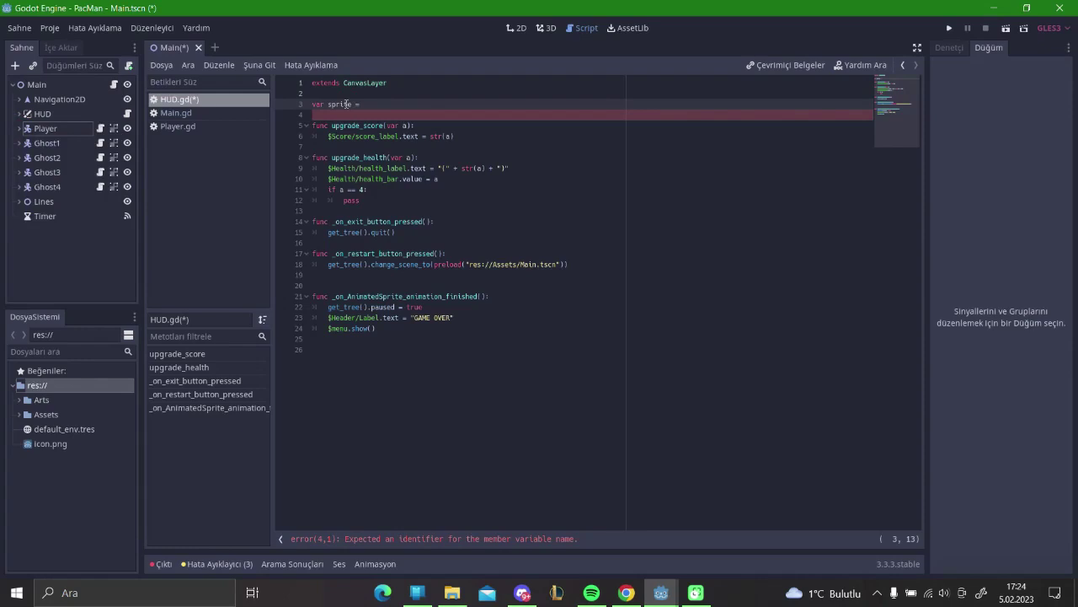
text(get)
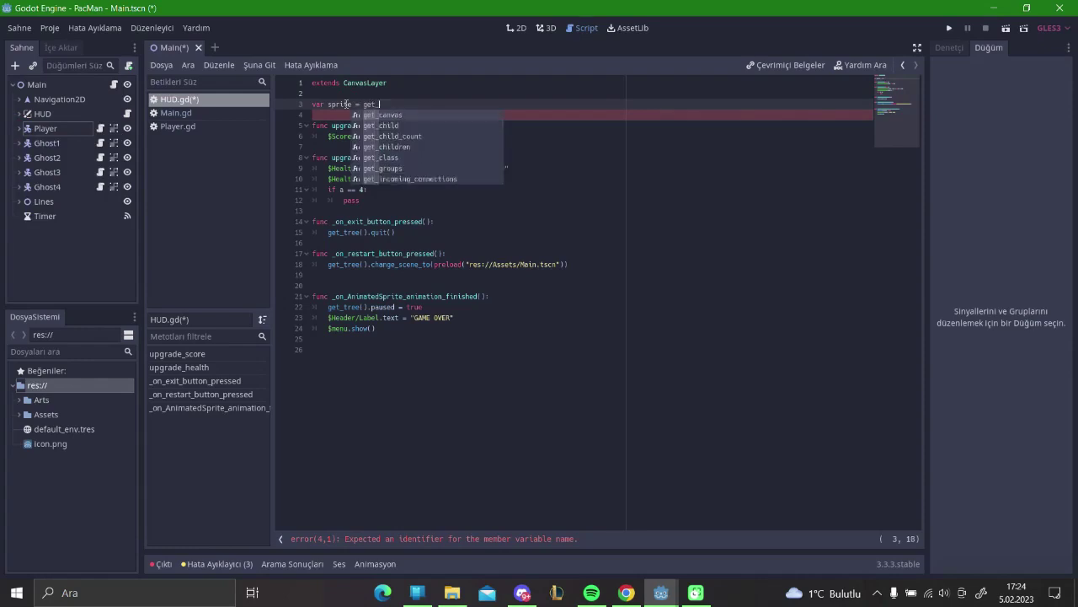
text(_tree().get)
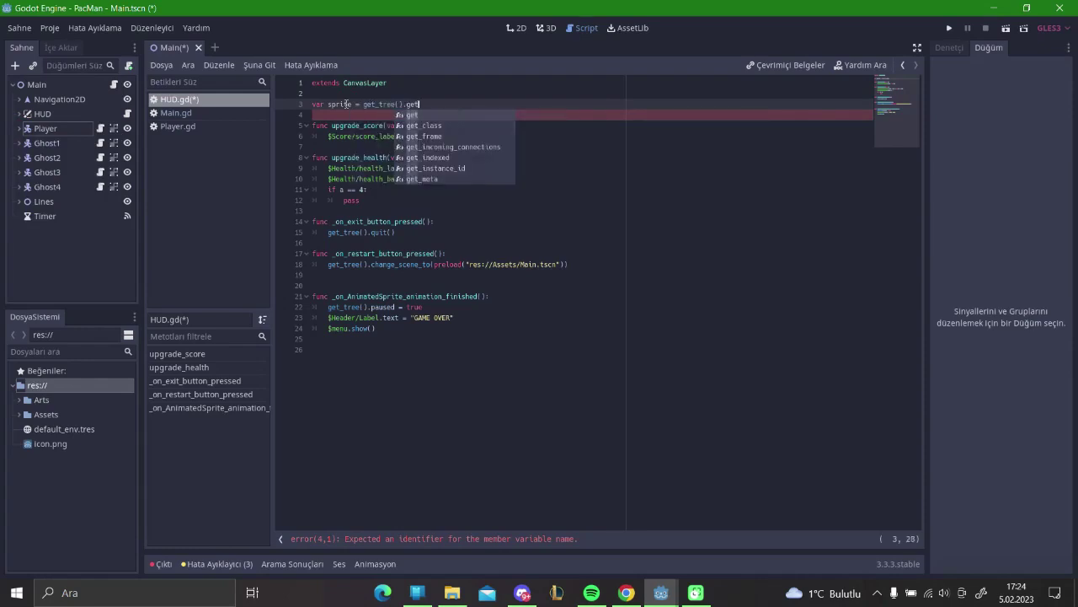
text(_Curr)
key(BackSpace)
key(BackSpace)
text(cur)
key(BackSpace)
key(BackSpace)
key(BackSpace)
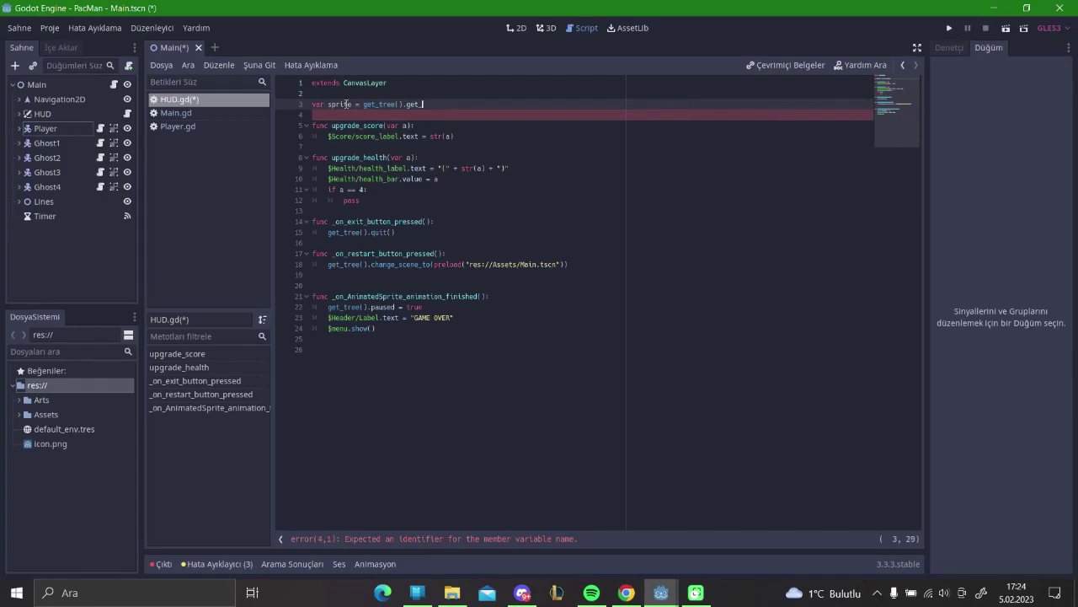
text(urrent_Scene()
key(BackSpace)
key(BackSpace)
key(BackSpace)
key(BackSpace)
key(BackSpace)
key(BackSpace)
text(ene()
text(())
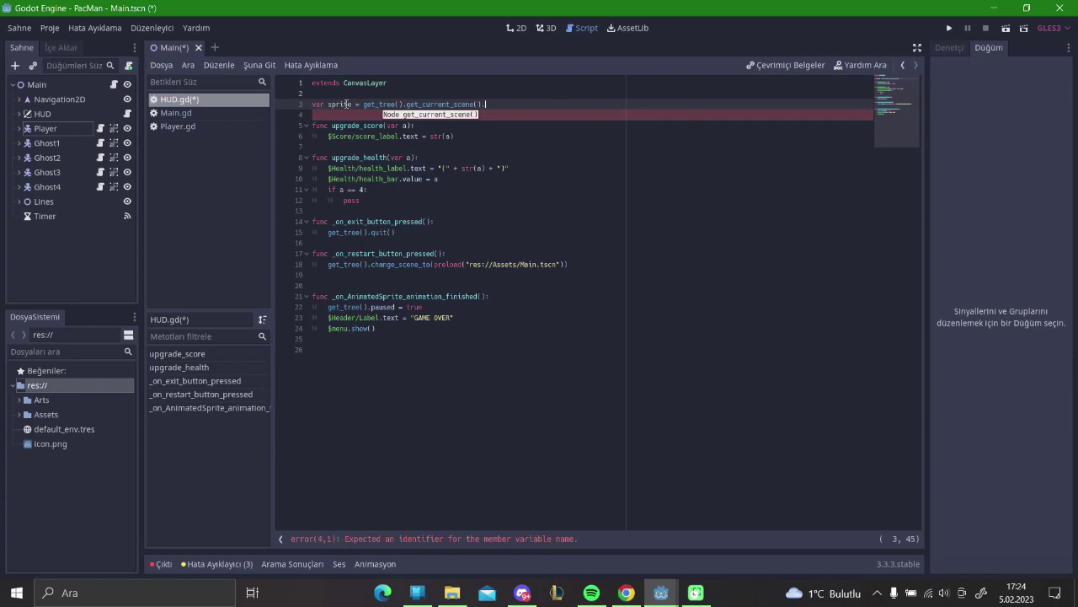
text(get_node)
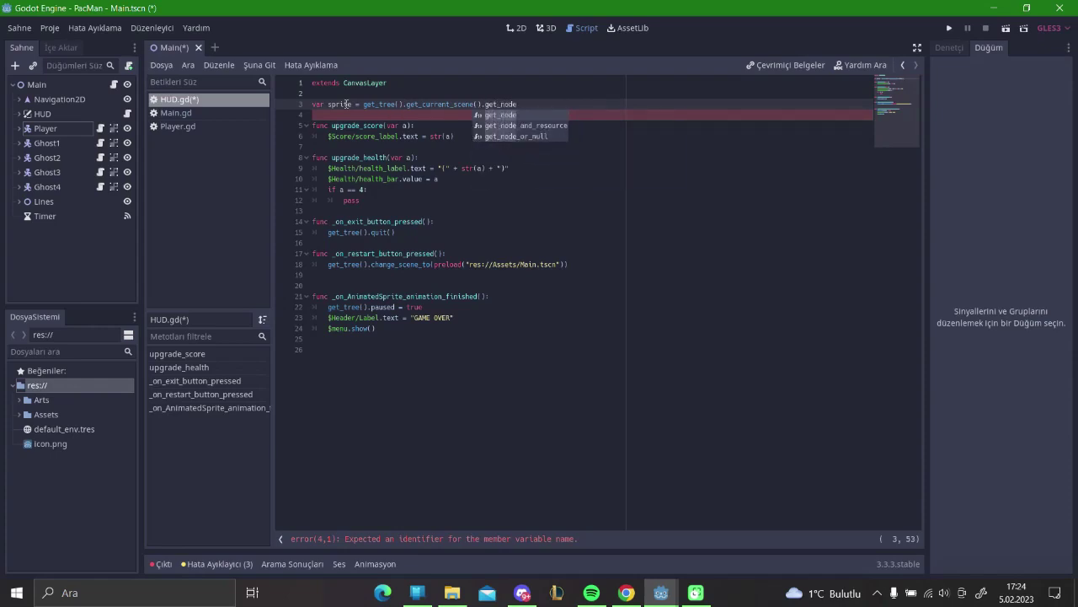
text(("")
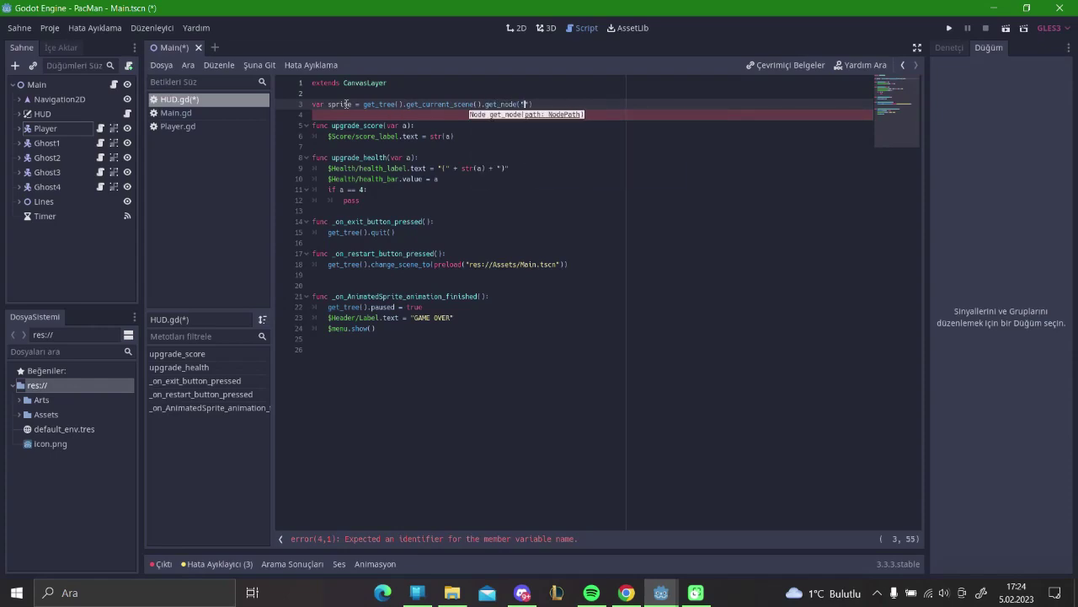
text(P)
key(Caps_Lock)
text(layer/)
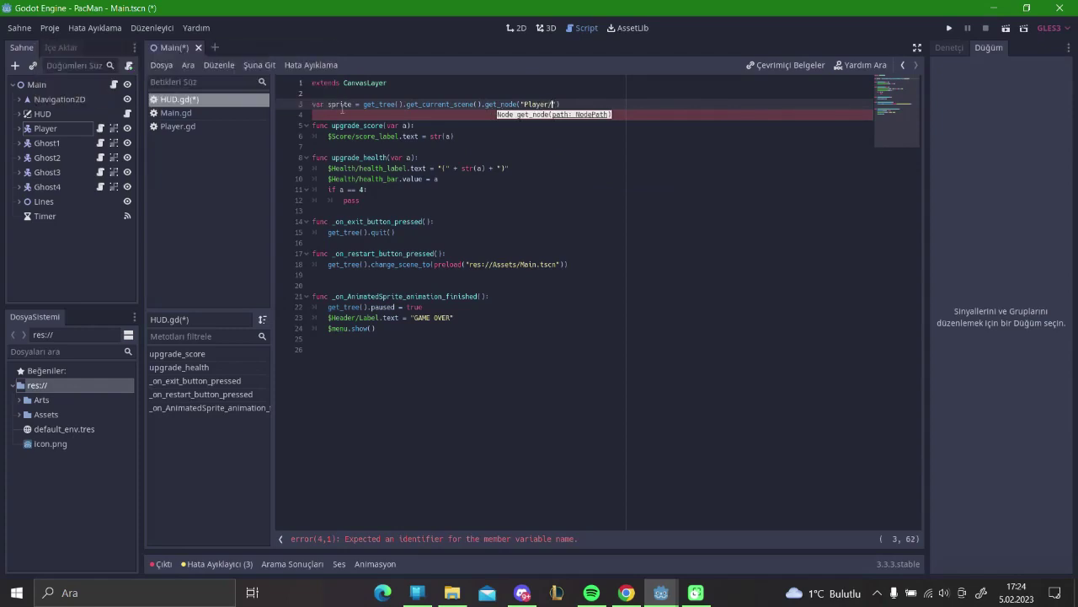
Complete the sprite path as "Player/AnimatedSprite" and save HUD.gd.
click(20, 129)
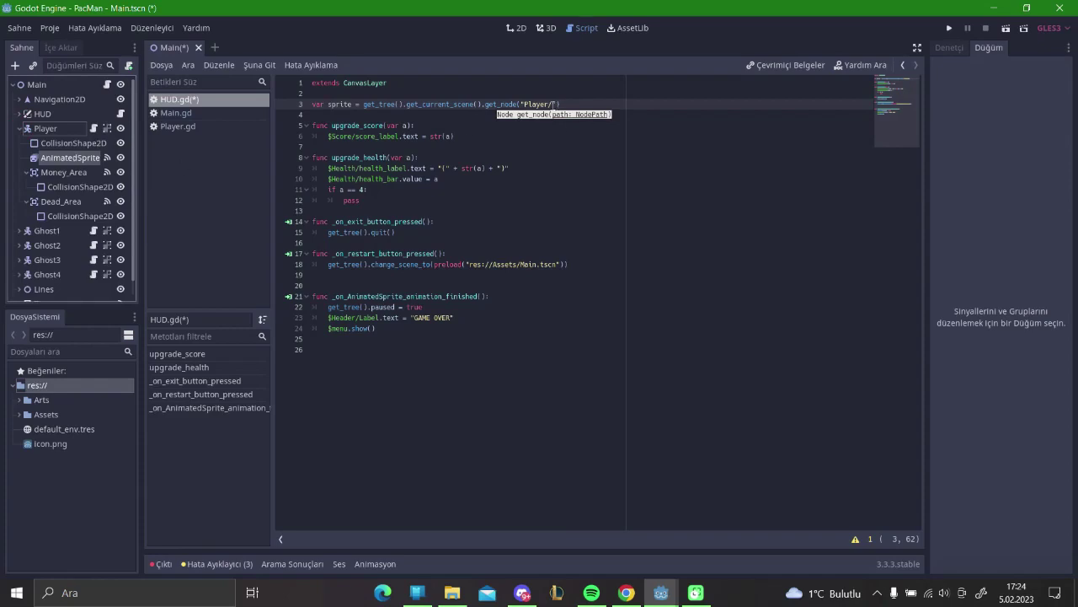
key(Caps_Lock)
text(A)
key(Caps_Lock)
text(nimate)
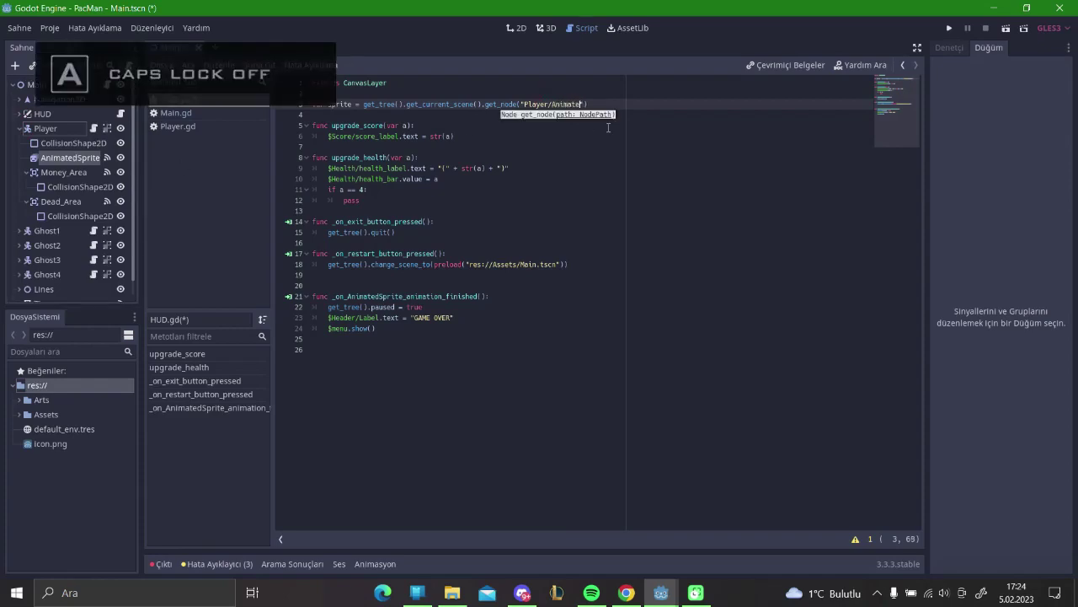
text(d)
key(Caps_Lock)
text(S)
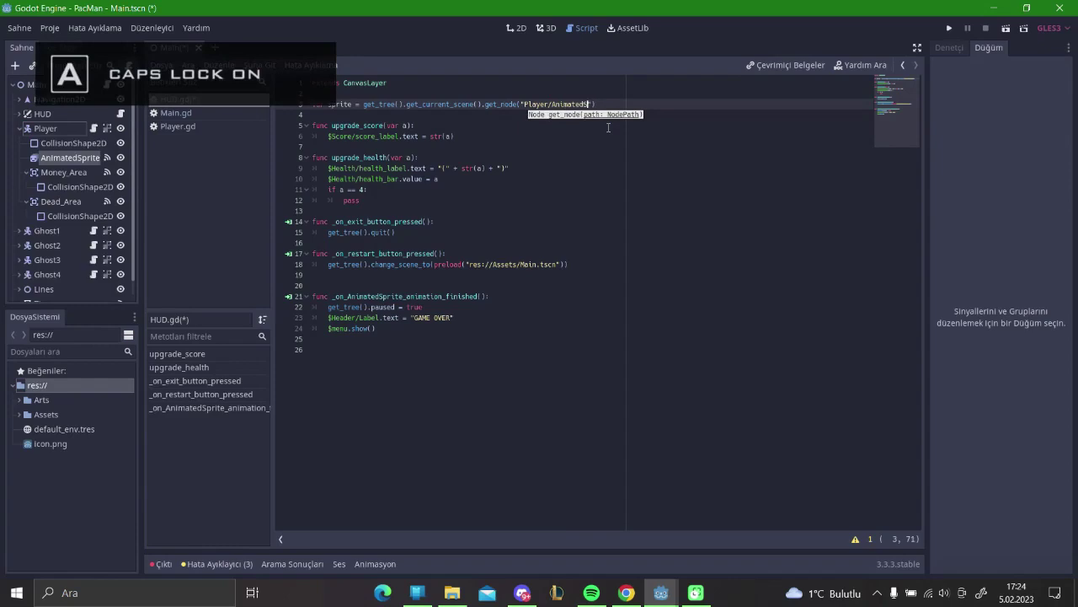
key(Caps_Lock)
text(prite)
click(609, 127)
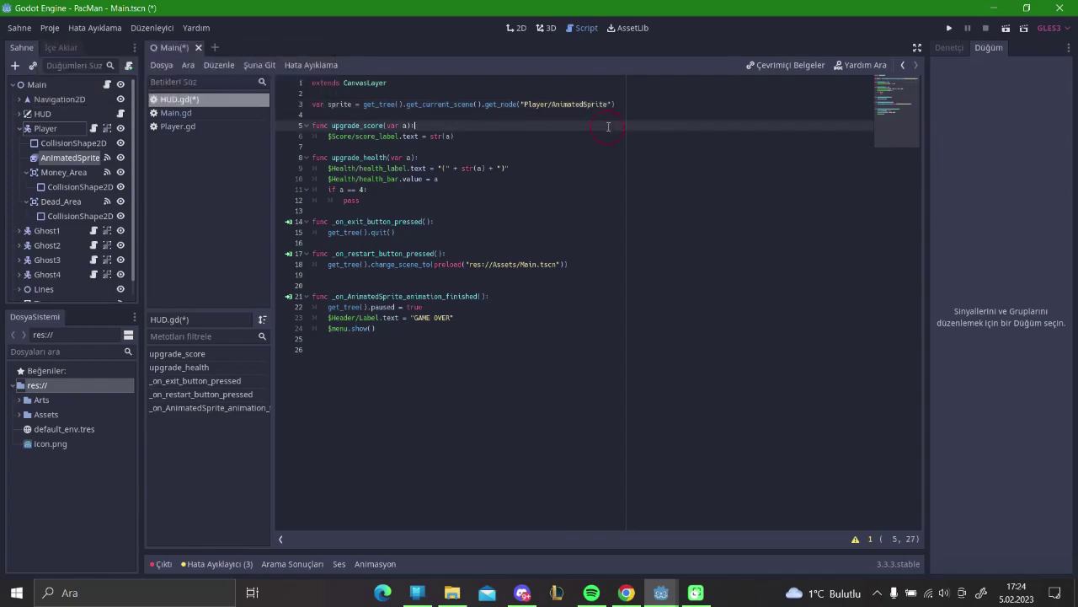
key(ctrl+s)
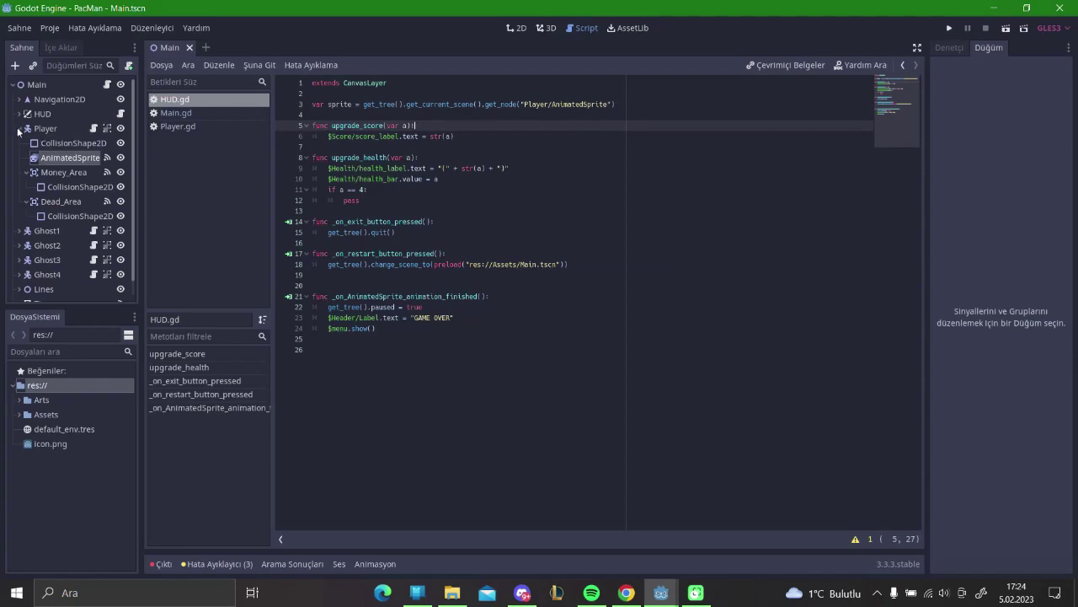
Verify the AnimatedSprite node's name, then select pass under if a == 4 in HUD.gd.
click(49, 160)
click(80, 157)
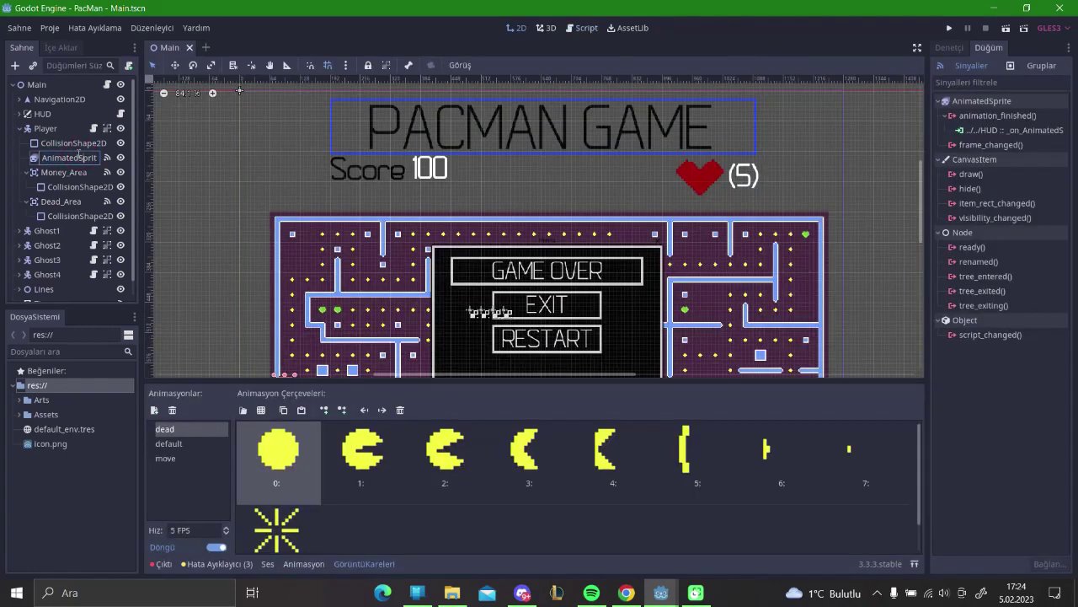
key(End)
click(41, 132)
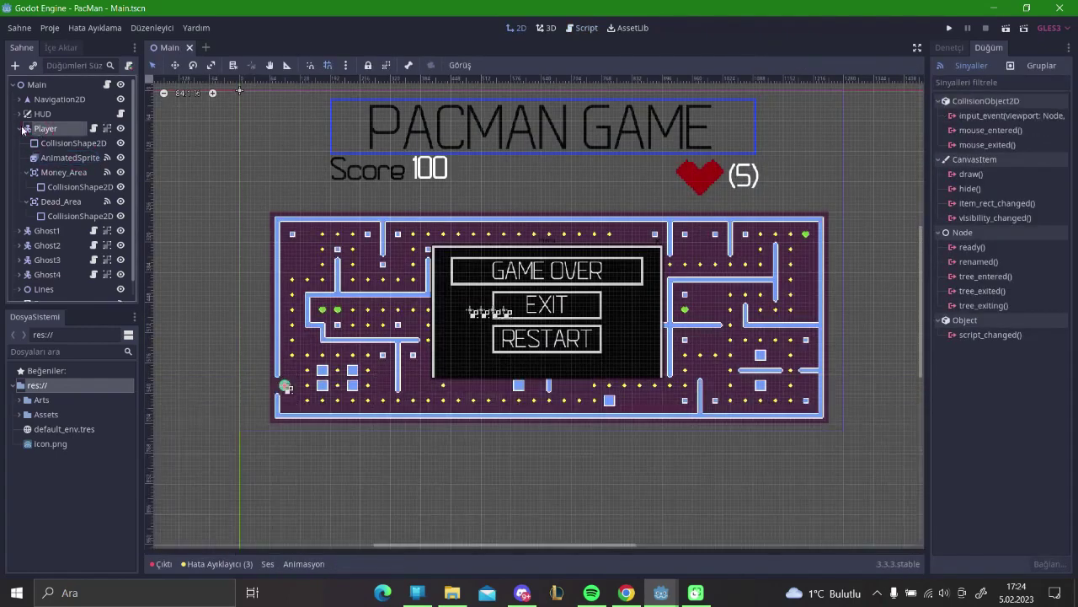
click(22, 128)
click(115, 113)
click(472, 158)
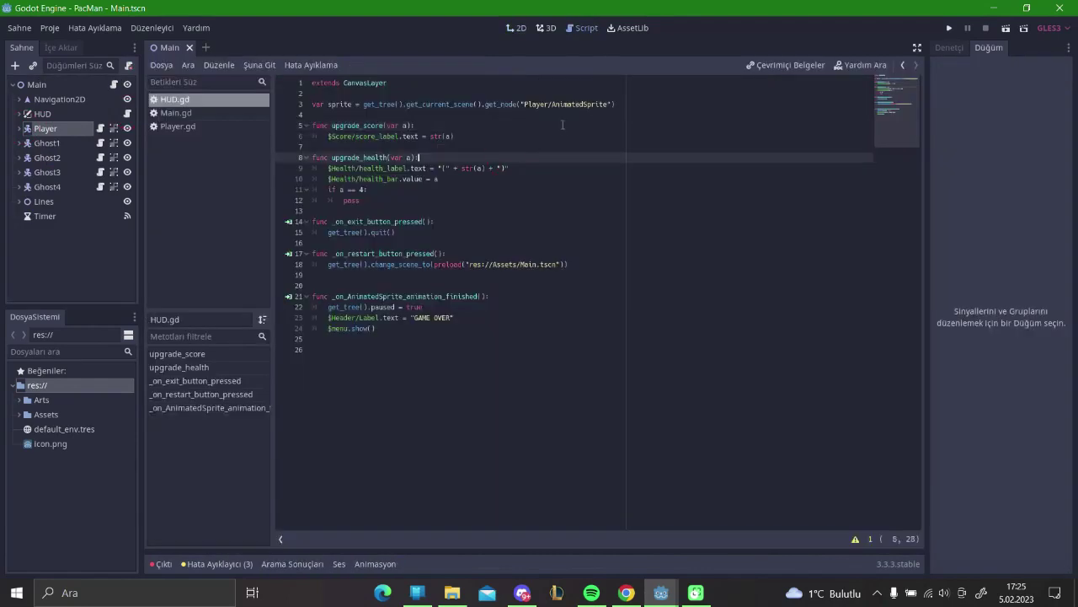
drag(420, 199, 343, 201)
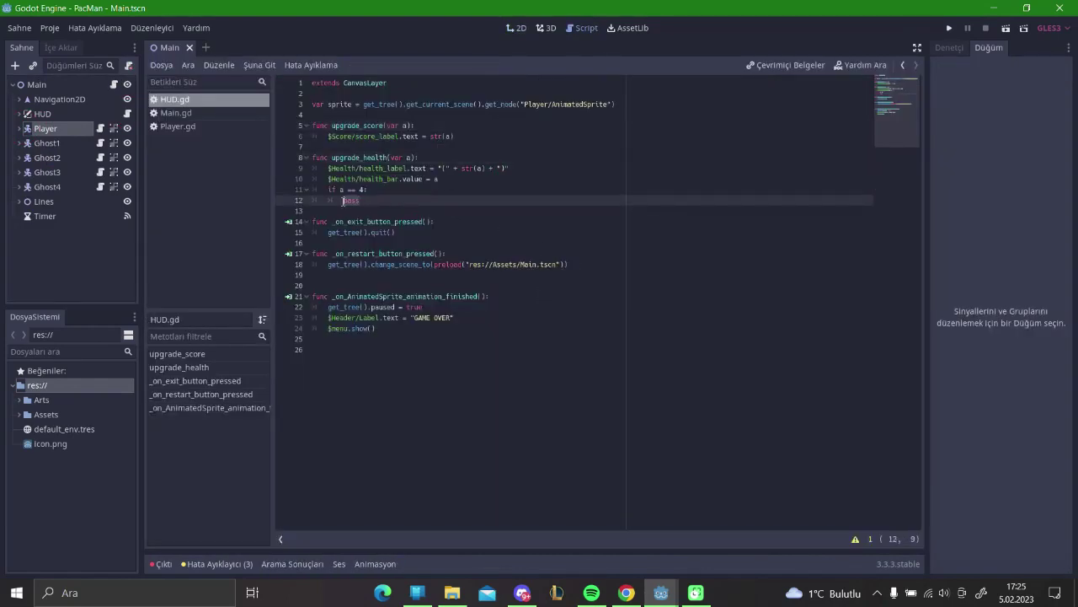
Replace pass with 'sprite.' and select Player's AnimatedSprite node.
text(sprite)
text(.)
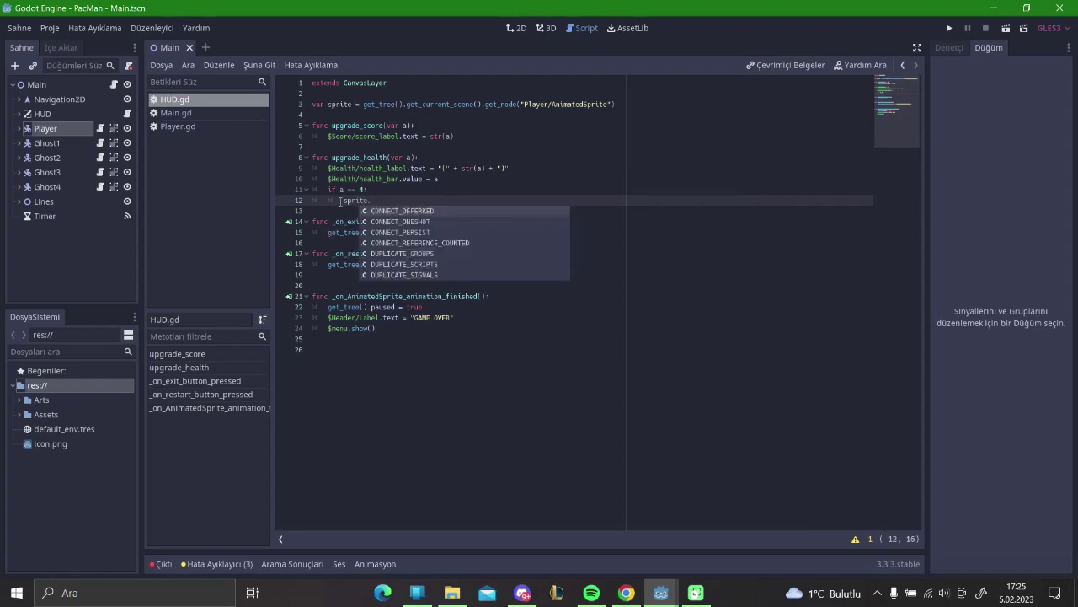
click(31, 129)
click(19, 128)
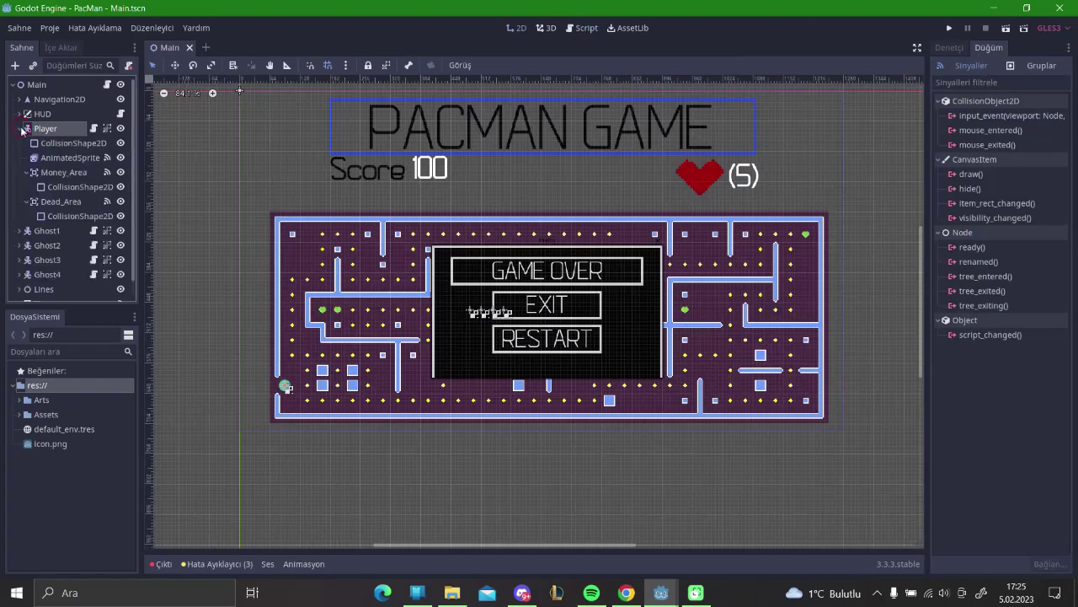
click(69, 158)
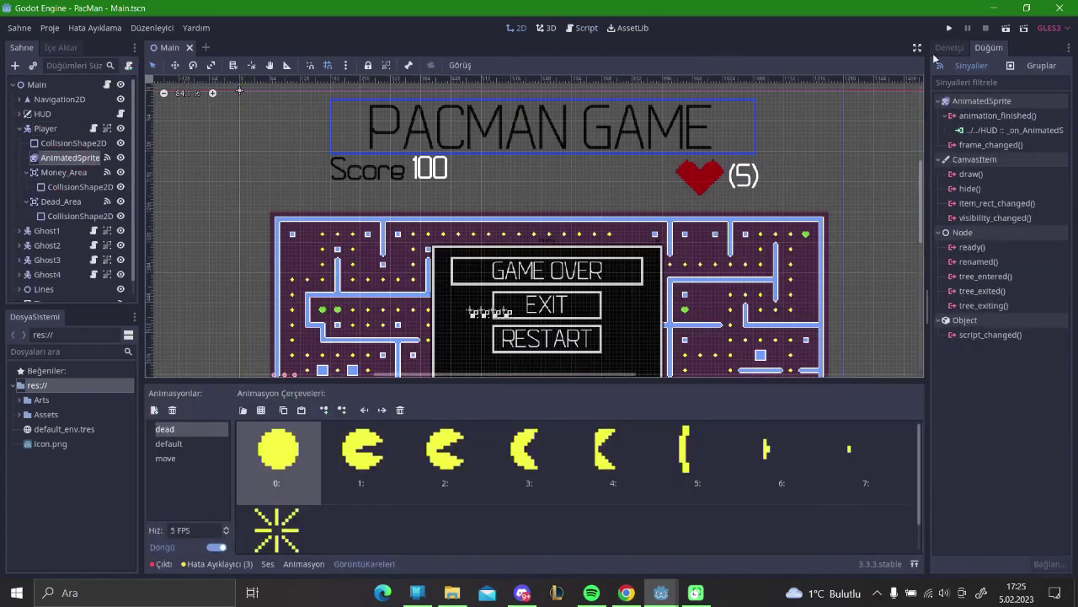
Review the AnimatedSprite's animation list, leaving move, then open Main.gd.
click(961, 49)
click(1019, 150)
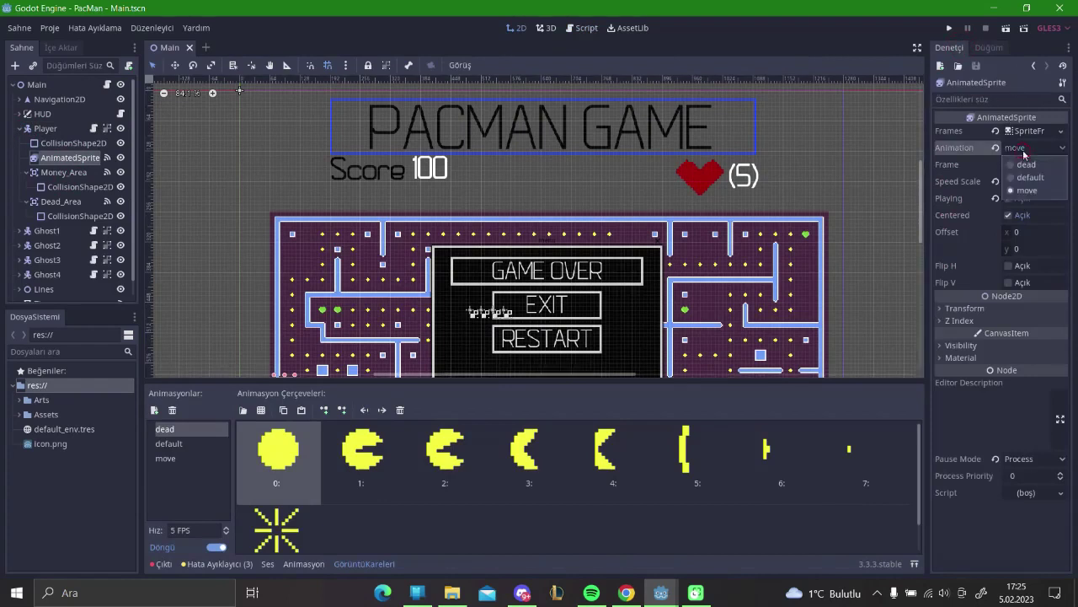
click(1035, 149)
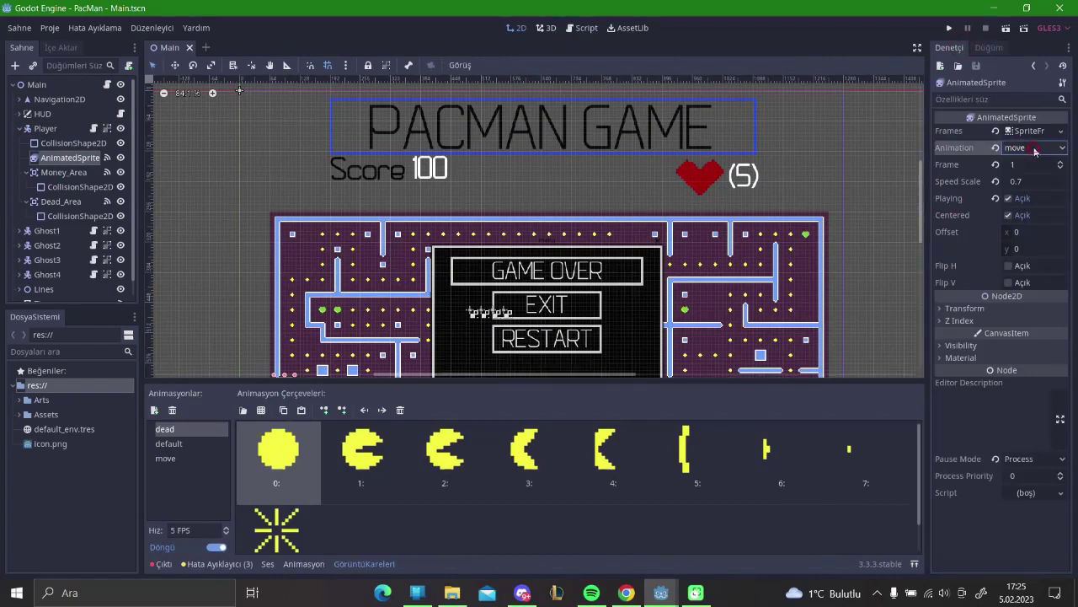
click(107, 85)
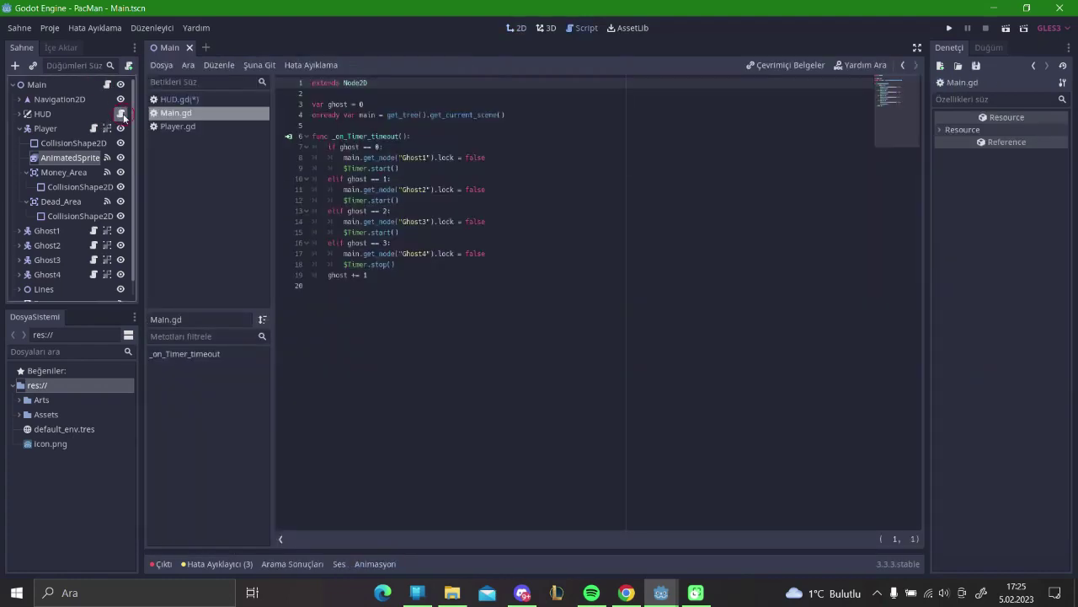
Finish the line as sprite.animation = "dead" in HUD.gd and save.
click(120, 114)
text(ani)
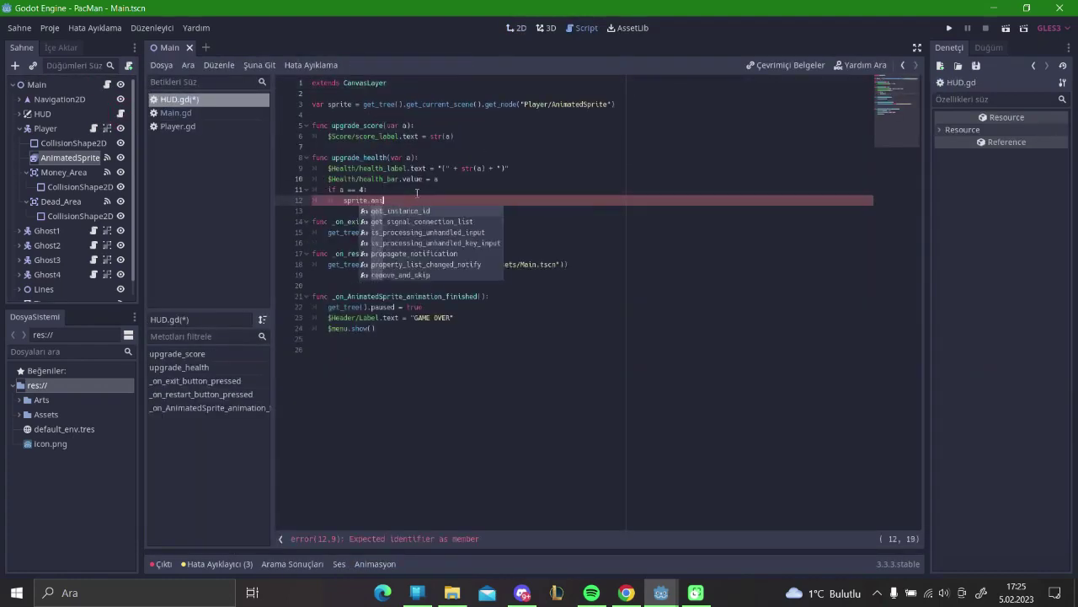
text(mation)
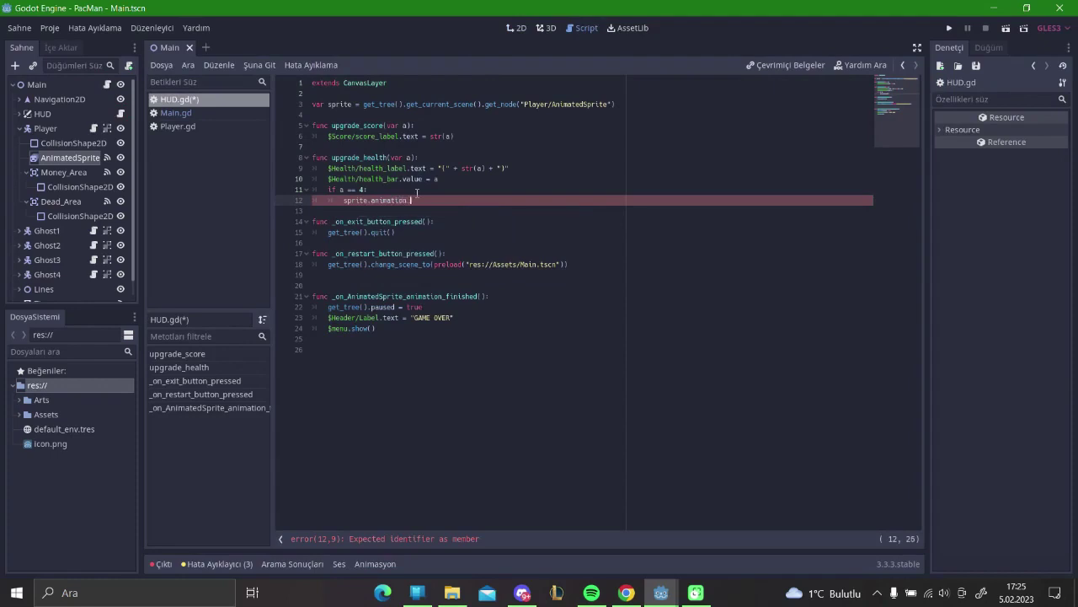
text( = "dead)
click(477, 221)
key(ctrl+s)
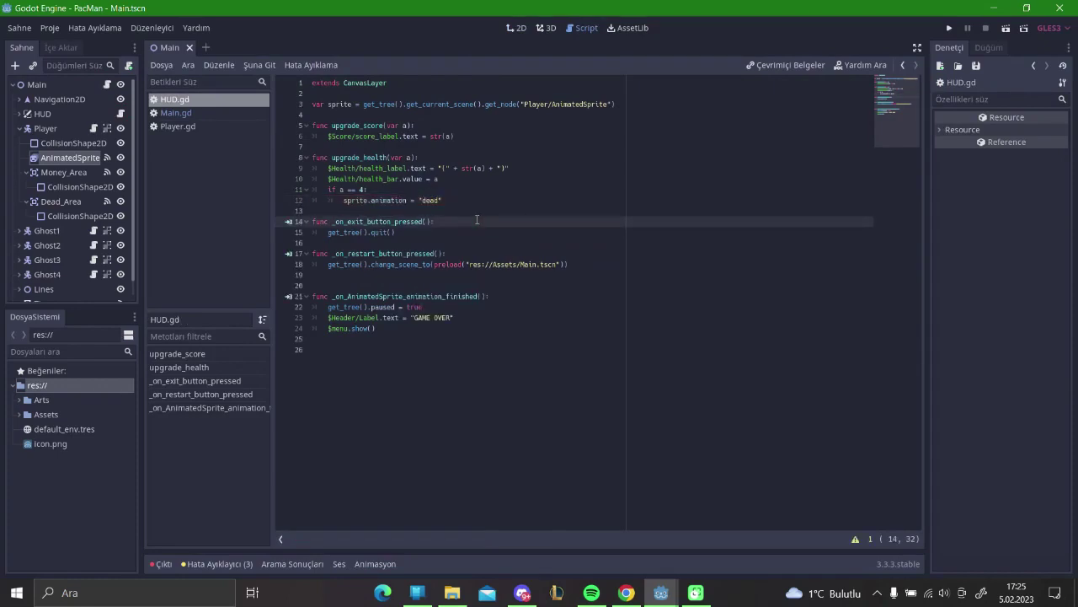
Review lines 24, 12 and 21 of the script, then collapse the Player node.
click(440, 330)
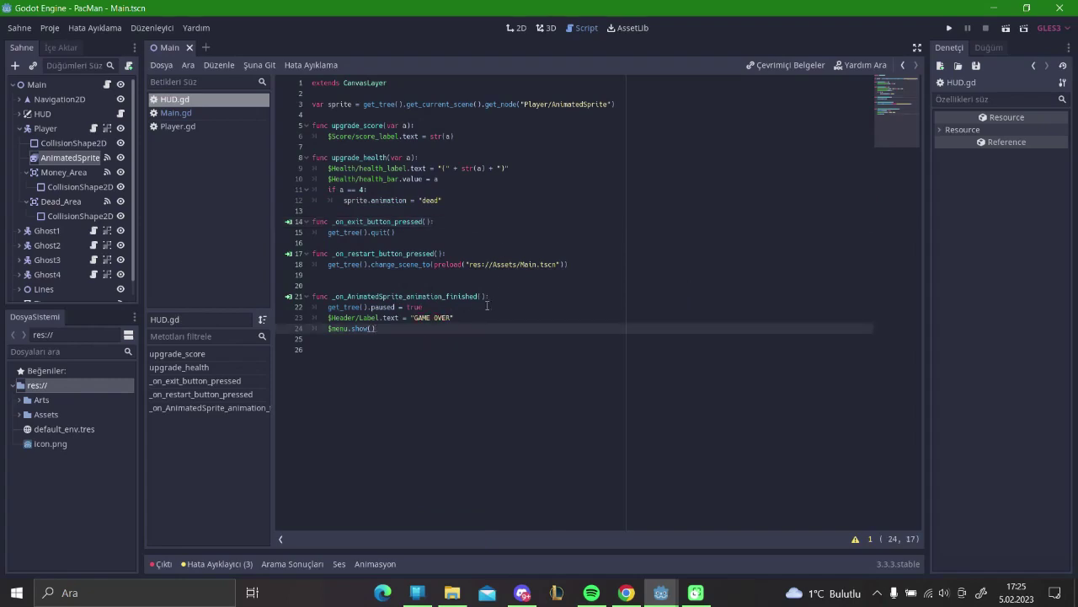
click(344, 201)
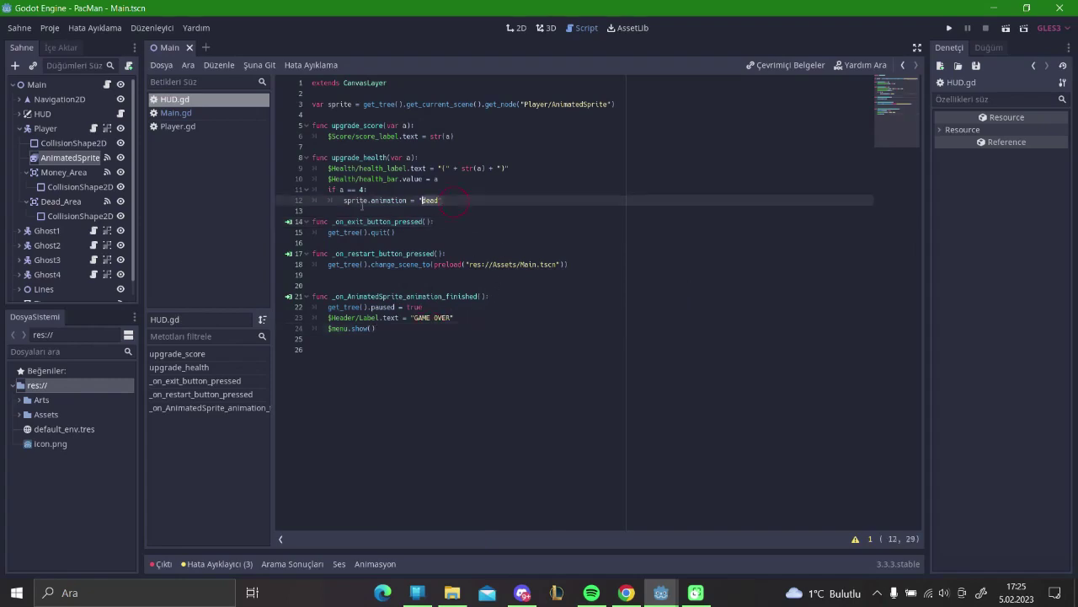
click(500, 308)
click(502, 300)
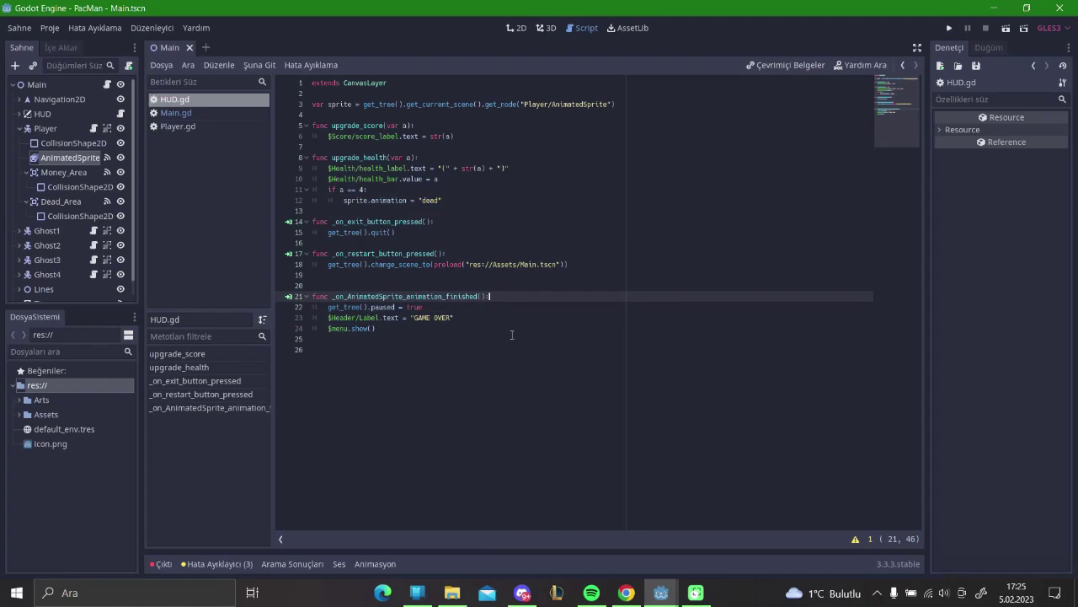
click(427, 295)
click(20, 128)
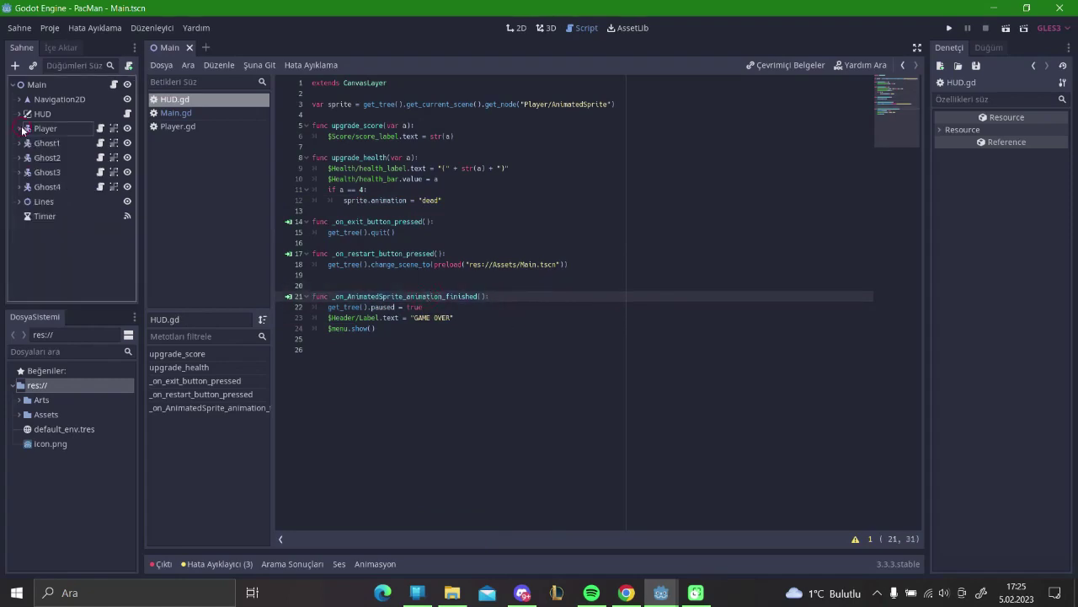
Add 'if sprite.animation == "dead":' to the handler and indent the game over lines under it.
click(497, 296)
key(Return)
text(sprite.anim)
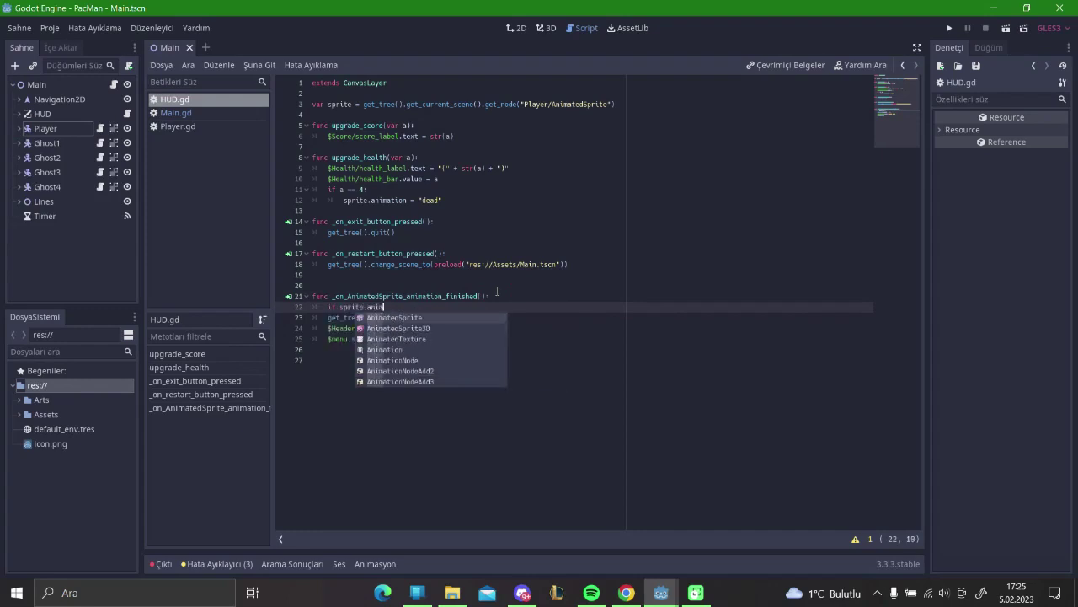
text(ation == "de)
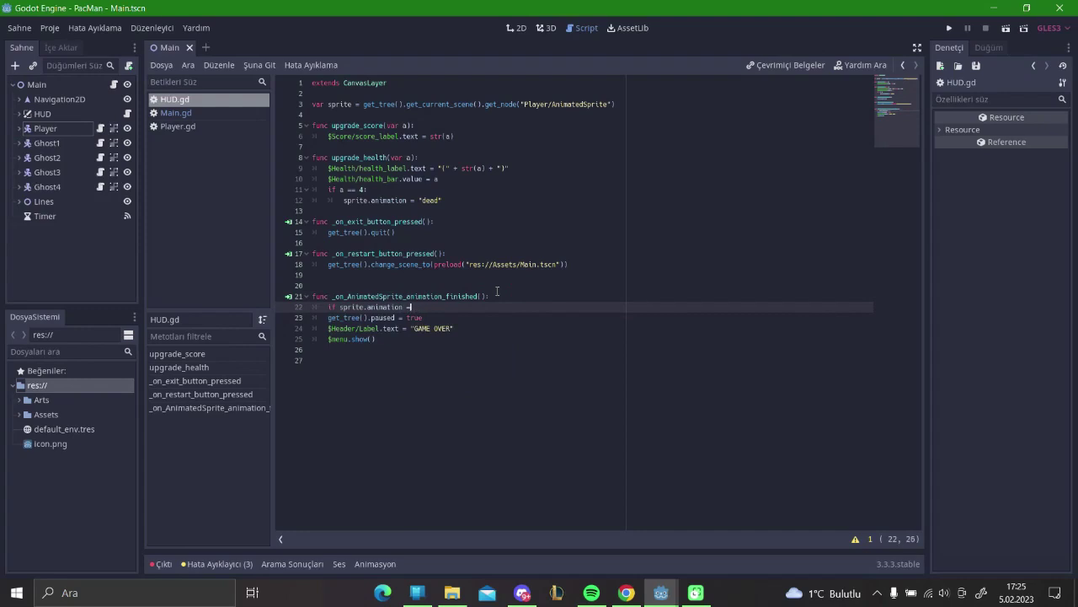
text(ad)
click(327, 317)
key(Tab)
key(Down)
key(Tab)
key(Down)
key(Tab)
Move the get_tree().paused = true line out of the handler into the health == 4 check.
click(475, 366)
click(477, 348)
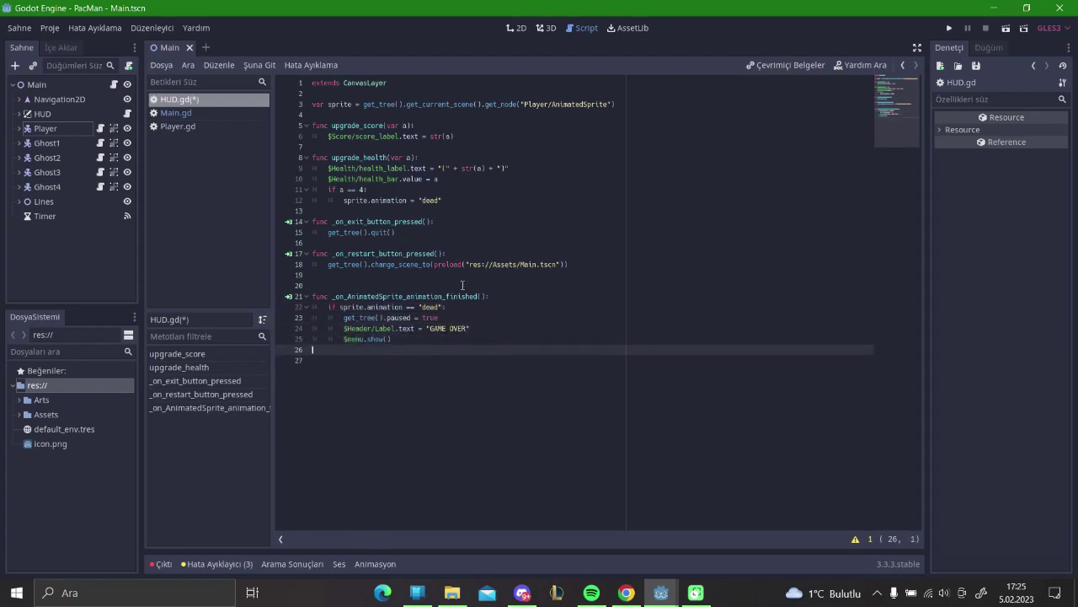
drag(457, 318, 344, 317)
key(ctrl+c)
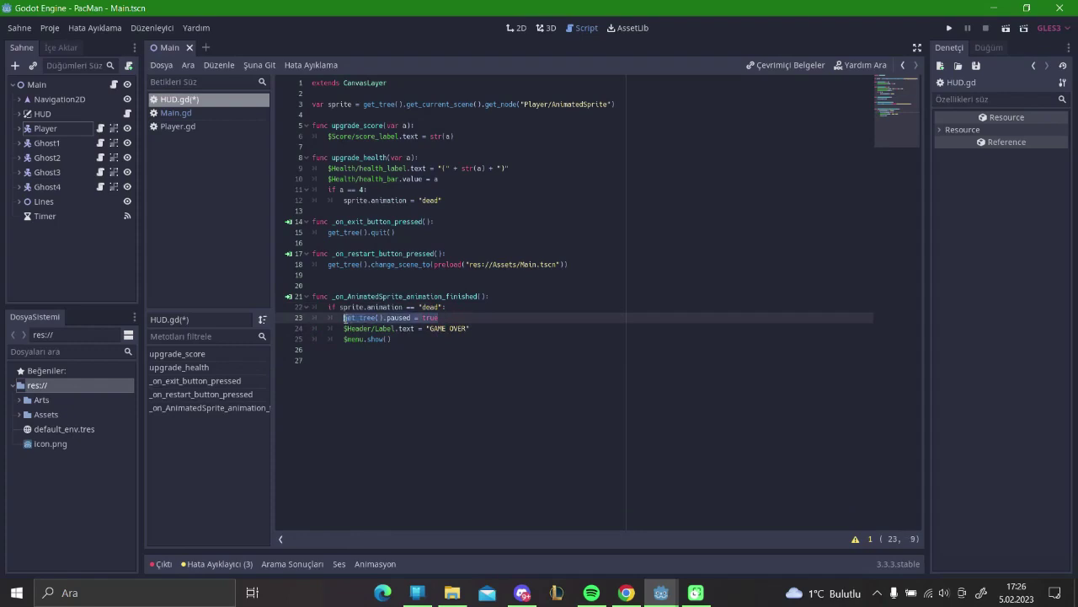
key(BackSpace)
key(BackSpace)
key(BackSpace)
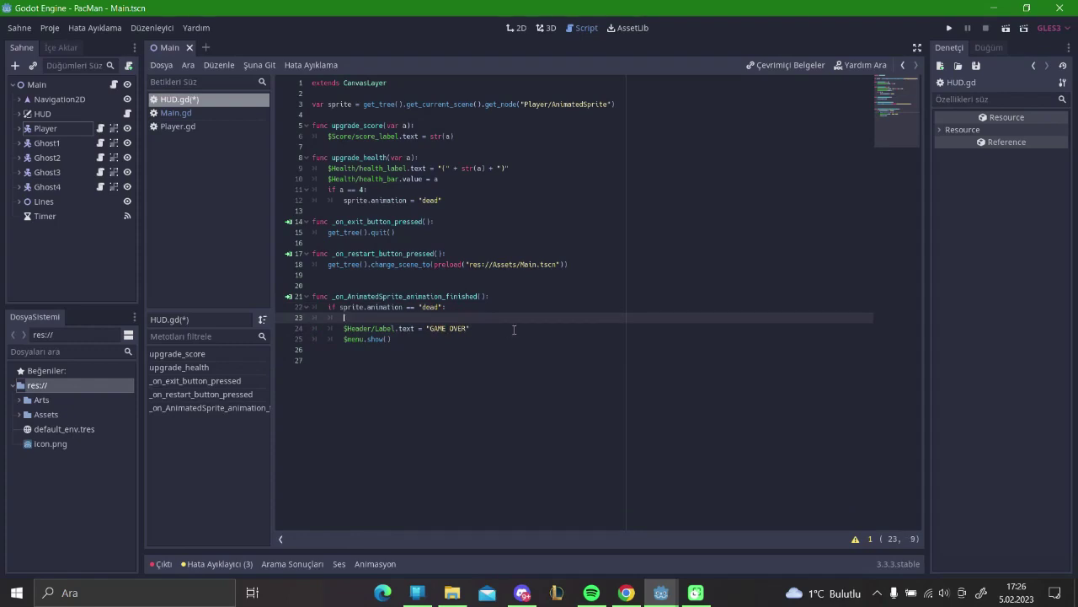
key(BackSpace)
click(403, 187)
key(Return)
key(ctrl+v)
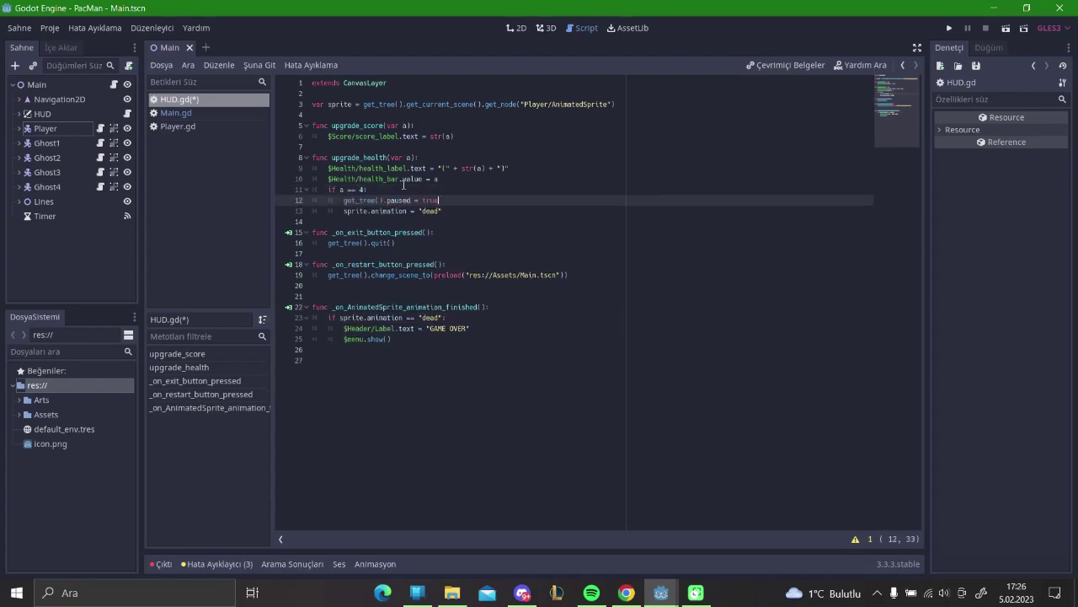
Review the edited health check and run the game to test it.
click(455, 210)
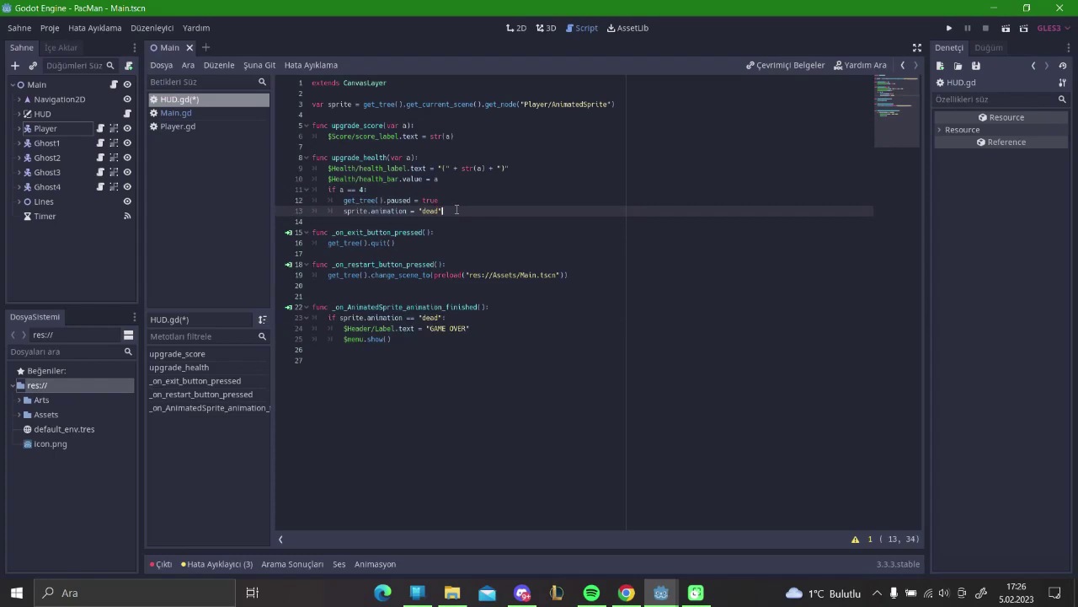
click(393, 211)
click(339, 189)
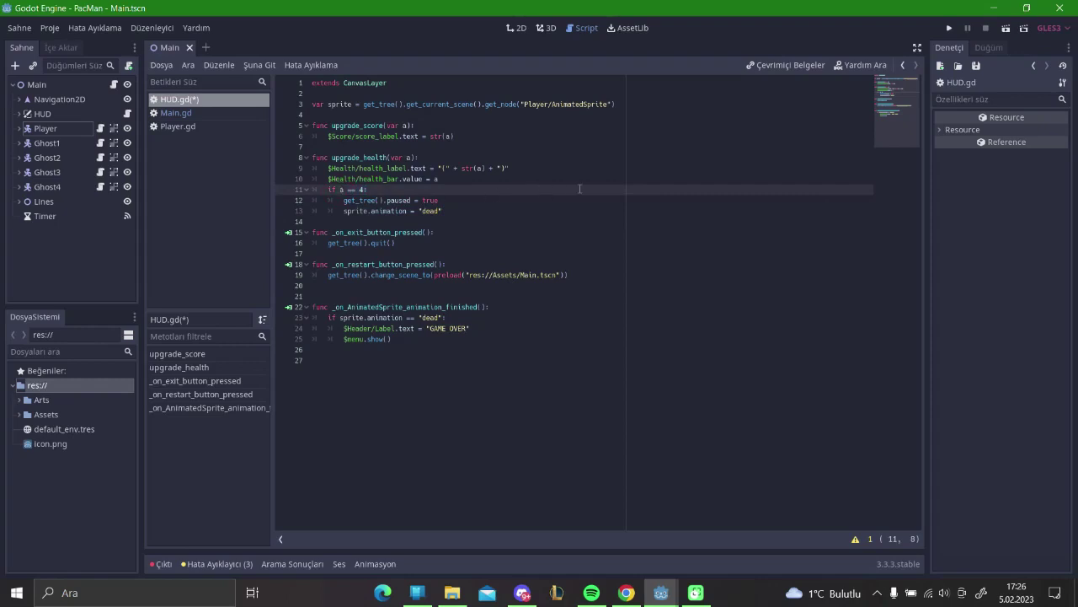
key(F5)
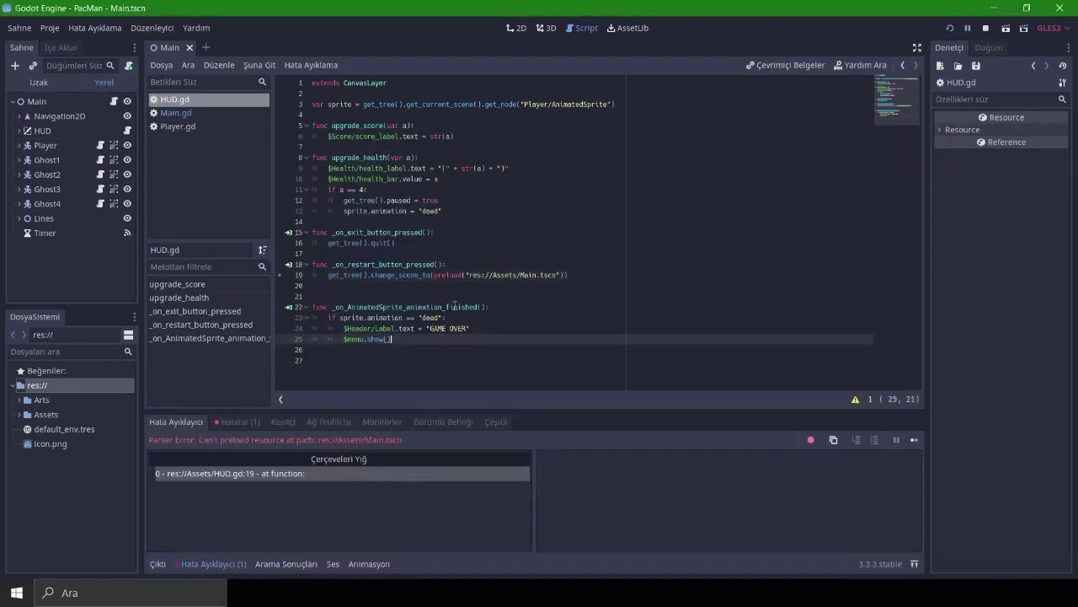
Change preload to load for res://Assets/Main.tscn on line 19 of the restart handler.
click(492, 276)
click(516, 275)
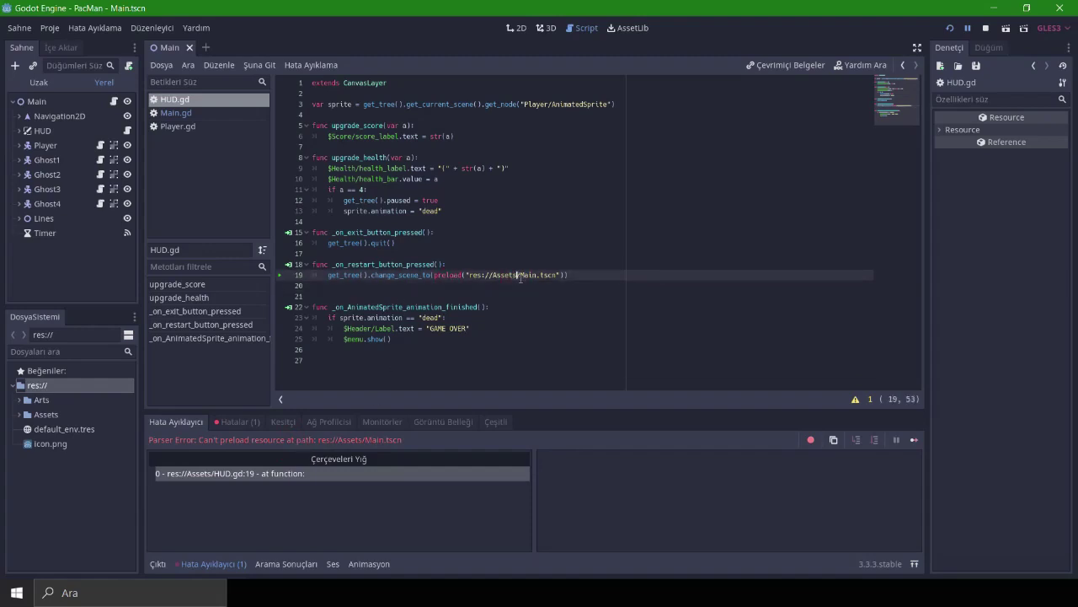
click(493, 276)
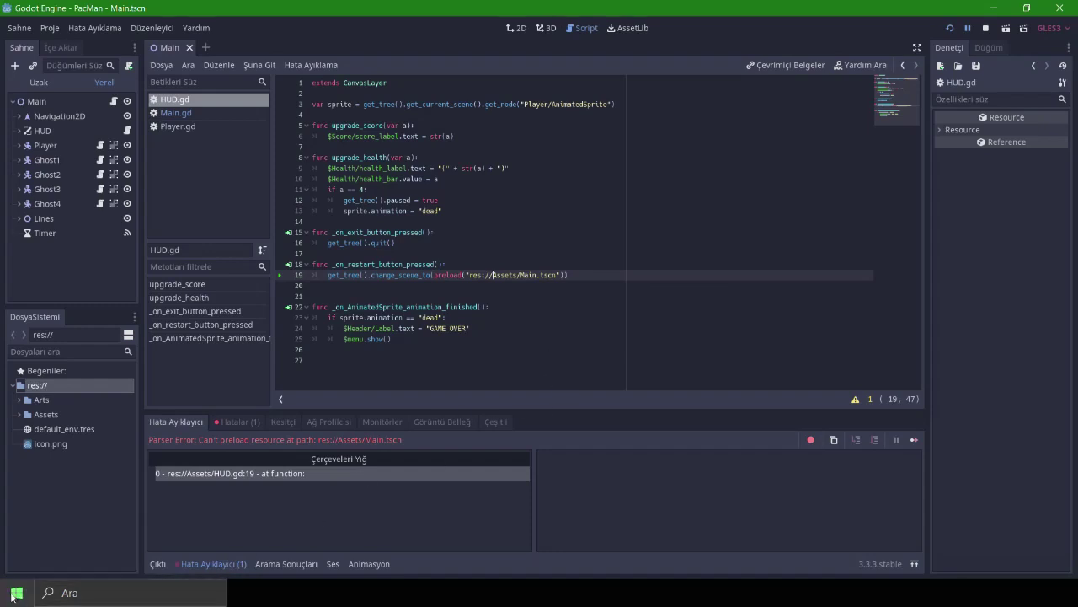
click(435, 263)
click(596, 273)
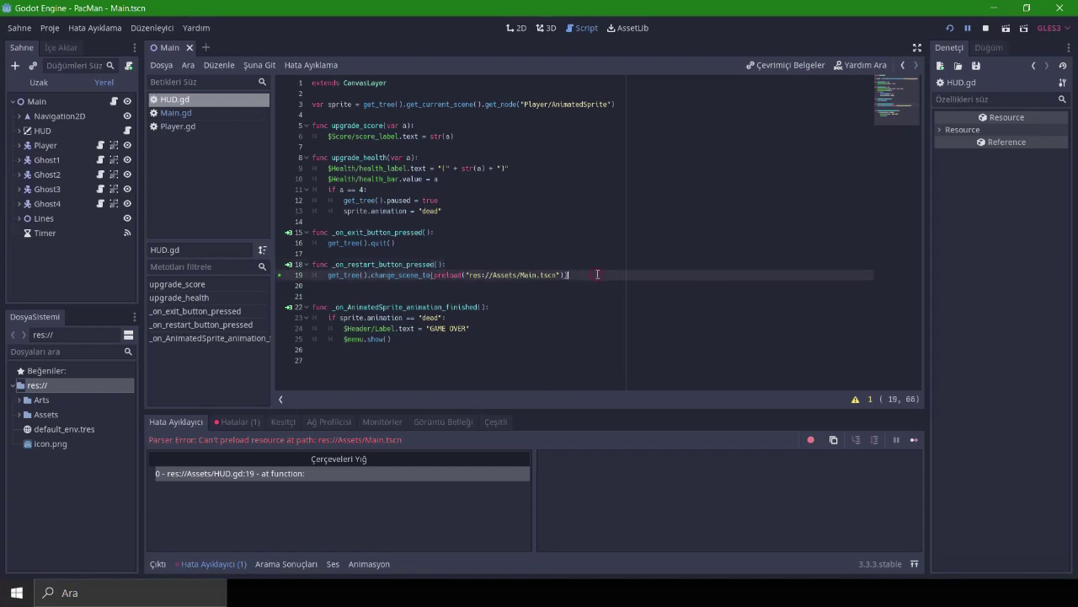
click(488, 277)
key(End)
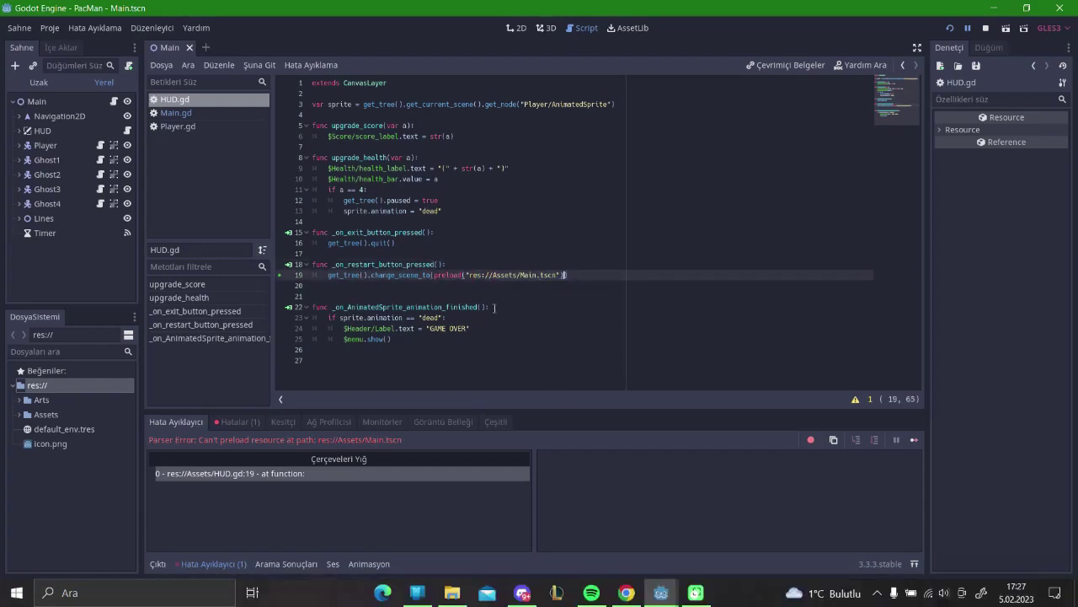
key(BackSpace)
key(BackSpace)
key(BackSpace)
click(463, 316)
click(476, 377)
Run the game, then add onready before the sprite variable declaration on line 3.
key(F5)
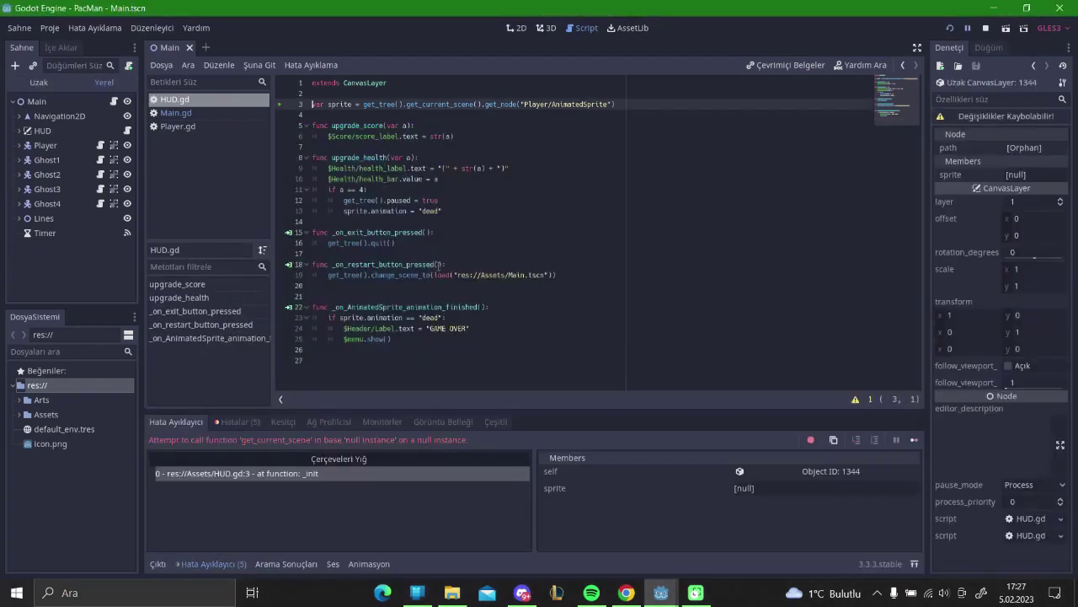
click(437, 275)
click(480, 103)
drag(637, 103, 357, 104)
key(Left)
click(312, 104)
text(onready)
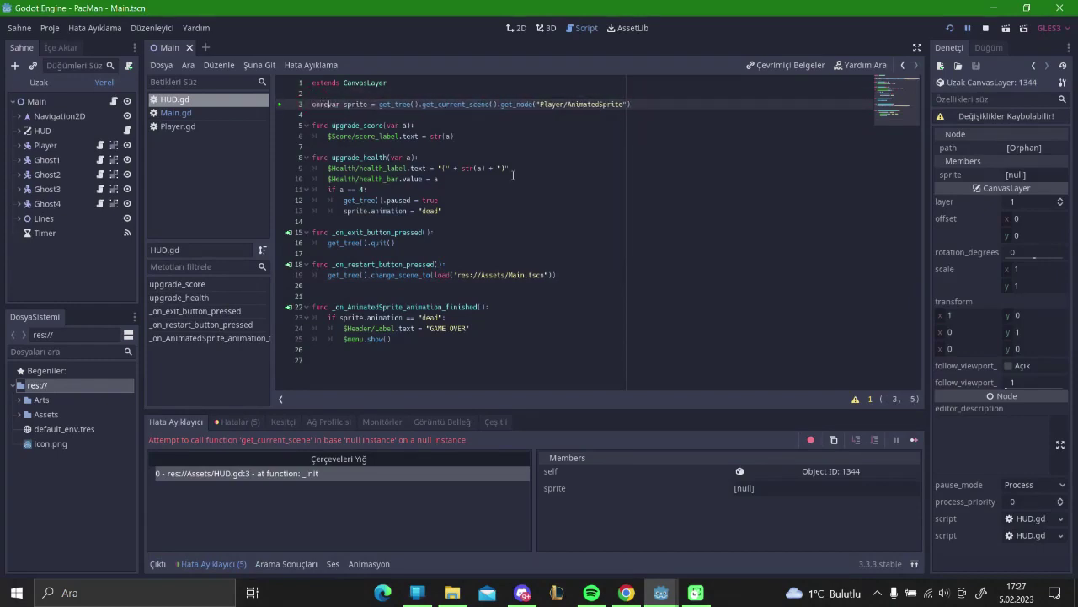
Check the line 3 declaration and run the game again to test the death sequence.
click(515, 159)
click(325, 104)
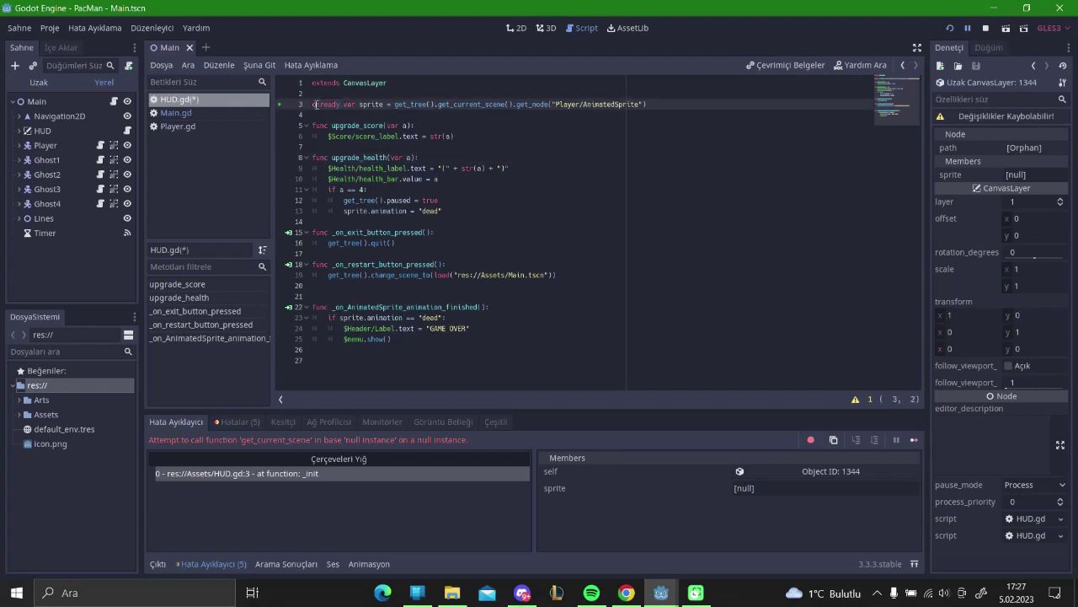
click(385, 104)
click(502, 104)
key(F5)
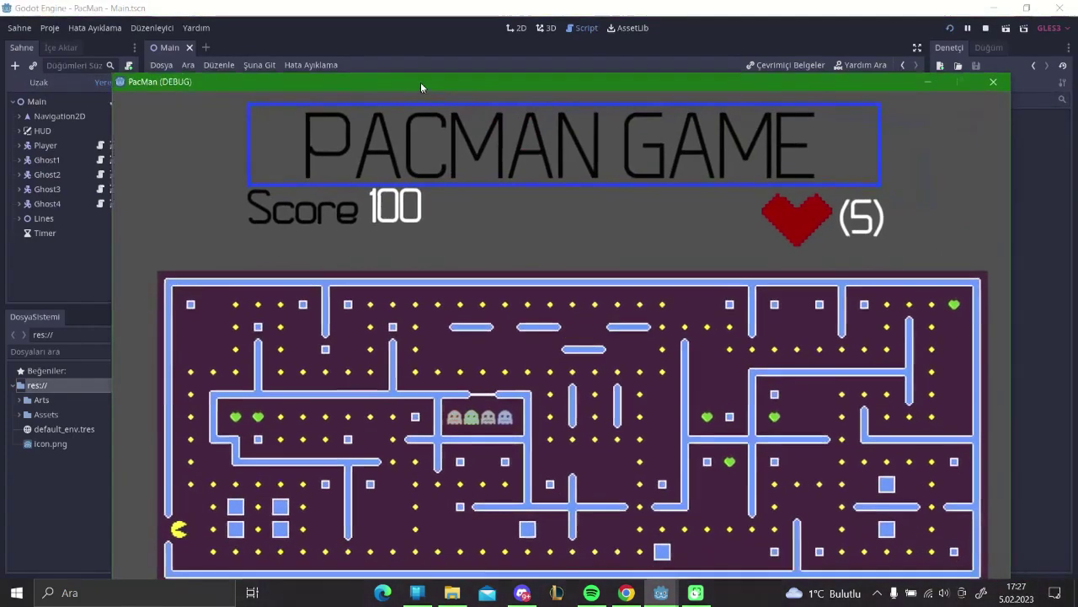
Move the GAME OVER menu aside and choose EXIT to quit the test run.
drag(421, 82, 416, 78)
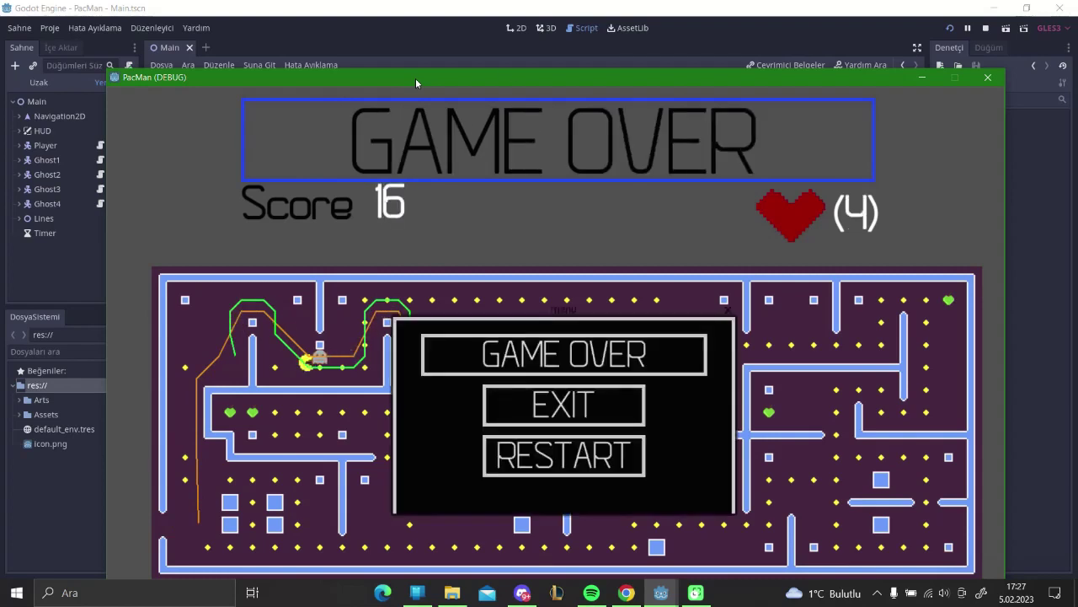
drag(572, 311, 557, 246)
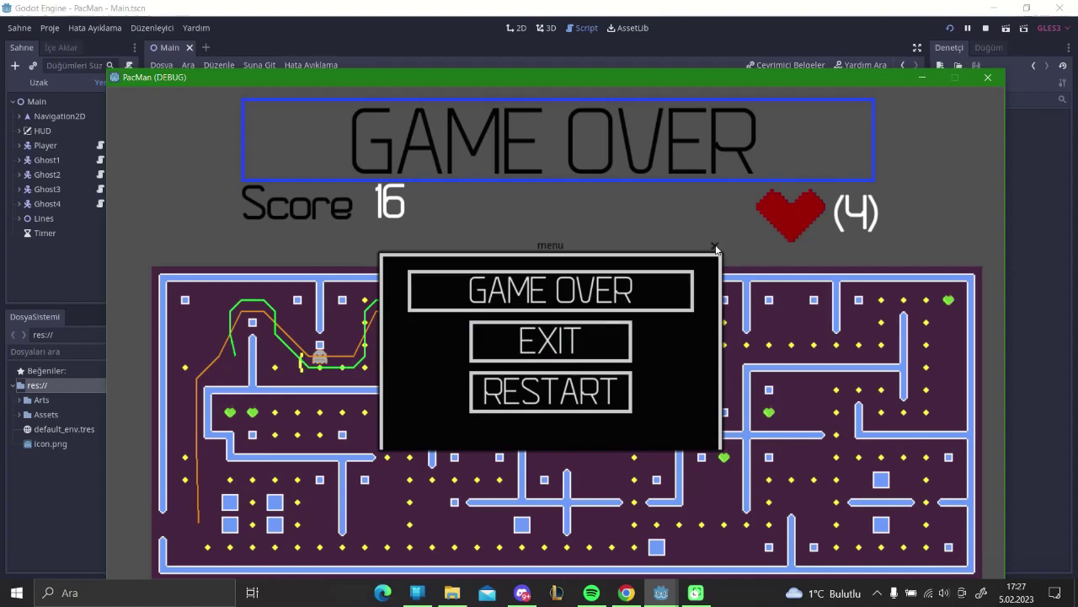
click(568, 340)
click(405, 340)
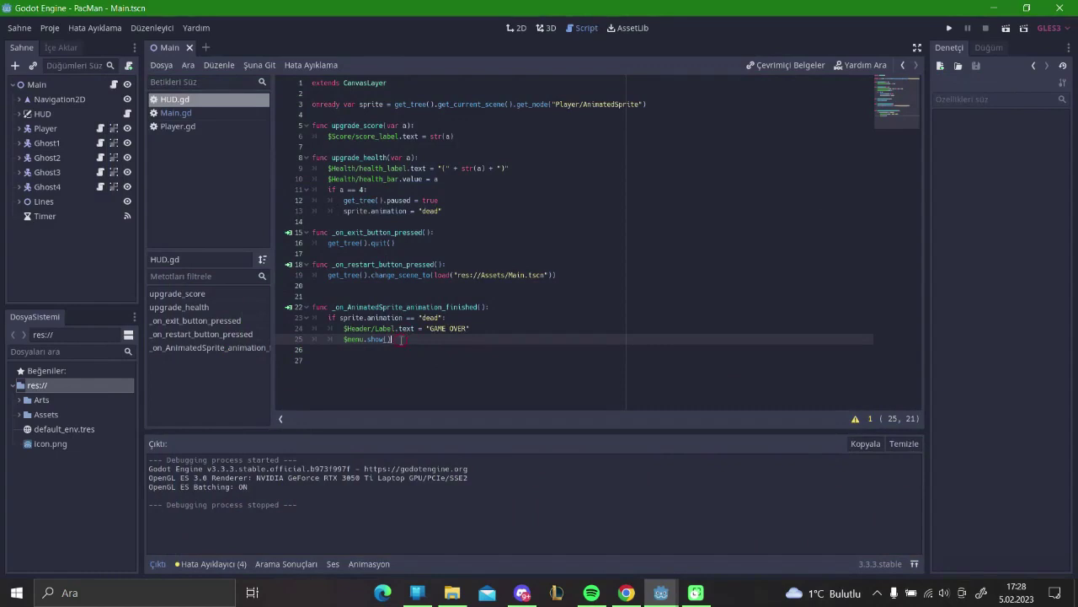
Add sprite.playing = false inside the dead check, checking the player's AnimatedSprite node.
click(455, 317)
key(Return)
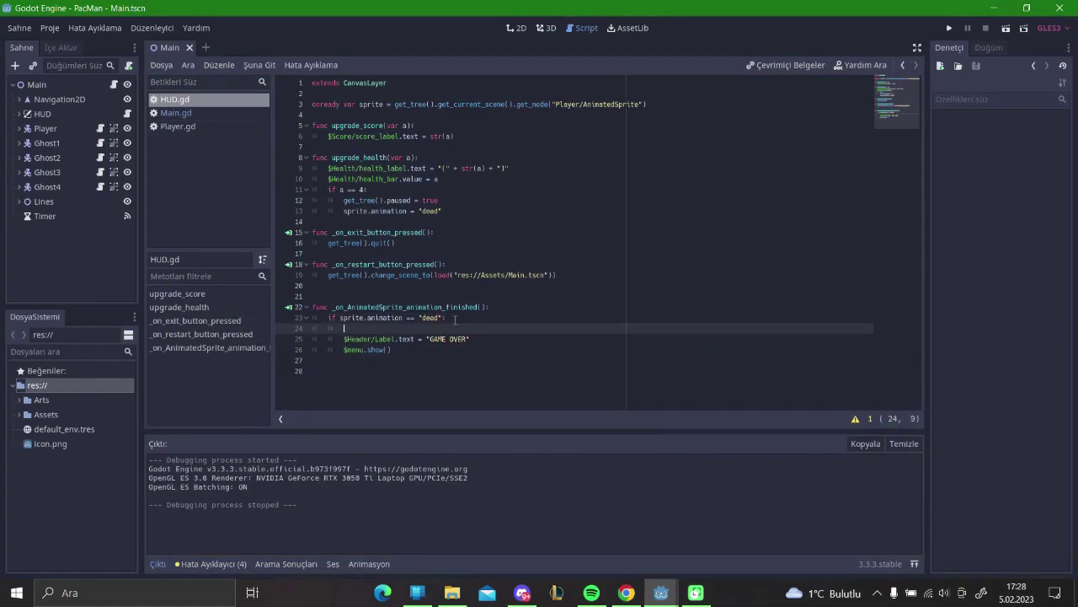
text($)
text(spri)
key(BackSpace)
key(BackSpace)
key(BackSpace)
text(sprite.)
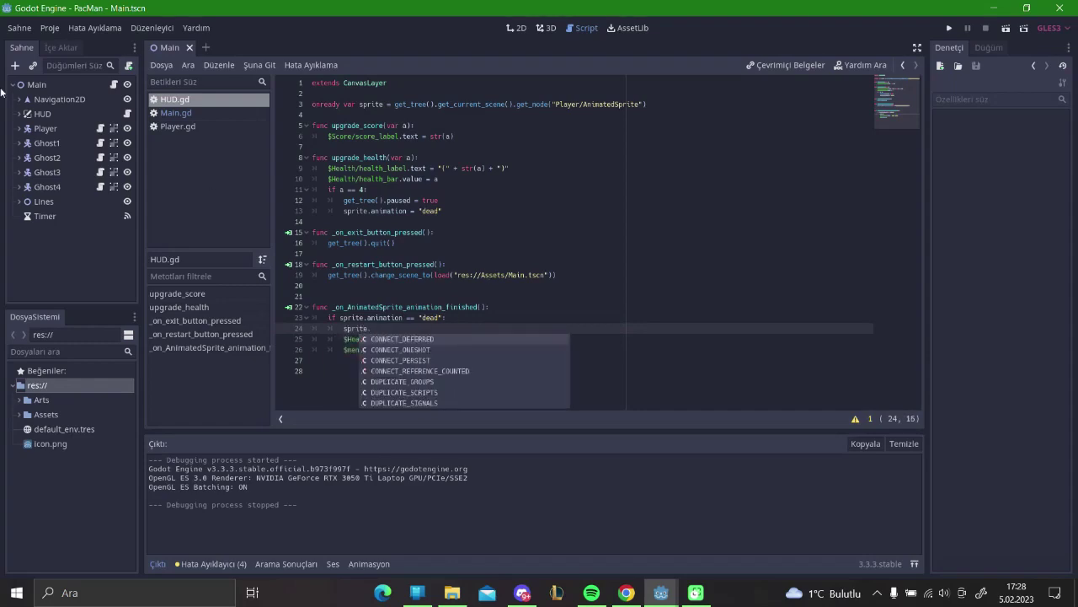
click(20, 128)
click(53, 158)
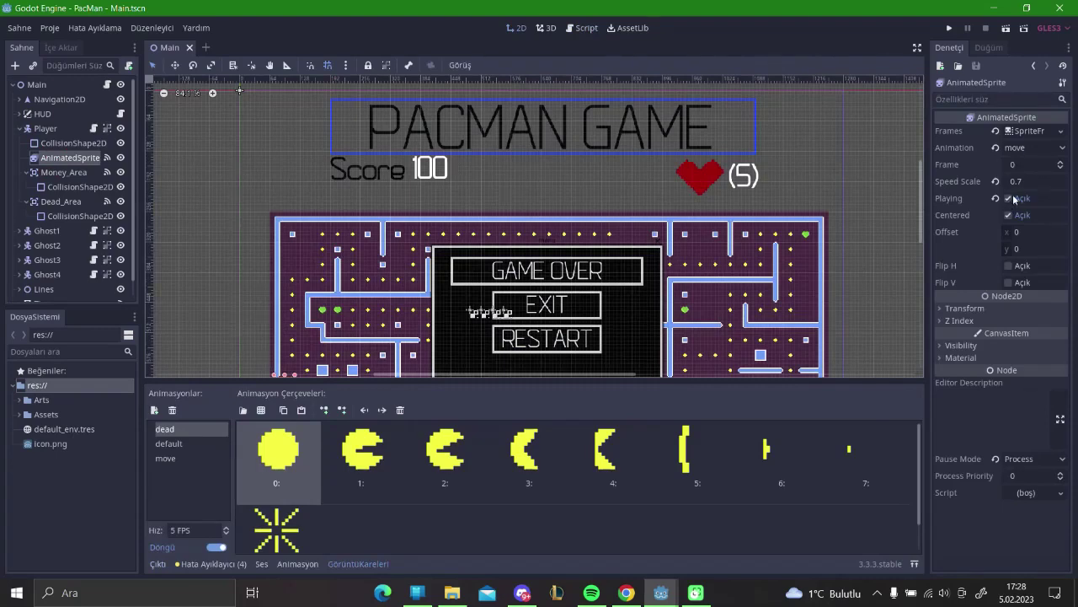
click(120, 114)
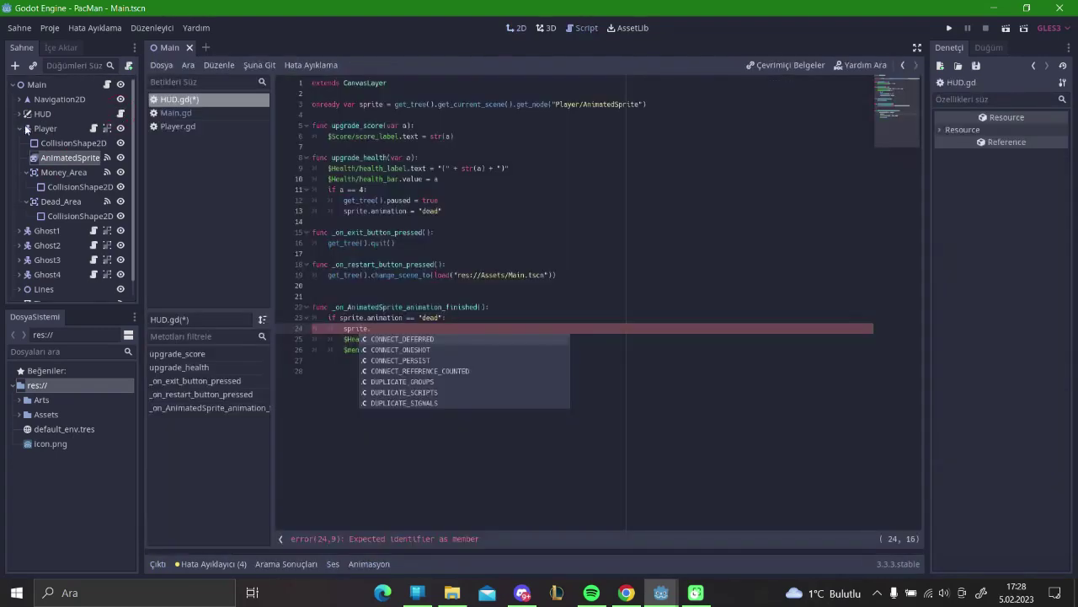
click(20, 128)
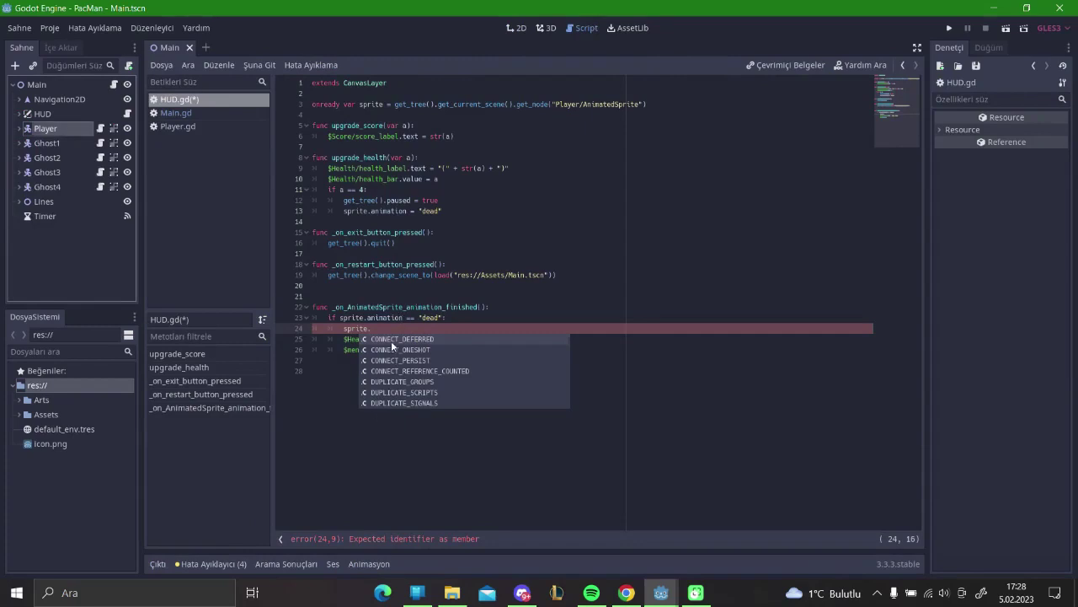
click(392, 325)
text(pla)
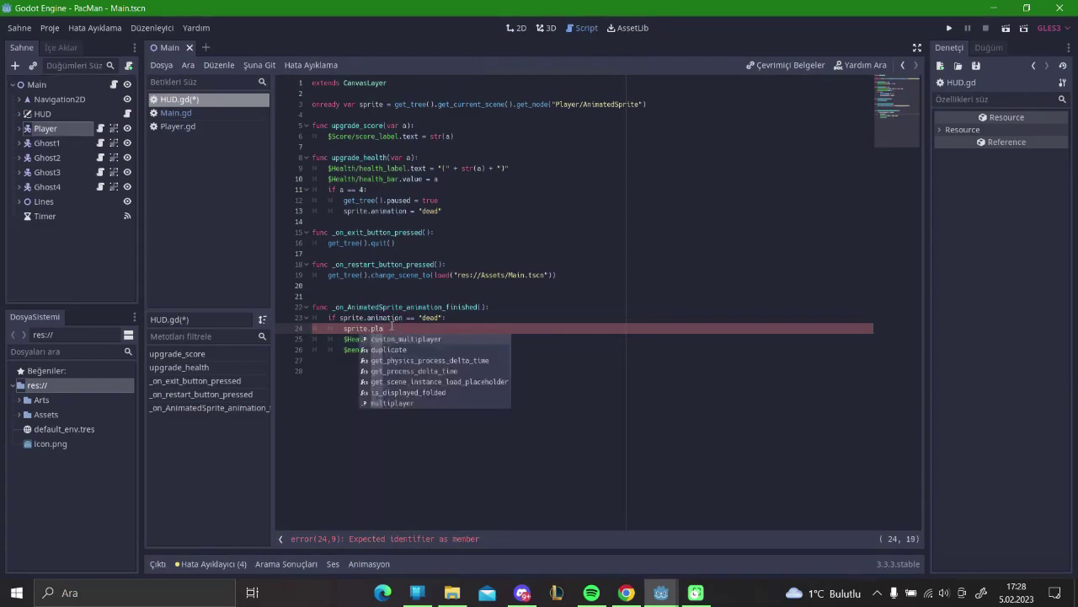
text(y()
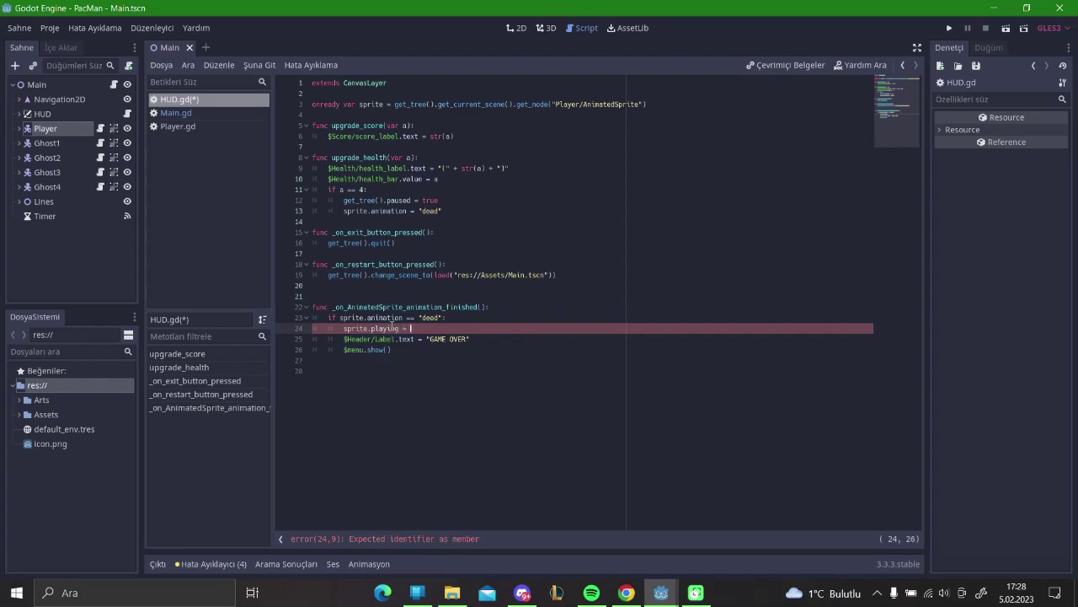
text(se)
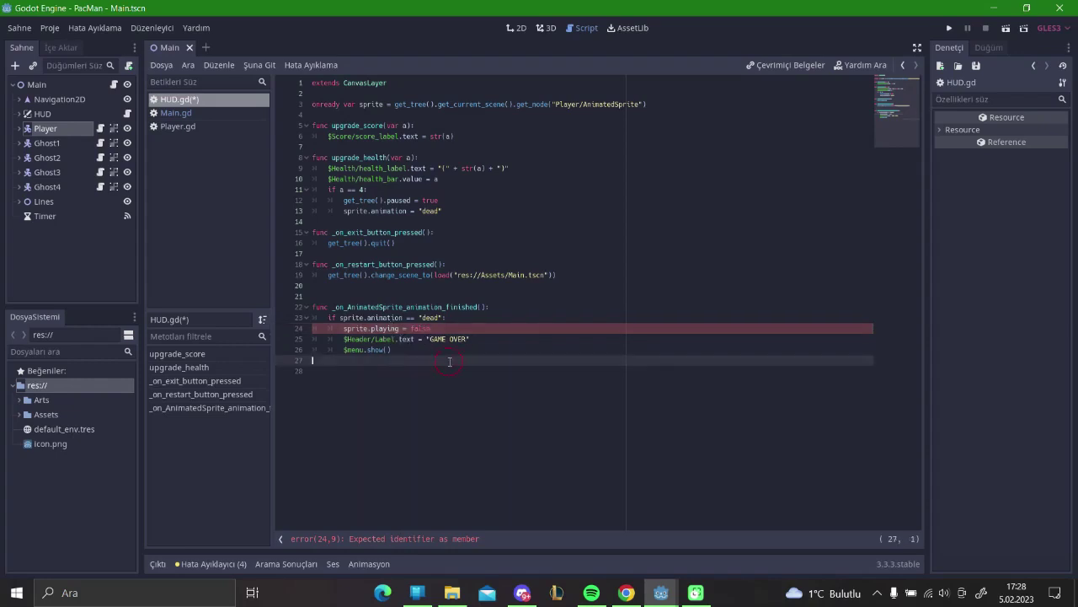
Run the game and start steering Pac-Man up the left column.
key(F5)
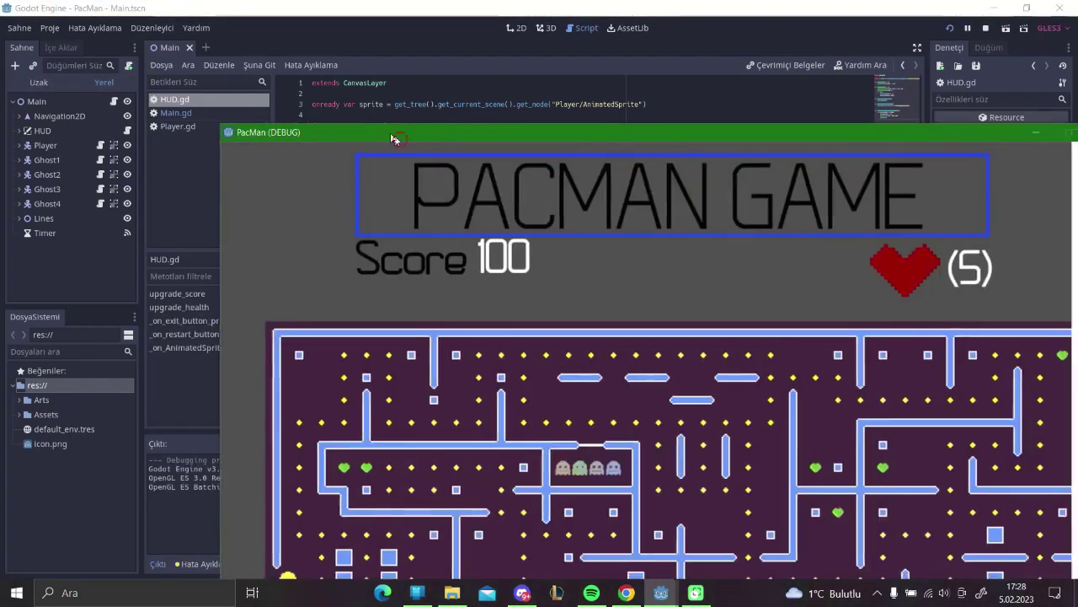
drag(401, 139, 290, 74)
key(Up)
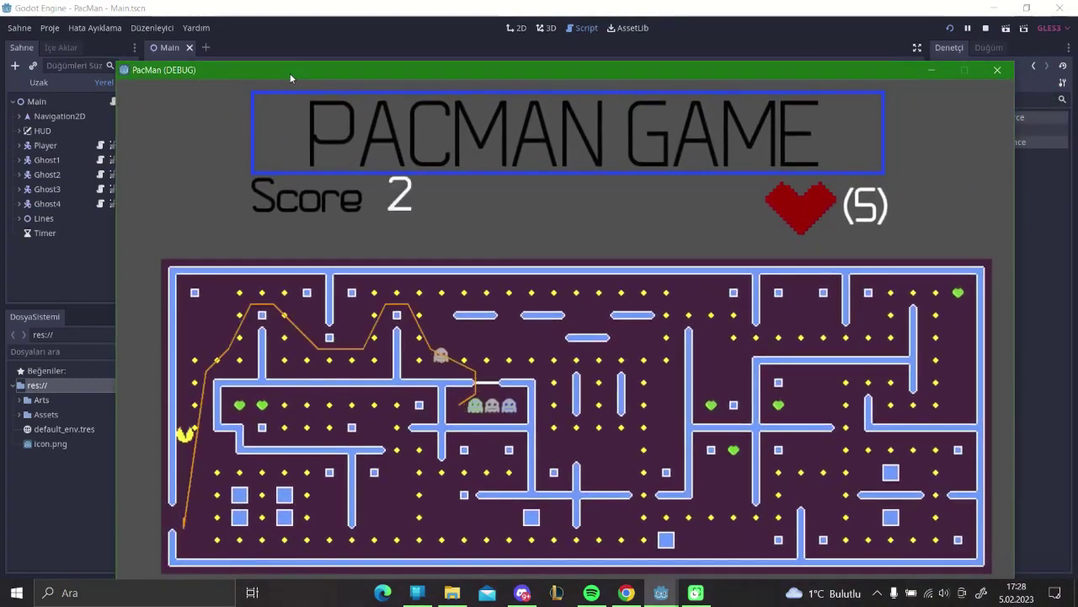
Steer Pac-Man up the left column and along the top row into a ghost.
key(Right)
key(Up)
key(Right)
key(Down)
key(Right)
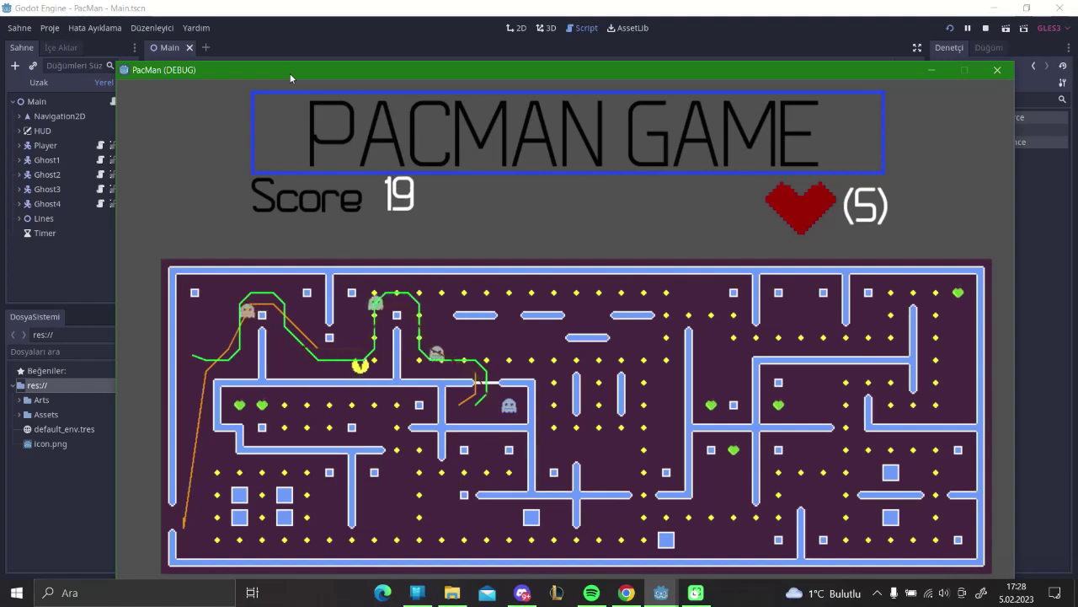
key(Up)
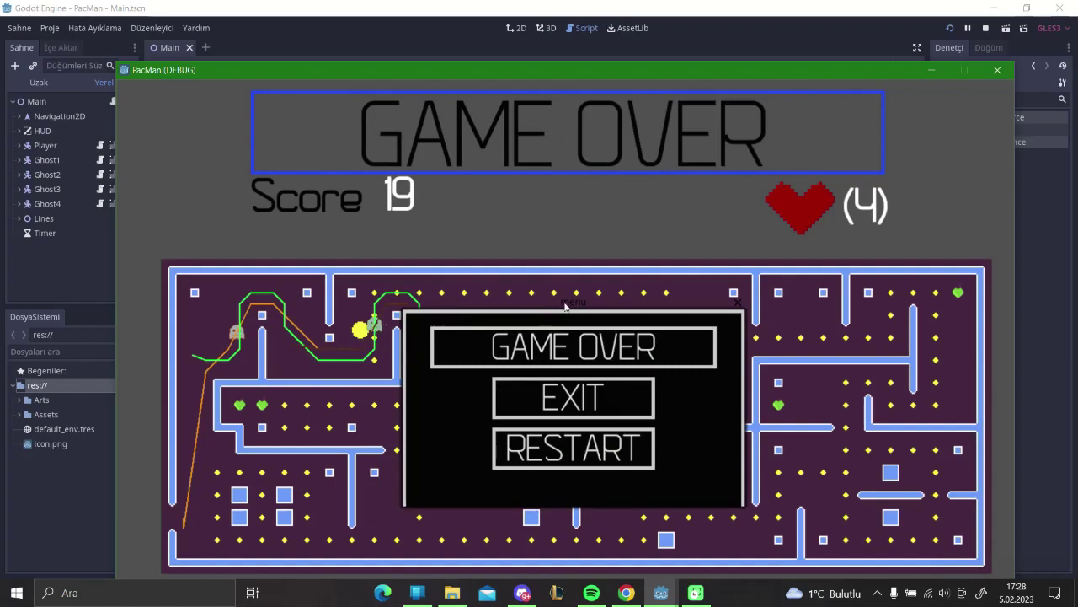
Choose RESTART from the GAME OVER menu, then close the game window.
drag(566, 302, 536, 252)
click(543, 398)
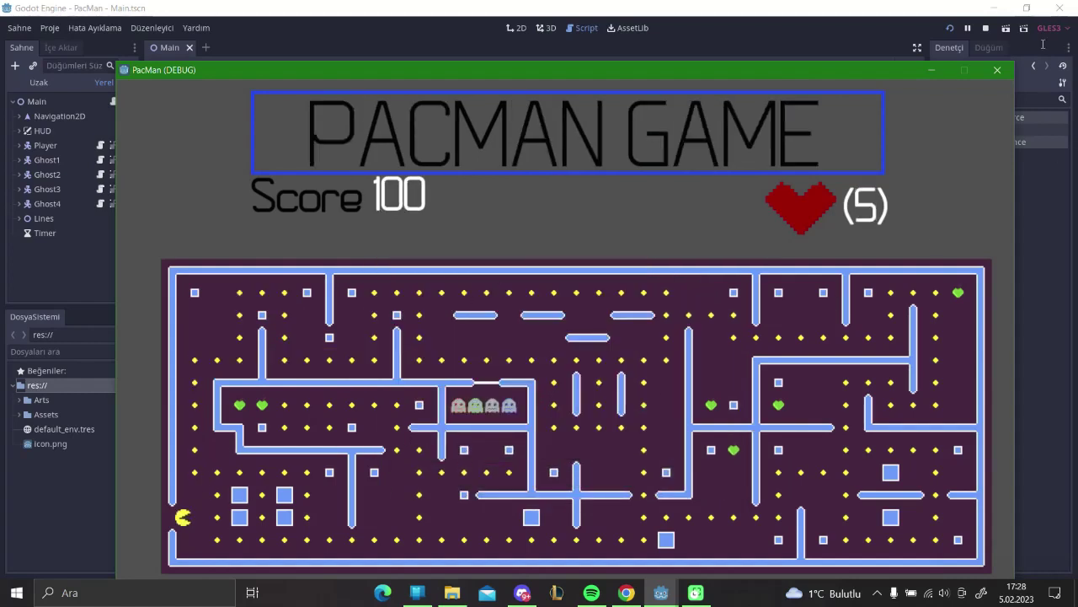
click(1003, 74)
click(430, 264)
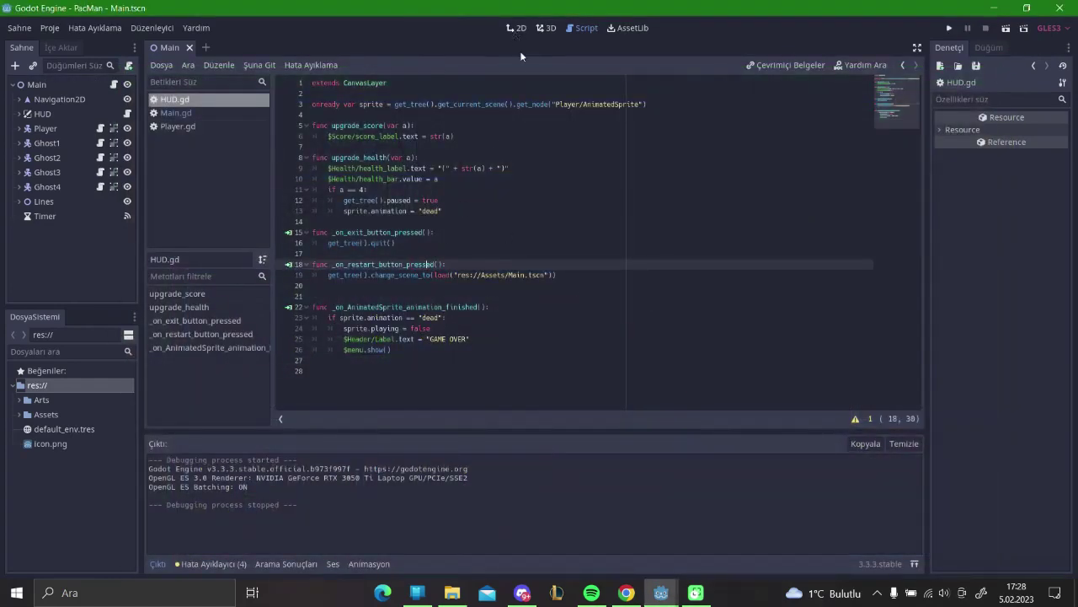
Save, close the running game, and open the Player script from the Main scene.
key(ctrl+s)
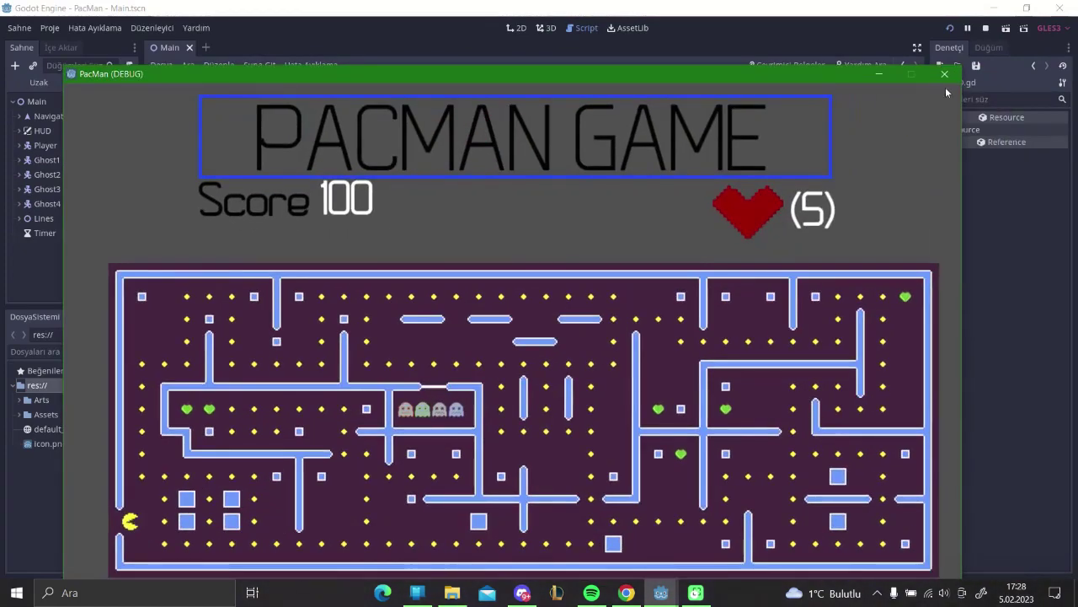
click(945, 74)
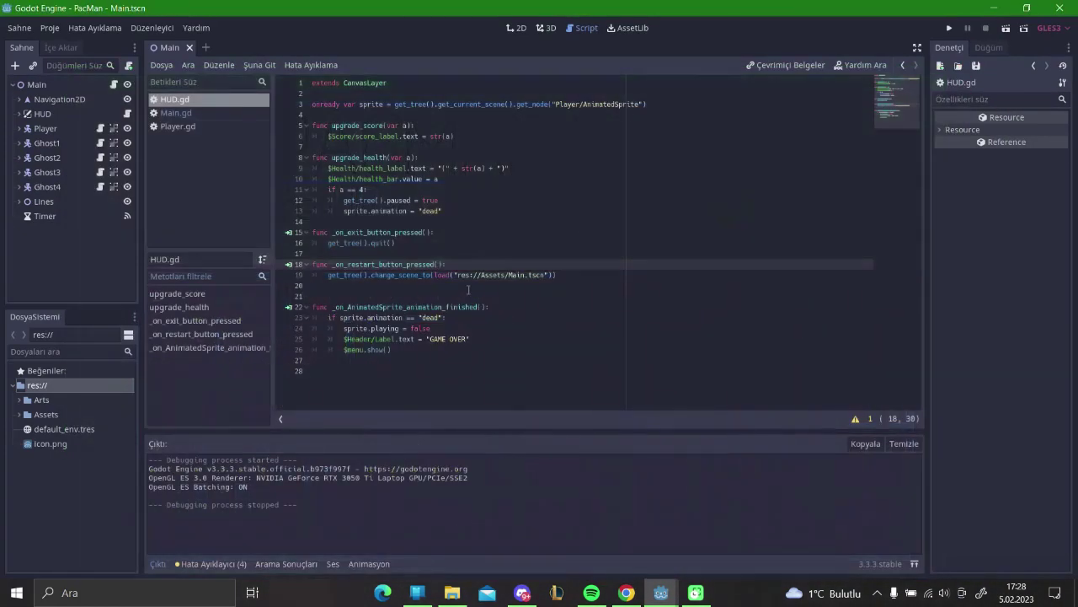
click(89, 85)
click(68, 115)
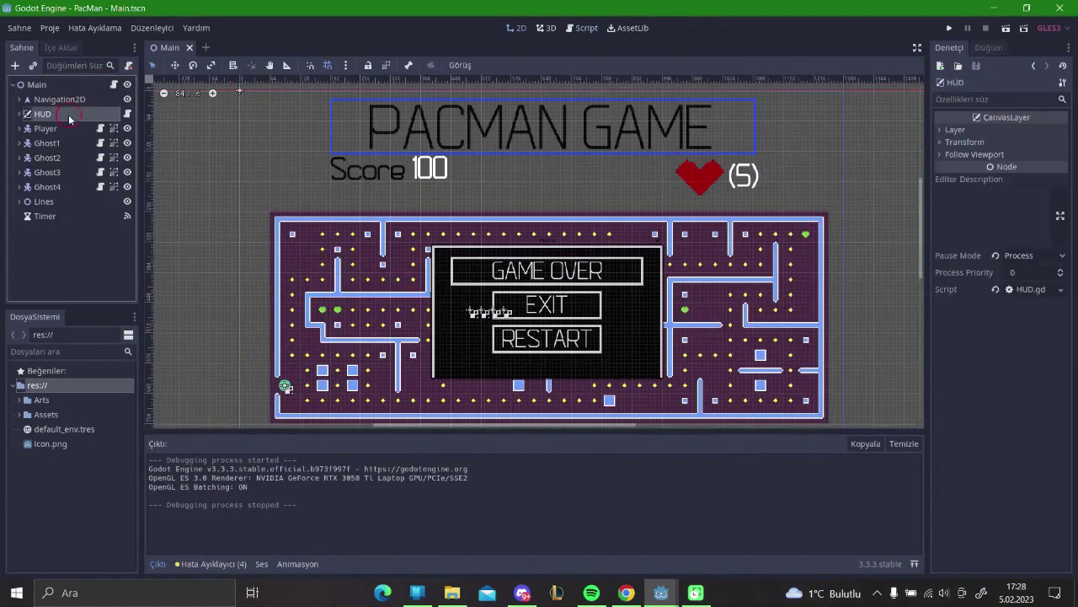
click(113, 86)
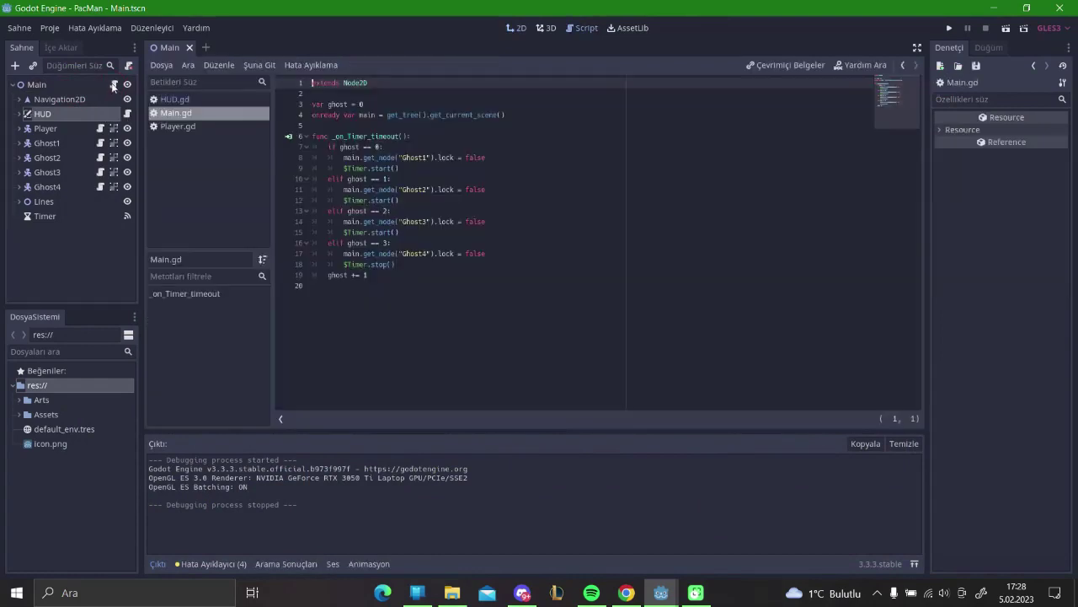
click(99, 128)
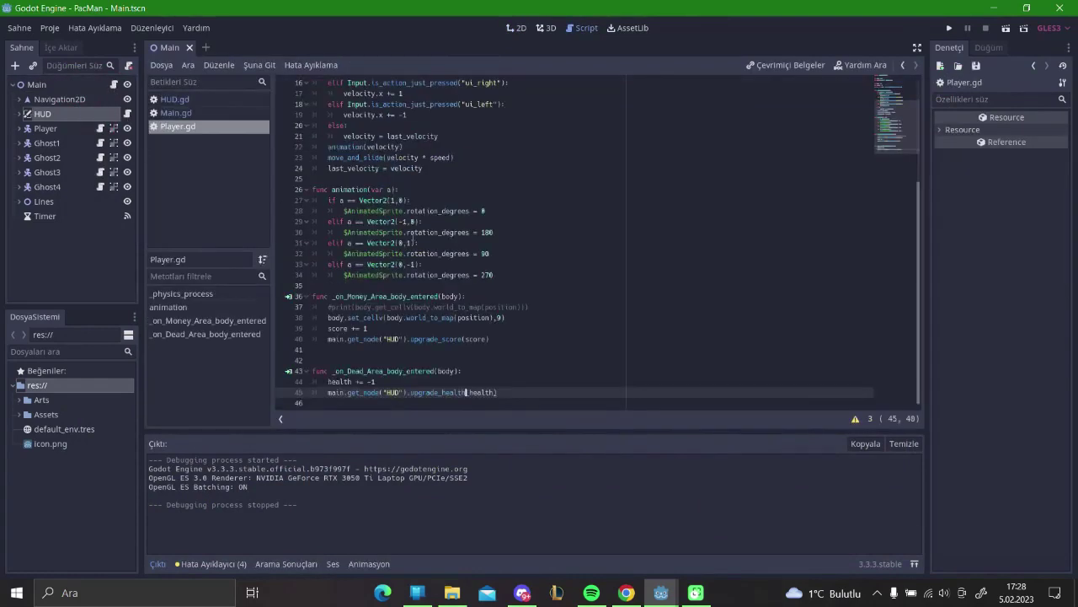
Add a _ready function to Player.gd, discarding a half-written get_node("HUD") line.
click(490, 168)
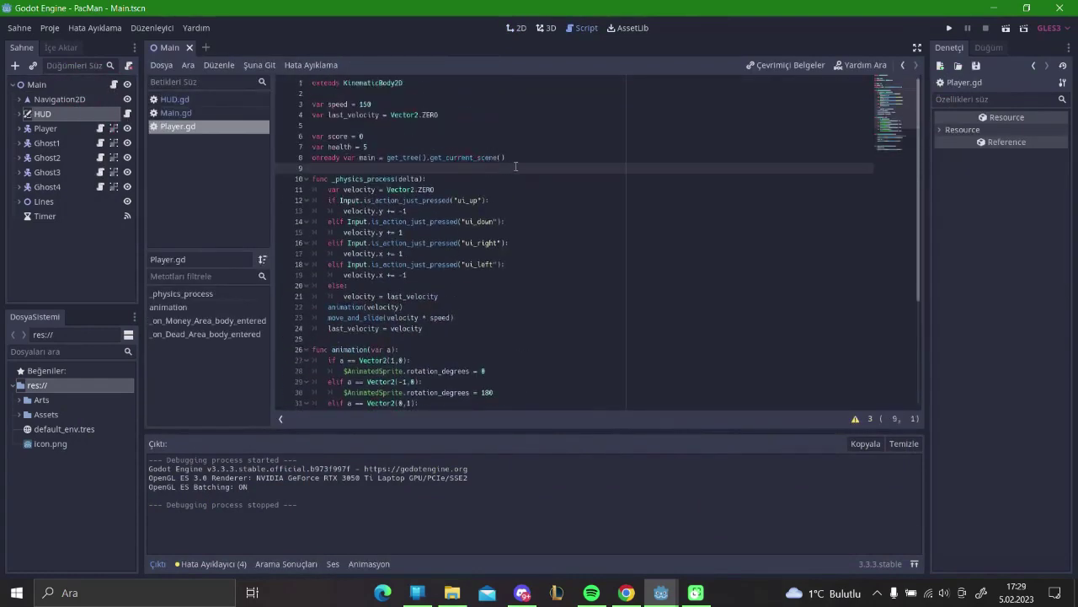
key(Return)
key(Return)
key(Up)
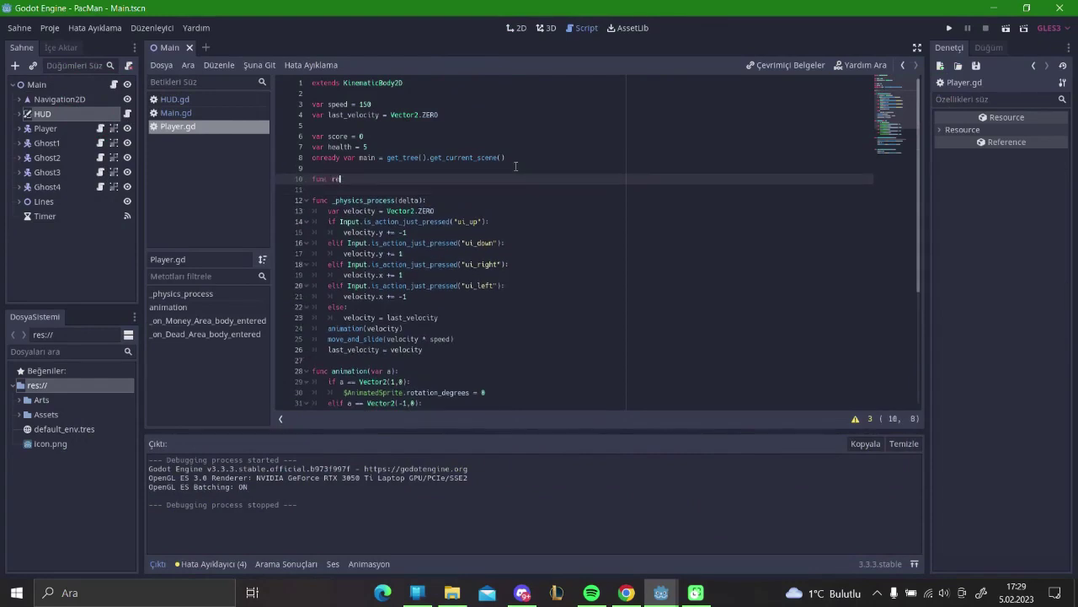
text(e)
key(Return)
key(Return)
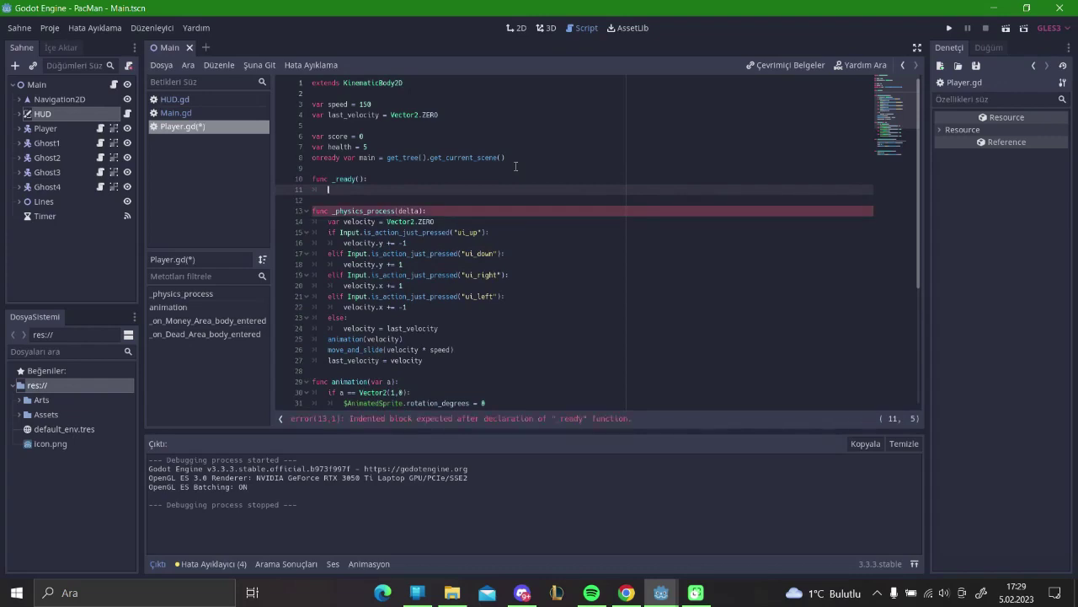
text(main.)
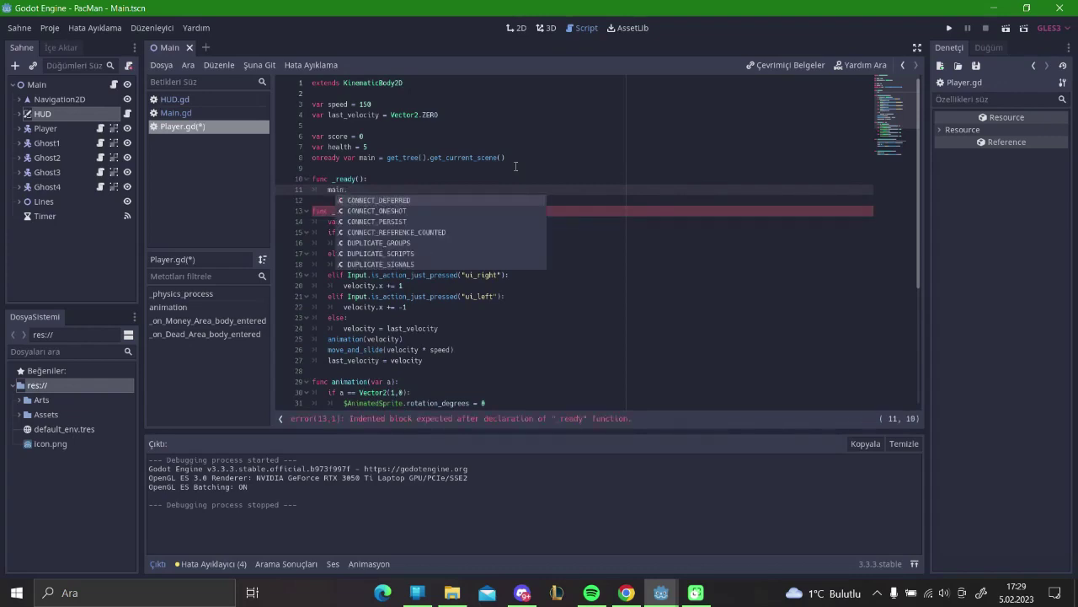
text(get()
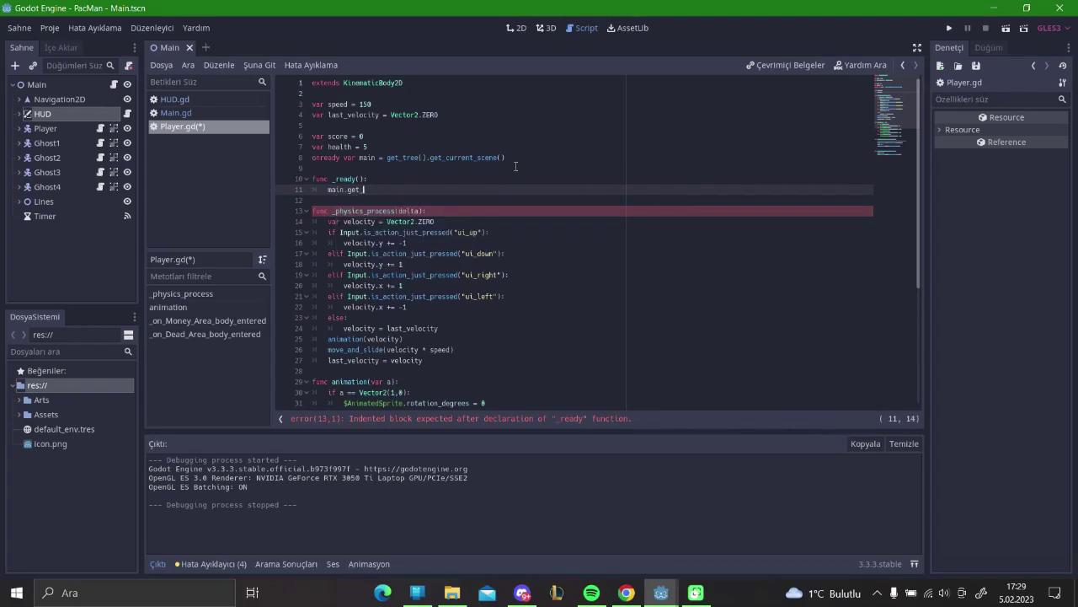
text(()
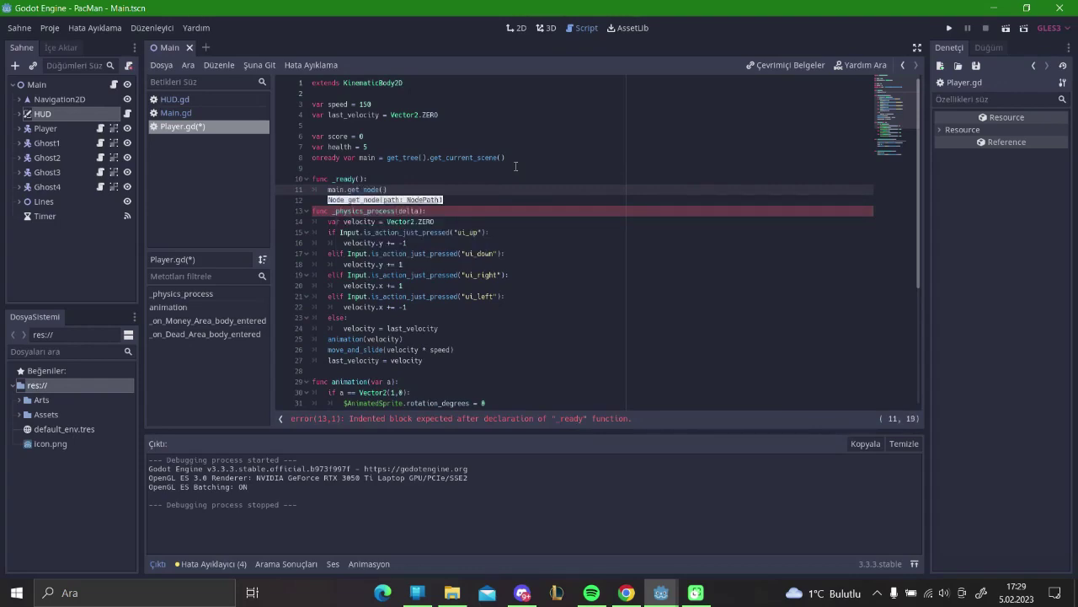
key(Caps_Lock)
text(HUD)
key(Caps_Lock)
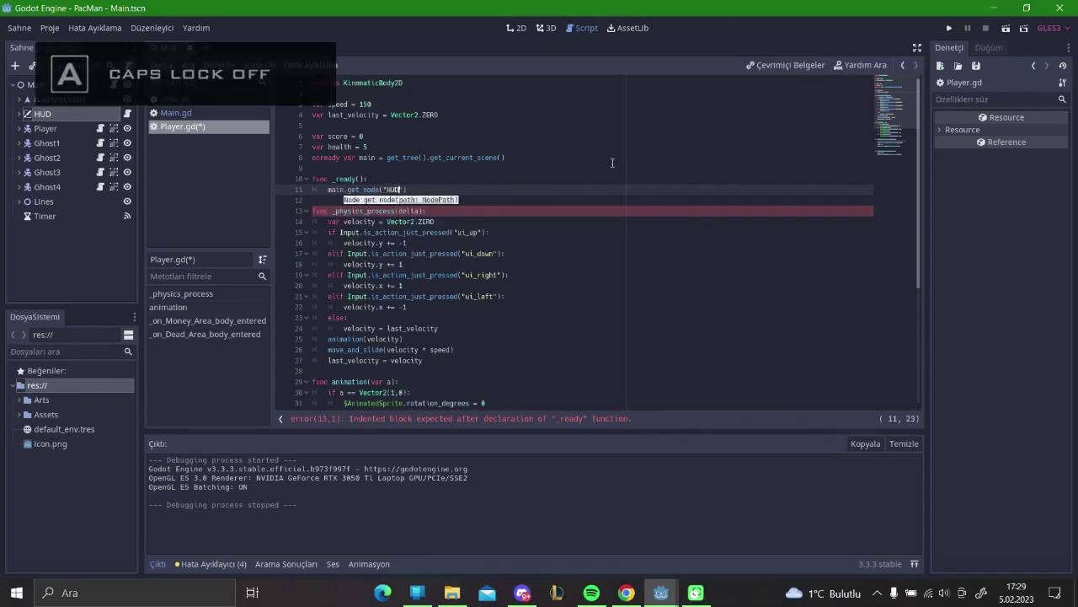
triple_click(405, 186)
key(BackSpace)
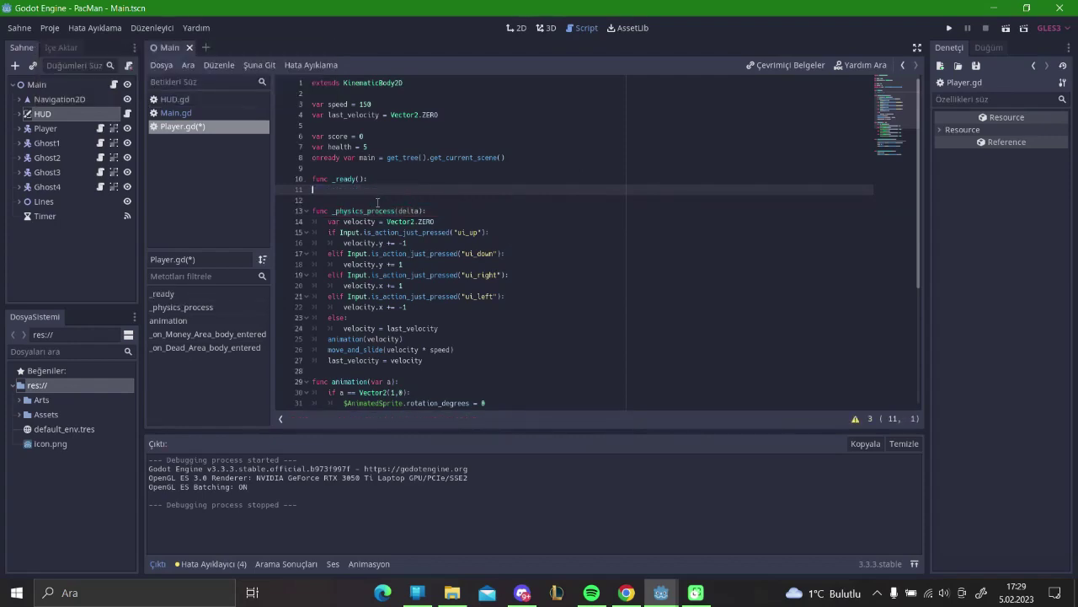
Copy the upgrade_score(score) and upgrade_health(health) HUD calls into _ready.
scroll(452, 260, down, 5)
drag(509, 338, 328, 337)
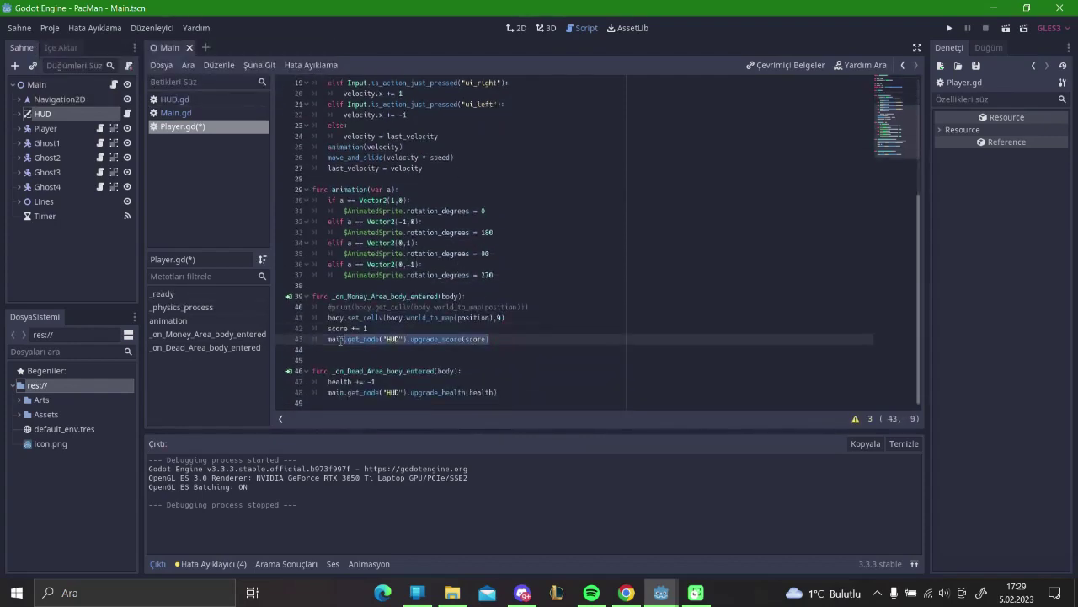
scroll(398, 176, up, 5)
click(398, 188)
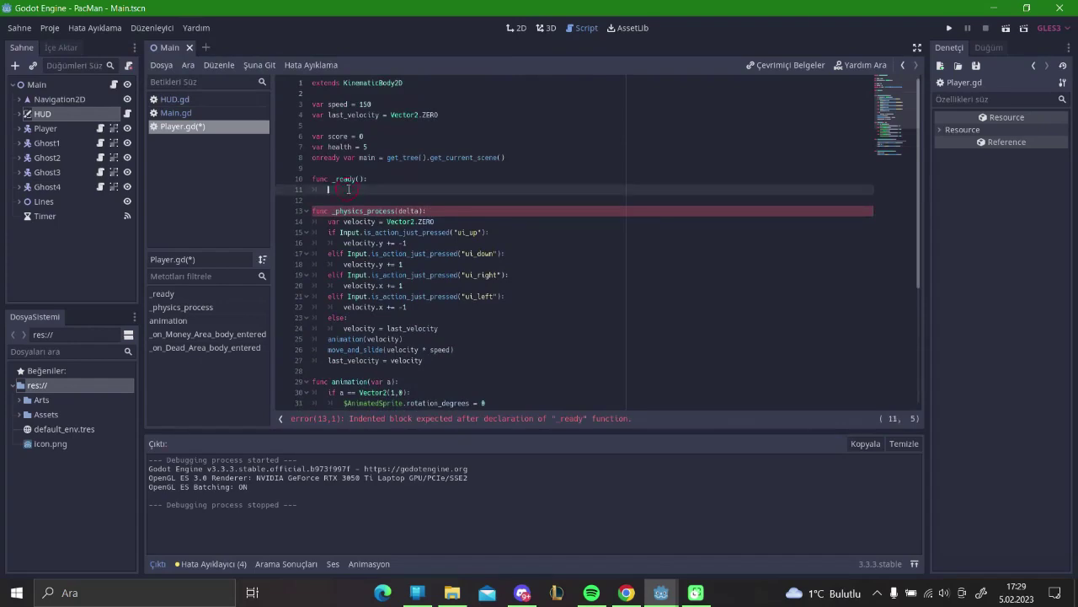
text(main.get_node("HUD").upgrade_score(score))
scroll(506, 252, down, 5)
click(507, 391)
drag(506, 392, 328, 392)
key(ctrl+c)
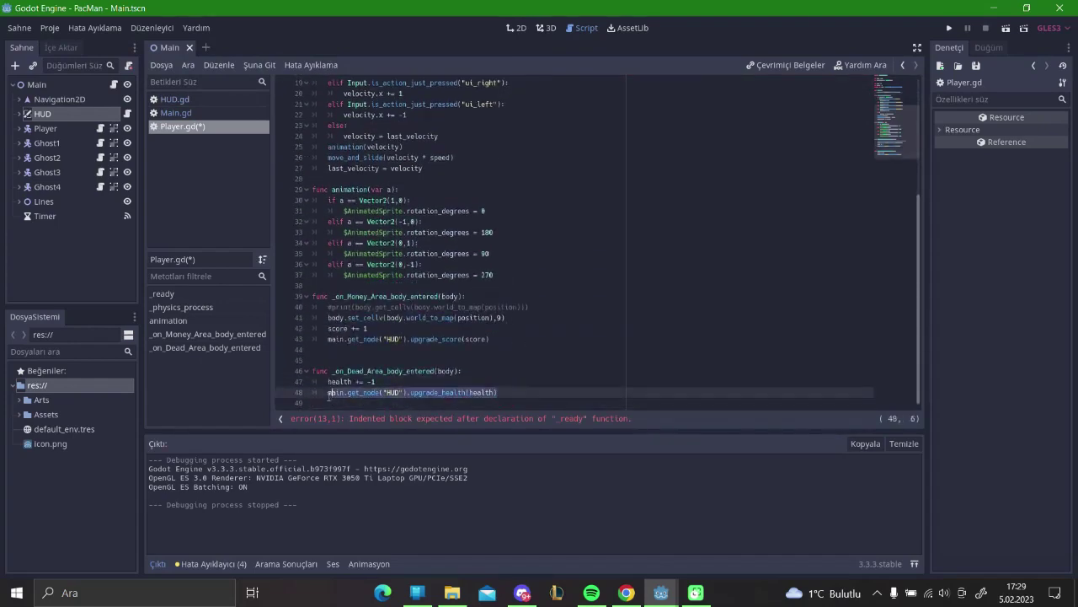
scroll(464, 153, up, 5)
click(511, 189)
key(Return)
key(ctrl+v)
Run the game to check the starting score and health display.
scroll(494, 239, down, 5)
scroll(495, 240, up, 3)
scroll(495, 239, up, 3)
key(F5)
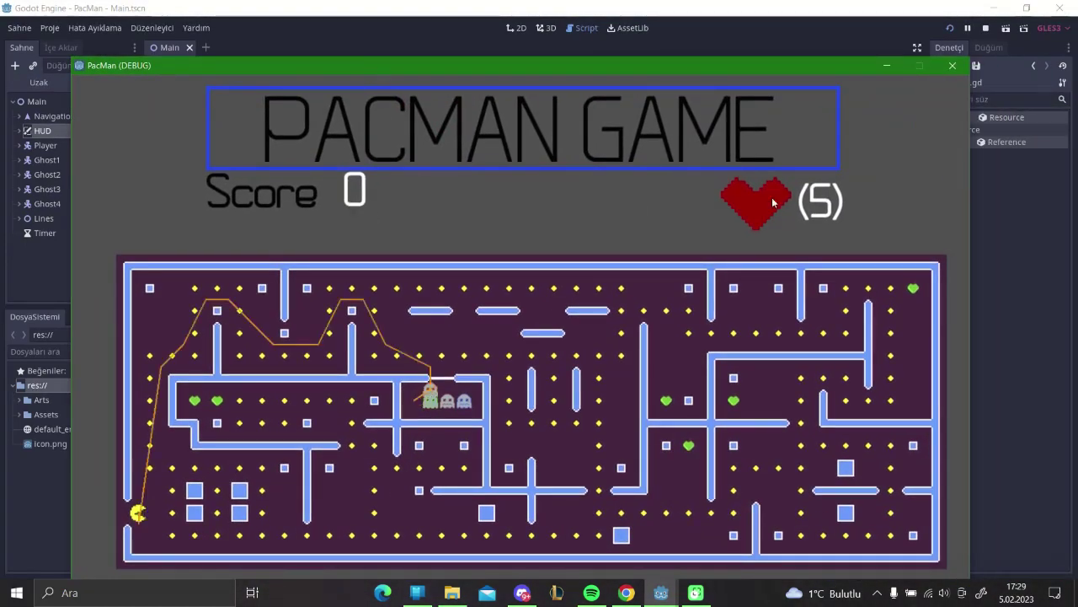
Steer Pac-Man through the maze until the score reaches 39 with 5 lives, then close the game.
key(Right)
key(Down)
key(Right)
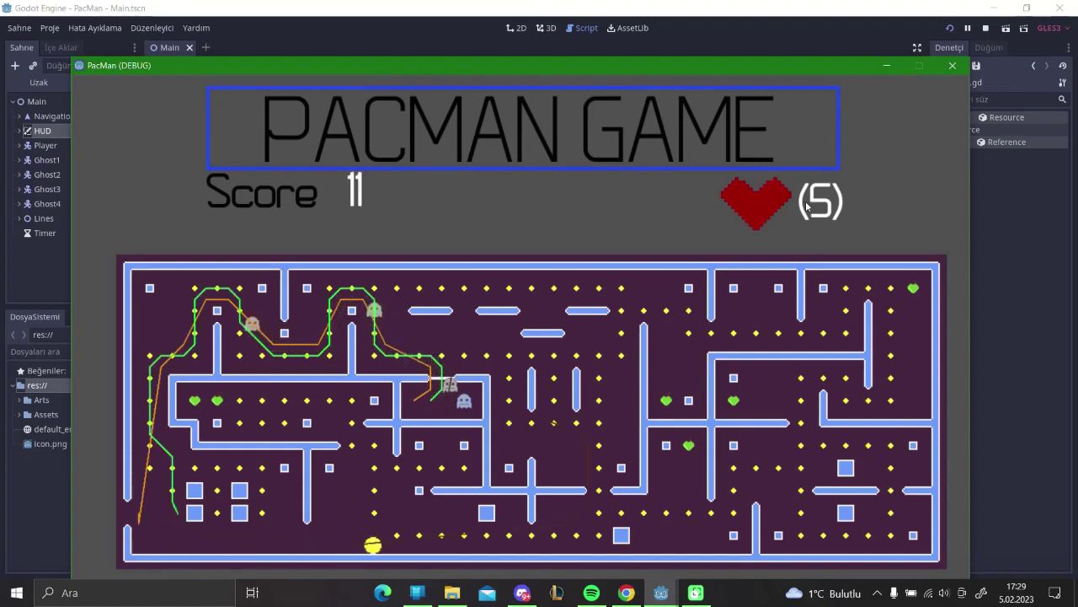
key(Up)
key(Right)
key(Up)
key(Right)
key(Up)
key(Right)
key(Down)
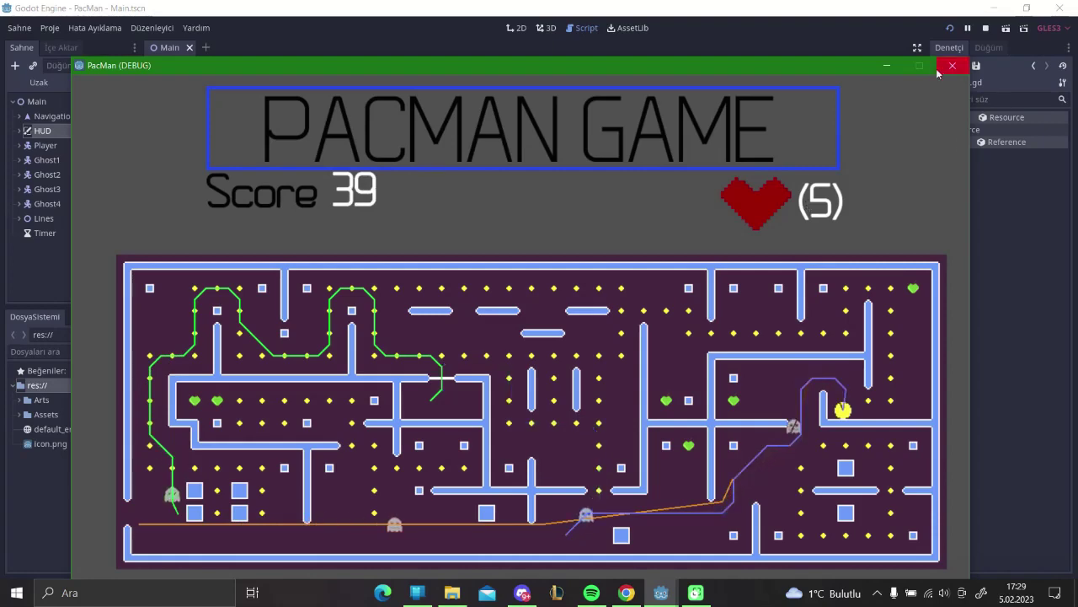
click(952, 64)
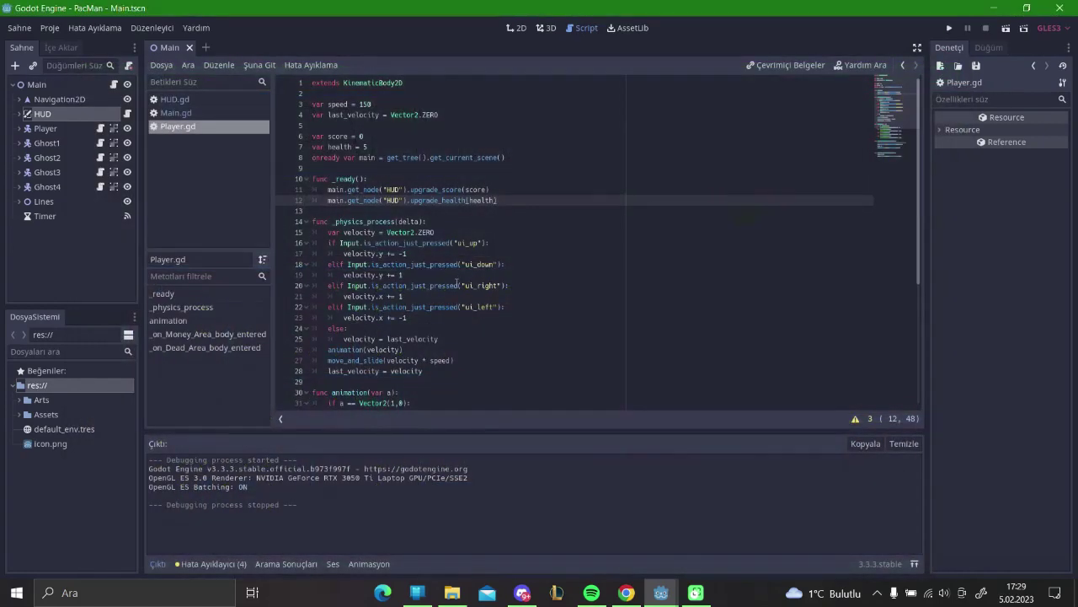
In the 2D view, hide the HUD's GAME OVER menu node using its eye icon.
click(516, 28)
scroll(581, 240, down, 1)
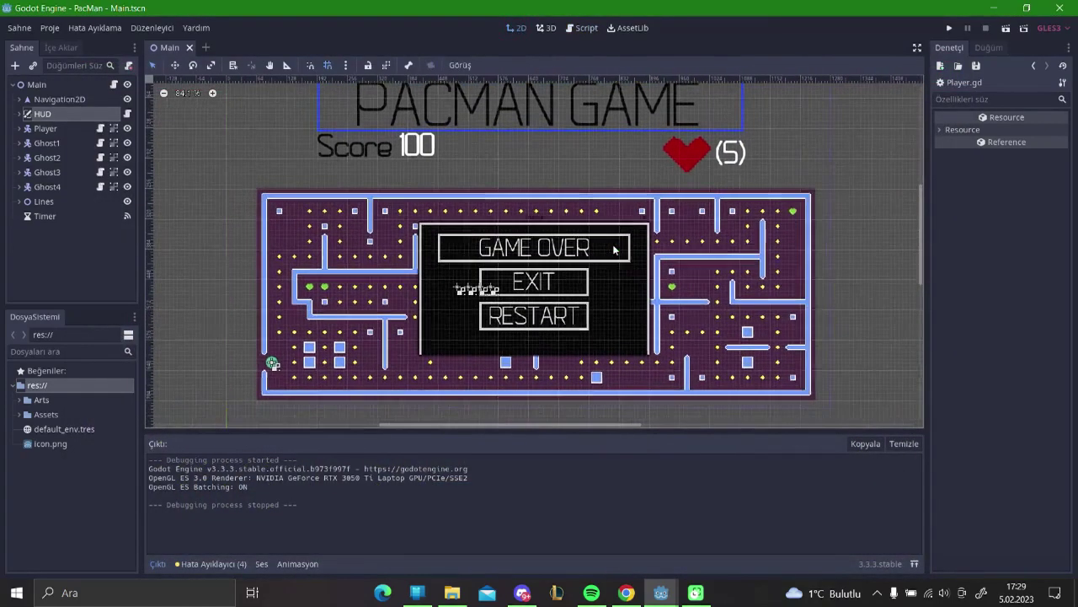
scroll(553, 234, down, 1)
click(532, 231)
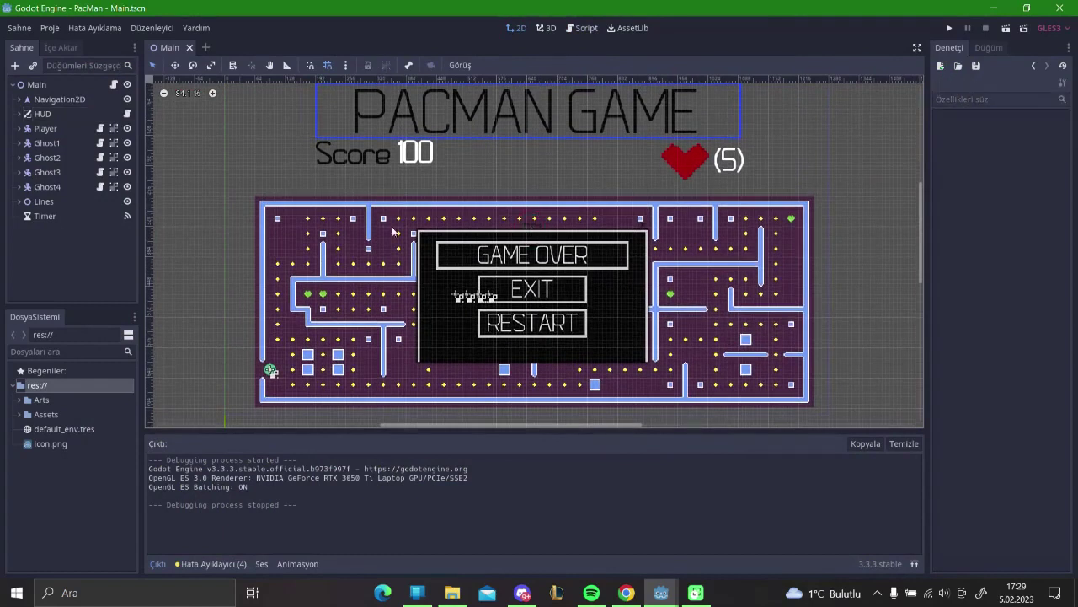
click(20, 114)
click(121, 245)
click(26, 245)
click(21, 114)
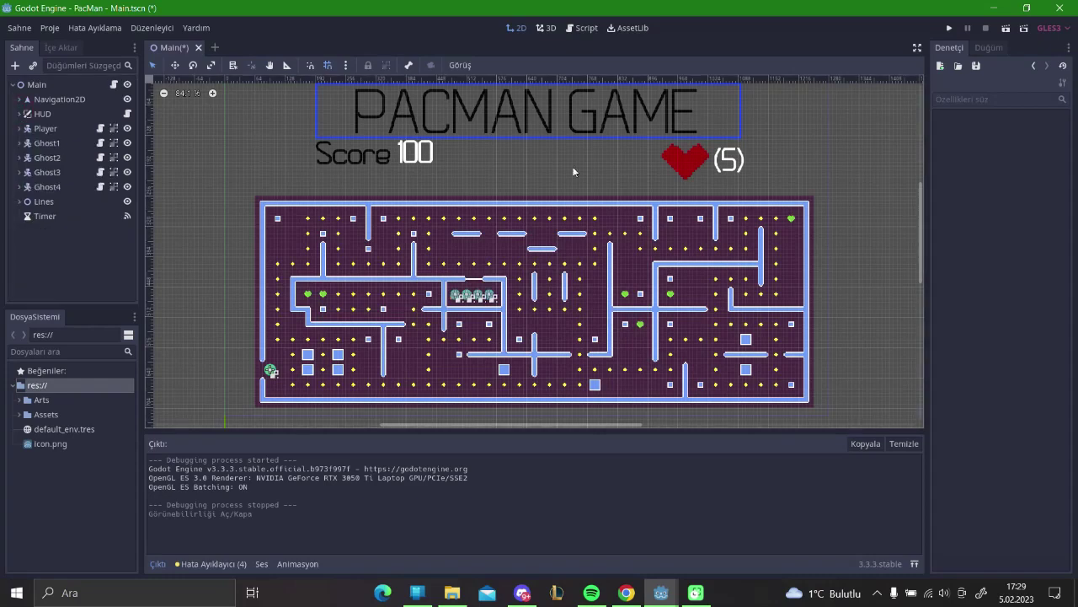
scroll(765, 188, down, 1)
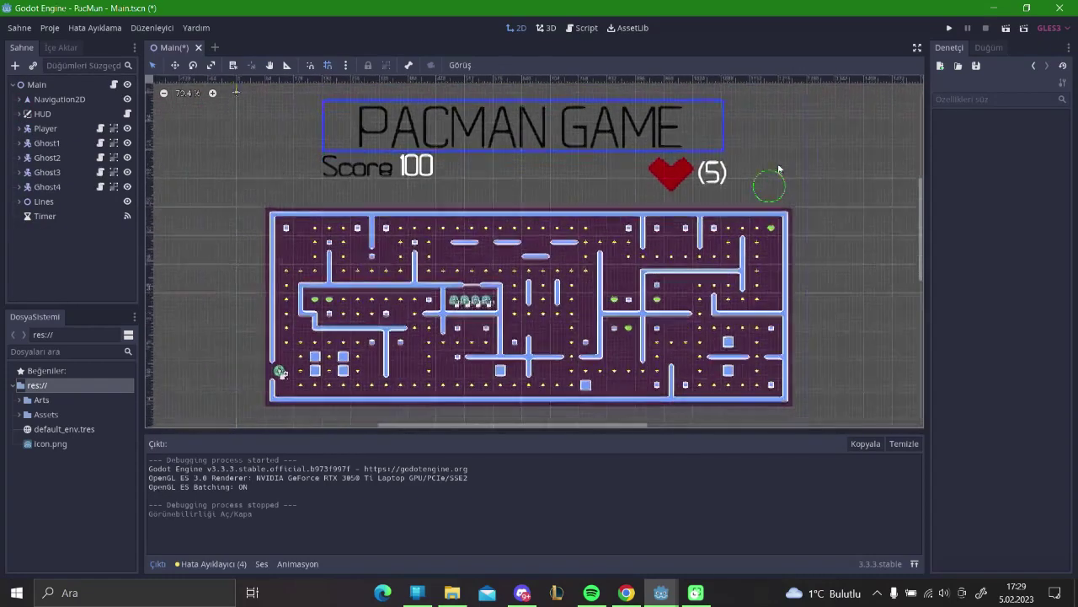